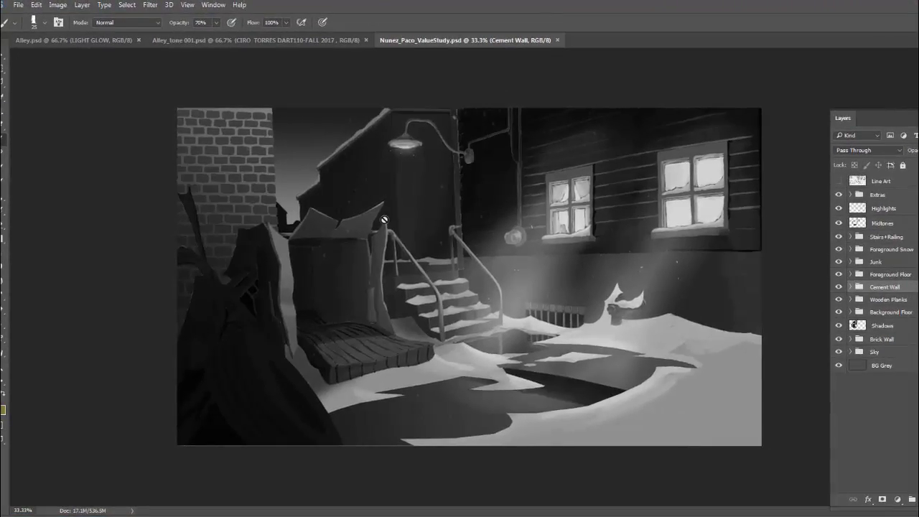
Set the foreground color to red, add a new layer, and bring it to the front of the layer stack.
key("ctrl+plus")
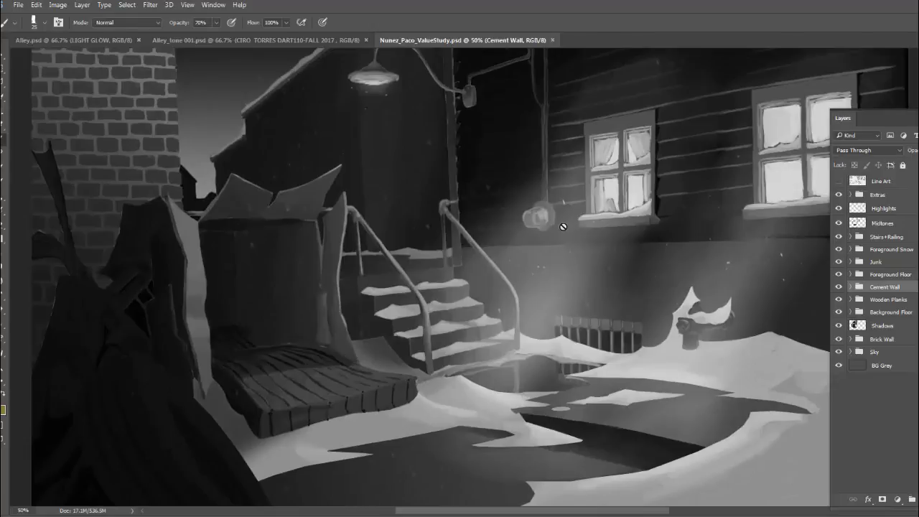
key("ctrl+minus")
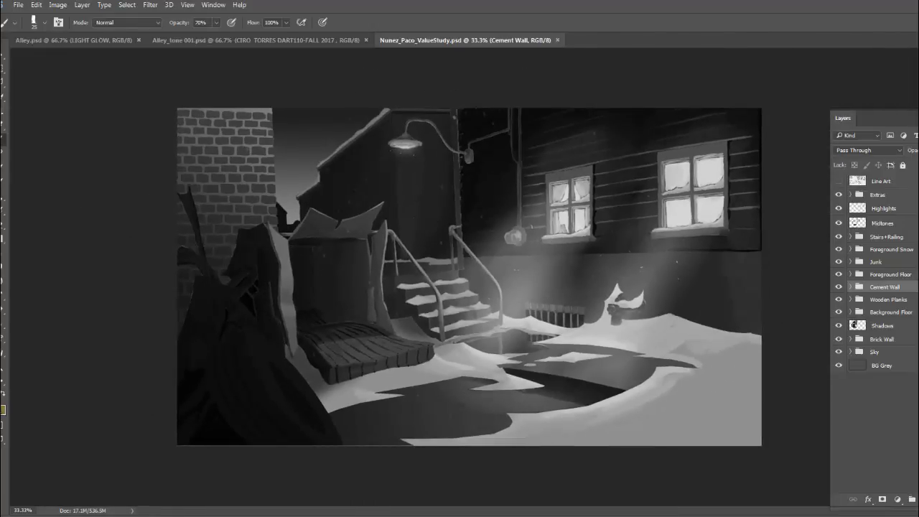
left_click(2, 408)
left_click(544, 81)
key("ctrl+shift+alt+n")
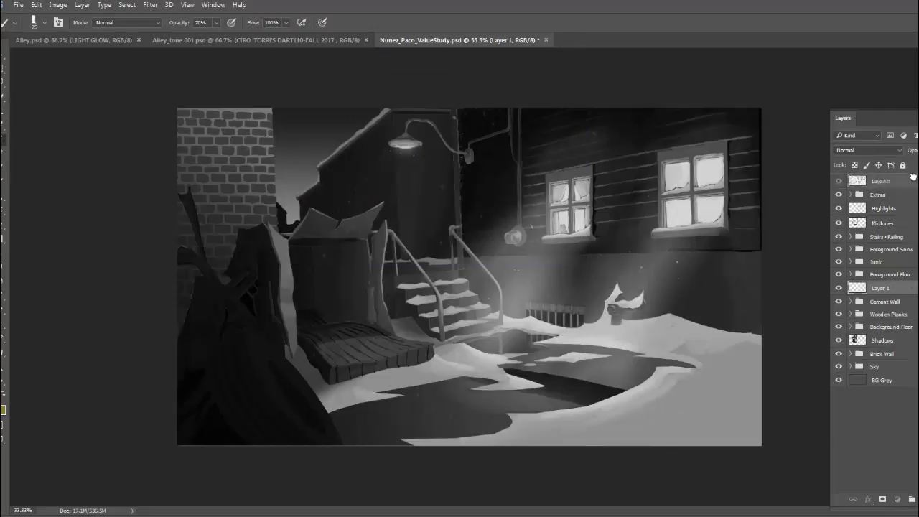
key("ctrl+shift+bracketright")
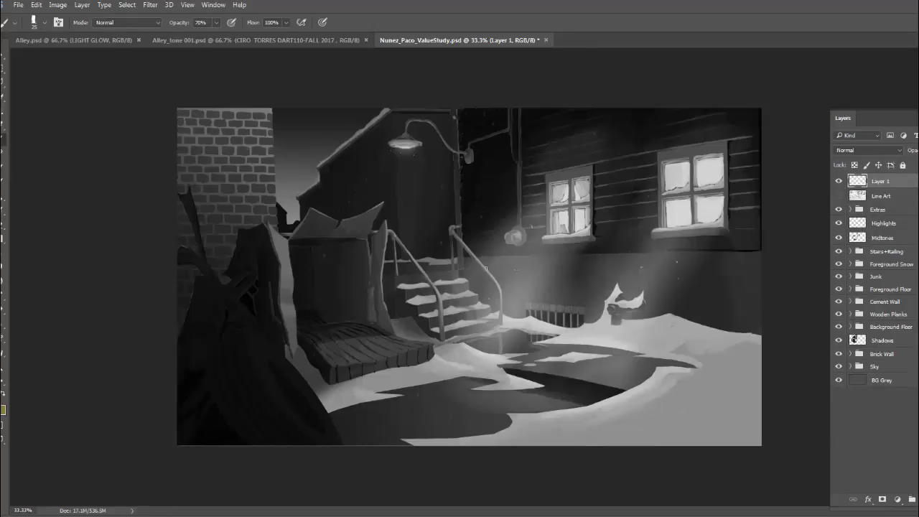
Choose the tapered 15 px brush tip and set its size to 20 px.
key("bracketleft")
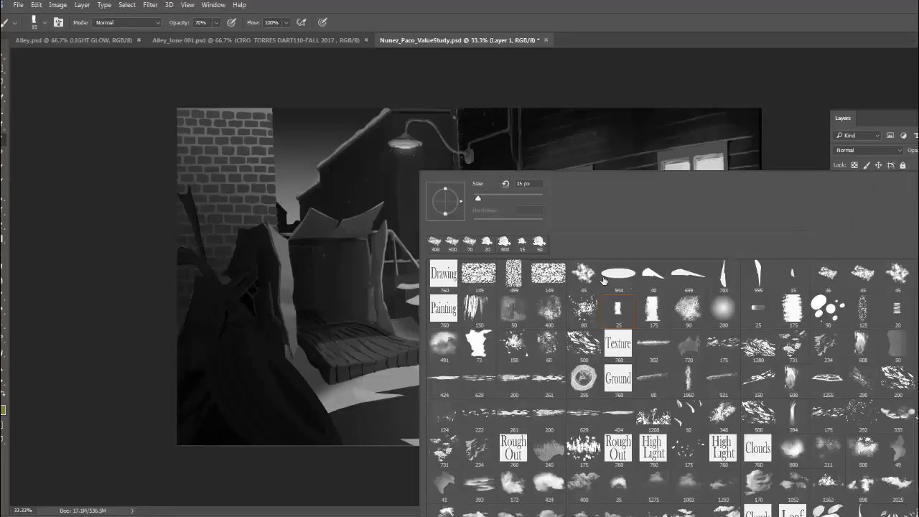
right_click(488, 256)
key("bracketleft")
double_click(805, 280)
key("bracketright")
key("bracketright")
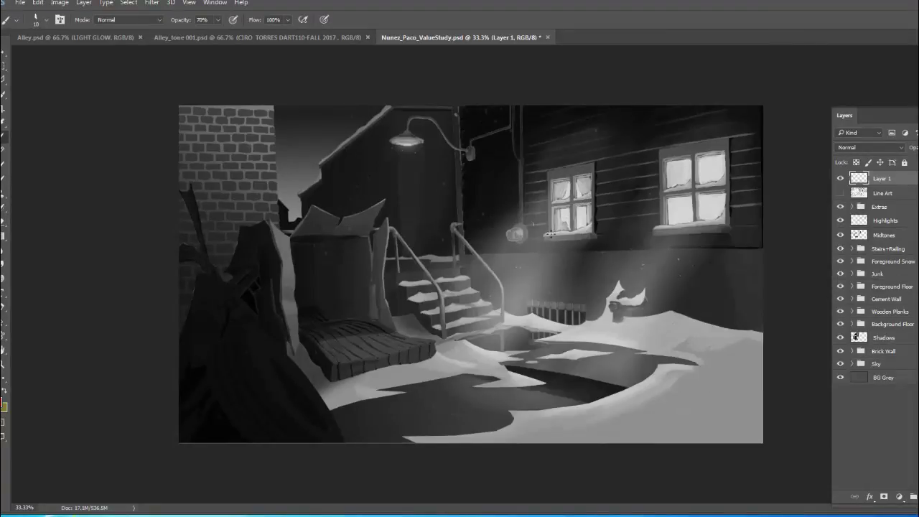
Draw diagonal light-direction arrows running from both lit windows down to the foot of the wall.
mouse_move(566, 184)
left_mouse_down()
mouse_move(507, 235)
mouse_move(525, 237)
left_mouse_up()
mouse_move(551, 270)
left_mouse_down()
mouse_move(495, 319)
mouse_move(511, 316)
left_mouse_up()
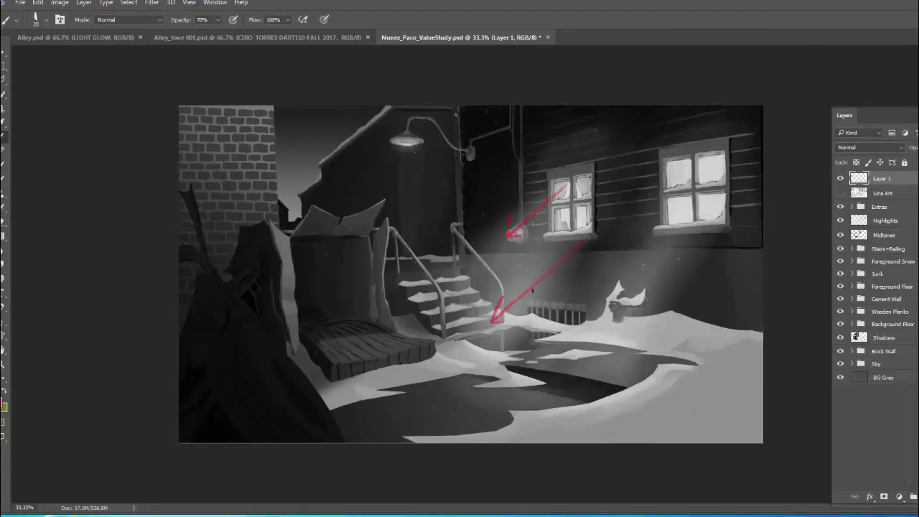
mouse_move(637, 249)
left_mouse_down()
mouse_move(553, 327)
mouse_move(563, 325)
left_mouse_up()
left_click_drag(721, 228, 632, 301)
Draw guide lines projecting the smaller window down the wall and out across the ground toward the wooden platform.
left_click_drag(484, 337, 527, 338)
left_click_drag(435, 354, 442, 353)
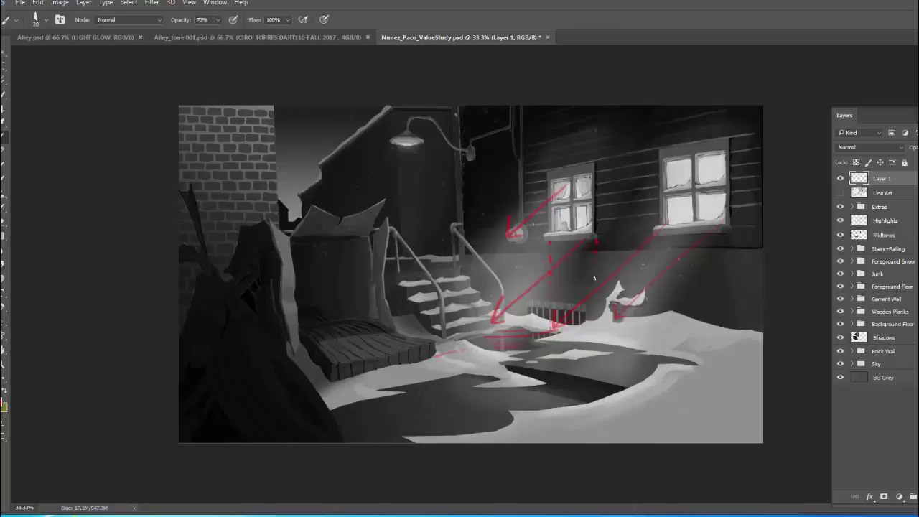
mouse_move(596, 327)
left_mouse_down()
mouse_move(596, 338)
mouse_move(577, 332)
mouse_move(597, 342)
mouse_move(579, 343)
left_mouse_up()
left_click_drag(495, 363, 471, 373)
Shade a band across the smaller window and outline its matching light patch on the snow beside the wooden platform.
mouse_move(547, 202)
left_mouse_down()
mouse_move(567, 206)
mouse_move(581, 229)
left_mouse_up()
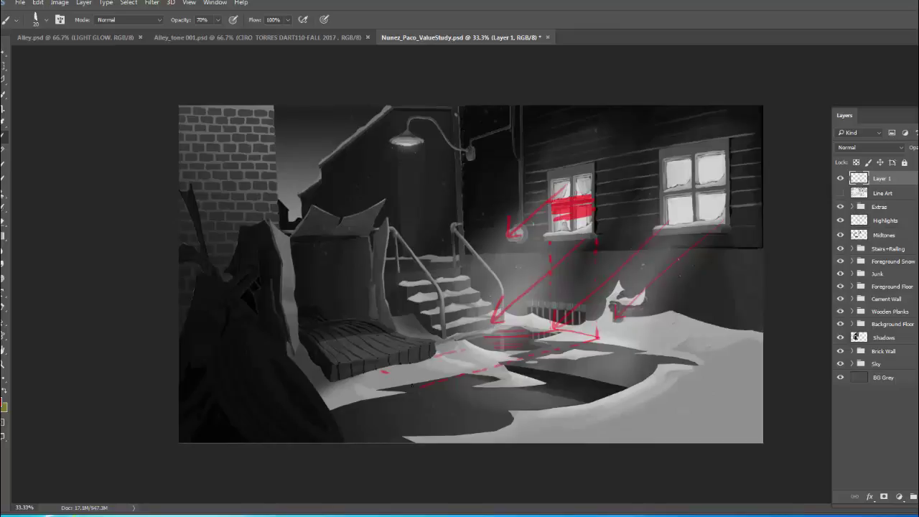
left_click_drag(383, 371, 424, 376)
left_click_drag(574, 329, 591, 338)
mouse_move(460, 350)
left_mouse_down()
mouse_move(513, 365)
mouse_move(411, 387)
mouse_move(389, 385)
left_mouse_up()
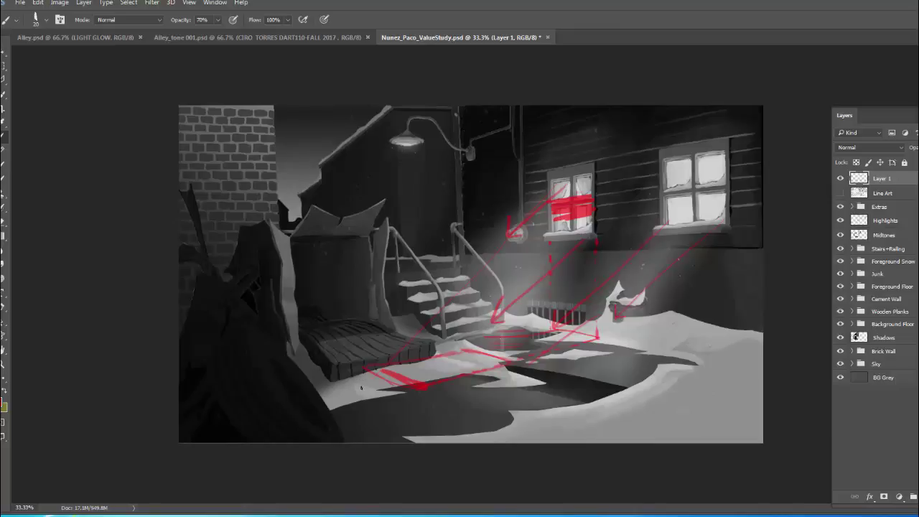
Hide Layer 1, add a new layer, and sketch where the light falls on the wooden platform and nearby ground.
left_click(840, 178)
key("ctrl+shift+alt+n")
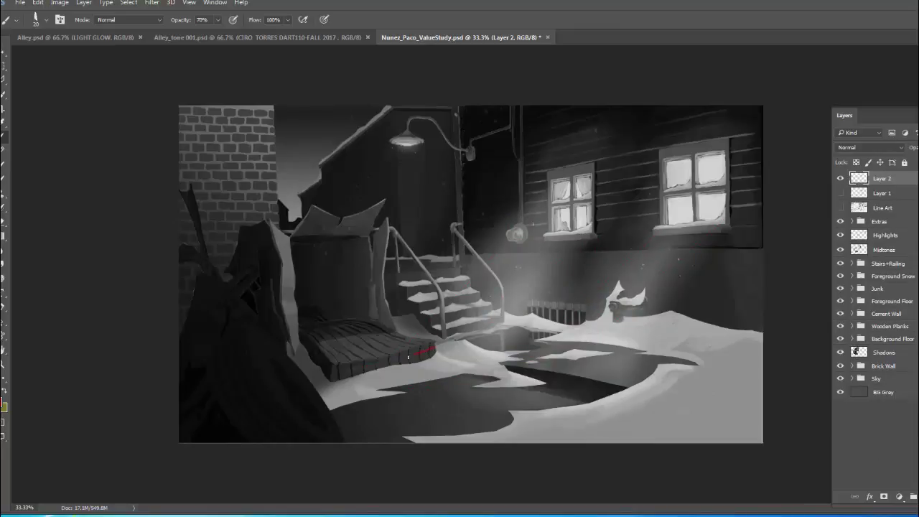
mouse_move(407, 357)
left_mouse_down()
mouse_move(393, 361)
mouse_move(400, 369)
left_mouse_up()
key("ctrl+z")
key("ctrl+z")
key("ctrl+z")
key("ctrl+z")
mouse_move(435, 352)
left_mouse_down()
mouse_move(371, 370)
mouse_move(430, 395)
mouse_move(521, 366)
left_mouse_up()
left_click_drag(495, 346, 506, 329)
Draw layered contour lines over the foreground snowbank, from its tip at the canvas's lower edge up to its ridge.
mouse_move(679, 364)
left_mouse_down()
mouse_move(597, 407)
mouse_move(508, 408)
mouse_move(507, 424)
mouse_move(401, 439)
left_mouse_up()
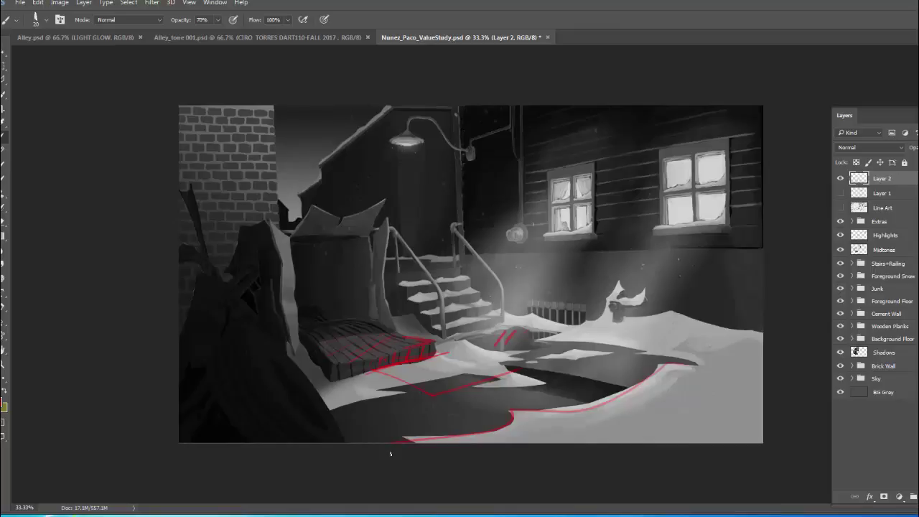
key("ctrl+z")
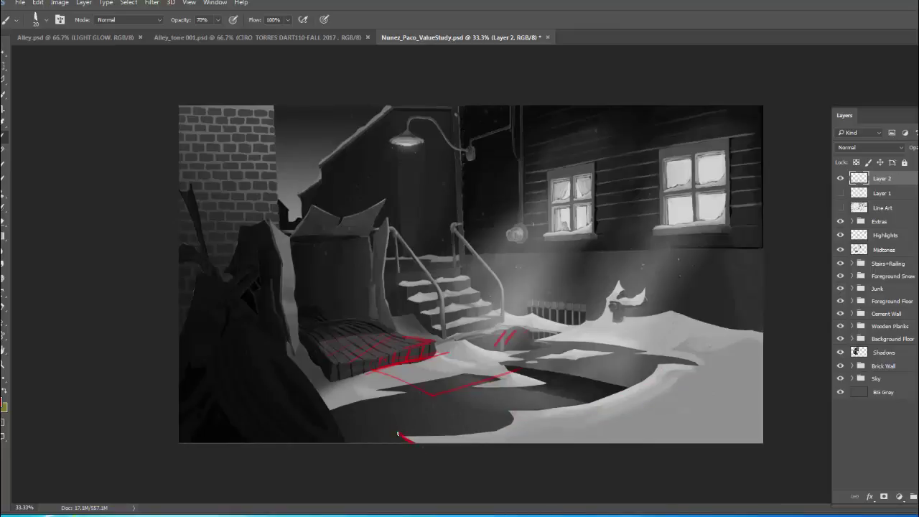
mouse_move(495, 429)
left_mouse_down()
mouse_move(652, 406)
mouse_move(715, 415)
mouse_move(796, 460)
left_mouse_up()
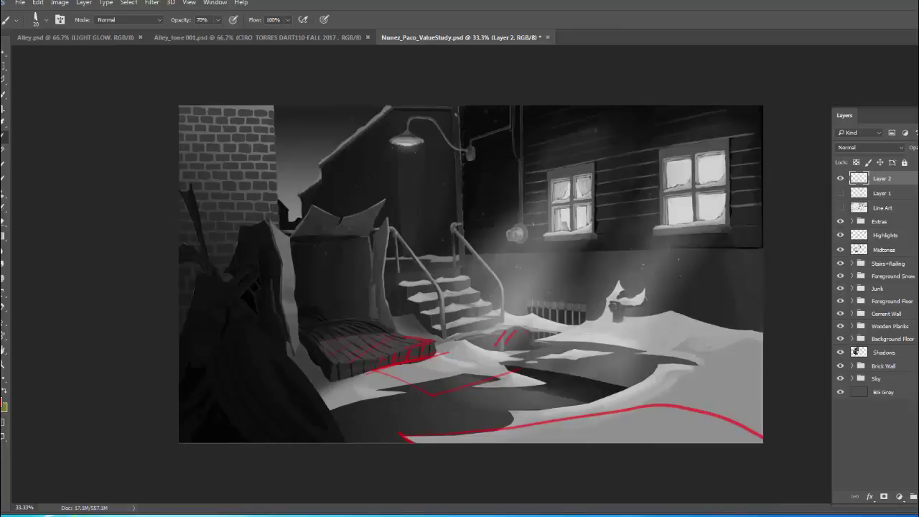
mouse_move(514, 425)
left_mouse_down()
mouse_move(519, 411)
mouse_move(658, 382)
mouse_move(767, 391)
left_mouse_up()
left_click_drag(665, 363, 764, 369)
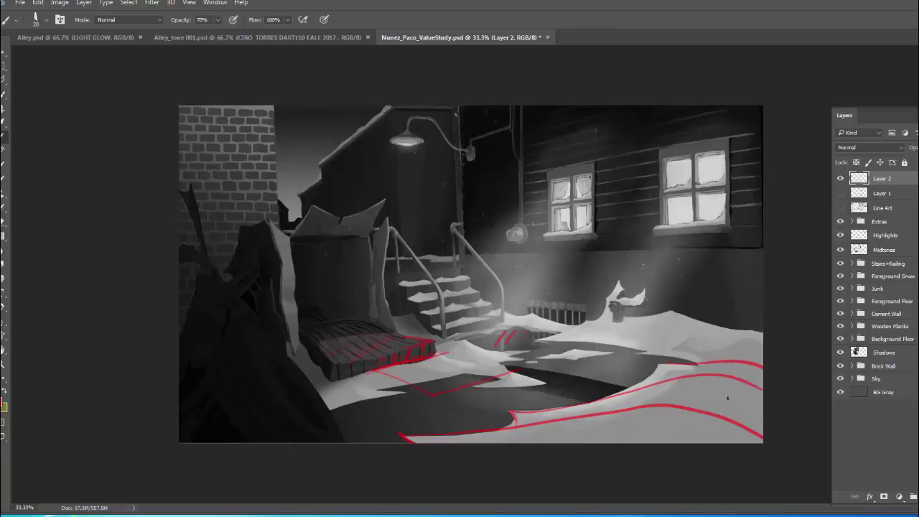
mouse_move(760, 442)
left_mouse_down()
mouse_move(667, 425)
mouse_move(473, 438)
mouse_move(761, 435)
mouse_move(488, 441)
left_mouse_up()
mouse_move(722, 442)
left_mouse_down()
mouse_move(488, 439)
mouse_move(756, 439)
mouse_move(553, 440)
left_mouse_up()
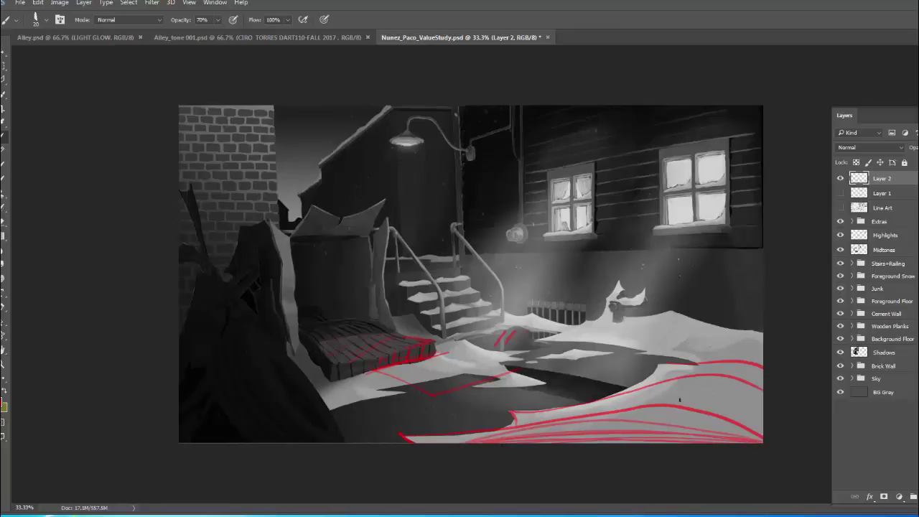
Draw a diagonal shadow boundary across the foreground snowbank with light-direction arrows, and hatch its shaded side.
mouse_move(752, 410)
left_mouse_down()
mouse_move(659, 399)
mouse_move(743, 398)
left_mouse_up()
mouse_move(752, 340)
left_mouse_down()
mouse_move(659, 398)
mouse_move(545, 442)
left_mouse_up()
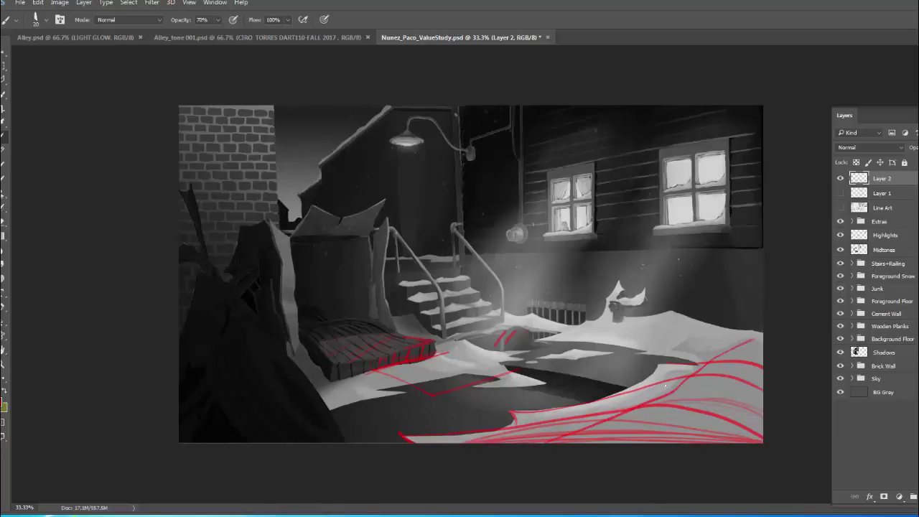
mouse_move(646, 357)
left_mouse_down()
mouse_move(664, 373)
mouse_move(651, 369)
left_mouse_up()
mouse_move(757, 342)
left_mouse_down()
mouse_move(746, 369)
mouse_move(756, 364)
left_mouse_up()
left_click_drag(690, 208, 537, 347)
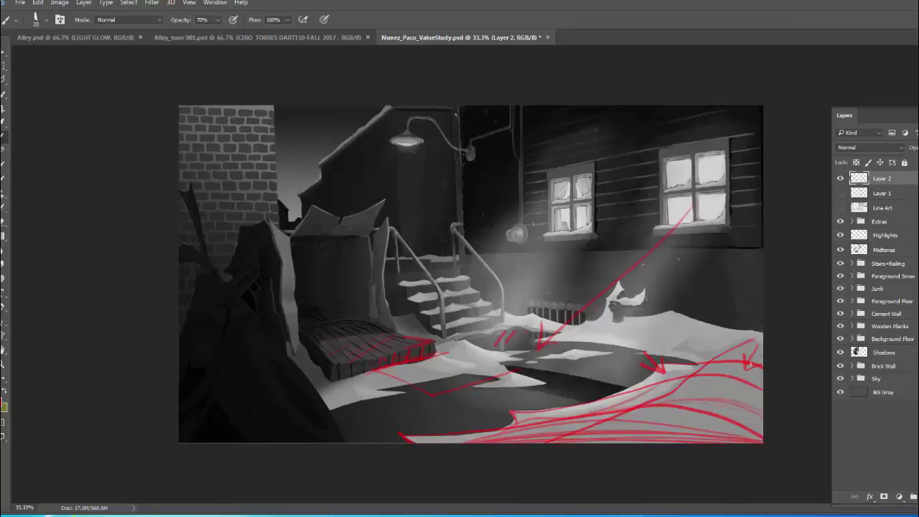
mouse_move(758, 364)
left_mouse_down()
mouse_move(668, 422)
mouse_move(767, 371)
mouse_move(667, 426)
mouse_move(761, 395)
mouse_move(762, 441)
left_mouse_up()
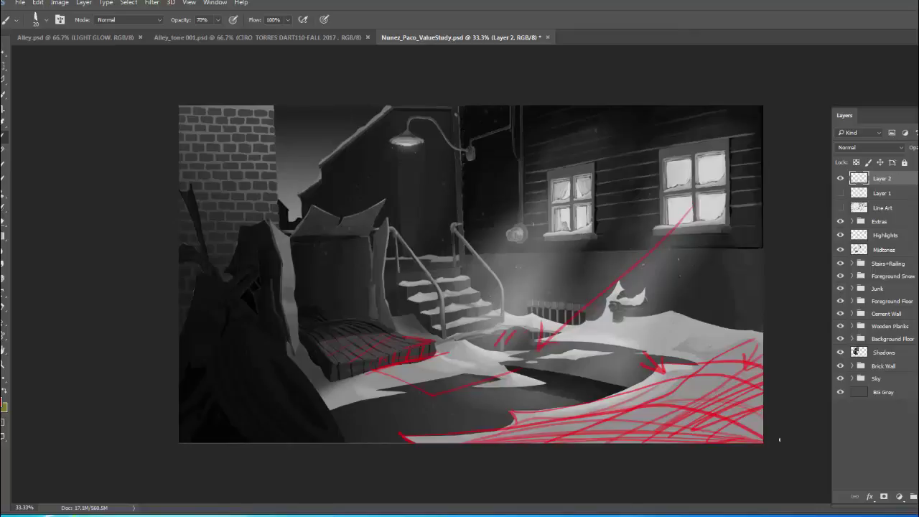
Draw light rays from both windows to the ground, bouncing back toward the platform and the dark foreground pile.
mouse_move(567, 231)
left_mouse_down()
mouse_move(416, 373)
mouse_move(418, 363)
mouse_move(440, 368)
mouse_move(405, 373)
mouse_move(316, 346)
left_mouse_up()
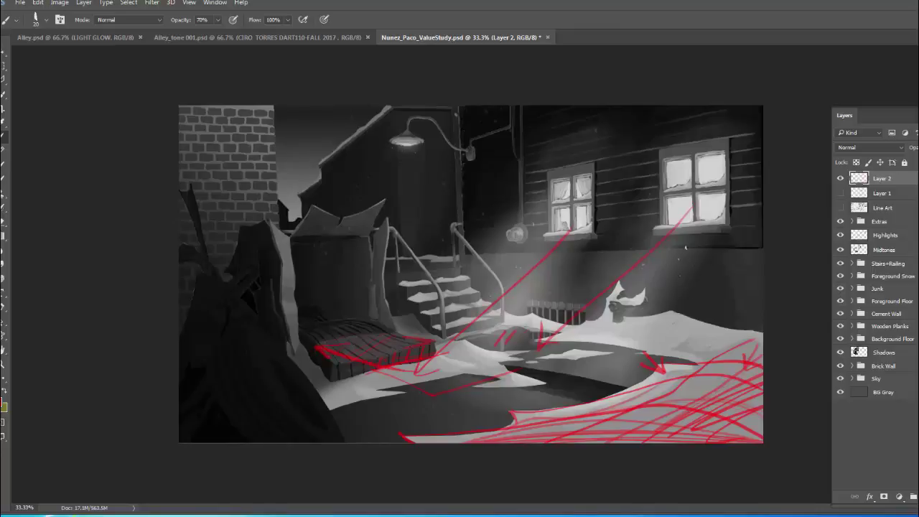
left_click_drag(661, 275, 485, 415)
right_click(419, 399)
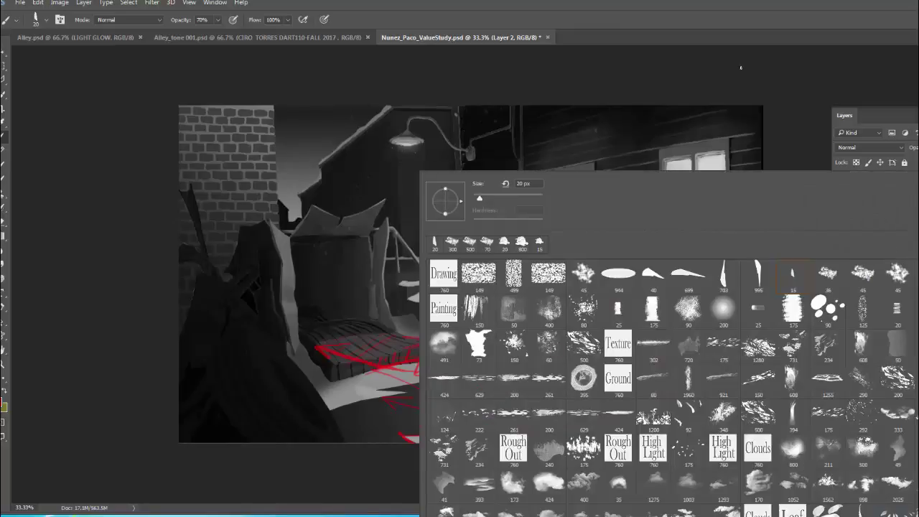
key("Escape")
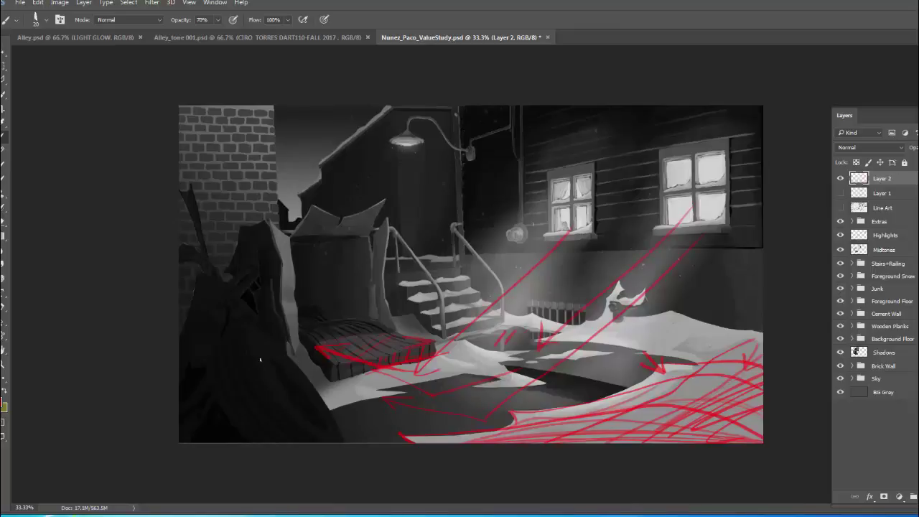
Outline the light-catching edges on the dark foreground pile, its upright stick, and the neighbouring board.
mouse_move(254, 350)
left_mouse_down()
mouse_move(312, 406)
mouse_move(292, 368)
mouse_move(332, 439)
left_mouse_up()
left_click_drag(282, 322, 281, 345)
left_click_drag(235, 297, 256, 319)
left_click_drag(195, 206, 201, 234)
left_click_drag(226, 287, 224, 324)
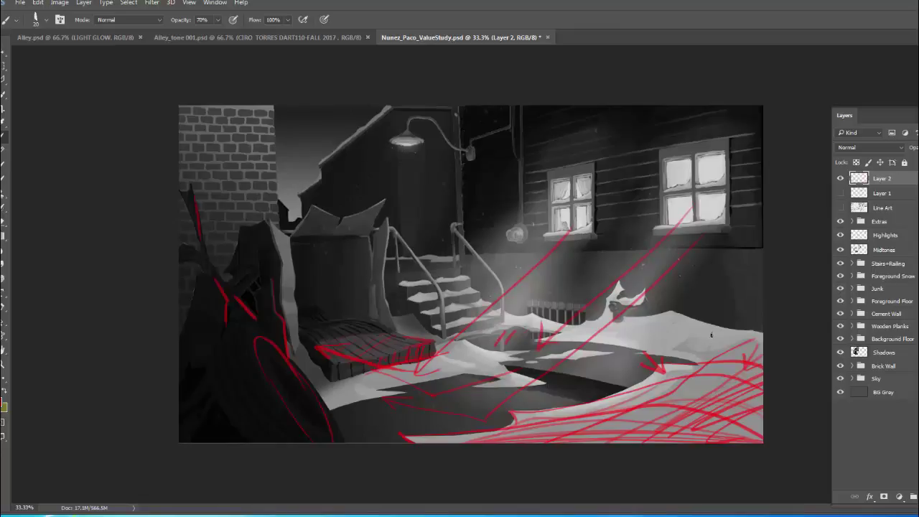
Mark the wall vent, wooden platform, far snowbank and dark foreground pile with circled numbers 1 to 4.
mouse_move(531, 319)
left_mouse_down()
mouse_move(531, 295)
mouse_move(544, 316)
left_mouse_up()
mouse_move(722, 294)
left_mouse_down()
mouse_move(706, 327)
mouse_move(718, 332)
left_mouse_up()
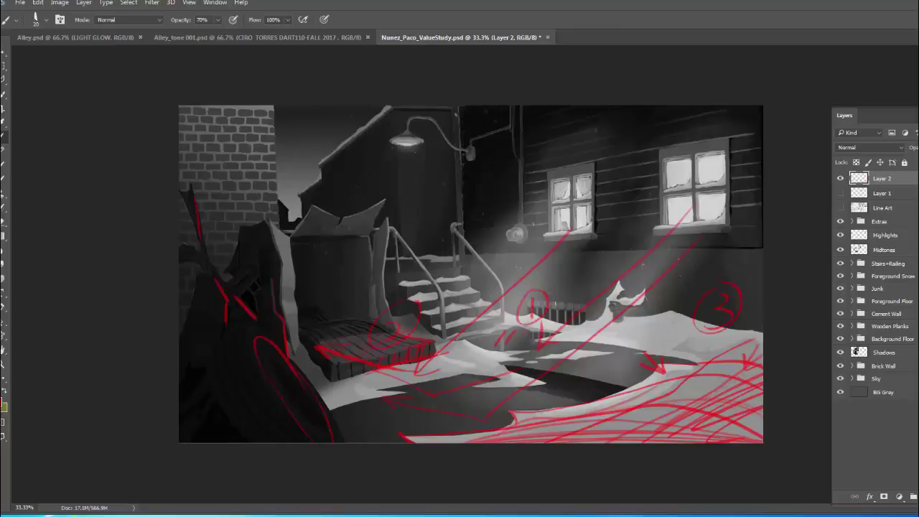
left_click_drag(265, 291, 265, 338)
mouse_move(261, 251)
left_mouse_down()
mouse_move(270, 264)
mouse_move(279, 244)
mouse_move(250, 233)
left_mouse_up()
Compare the painting with and without the Line Art layer.
left_click(840, 208)
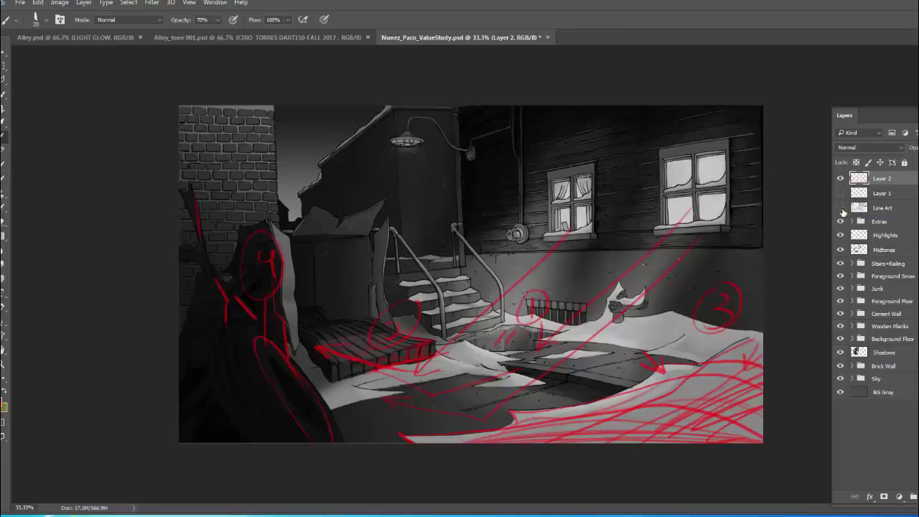
left_click(841, 209)
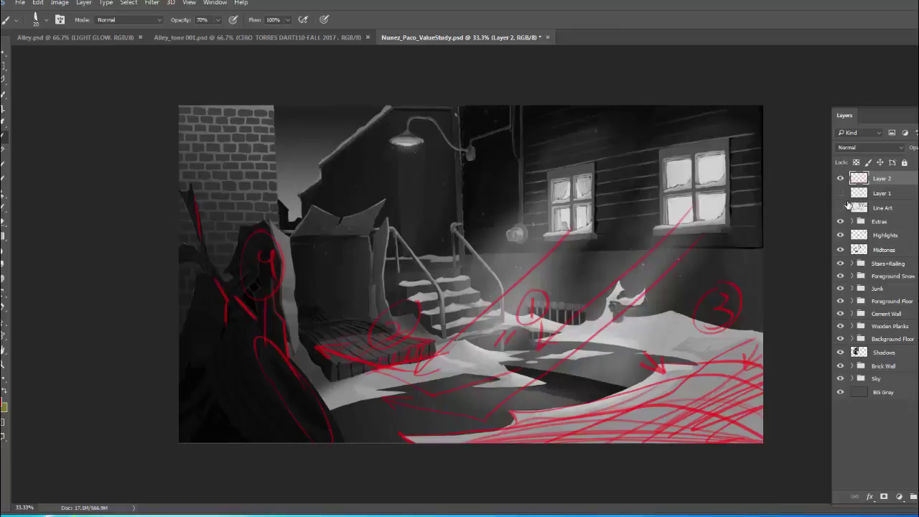
left_click(840, 208)
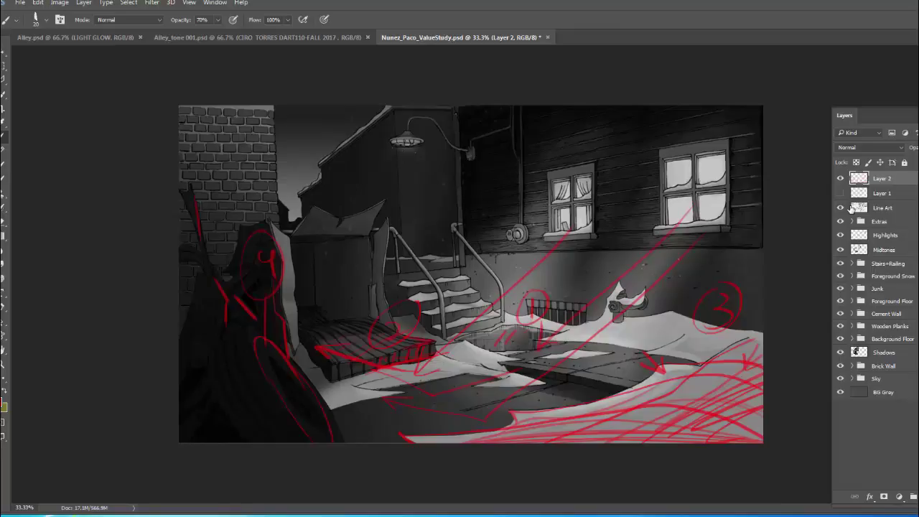
left_click(840, 207)
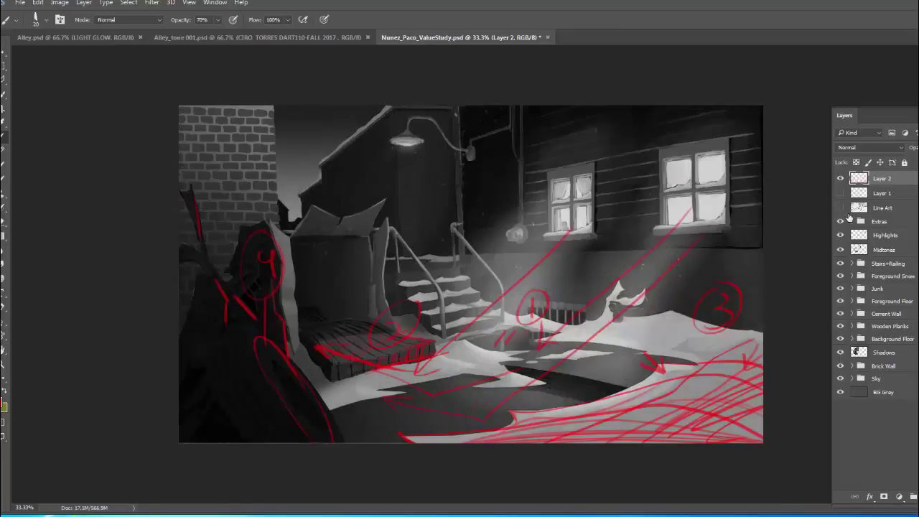
Hide Layer 2 and add a new layer above it.
left_click(839, 178)
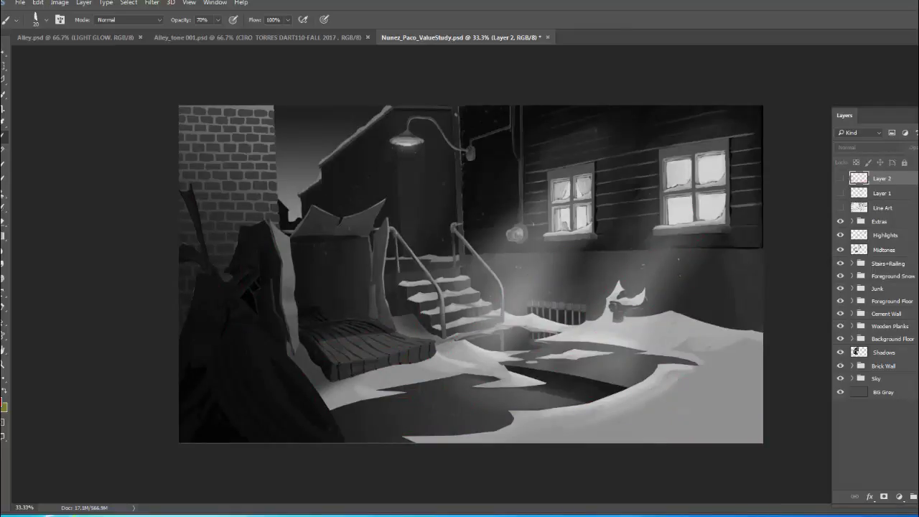
key("ctrl+shift+alt+n")
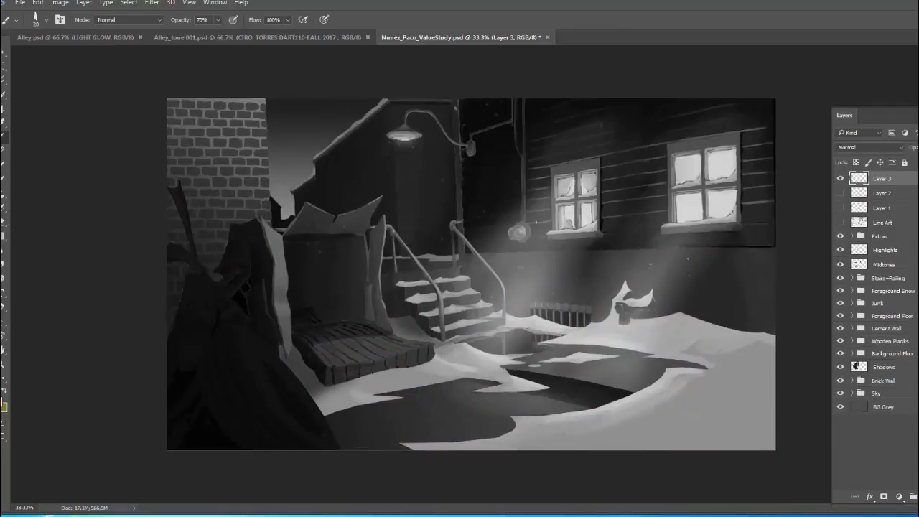
key("ctrl+plus")
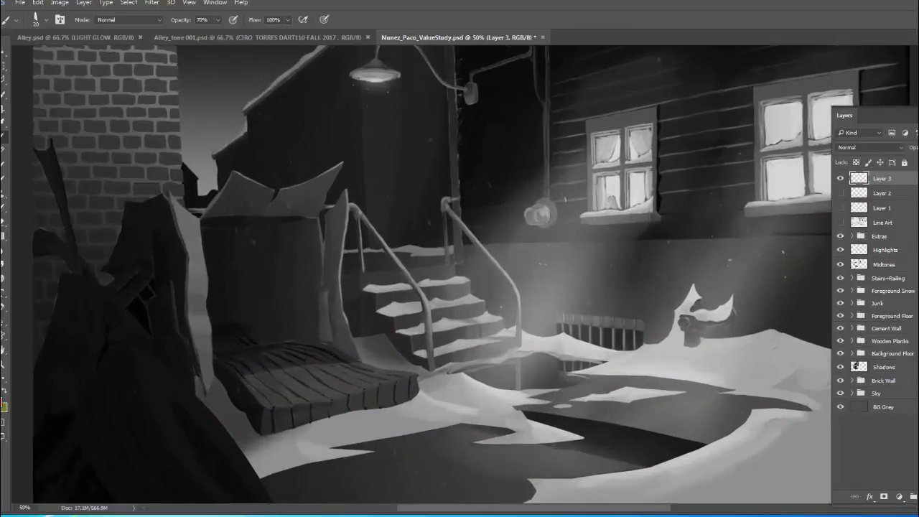
left_click_drag(562, 369, 596, 310)
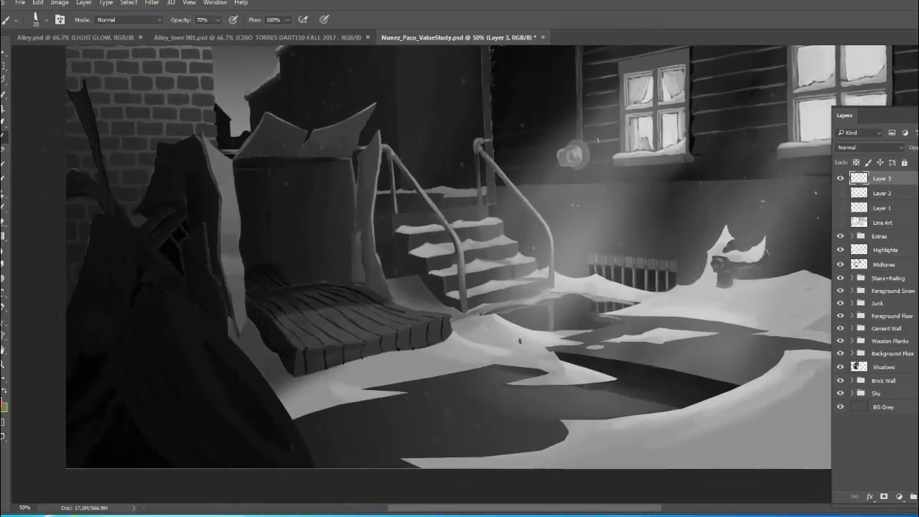
Set the foreground color to white and choose the soft round 200 px brush.
left_click(4, 404)
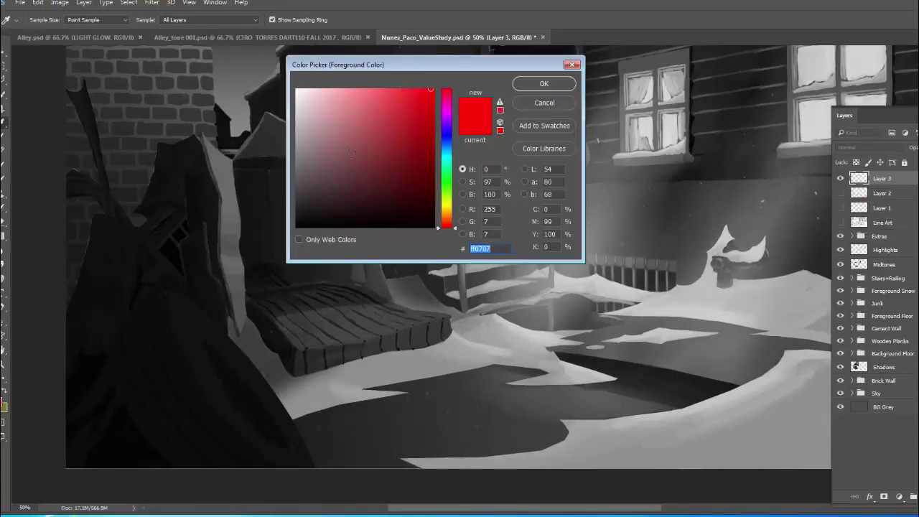
left_click(299, 89)
left_click(544, 83)
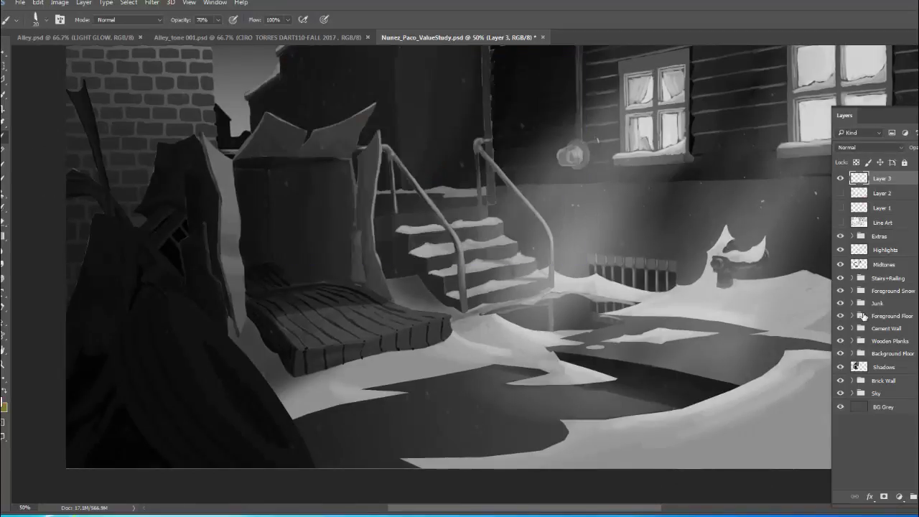
right_click(584, 323)
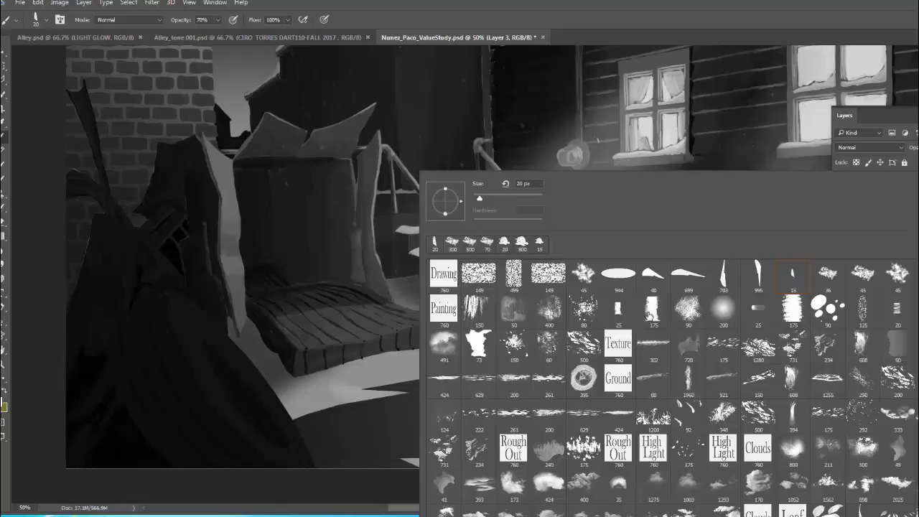
left_click(726, 308)
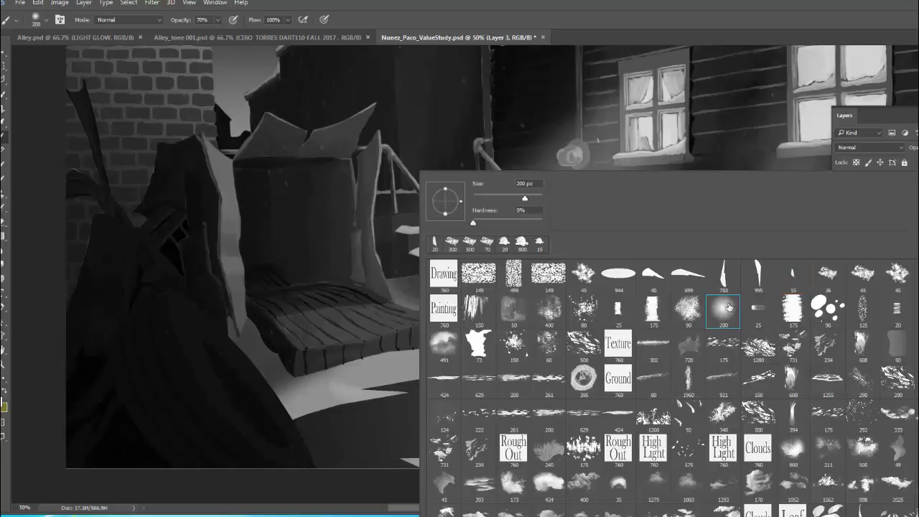
left_click(778, 16)
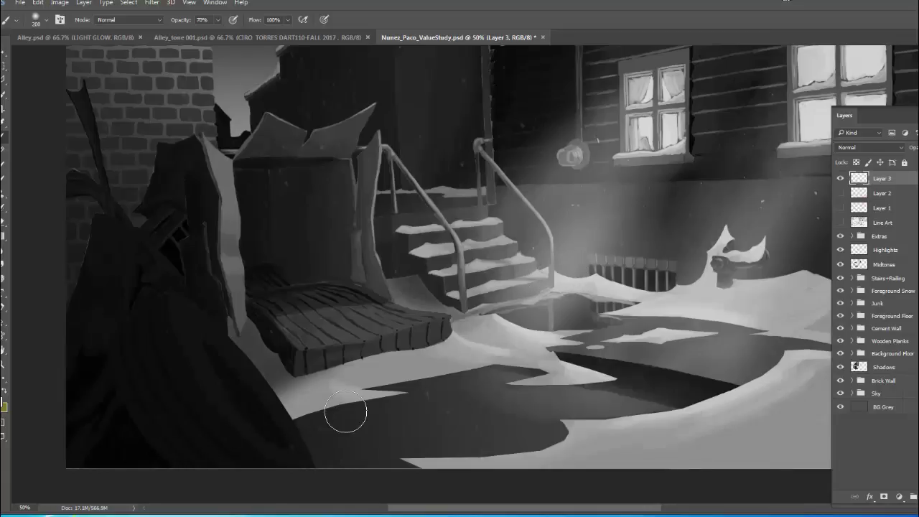
Brush faint bounce light onto the wooden platform's front edge at 5% opacity, reducing the soft brush from 125 to 50 px.
key("1")
key("0")
key("5")
key("bracketleft")
key("bracketleft")
key("bracketleft")
mouse_move(416, 361)
left_mouse_down()
mouse_move(477, 348)
mouse_move(352, 373)
mouse_move(476, 343)
mouse_move(346, 377)
mouse_move(520, 358)
mouse_move(425, 374)
left_mouse_up()
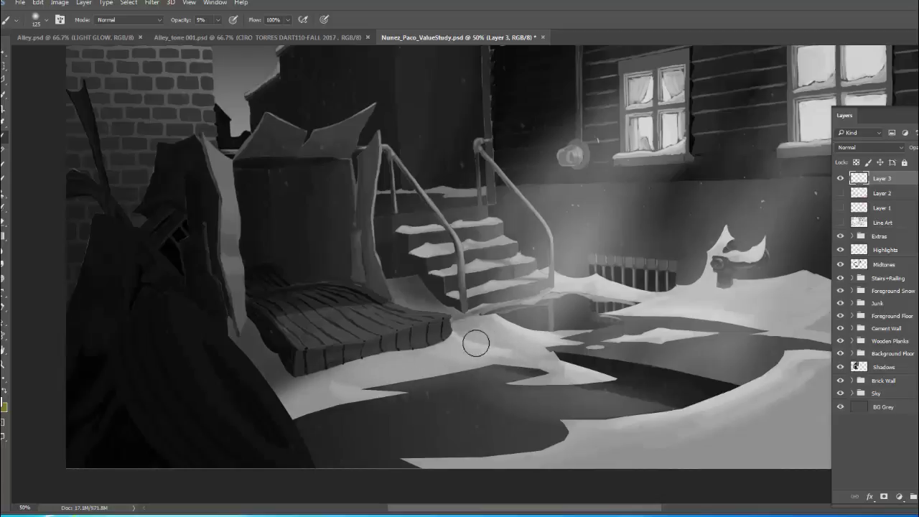
key("bracketleft")
key("bracketleft")
key("bracketleft")
key("bracketleft")
key("bracketleft")
key("bracketleft")
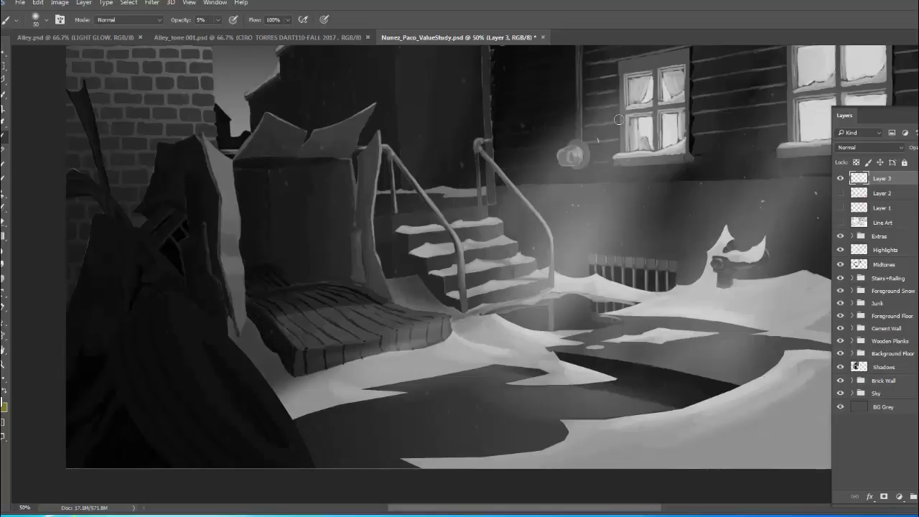
Rename Layer 3 as Highs and add a new layer named DArks above it.
double_click(881, 179)
type("Highs")
key("Return")
key("ctrl+shift+alt+n")
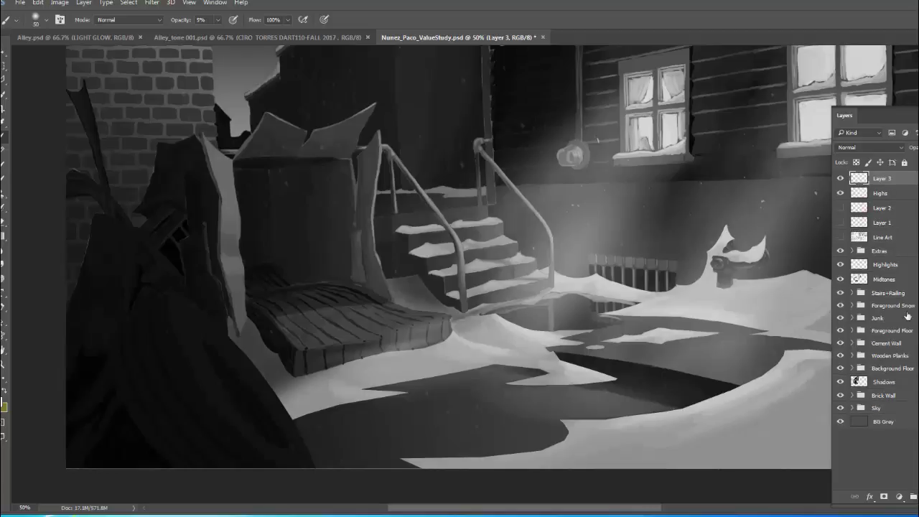
double_click(881, 179)
type("Darks")
key("Return")
Darken the snow between the foreground board and the wooden platform at 10% opacity with a 70 px soft brush.
mouse_move(245, 314)
left_mouse_down()
mouse_move(267, 342)
mouse_move(252, 320)
mouse_move(256, 329)
left_mouse_up()
key("1")
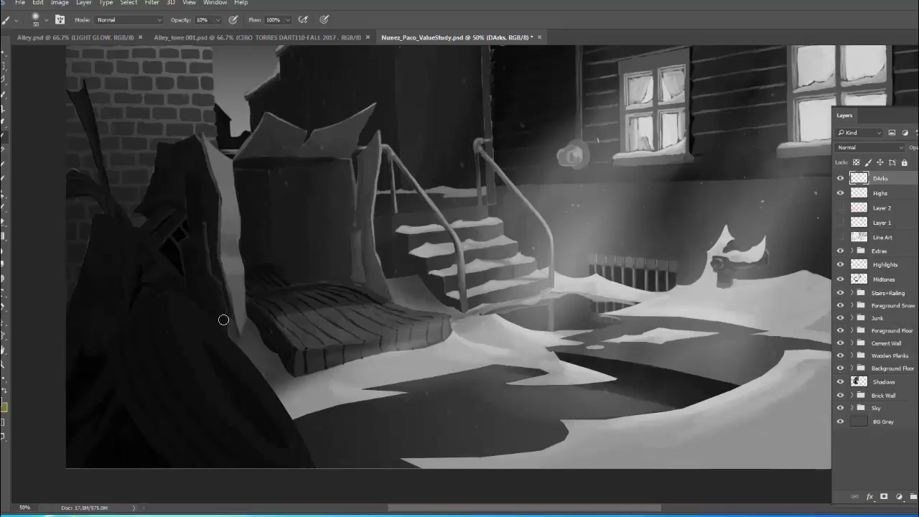
key("bracketright")
key("bracketright")
left_click_drag(246, 332, 263, 345)
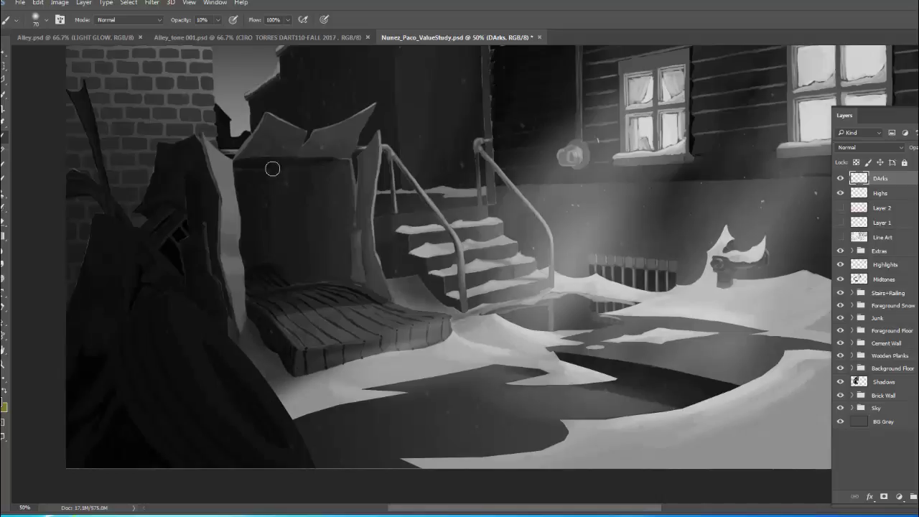
Shade the shelter's interior and side flaps on the DArks layer with smaller soft strokes at 10% opacity.
key("bracketright")
key("bracketright")
key("bracketright")
key("bracketleft")
key("bracketleft")
key("bracketleft")
key("bracketleft")
key("bracketleft")
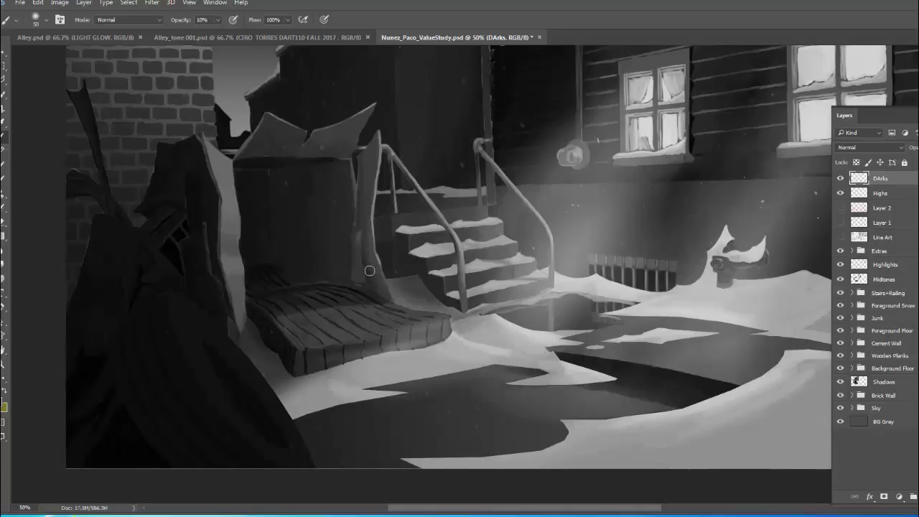
right_click(366, 165)
key("Escape")
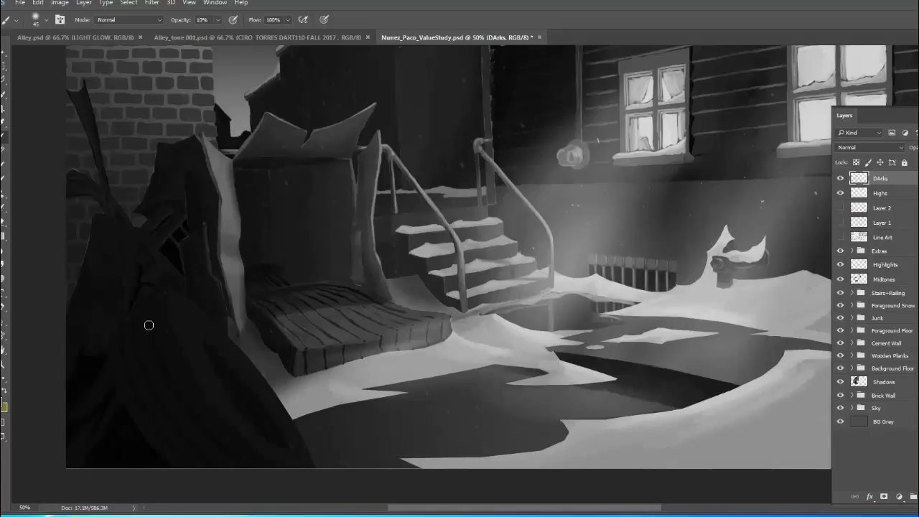
Check the red notes on Layer 2, brush soft light onto the dark foreground pile on Highs, and compare with and without it.
left_click(900, 192)
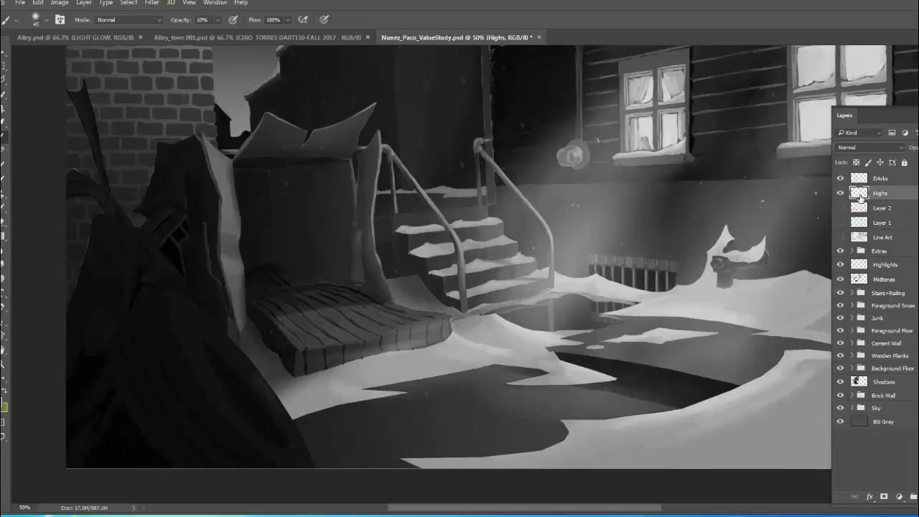
left_click(839, 208)
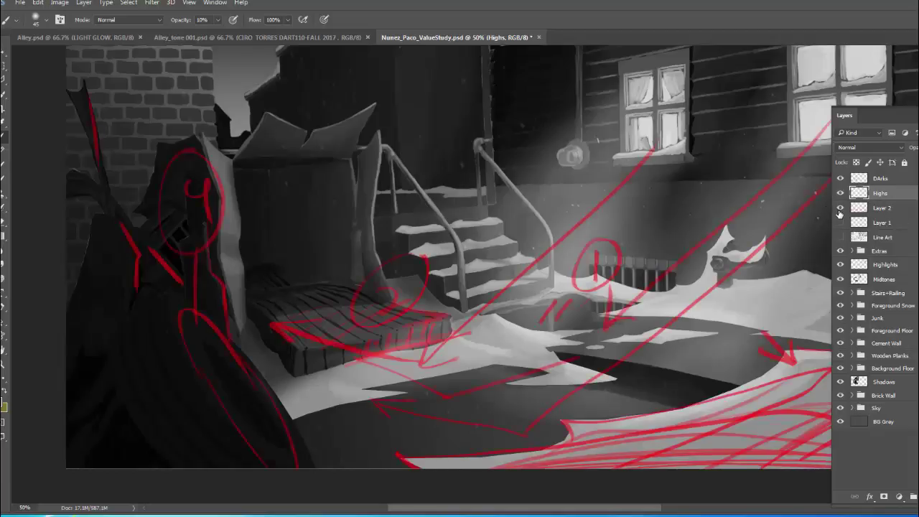
left_click(840, 209)
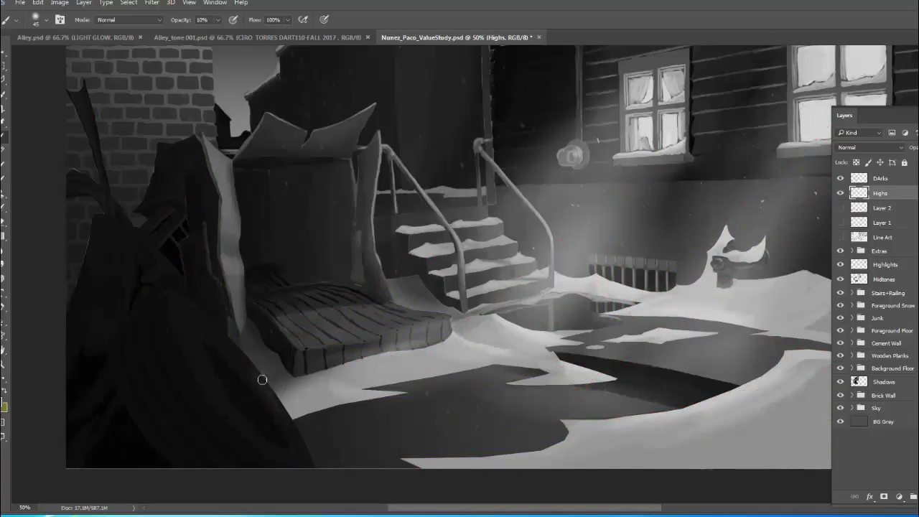
left_click(840, 193)
left_click(841, 193)
left_click(841, 193)
left_click(840, 193)
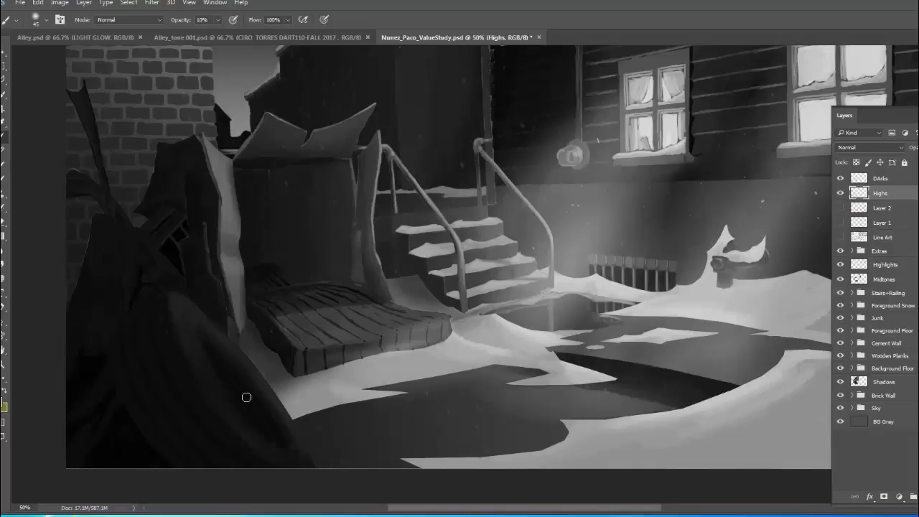
Paint a thin rim highlight along the foreground pile on a new layer above Highs, at 70% opacity with a 15 px brush, and adjust its position.
key("bracketleft")
key("ctrl+shift+alt+n")
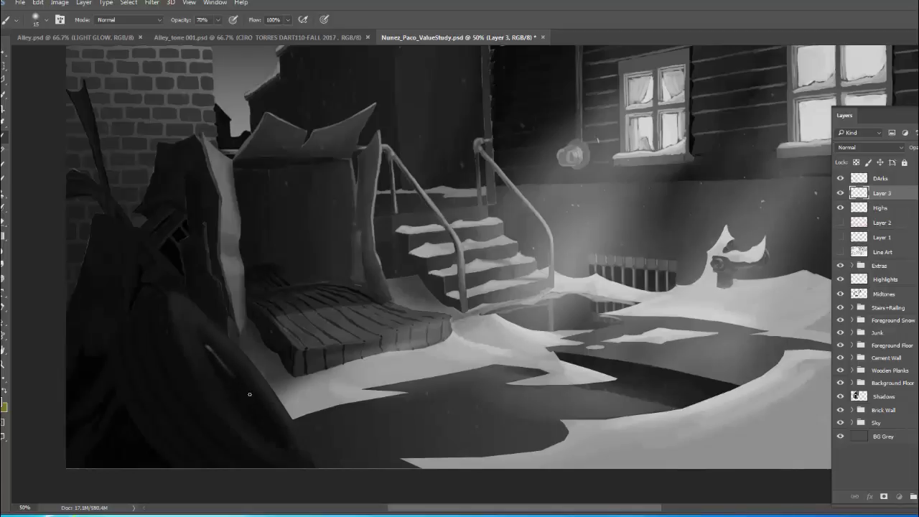
left_click_drag(258, 405, 255, 402)
key("v")
mouse_move(258, 330)
left_mouse_down()
mouse_move(299, 303)
mouse_move(333, 300)
mouse_move(213, 262)
mouse_move(369, 188)
mouse_move(318, 272)
mouse_move(216, 329)
mouse_move(265, 340)
left_mouse_up()
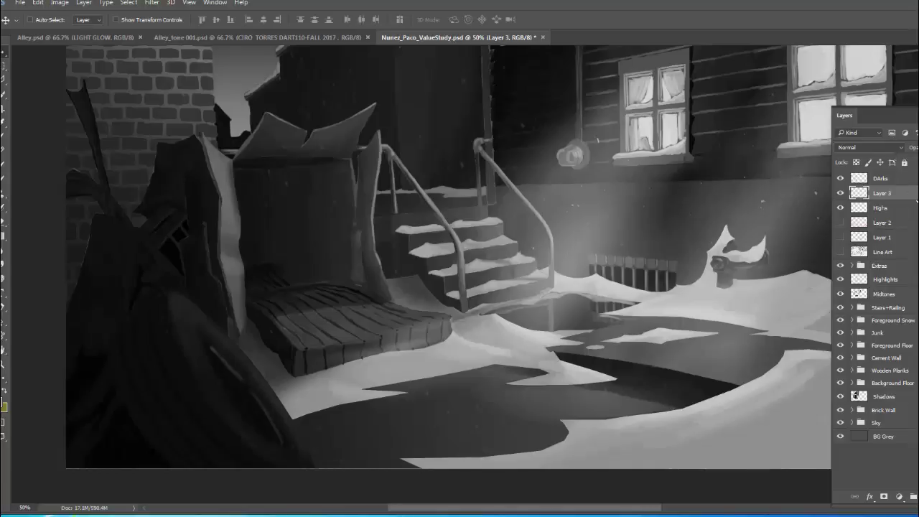
Duplicate the rim highlight layer, move the copy toward the foreground pile's outer edge, and rotate it slightly clockwise.
right_click(882, 193)
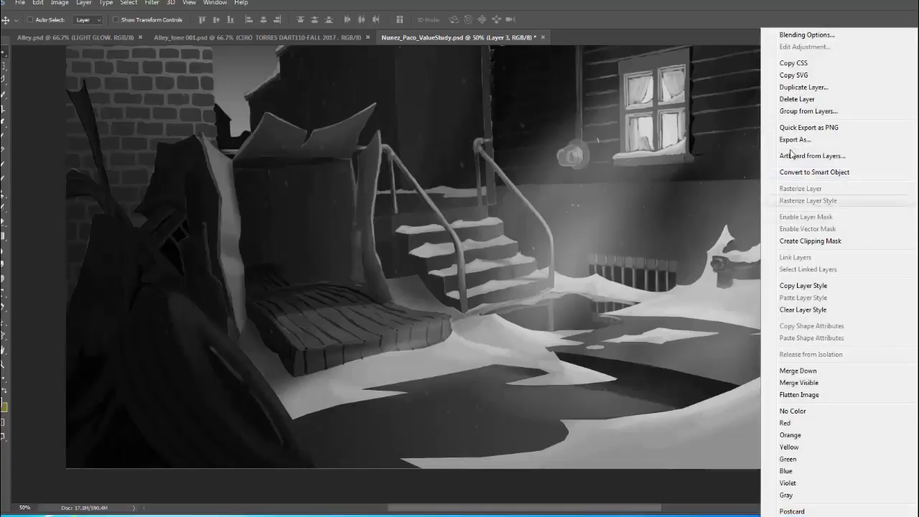
left_click(803, 87)
left_click(571, 153)
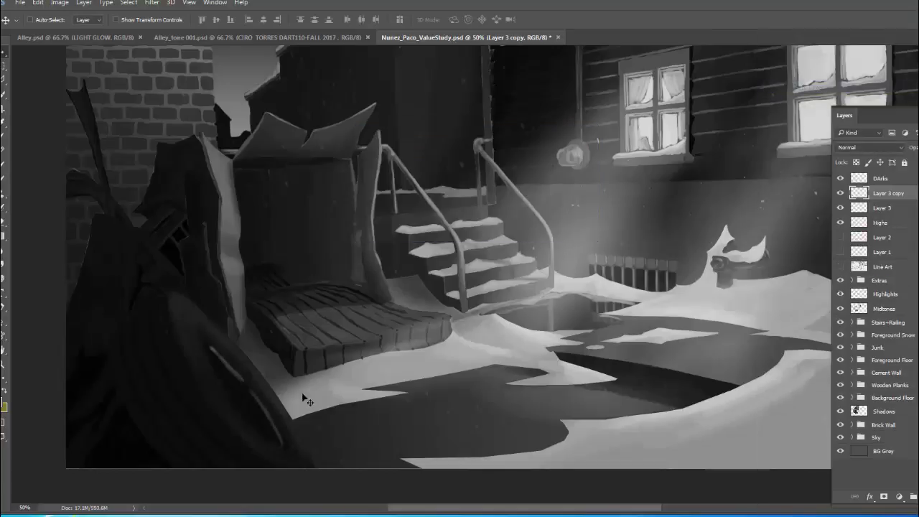
left_click_drag(246, 393, 277, 397)
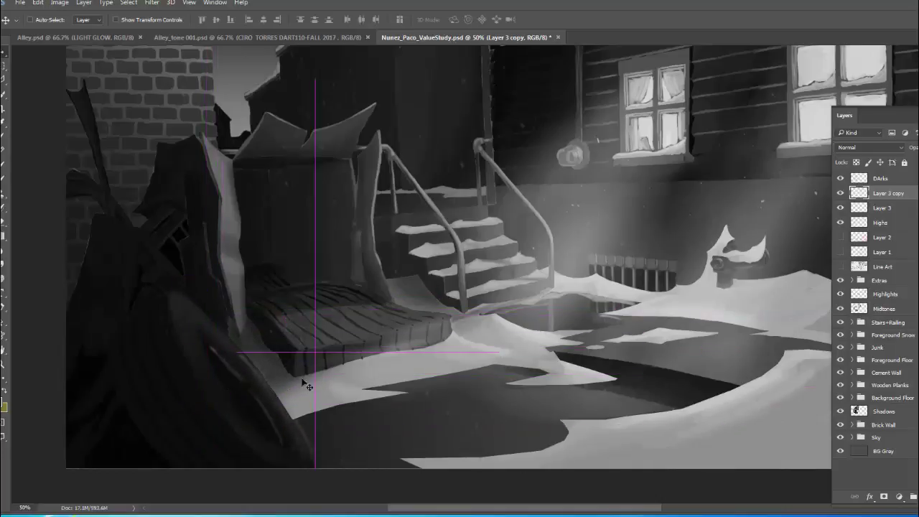
key("ctrl+t")
mouse_move(422, 283)
left_mouse_down()
mouse_move(438, 282)
mouse_move(436, 290)
left_mouse_up()
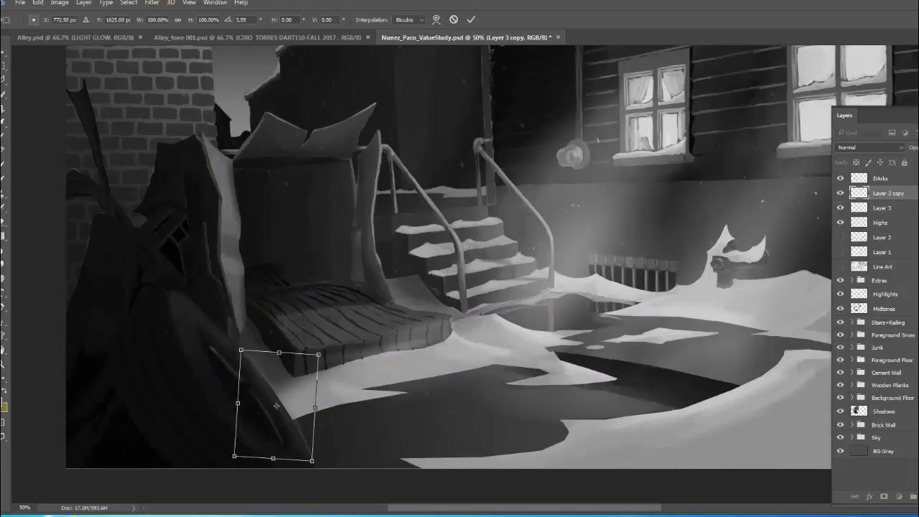
key("Return")
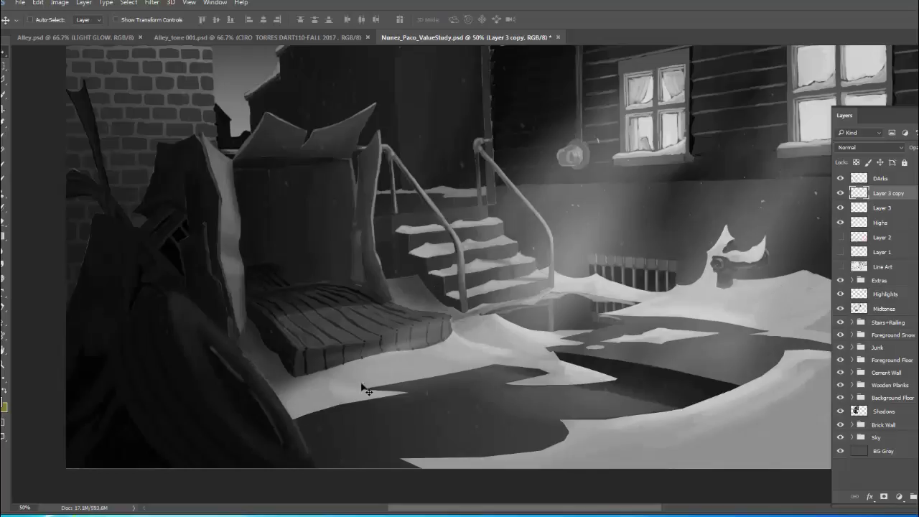
Move the copied highlight onto the shelter's back panel and rotate it upright.
left_click_drag(359, 385, 424, 228)
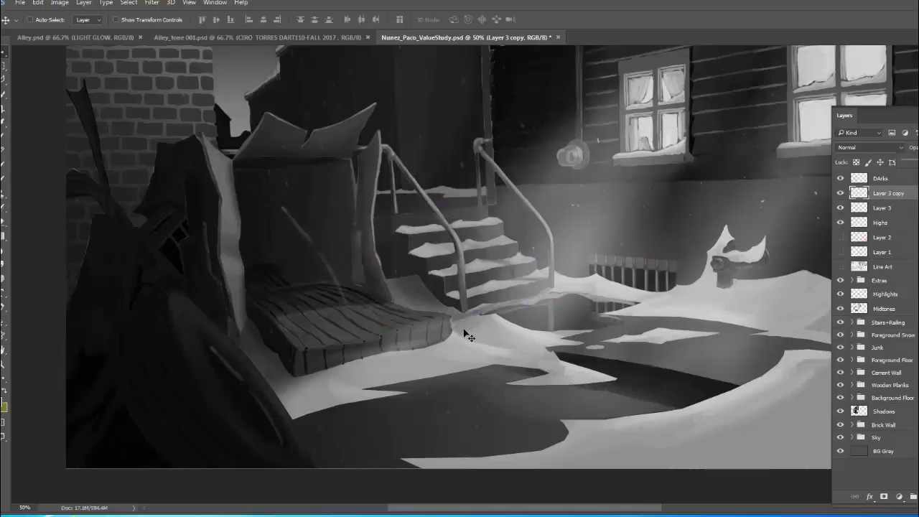
key("ctrl+t")
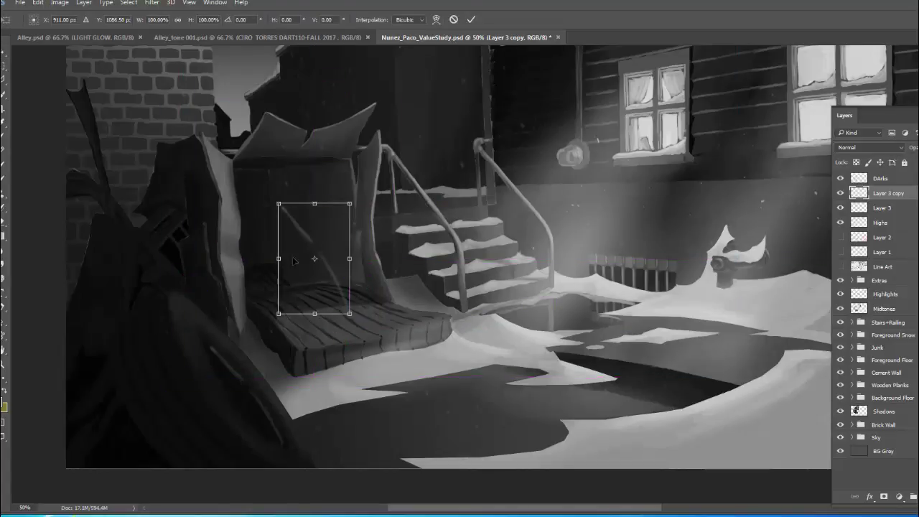
left_click_drag(401, 208, 400, 267)
key("Return")
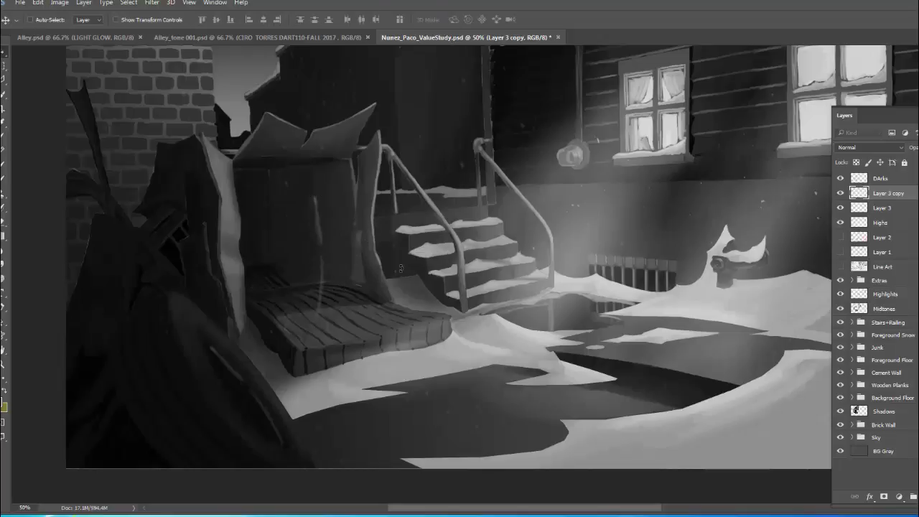
Scale the copied highlight's height to 69.64% and fit it toward the shelter's flap beside the stairs.
key("ctrl+t")
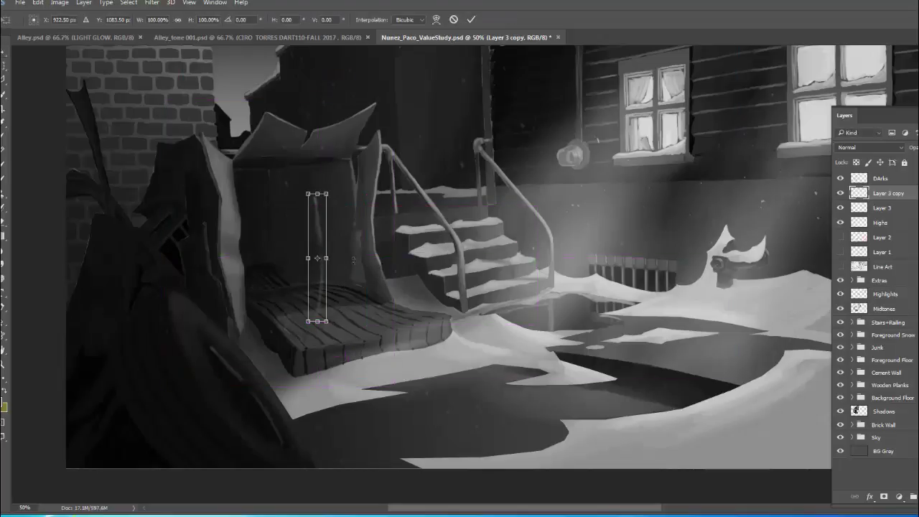
left_click_drag(317, 321, 317, 282)
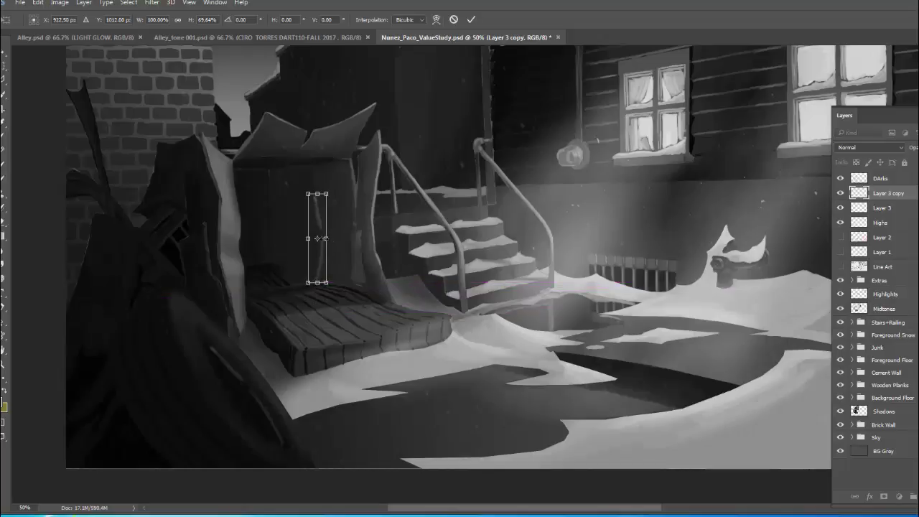
left_click_drag(326, 239, 389, 336)
key("Return")
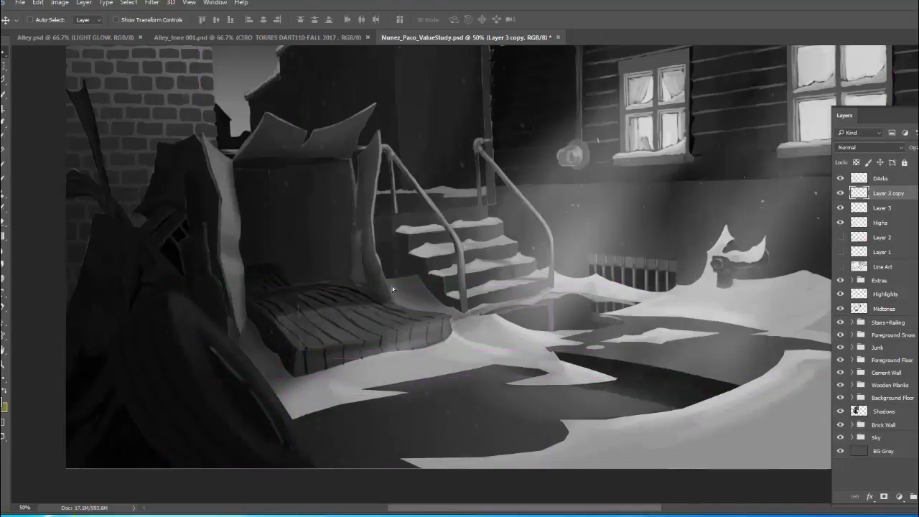
Try the copied highlight in other spots around the shelter, compare with and without it, and hide Layer 3 copy.
left_click_drag(399, 303, 300, 357)
left_click_drag(439, 366, 372, 203)
key("ctrl")
key("ctrl")
left_click(841, 193)
left_click(841, 194)
key("ctrl")
left_click(841, 193)
Put Layer 3 copy into a new group and delete only the group, keeping its contents.
right_click(897, 191)
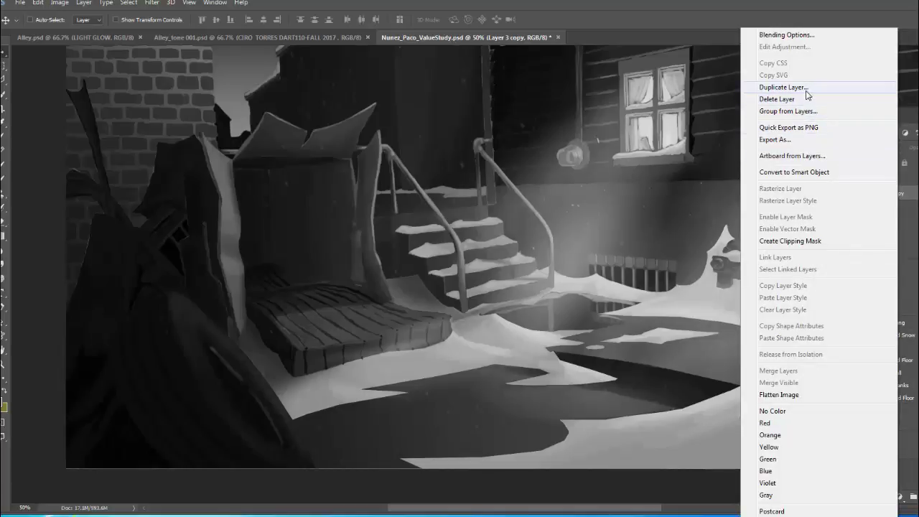
left_click(788, 111)
left_click(565, 169)
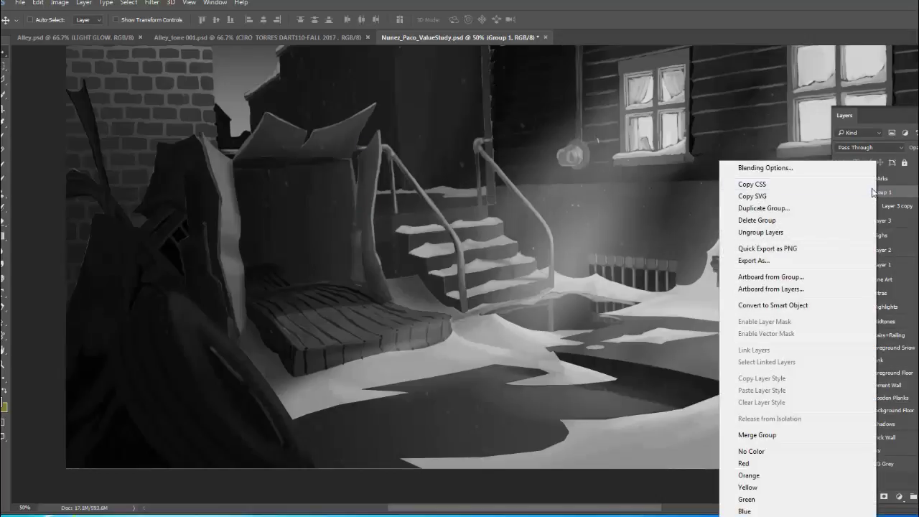
right_click(873, 192)
key("Escape")
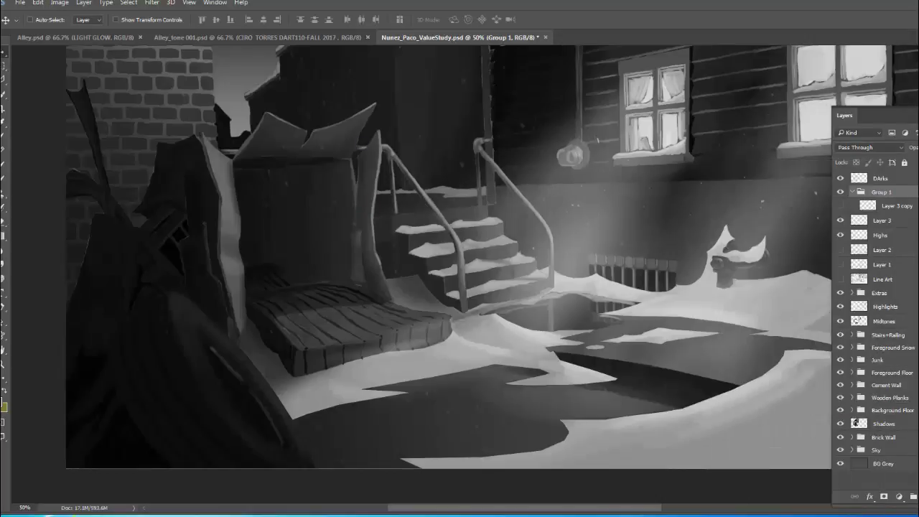
right_click(906, 194)
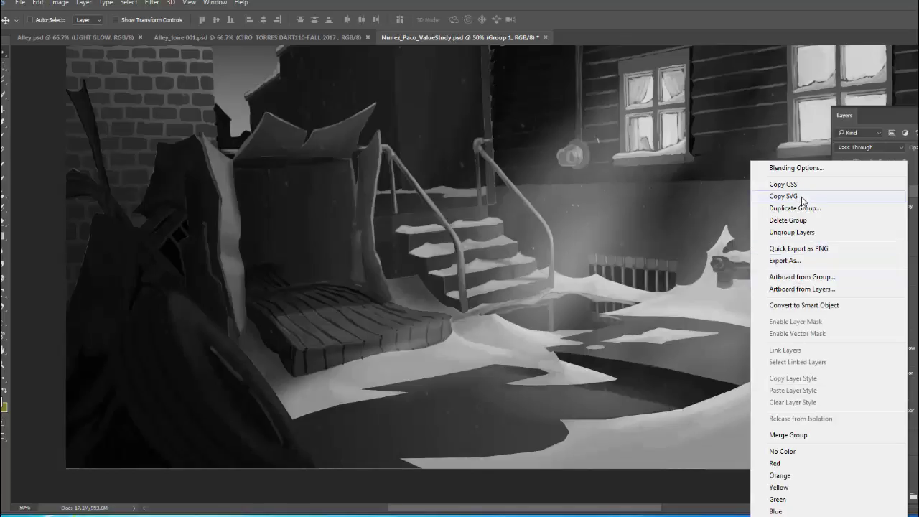
left_click(804, 221)
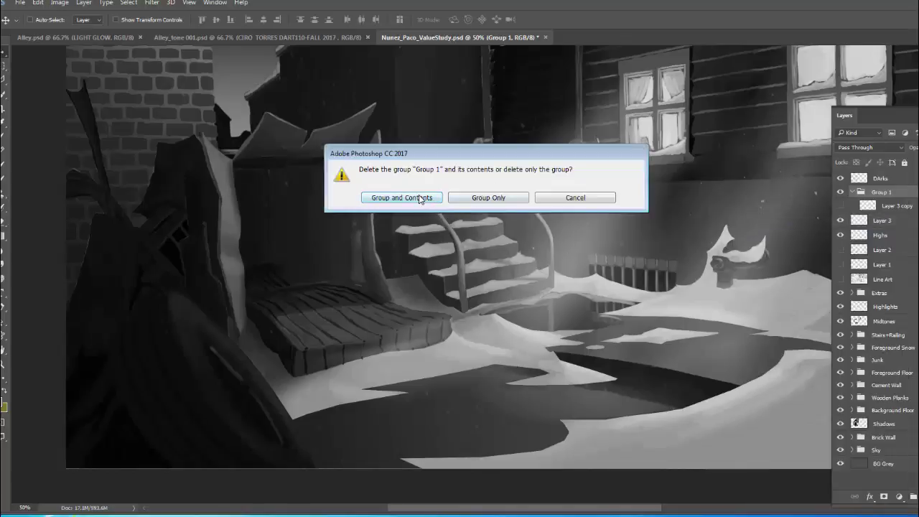
left_click(510, 198)
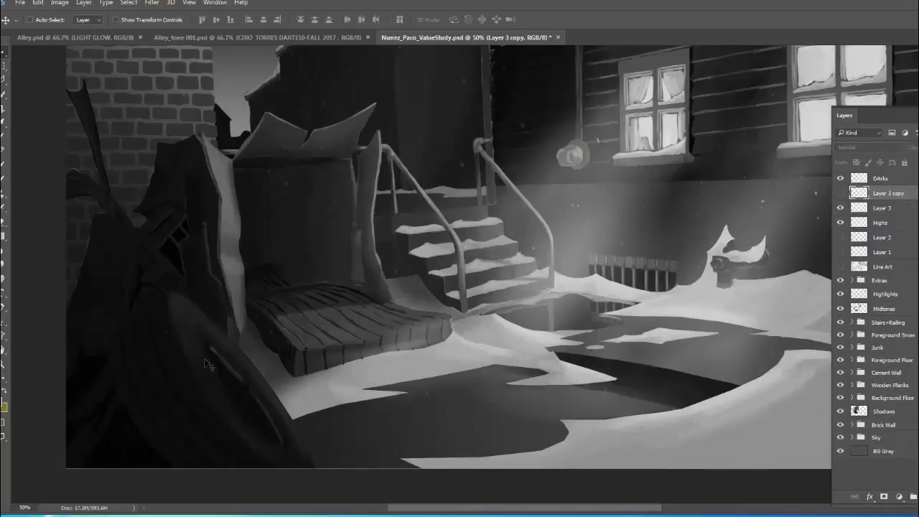
Compare the painting with and without Layer 3, and duplicate that layer as Layer 3 copy 2.
left_click(840, 207)
left_click(841, 208)
left_click(906, 207)
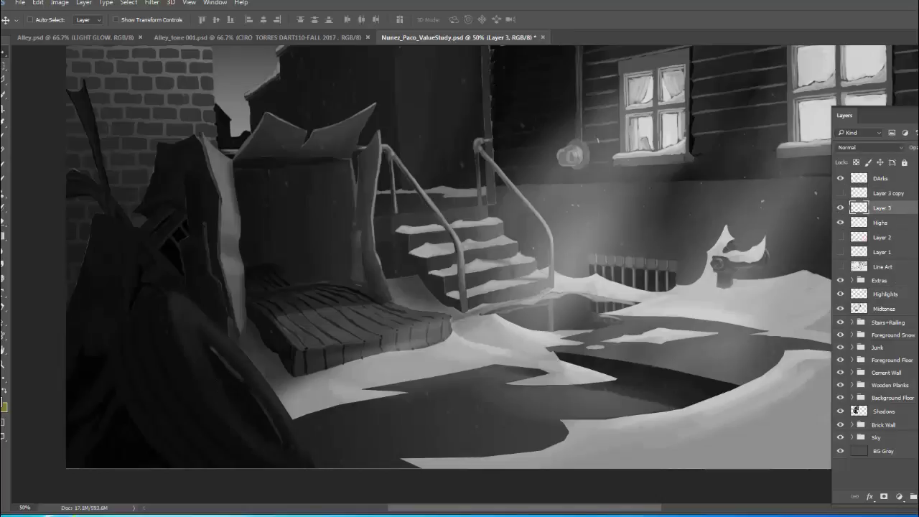
right_click(890, 207)
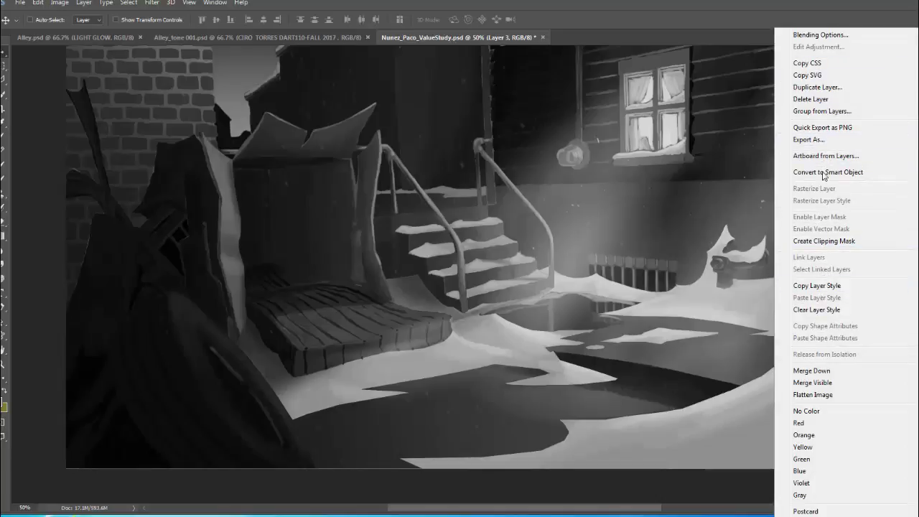
left_click(835, 88)
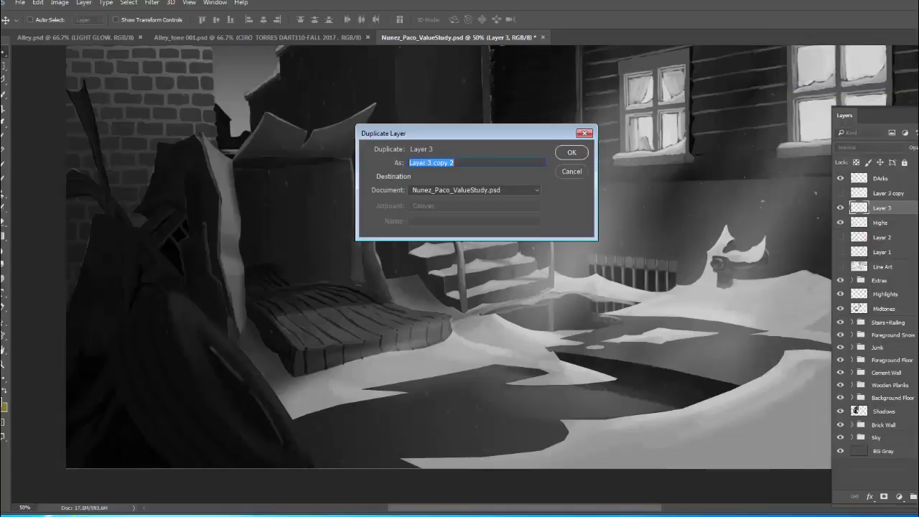
left_click(572, 152)
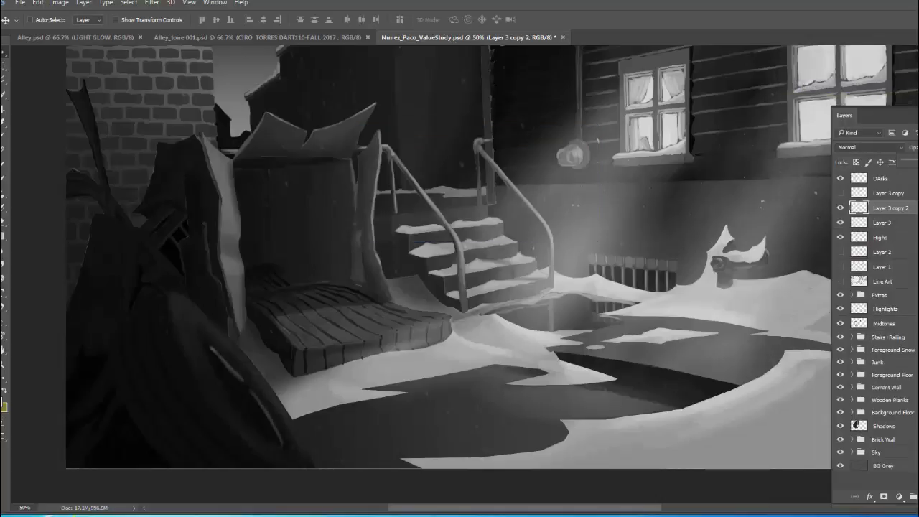
Place the duplicated highlight inside the shelter, against its back panel above the mattress.
left_click_drag(247, 373, 280, 262)
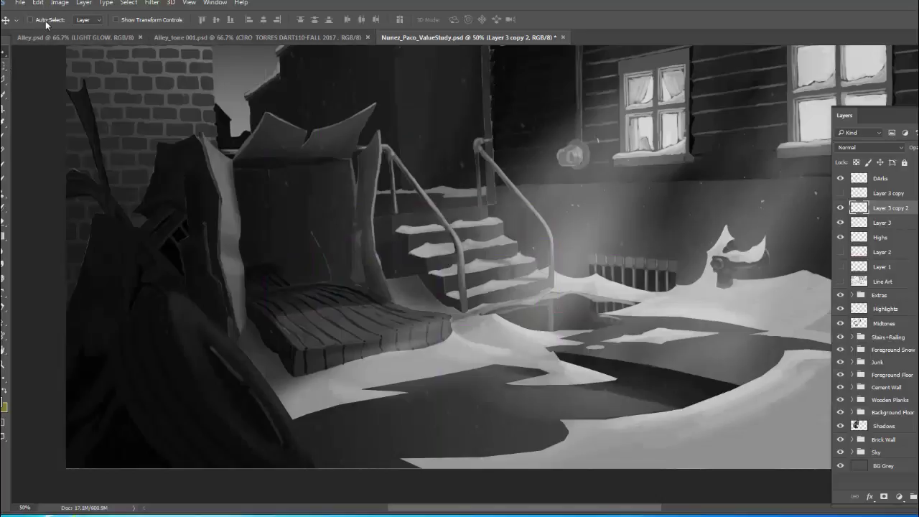
left_click_drag(362, 213, 322, 200)
left_click(851, 337)
left_click(852, 448)
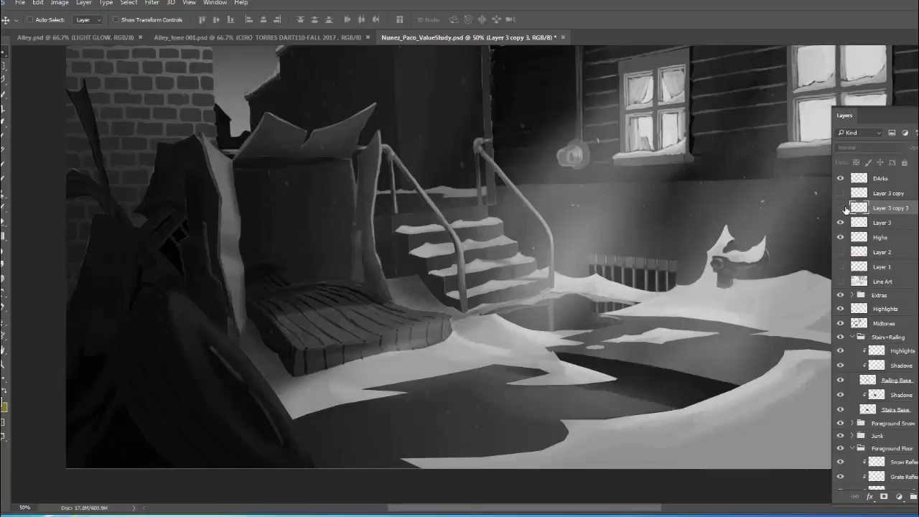
Try the copied highlight in other positions around the shelter's mattress and side flap.
left_click_drag(327, 275, 344, 286)
key("ctrl+t")
left_click_drag(447, 233, 445, 282)
key("Escape")
left_click_drag(351, 280, 373, 252)
key("ctrl+t")
key("Return")
Move the copied highlight to the foreground bag's edge near the mattress corner, rotate it about 4.73°, and refine its placement.
left_click_drag(326, 309, 294, 388)
key("ctrl+t")
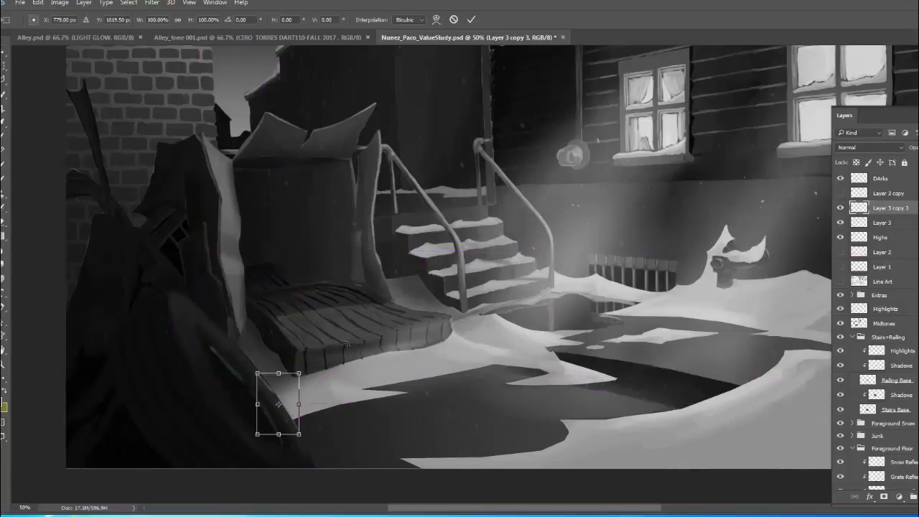
left_click_drag(348, 340, 351, 347)
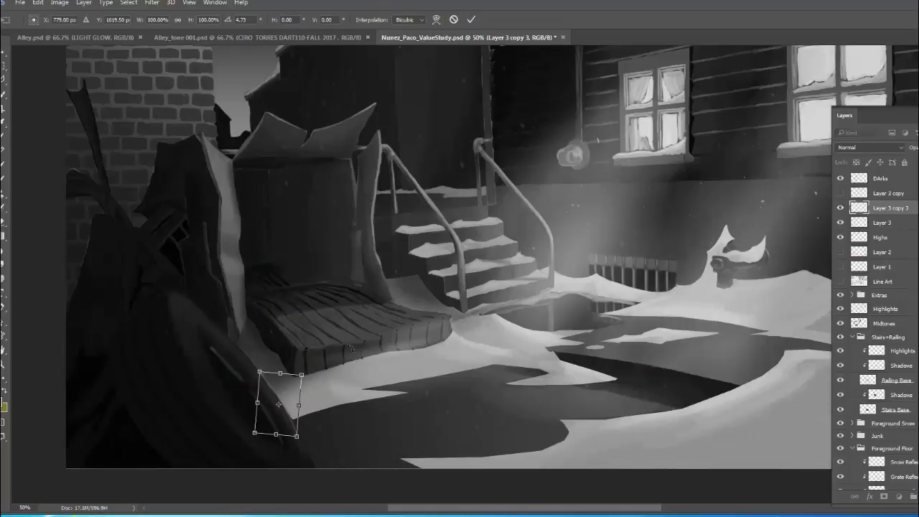
key("Return")
key("ctrl")
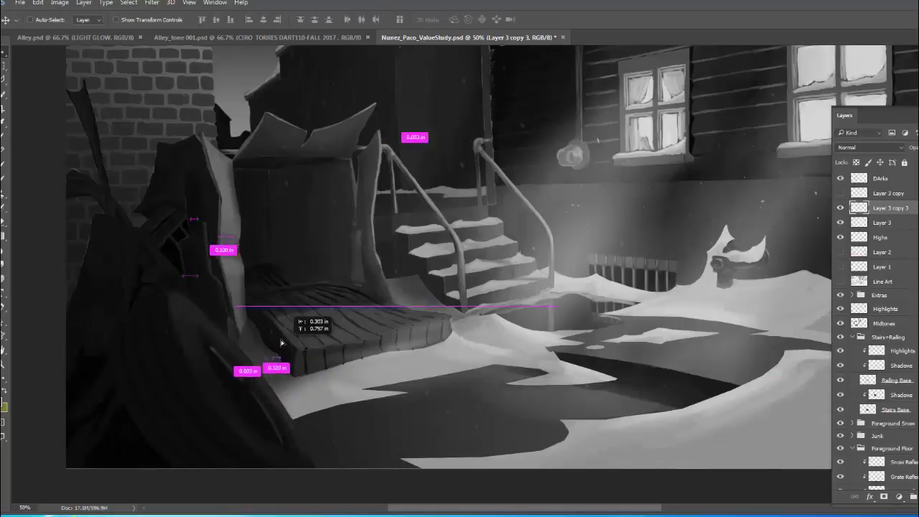
key("ctrl+t")
left_click_drag(369, 282, 336, 233)
key("Return")
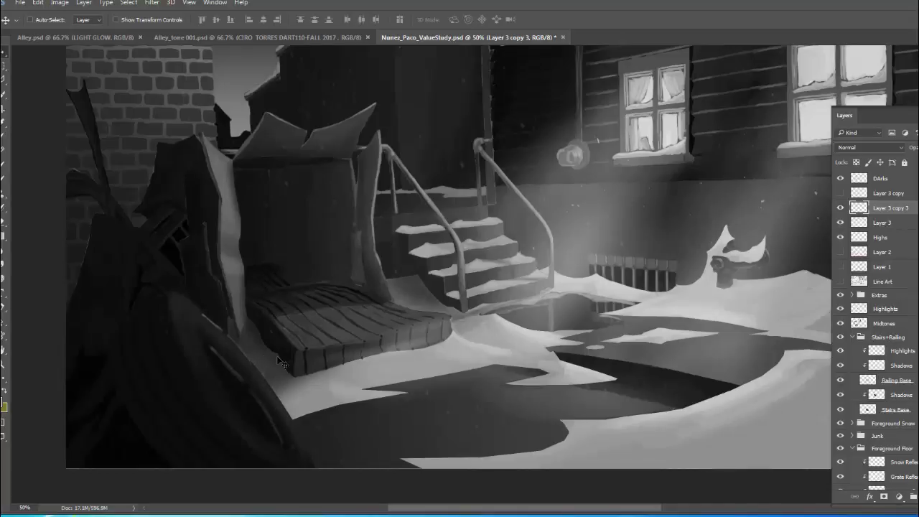
Set the eraser to 10% opacity and 70 px for softening the copied highlight on Layer 3 copy 3.
key("e")
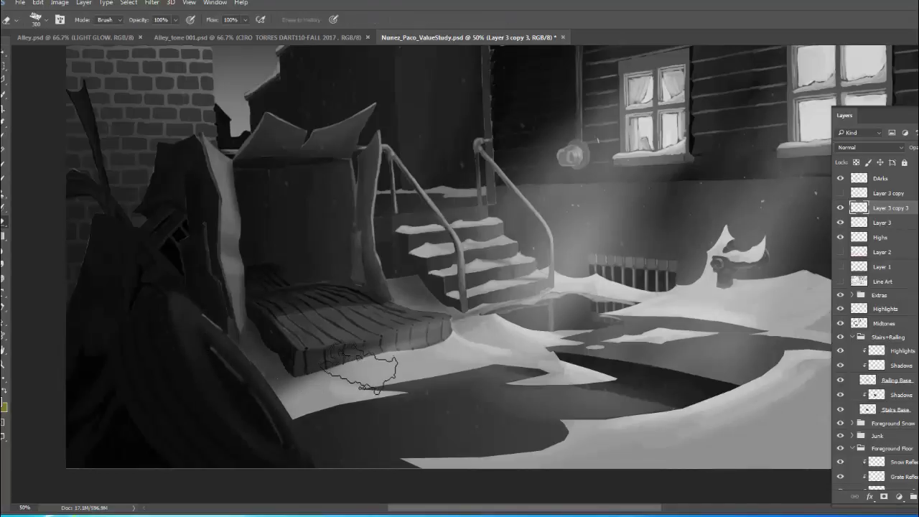
key("1")
key("bracketleft")
key("bracketleft")
key("bracketleft")
key("bracketleft")
key("bracketleft")
key("bracketleft")
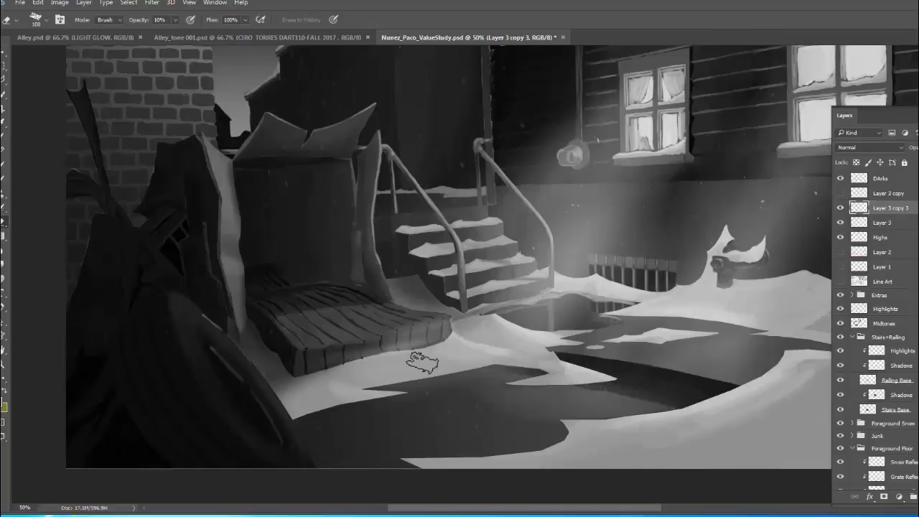
key("bracketleft")
key("bracketleft")
key("bracketleft")
Combine Layer 3 with Layer 3 copy 3, set the eraser's opacity to 20%, and inspect the shelter and bag up close.
left_click(891, 225)
key("Delete")
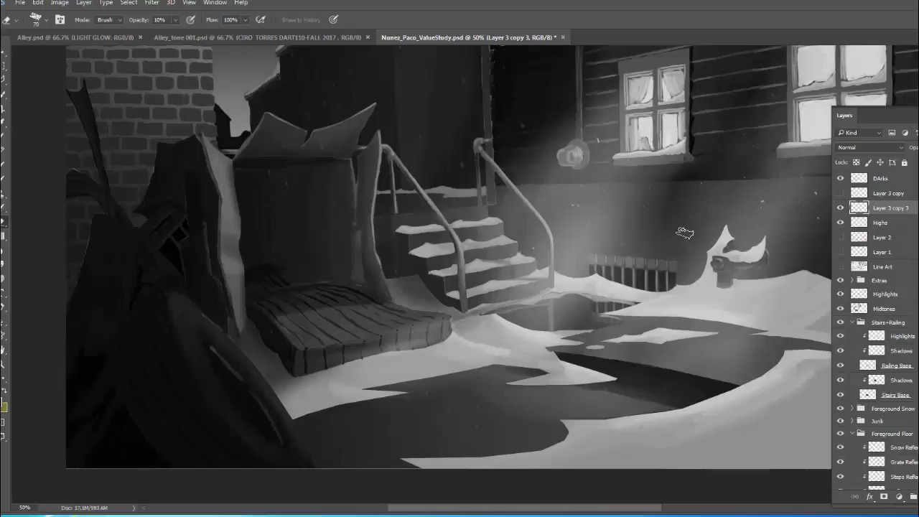
key("2")
scroll(468, 440, "up", 1)
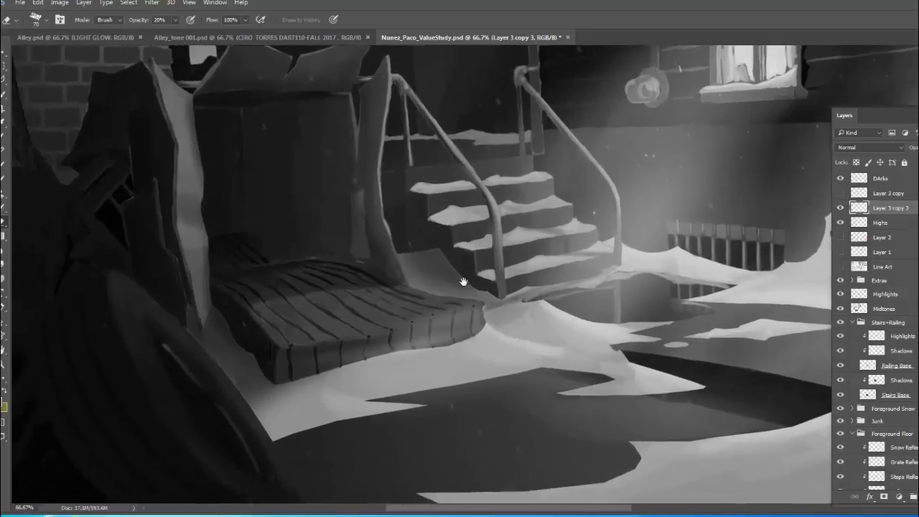
left_click_drag(467, 277, 520, 302)
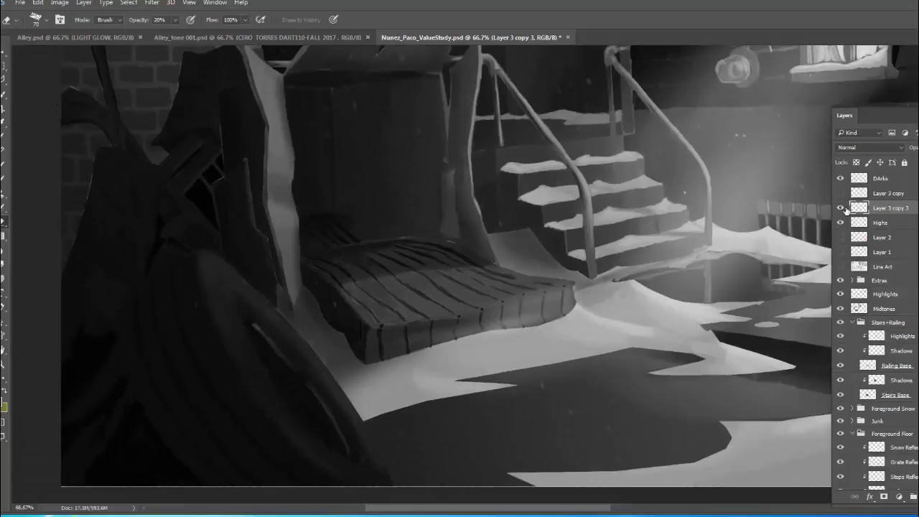
Merge Layer 3 copy 3 with the Highs layer and name the merged layer Highs.
right_click(882, 210)
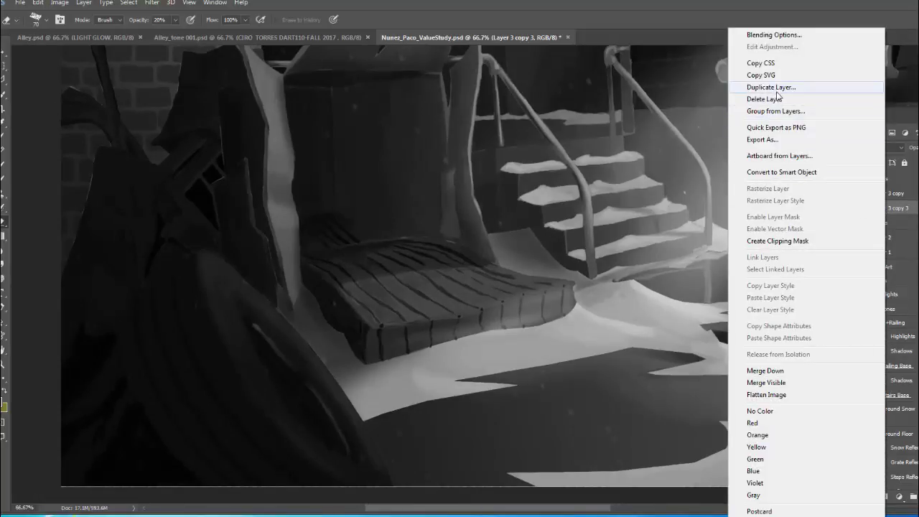
key("Escape")
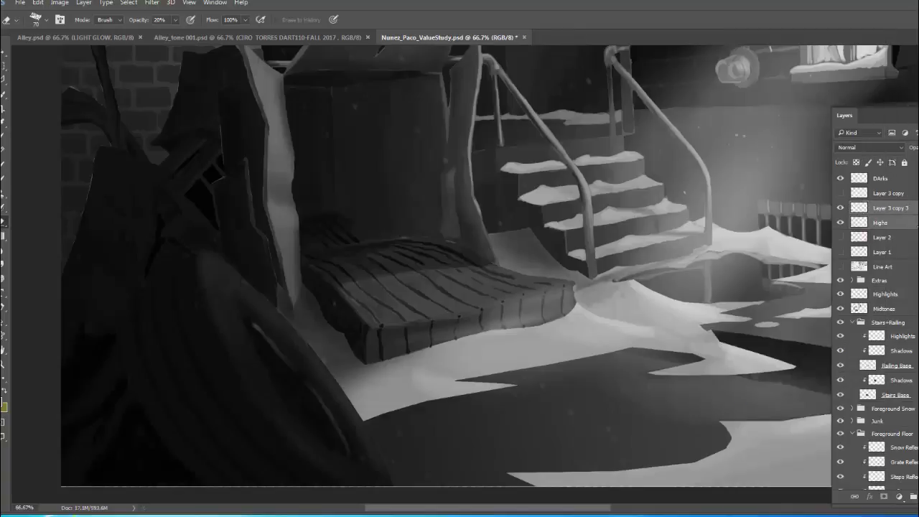
double_click(891, 208)
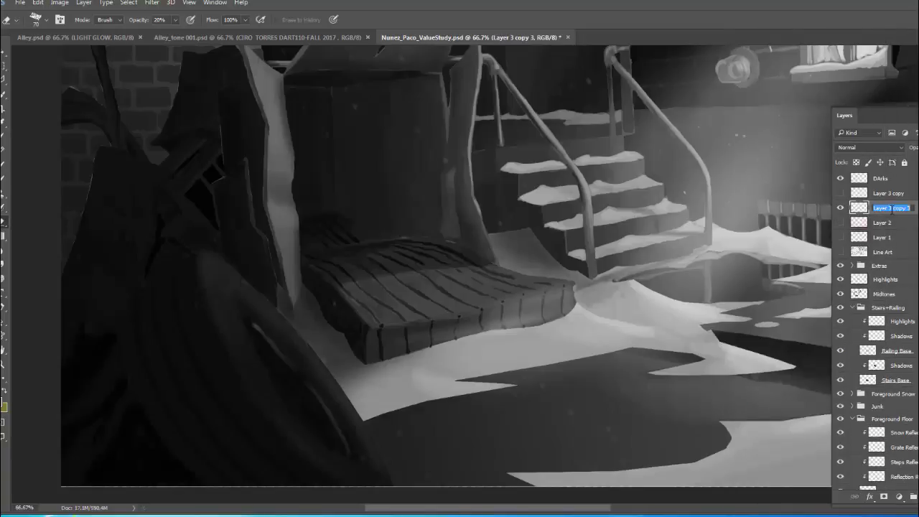
type("Highs")
key("Return")
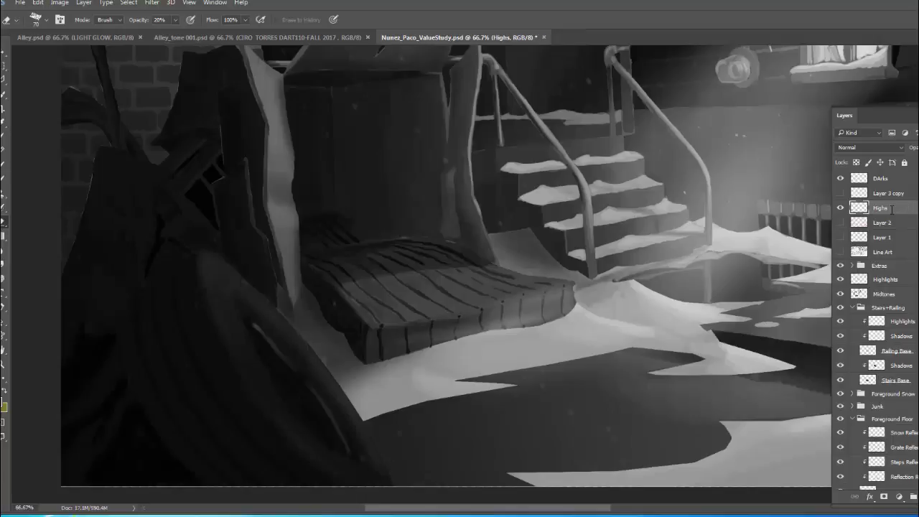
Give the eraser the 25 px rectangular tip.
right_click(374, 271)
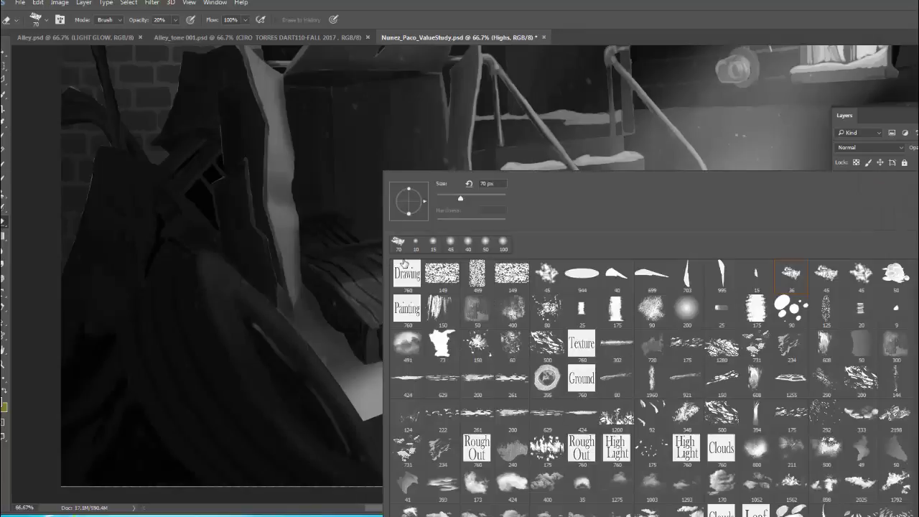
left_click(585, 319)
left_click(419, 50)
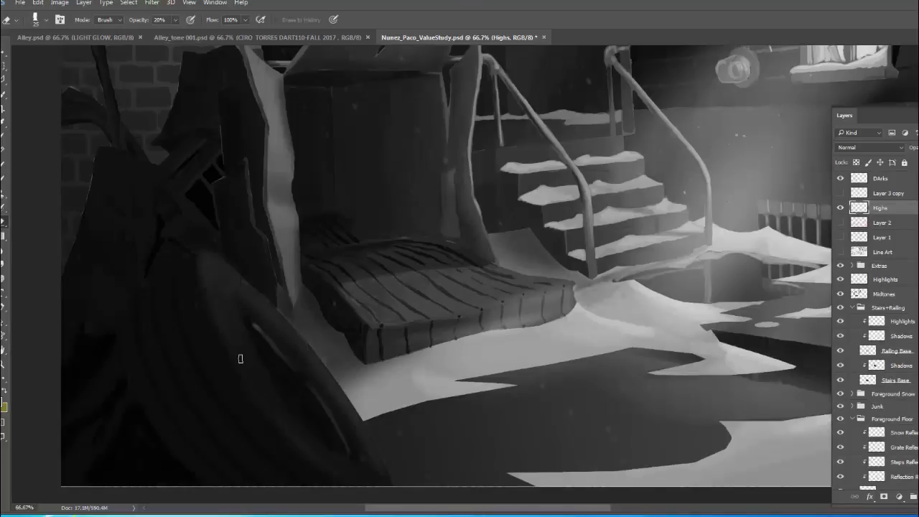
Switch to the Brush tool and give it the same 25 px rectangular tip.
key("b")
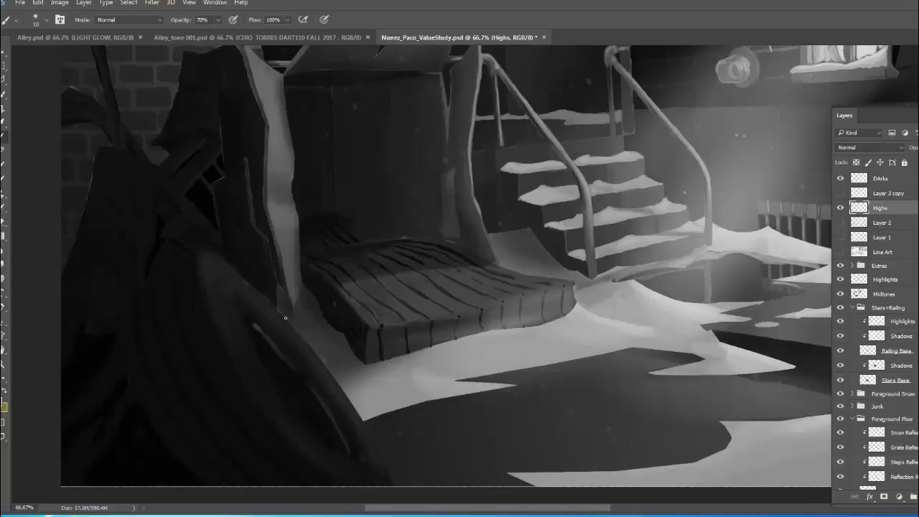
right_click(285, 317)
key("Escape")
right_click(230, 316)
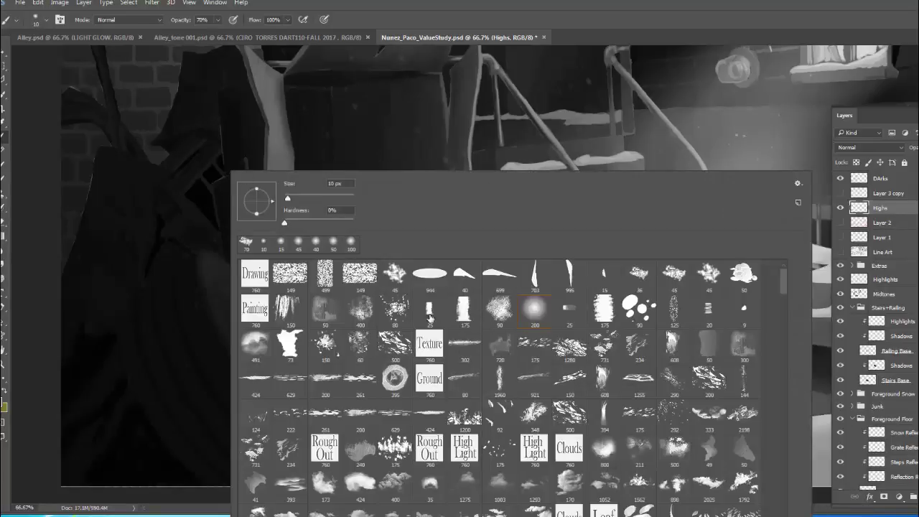
left_click(429, 309)
key("Escape")
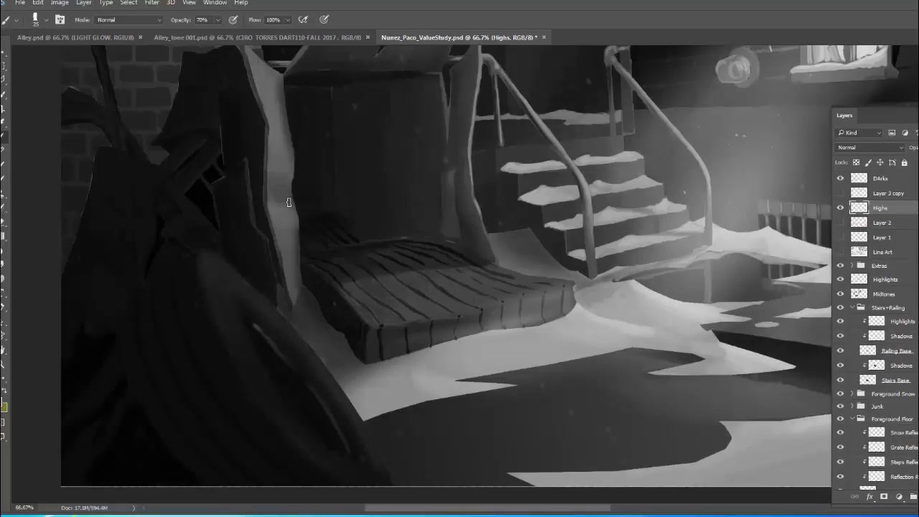
key("super")
key("Escape")
Sample the mid grey from the shelter's lit side flap and set 606060 as the foreground color.
left_click(294, 207)
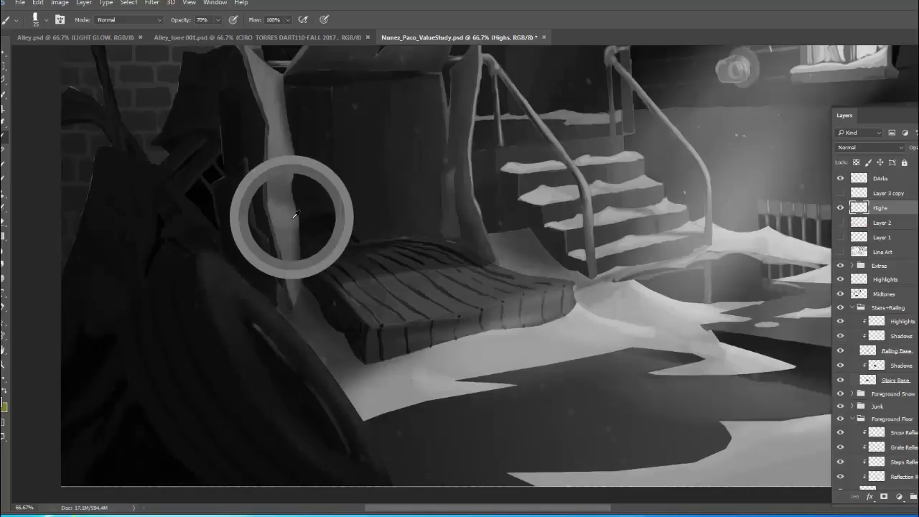
left_click(4, 406)
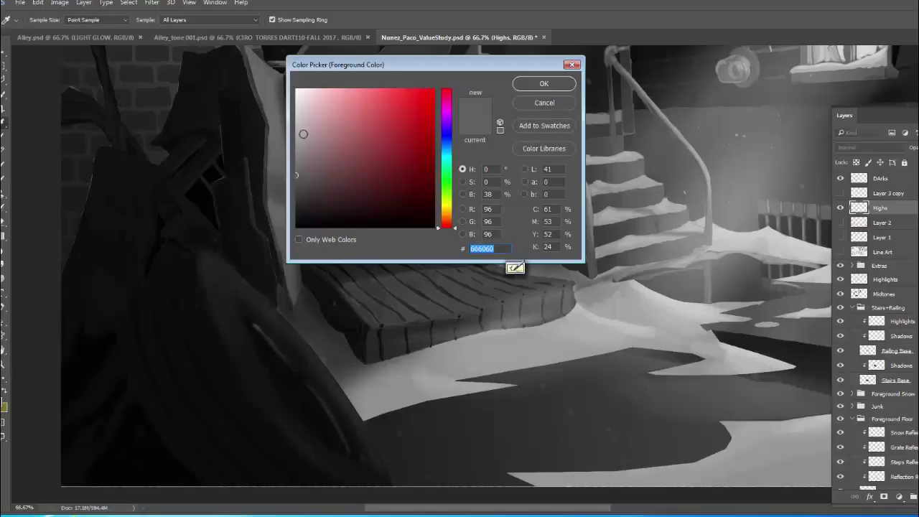
left_click(513, 267)
left_click(543, 83)
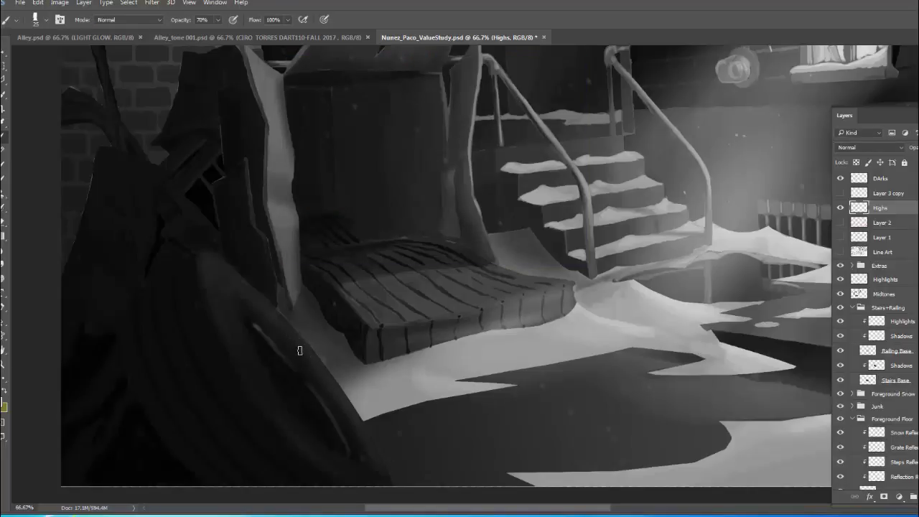
Set the brush to 5% opacity, add a new layer above Highs, and paint soft light on the foreground bag's knot.
key("0")
key("5")
key("ctrl+shift+alt+n")
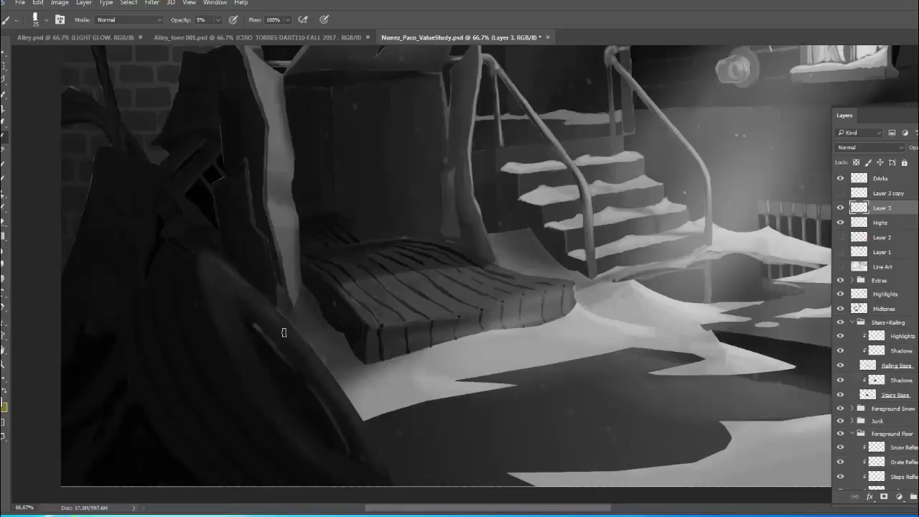
key("bracketright")
key("bracketleft")
key("bracketleft")
Paint a thin rim highlight along the upright edge between the bag and the shelter, reducing the brush to 10 px.
key("0")
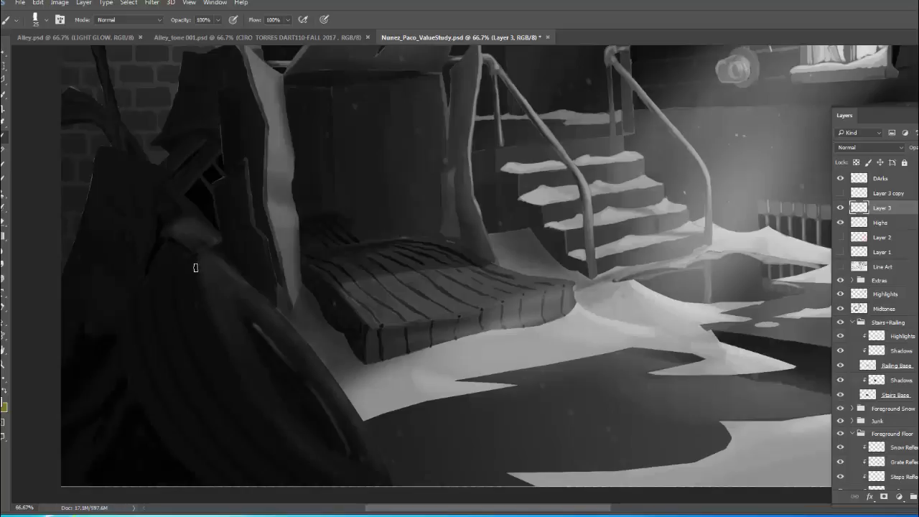
key("1")
key("0")
key("5")
key("bracketleft")
key("bracketleft")
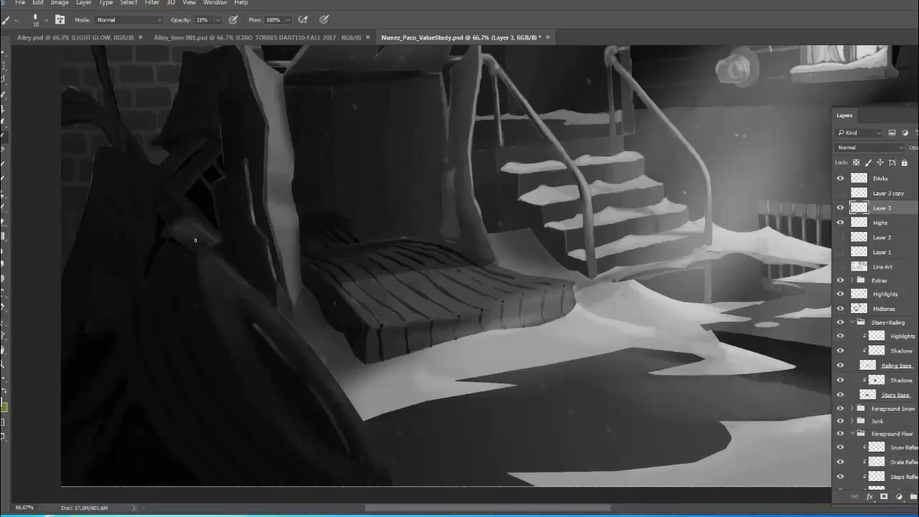
Build up the light on the bag's knot, setting the brush to 25 px and 5% opacity.
key("bracketright")
key("0")
key("5")
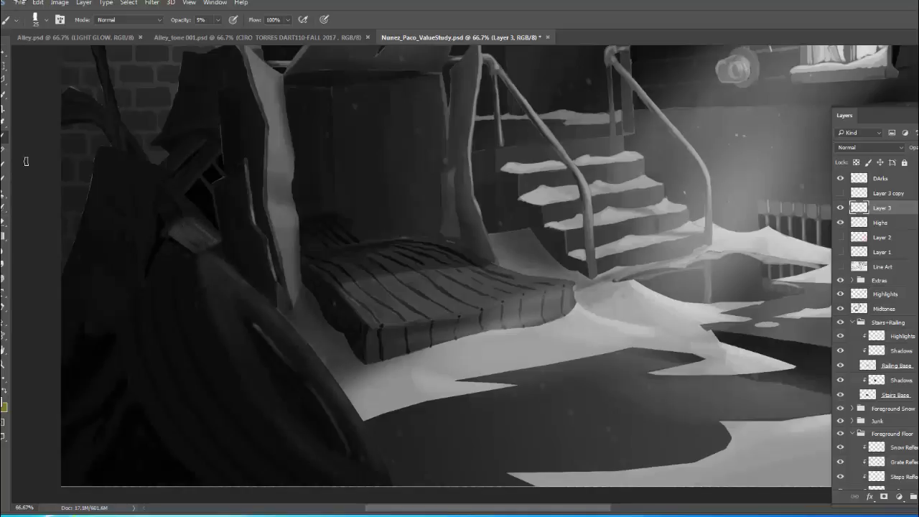
key("s")
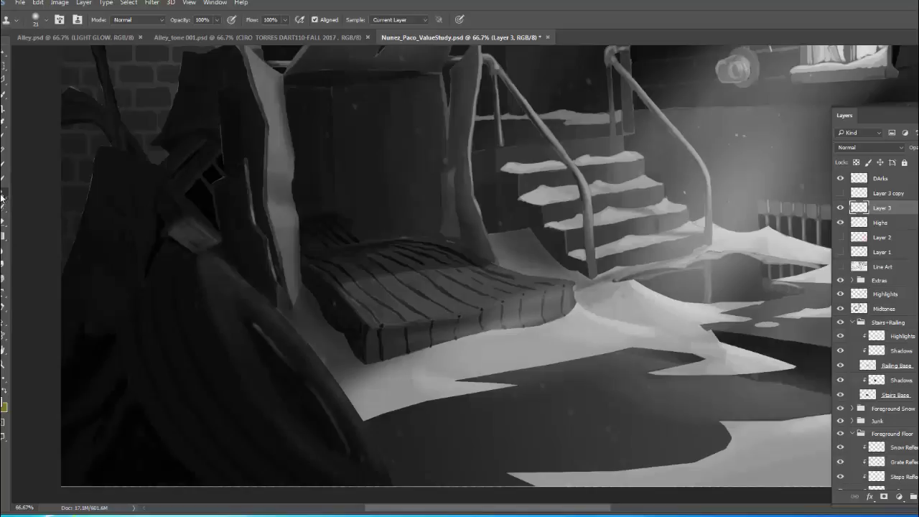
right_click(2, 196)
left_click(19, 20)
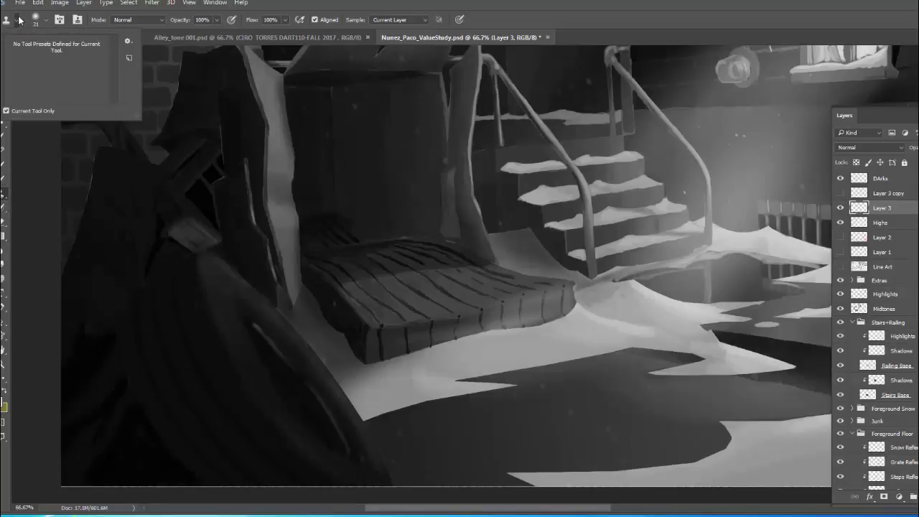
left_click(48, 20)
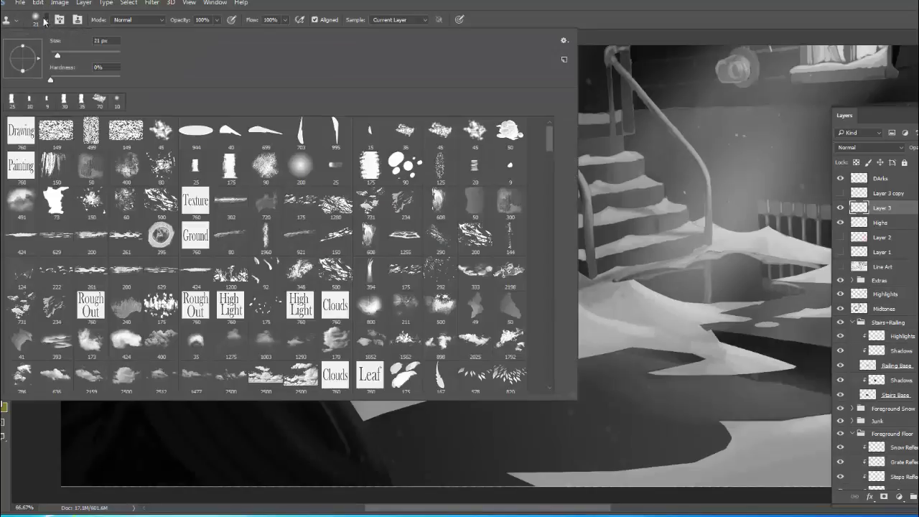
left_click(15, 18)
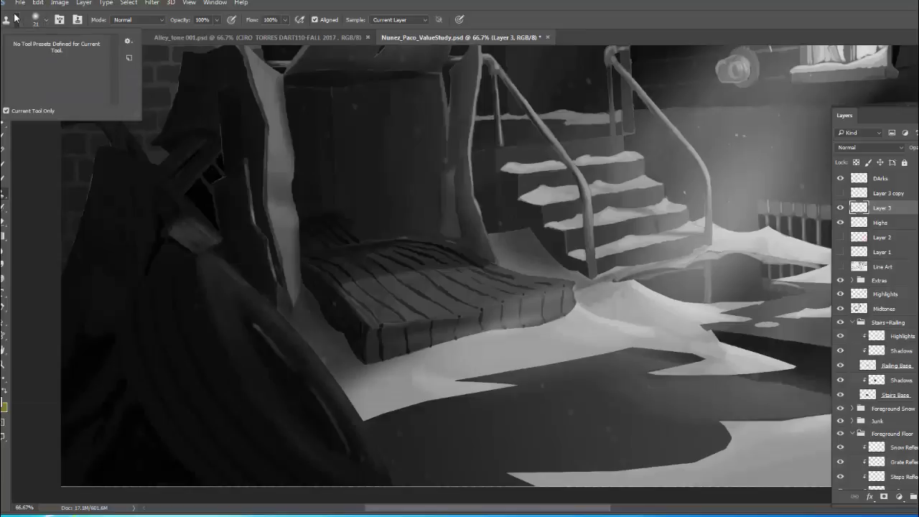
left_click(404, 2)
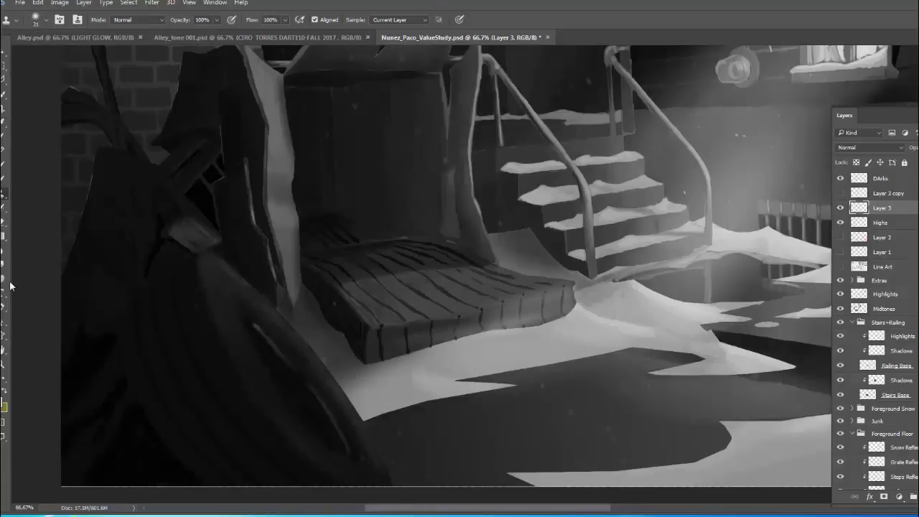
Paint thin highlights along the folds beside the foreground bag's knot, using a 15 px brush at 5% opacity.
key("b")
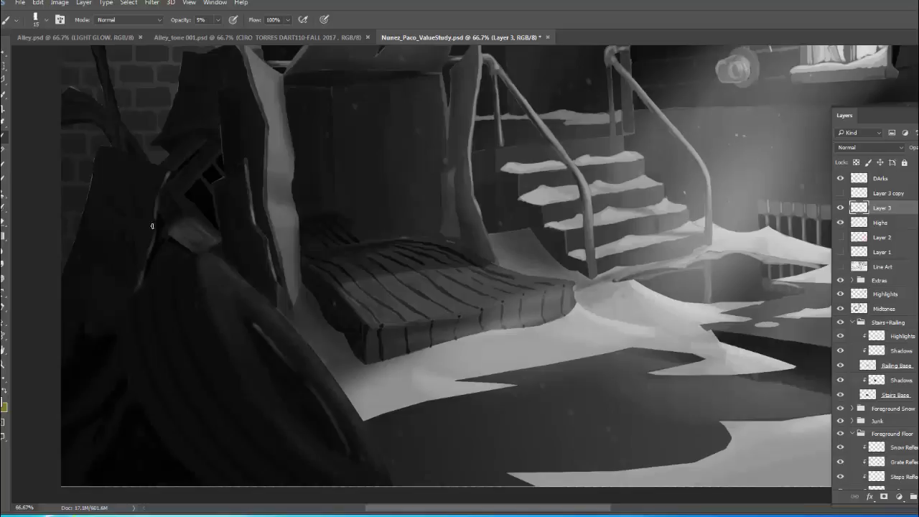
key("bracketright")
key("bracketright")
Choose the 200 px soft round brush, reduce it to 50 px, and soften the light on the folds around the bag's knot.
right_click(148, 156)
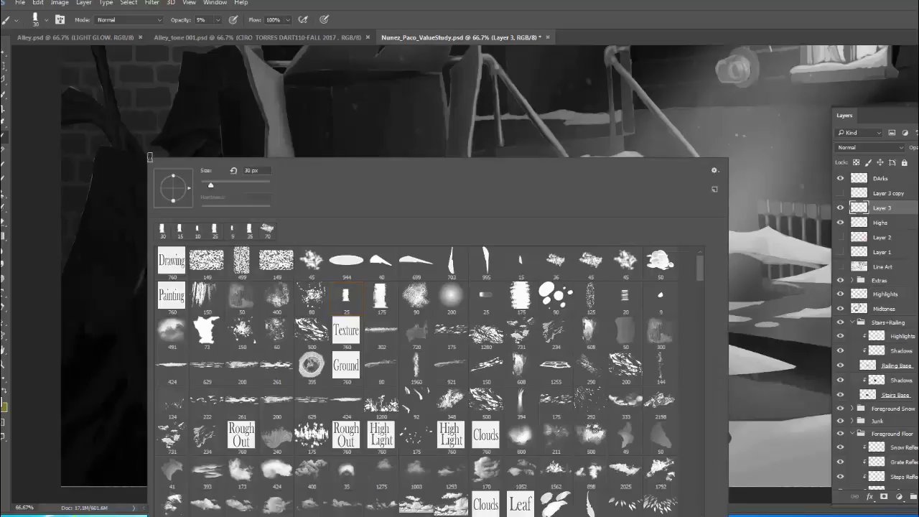
left_click(451, 295)
left_click(196, 104)
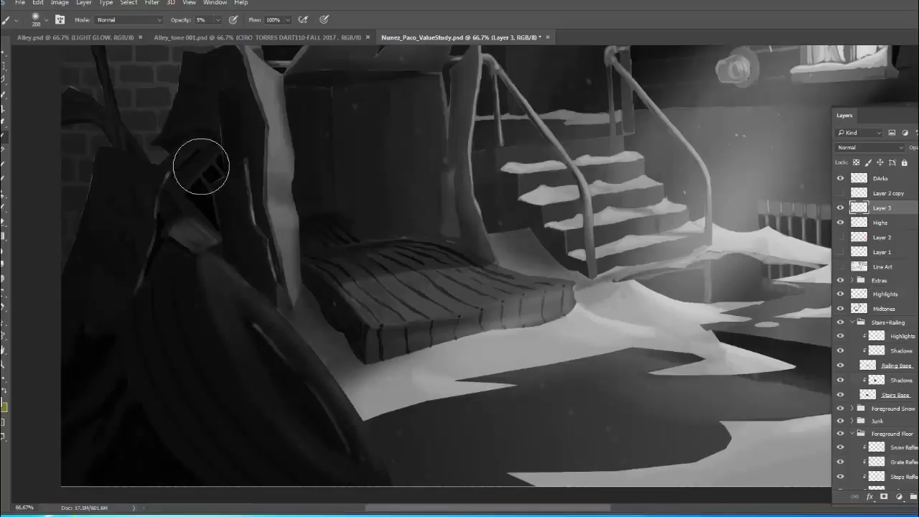
key("bracketleft")
key("bracketleft")
key("bracketleft")
key("bracketleft")
key("bracketleft")
key("bracketleft")
key("bracketleft")
key("bracketleft")
key("bracketleft")
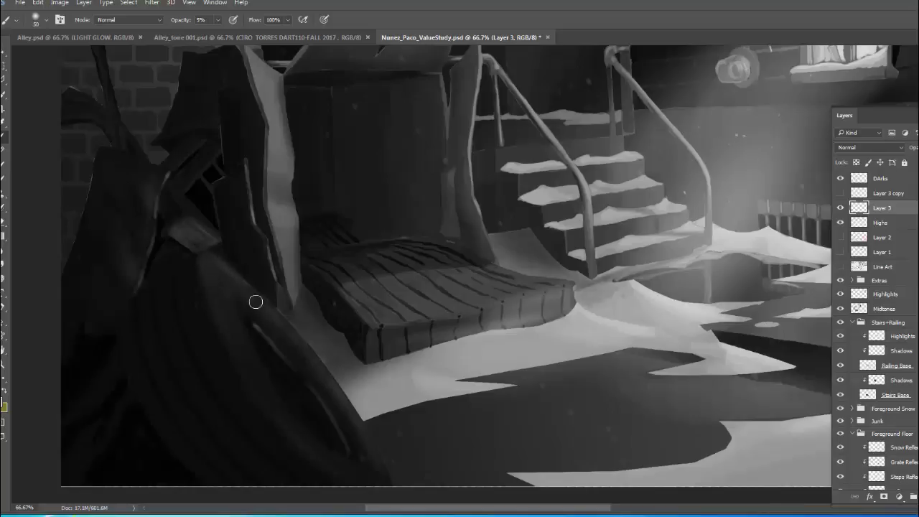
Paint a highlight along the upper edge of the foreground bag with the soft brush at 25 px and 40% opacity.
key("4")
key("bracketleft")
key("bracketleft")
key("bracketleft")
left_click_drag(261, 297, 286, 323)
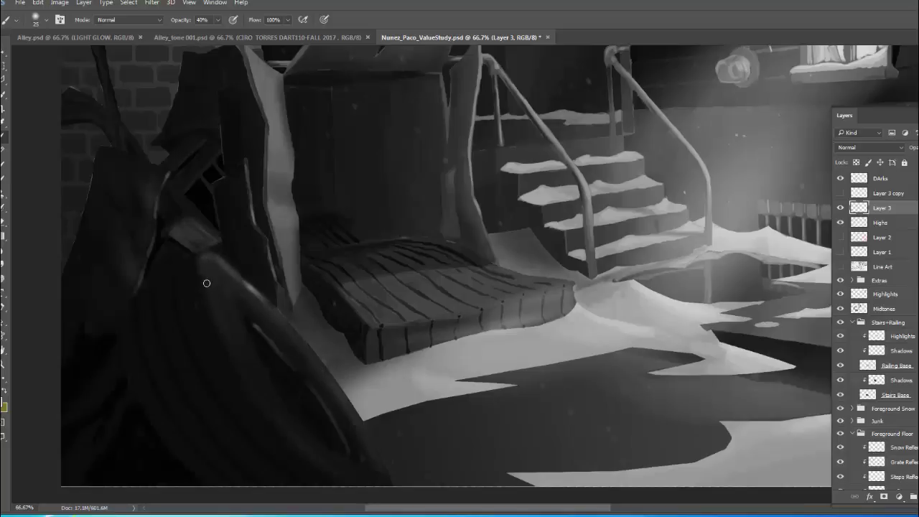
Build up soft light around the bag's upper highlight and along its lower outer edge, using 40 px and 5% opacity.
key("0")
key("bracketright")
key("bracketright")
left_click_drag(216, 261, 243, 296)
mouse_move(361, 396)
left_mouse_down()
mouse_move(336, 313)
mouse_move(296, 245)
left_mouse_up()
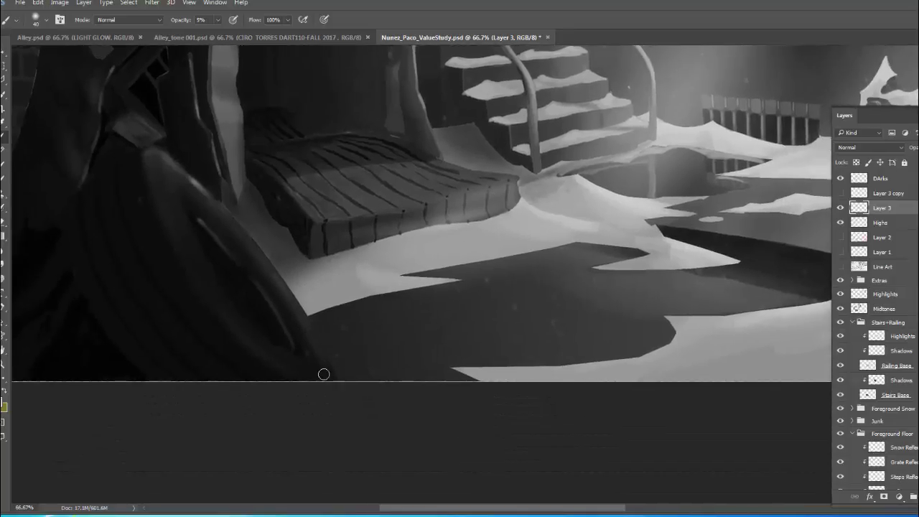
mouse_move(325, 367)
left_mouse_down()
mouse_move(314, 332)
mouse_move(331, 382)
mouse_move(315, 334)
mouse_move(332, 381)
mouse_move(251, 230)
mouse_move(270, 358)
mouse_move(302, 372)
mouse_move(264, 355)
mouse_move(303, 381)
mouse_move(250, 344)
left_mouse_up()
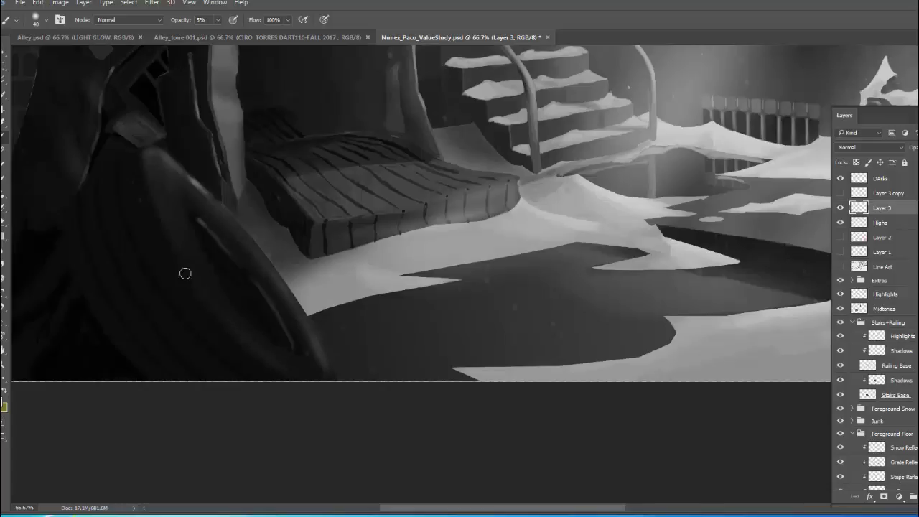
Paint thin highlights on the bag's tied neck and inner folds with the brush at 10 px and 40% opacity.
key("bracketleft")
key("bracketleft")
mouse_move(364, 179)
left_mouse_down()
mouse_move(390, 282)
mouse_move(393, 347)
mouse_move(390, 340)
left_mouse_up()
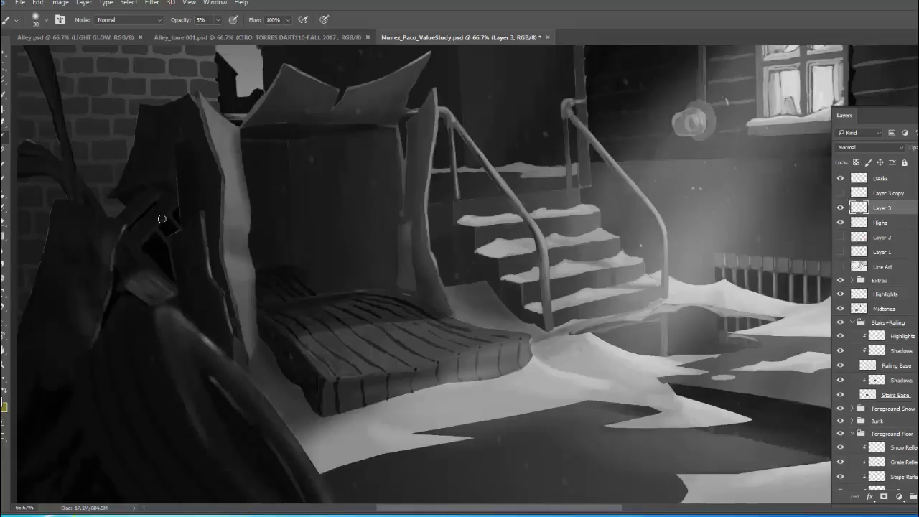
key("1")
key("bracketleft")
left_click_drag(88, 153, 173, 224)
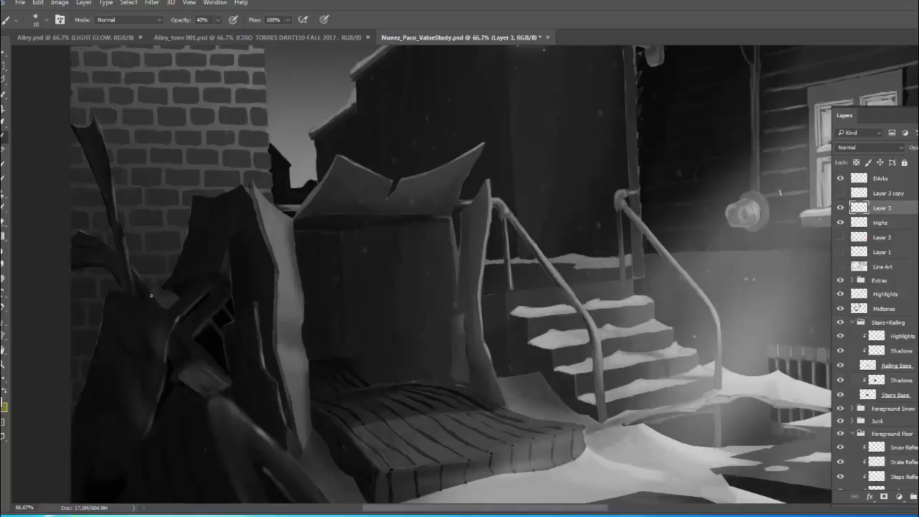
mouse_move(515, 287)
left_mouse_down()
mouse_move(463, 122)
mouse_move(431, 101)
mouse_move(395, 159)
left_mouse_up()
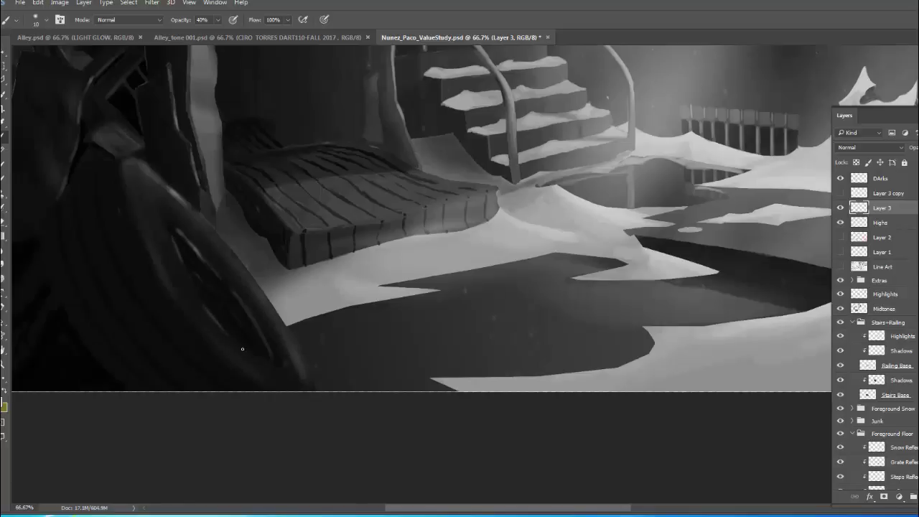
left_click_drag(446, 233, 607, 419)
key("ctrl+minus")
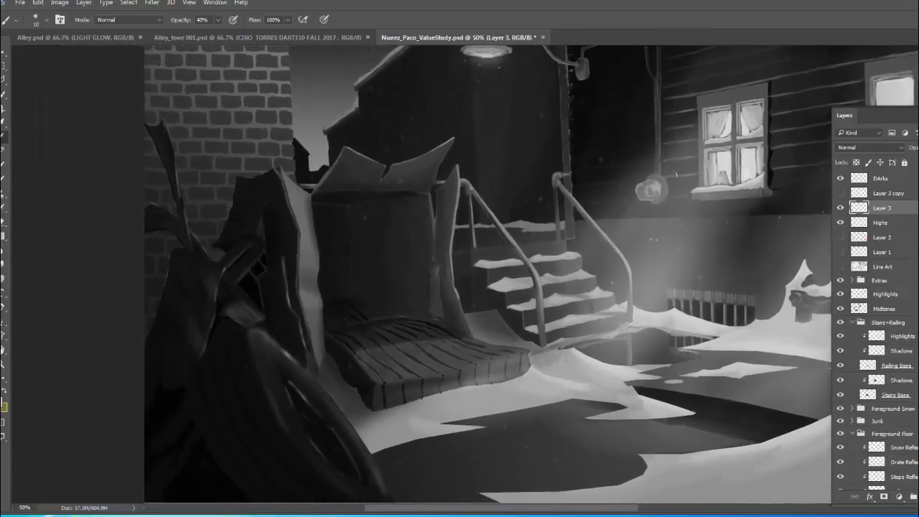
Darken the outer side of the foreground bags on the DArks layer with a soft round brush at 125 px and 40% opacity.
left_click(888, 179)
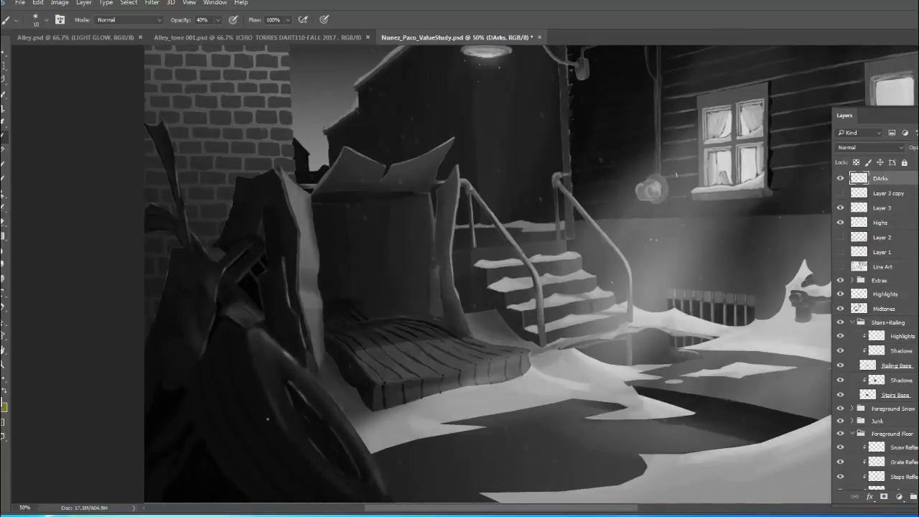
right_click(246, 280)
left_click(554, 310)
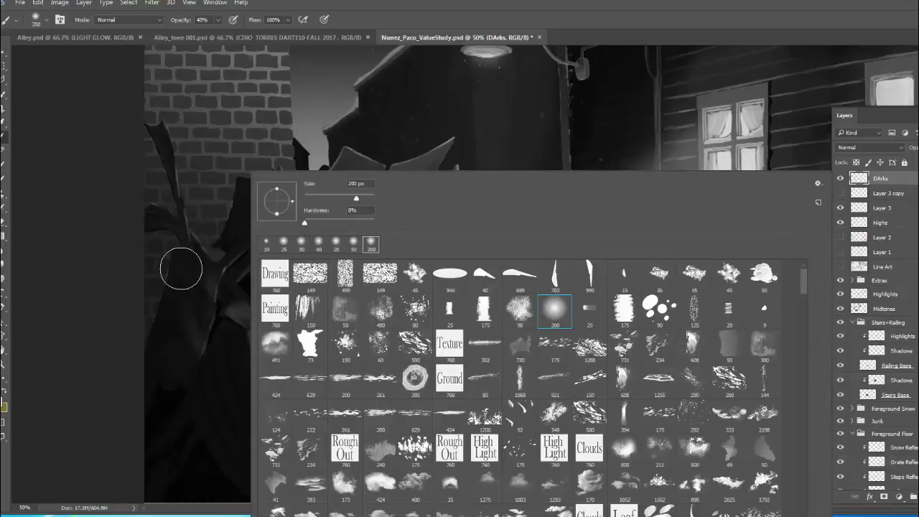
key("super")
key("super")
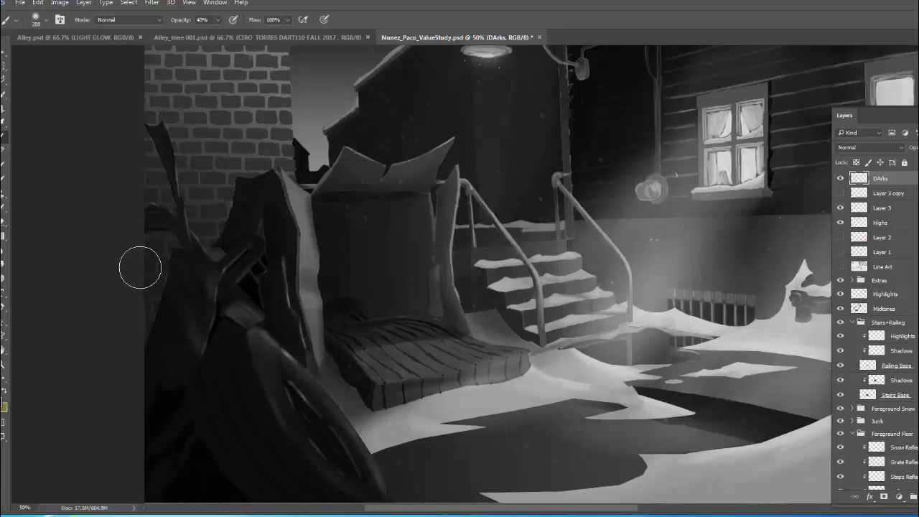
key("bracketleft")
key("bracketleft")
key("bracketleft")
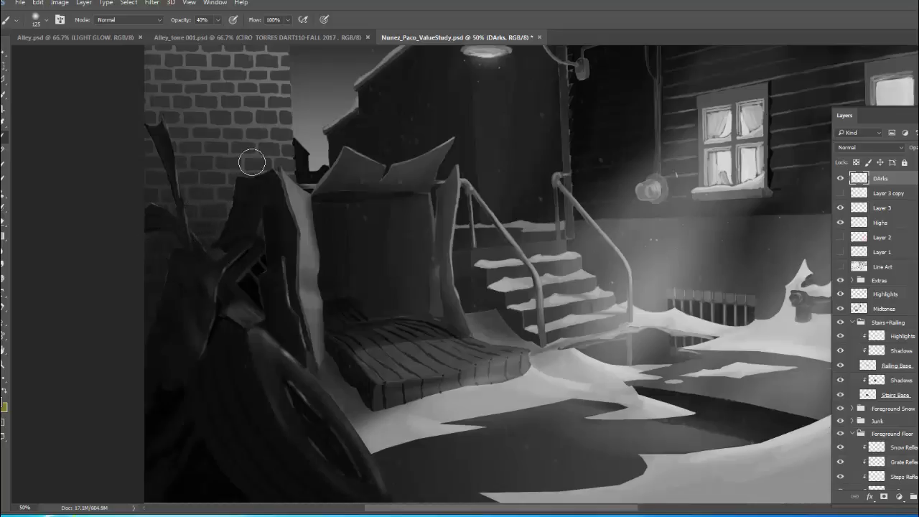
Deepen the shadow over the lower brick wall behind the bags, enlarging the brush to 250 px.
key("bracketright")
key("bracketright")
key("bracketright")
key("bracketright")
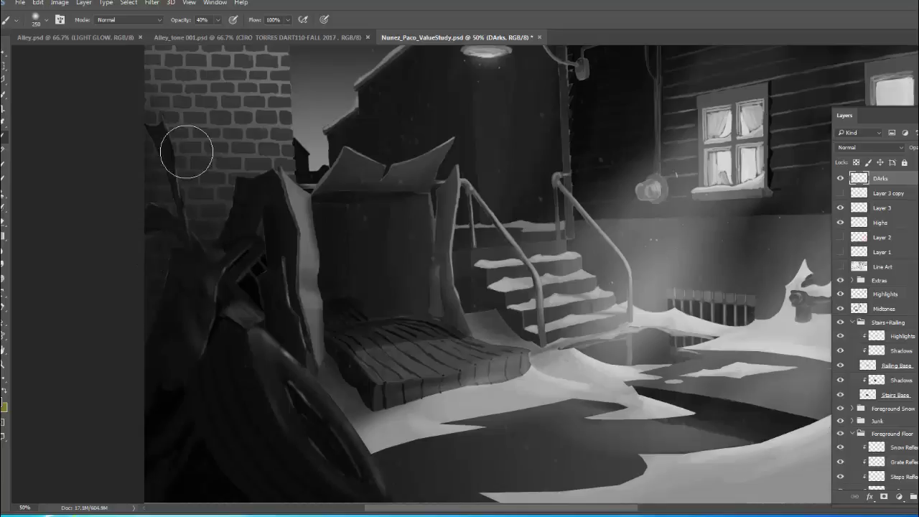
mouse_move(230, 164)
left_mouse_down()
mouse_move(240, 188)
mouse_move(237, 262)
left_mouse_up()
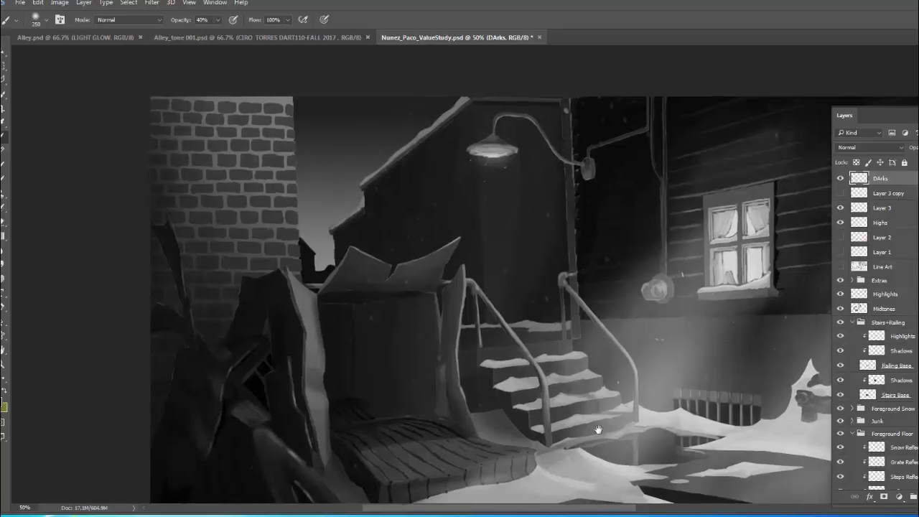
mouse_move(652, 433)
left_mouse_down()
mouse_move(554, 211)
mouse_move(487, 396)
mouse_move(657, 350)
mouse_move(648, 298)
mouse_move(506, 303)
left_mouse_up()
key("ctrl+minus")
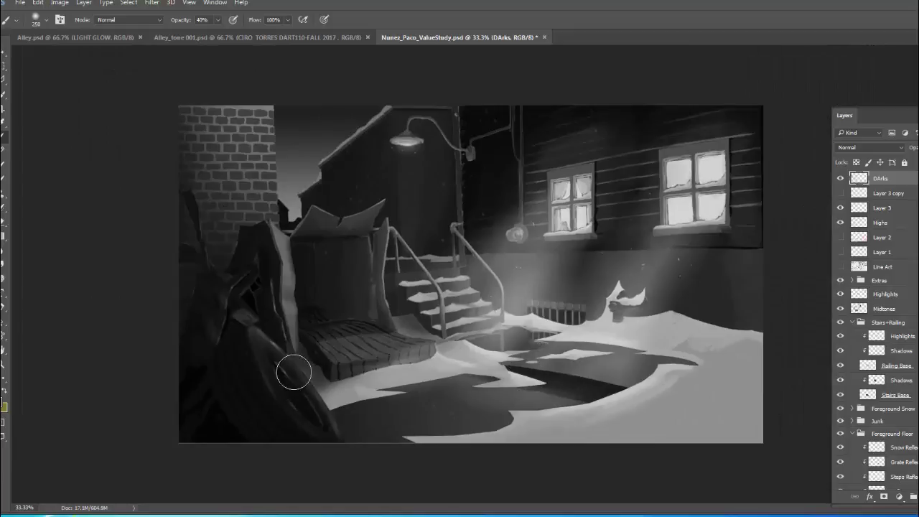
Toggle Layer 3's visibility to compare the foreground bag with and without its painted highlights.
left_click(841, 208)
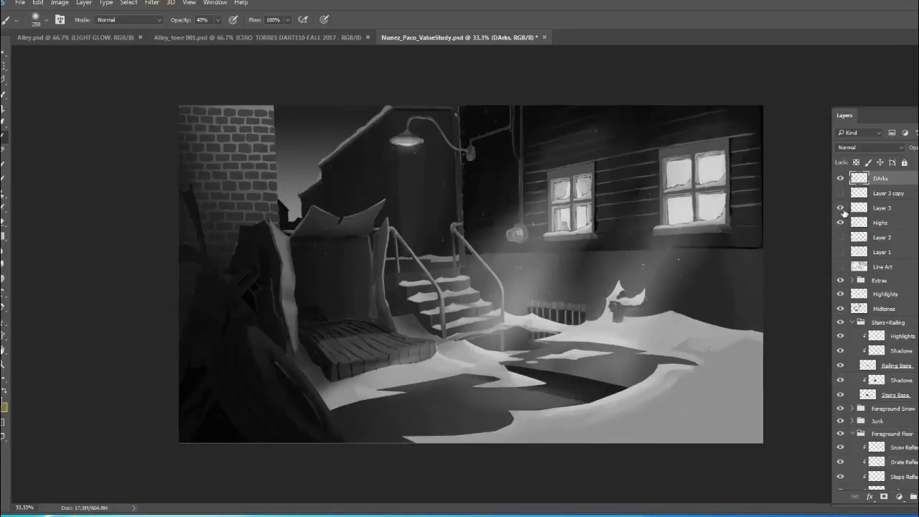
left_click(841, 208)
left_click(841, 208)
left_click(841, 209)
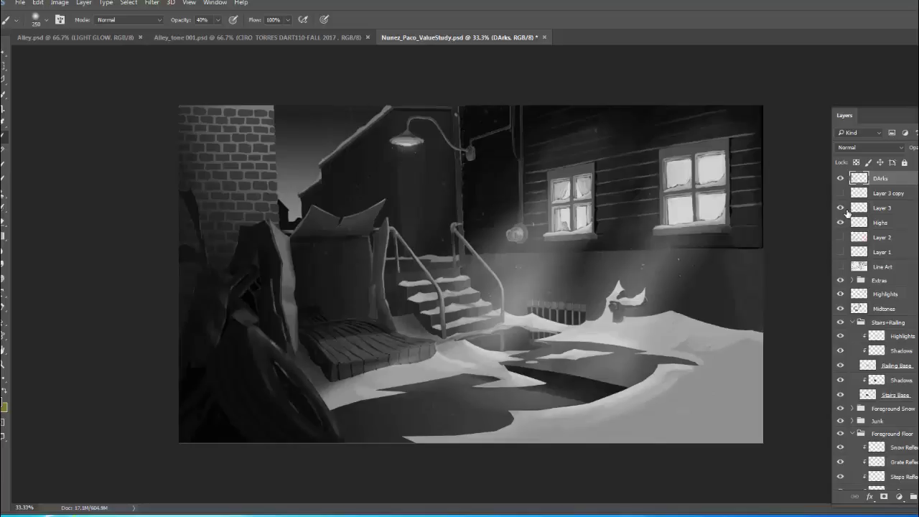
left_click(841, 209)
left_click(841, 208)
left_click(841, 193)
left_click_drag(517, 337, 508, 351)
Add a new layer above DArks and prepare to paint with a light foreground color and the 175 px rectangular brush.
key("ctrl+shift+alt+n")
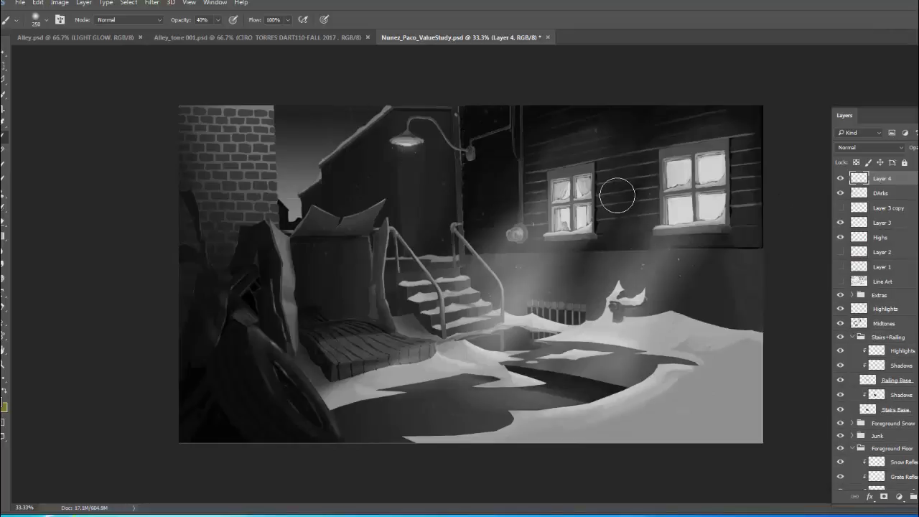
left_click(4, 406)
left_click(506, 272)
left_click(549, 81)
right_click(391, 137)
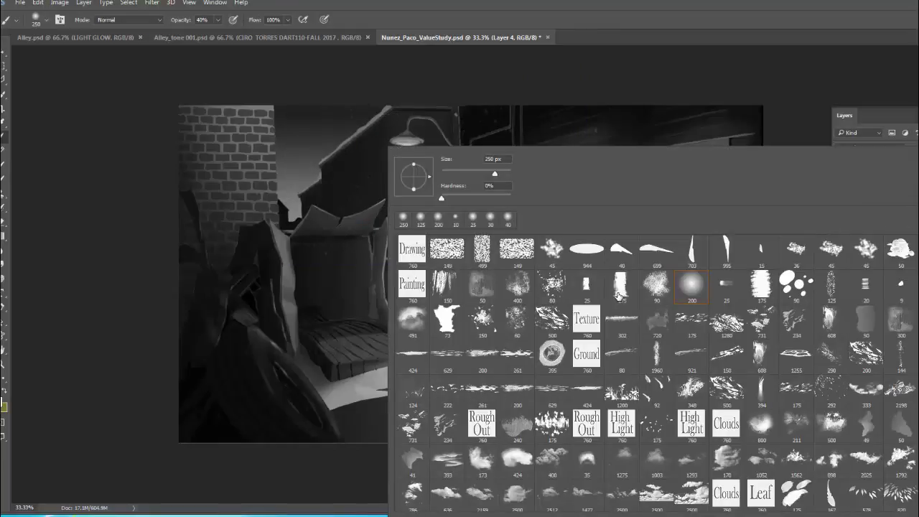
left_click(619, 291)
left_click(654, 71)
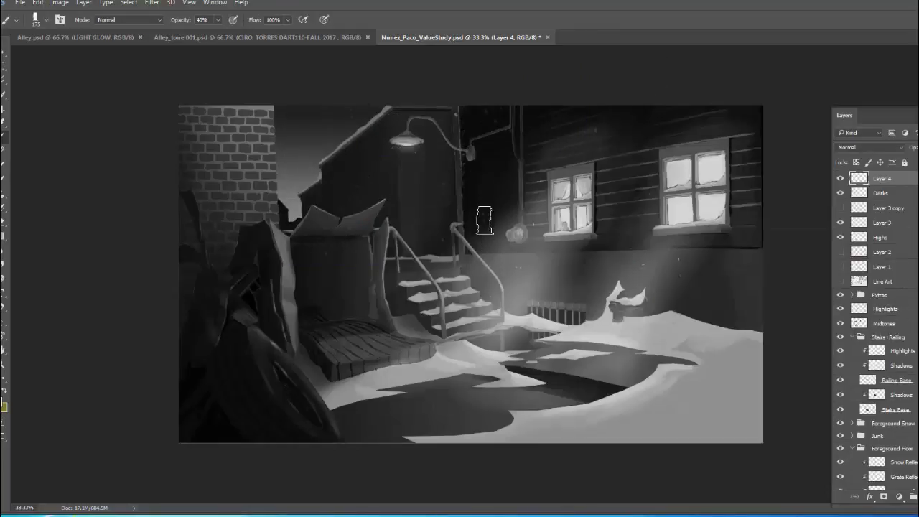
Paint a vertical light streak on the dark wall beside the stairs with a smaller brush, and move it up beneath the pipe.
key("bracketleft")
key("bracketleft")
key("bracketleft")
key("bracketleft")
key("bracketleft")
key("bracketleft")
key("super")
key("super")
mouse_move(481, 213)
left_mouse_down()
mouse_move(480, 190)
mouse_move(480, 217)
left_mouse_up()
key("v")
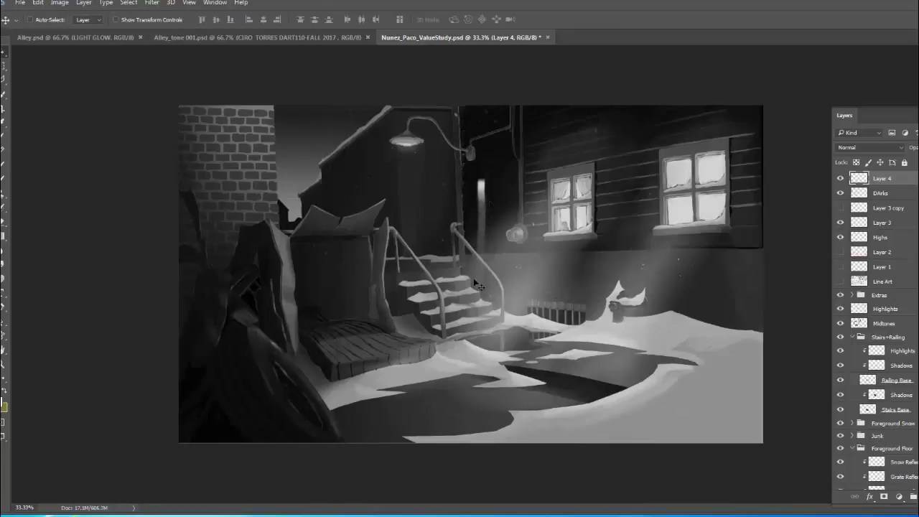
mouse_move(455, 228)
left_mouse_down()
mouse_move(459, 302)
mouse_move(547, 240)
mouse_move(627, 206)
mouse_move(666, 241)
mouse_move(603, 230)
mouse_move(556, 237)
mouse_move(550, 217)
mouse_move(521, 214)
left_mouse_up()
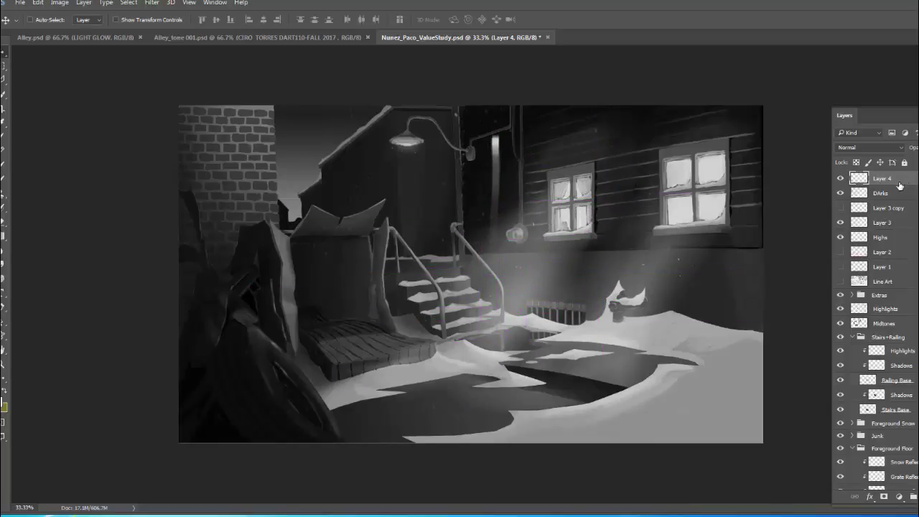
Hide the light streak's layer, duplicate it onto a new layer, and move the copy down to the puddle by the stairs.
left_click(854, 178, "ctrl")
left_click(840, 178)
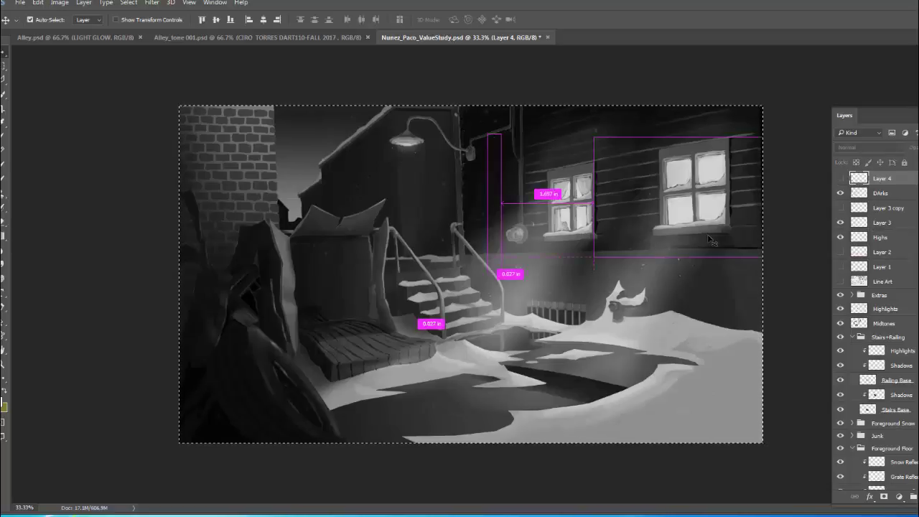
key("ctrl+j")
mouse_move(517, 265)
left_mouse_down()
mouse_move(527, 344)
mouse_move(549, 343)
mouse_move(631, 287)
mouse_move(556, 344)
mouse_move(563, 325)
mouse_move(501, 358)
mouse_move(527, 334)
mouse_move(467, 315)
mouse_move(428, 387)
mouse_move(523, 377)
mouse_move(533, 364)
mouse_move(525, 344)
left_mouse_up()
Scale the copied streak to about 52%, rotate it nearly horizontal, and fit it into the puddle by the stairs as a reflection.
key("ctrl+t")
left_click_drag(599, 336, 604, 327)
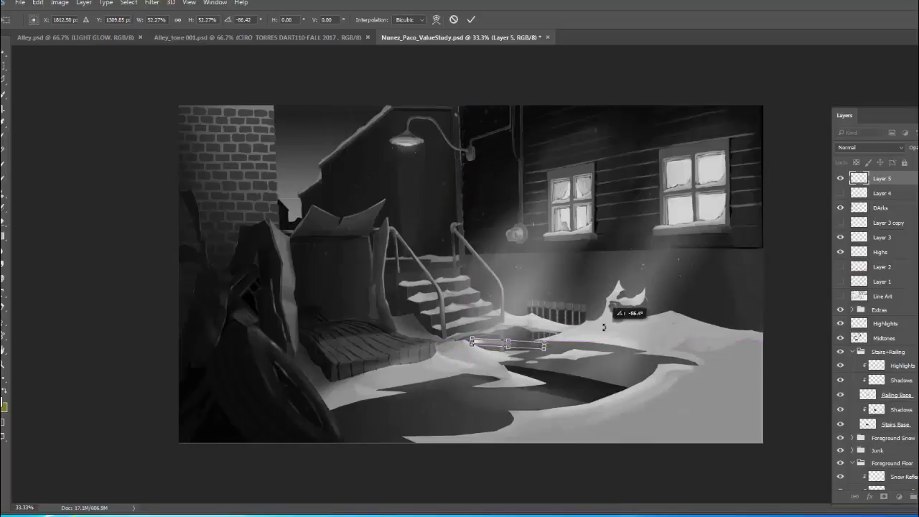
key("Return")
left_click_drag(503, 349, 512, 353)
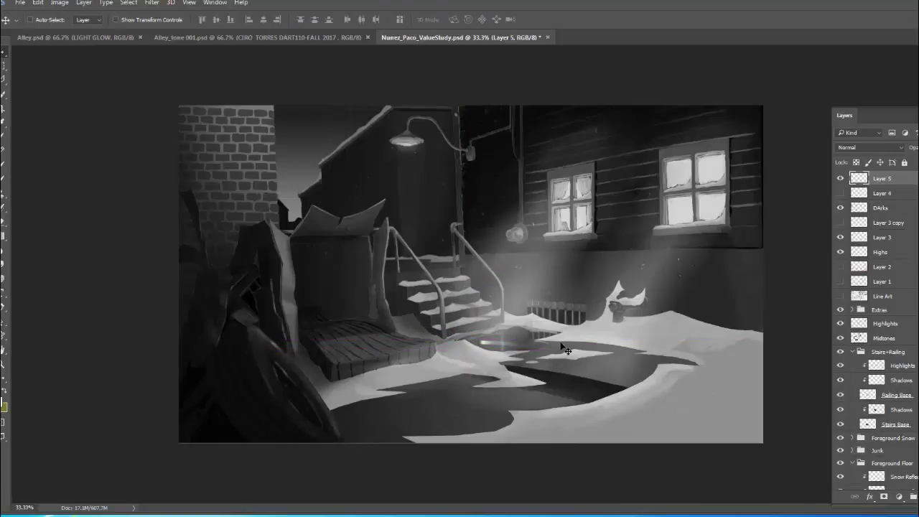
key("ctrl+t")
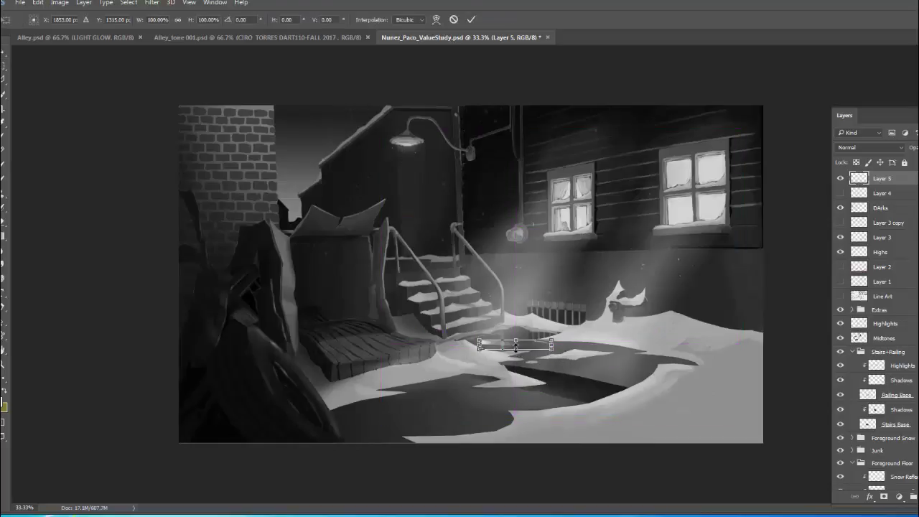
left_click_drag(516, 344, 529, 344)
key("Return")
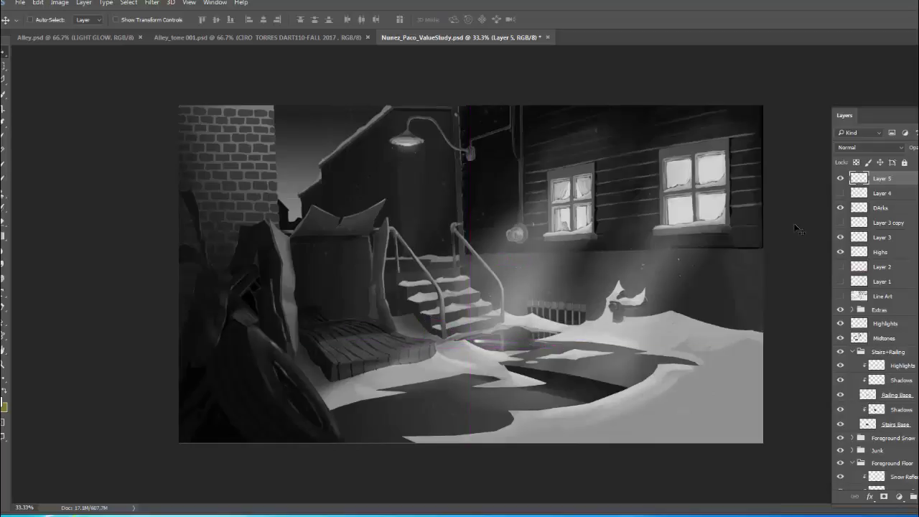
Put another copy of the vertical light streak on a new layer, scale it to about 67%, and make it narrower.
right_click(879, 178)
left_click(848, 32)
left_click_drag(475, 258, 543, 272)
key("ctrl+t")
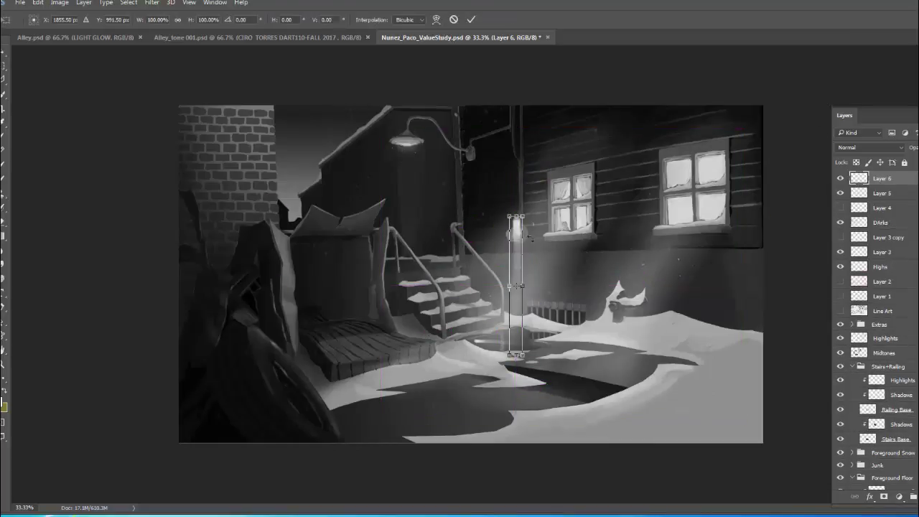
left_click_drag(524, 215, 518, 262)
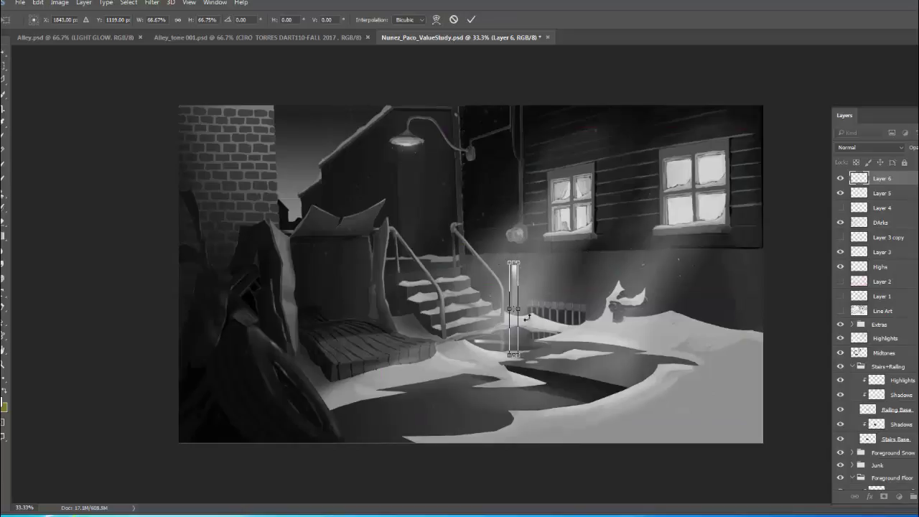
left_click_drag(518, 309, 516, 310)
key("Return")
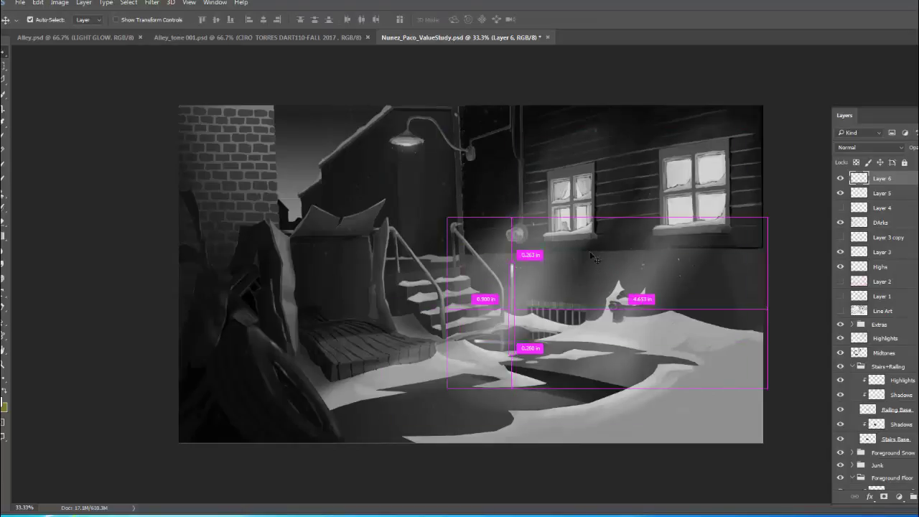
Rotate the second streak copy to horizontal and move it into the puddle beside the stairs.
key("ctrl+t")
mouse_move(569, 248)
left_mouse_down()
mouse_move(534, 229)
mouse_move(474, 253)
left_mouse_up()
key("Return")
left_click_drag(524, 313, 543, 341)
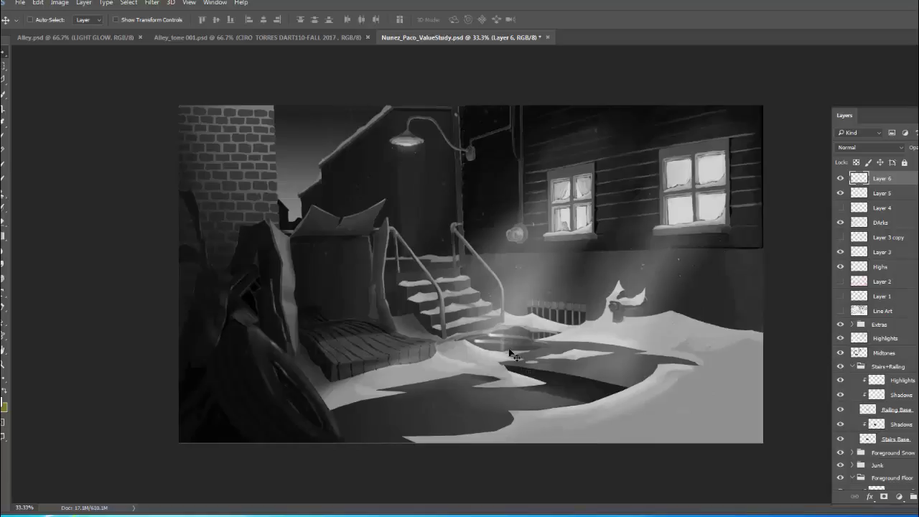
Flatten the horizontal streak in the puddle to about 60% of its height.
key("ctrl+t")
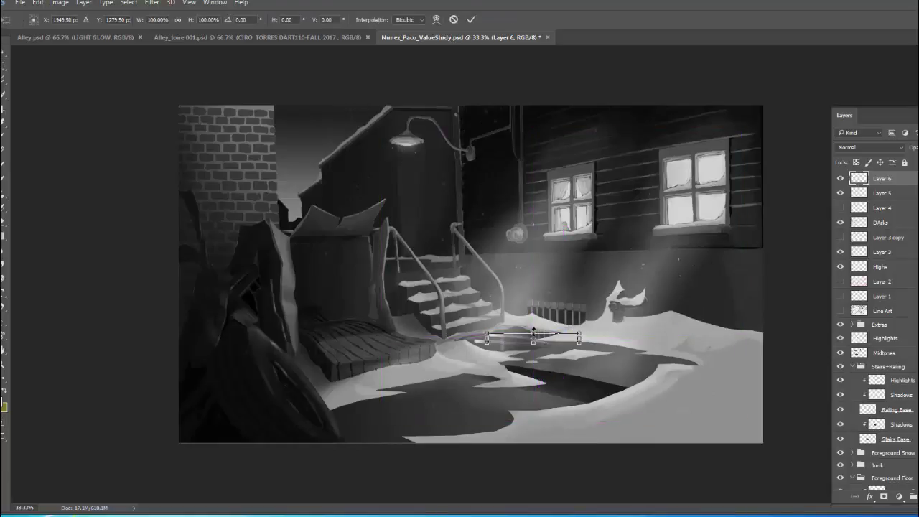
left_click_drag(533, 333, 534, 335)
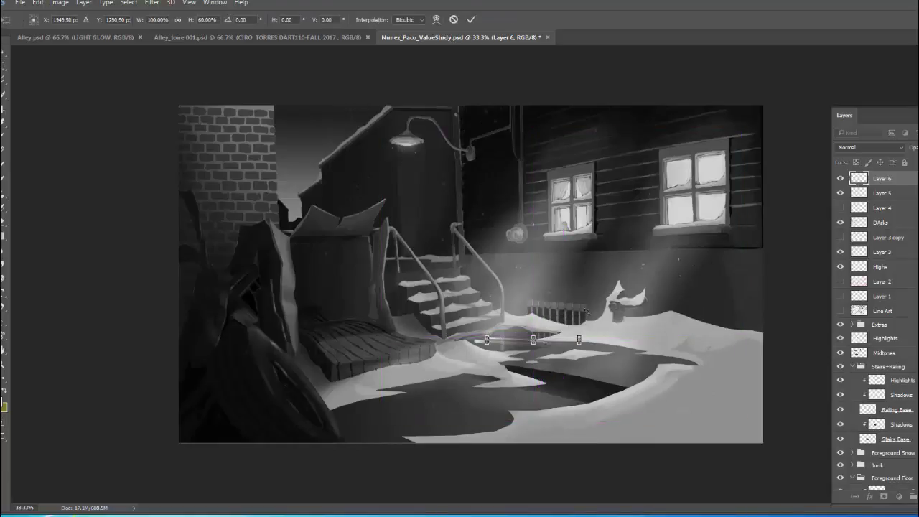
key("Return")
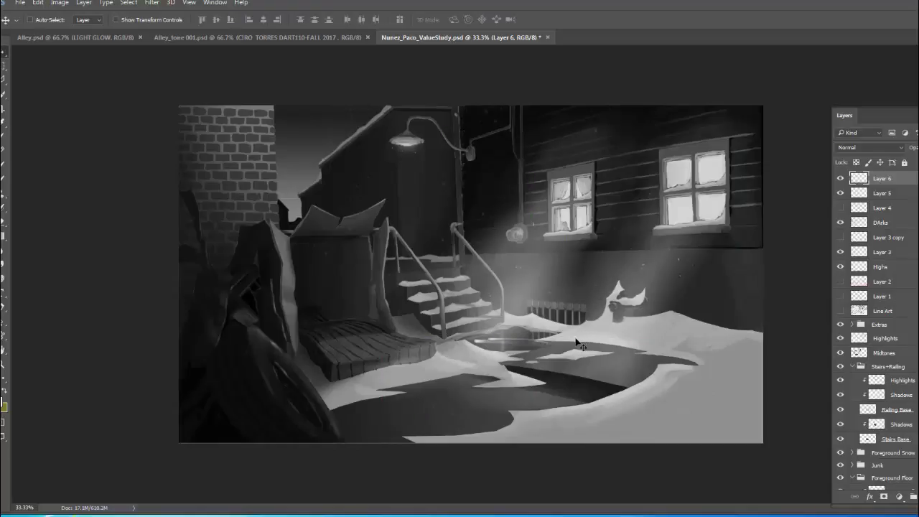
key("ctrl+t")
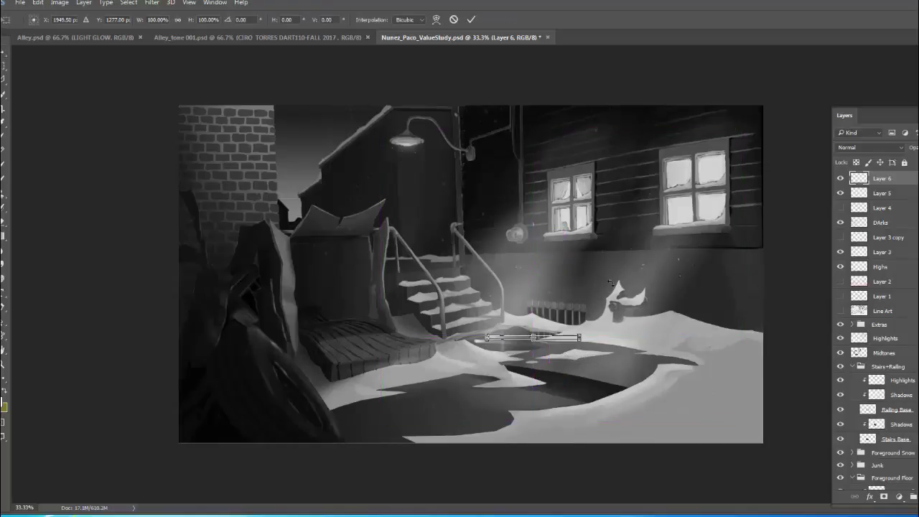
key("Return")
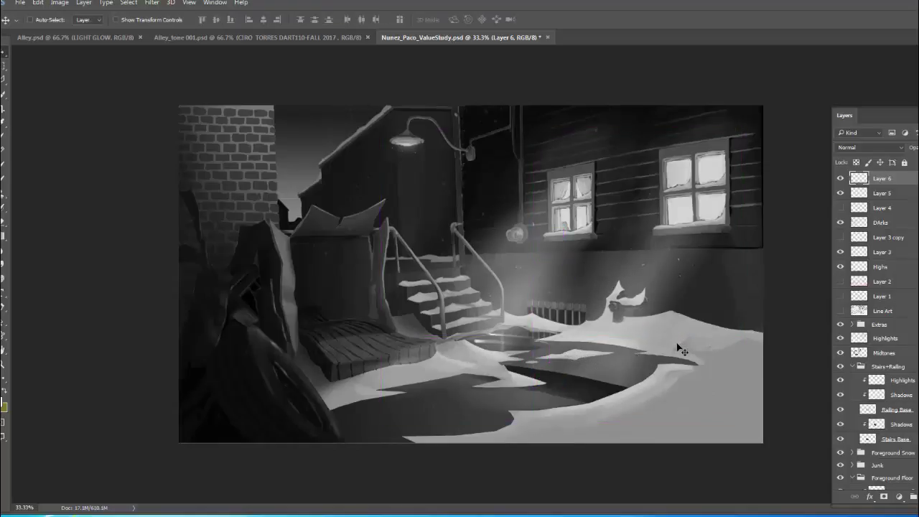
Duplicate the Layer 6 reflection and position the copy just below the other streaks in the puddle.
right_click(912, 184)
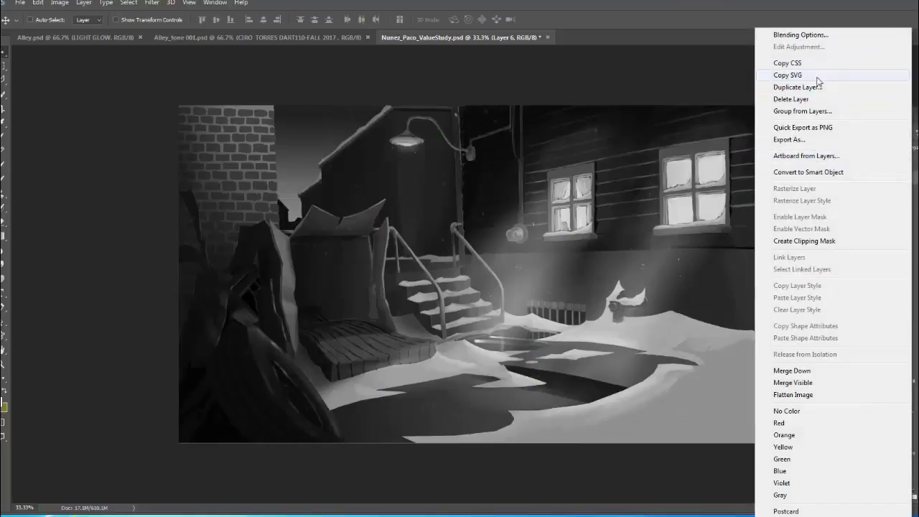
left_click(797, 87)
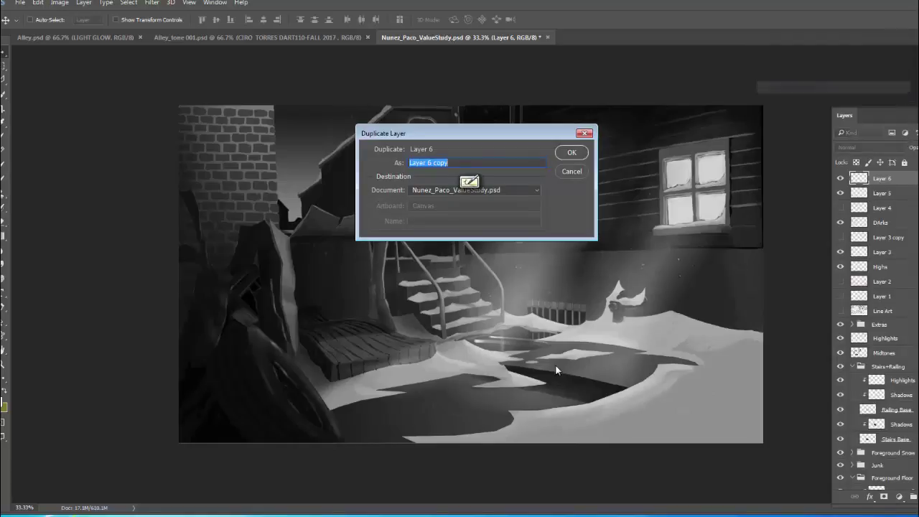
left_click(574, 154)
left_click_drag(524, 344, 517, 351)
key("ctrl")
key("ctrl+t")
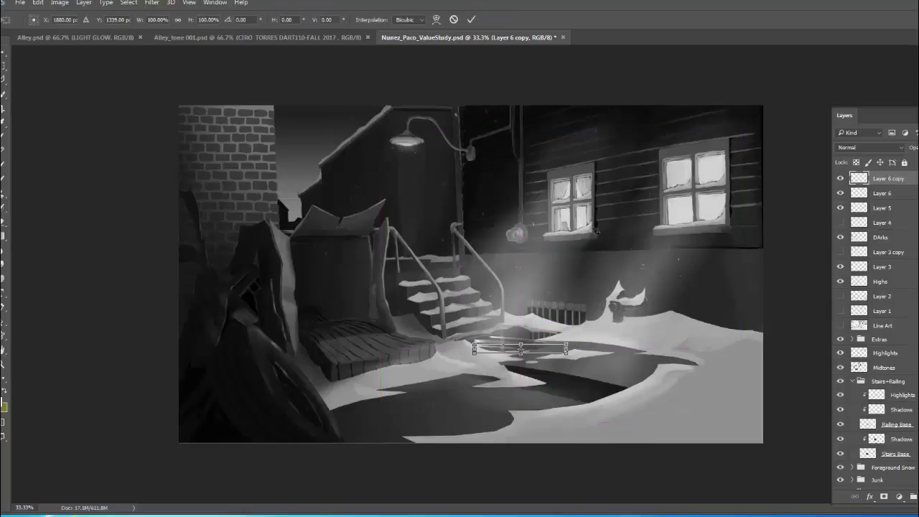
key("Return")
key("ctrl")
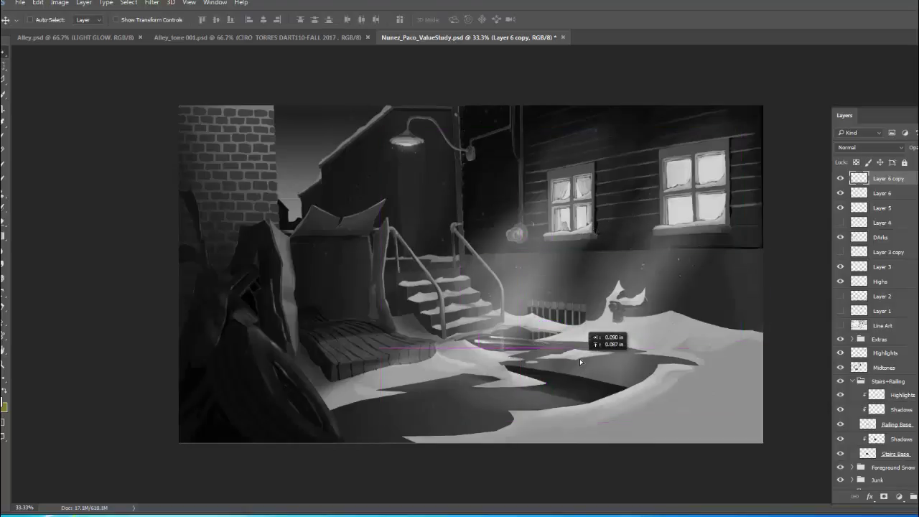
left_click_drag(580, 361, 545, 343)
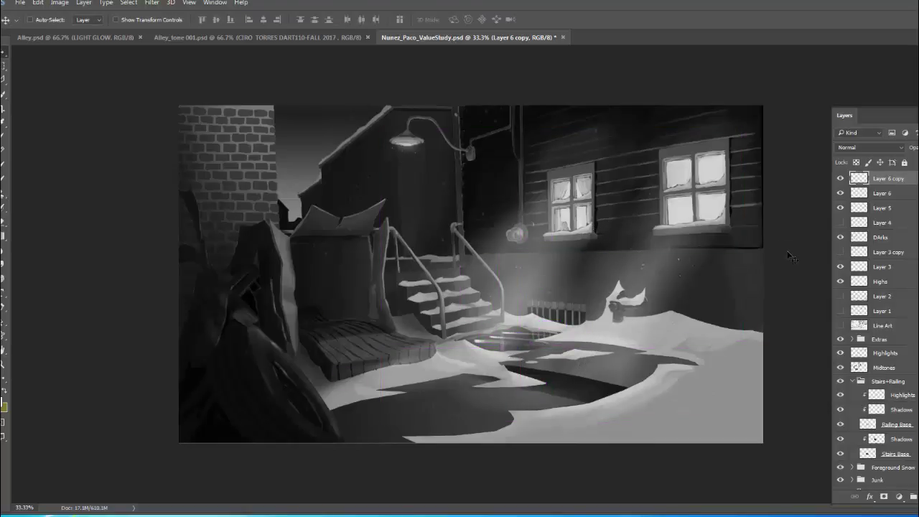
left_click_drag(604, 353, 580, 335)
Scale the duplicated reflection down slightly so it fits within the puddle.
key("ctrl")
key("ctrl+t")
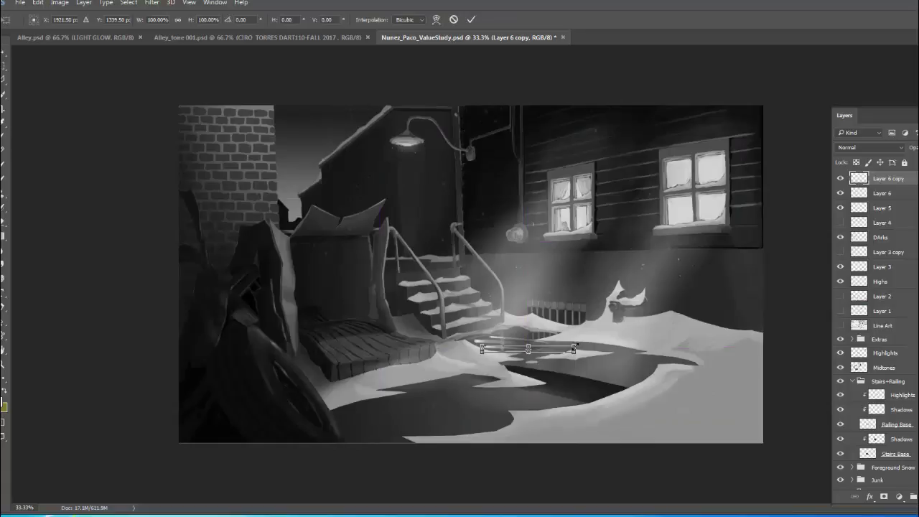
mouse_move(574, 348)
left_mouse_down()
mouse_move(583, 338)
mouse_move(567, 347)
left_mouse_up()
key("Return")
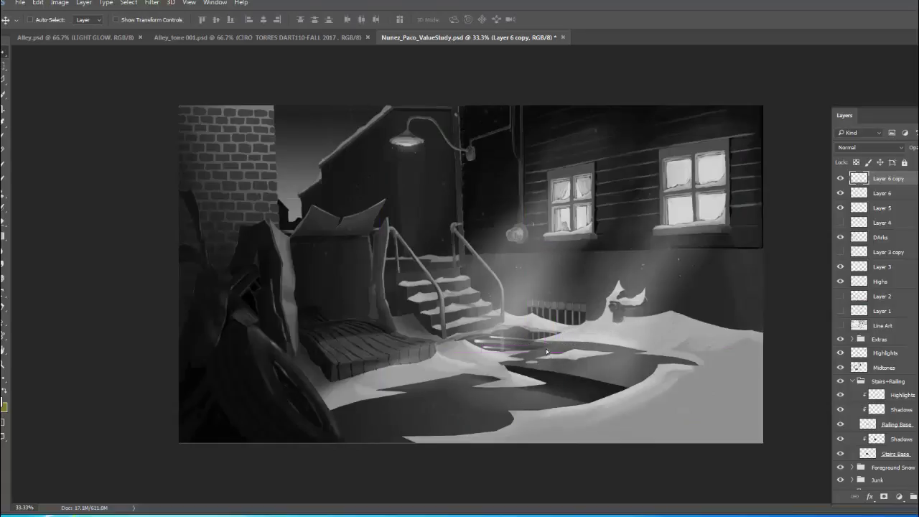
right_click(915, 178)
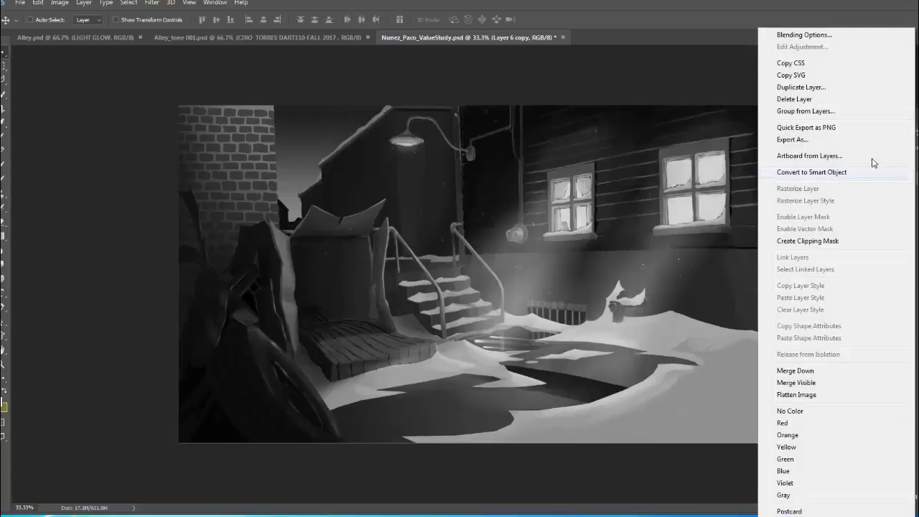
left_click(822, 89)
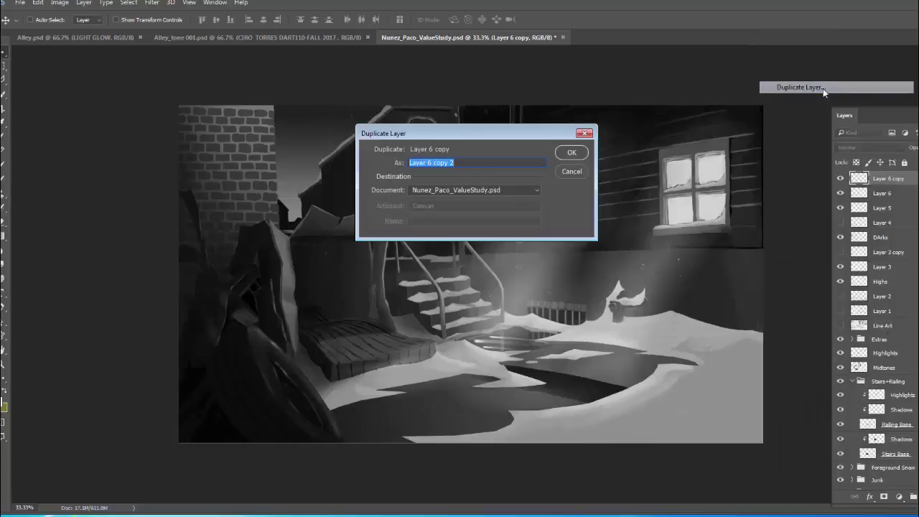
left_click(577, 152)
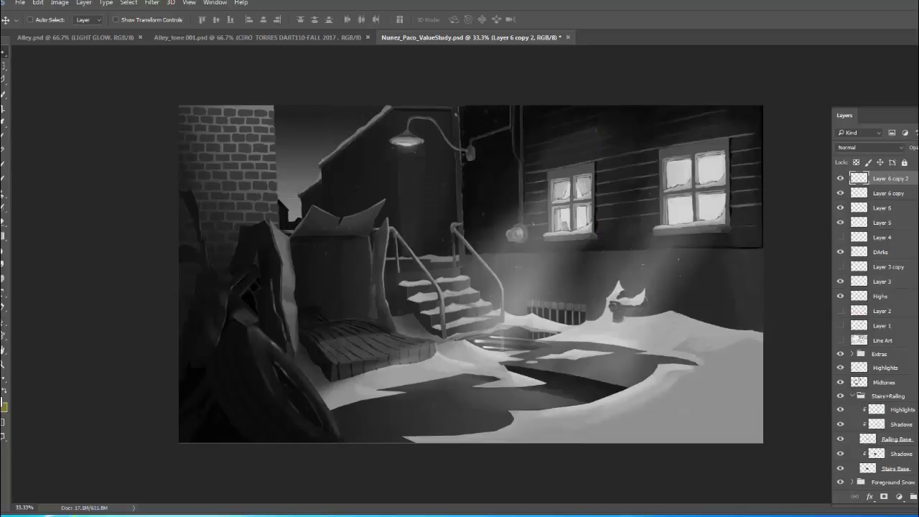
key("ctrl+z")
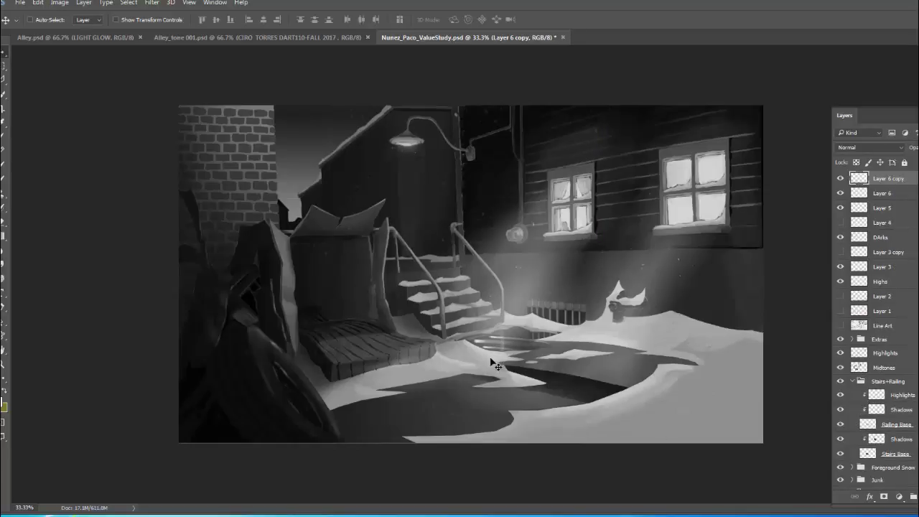
Merge the three puddle reflection layers, Layer 6 copy, Layer 6 and Layer 5, into one layer.
left_click(900, 193, "ctrl")
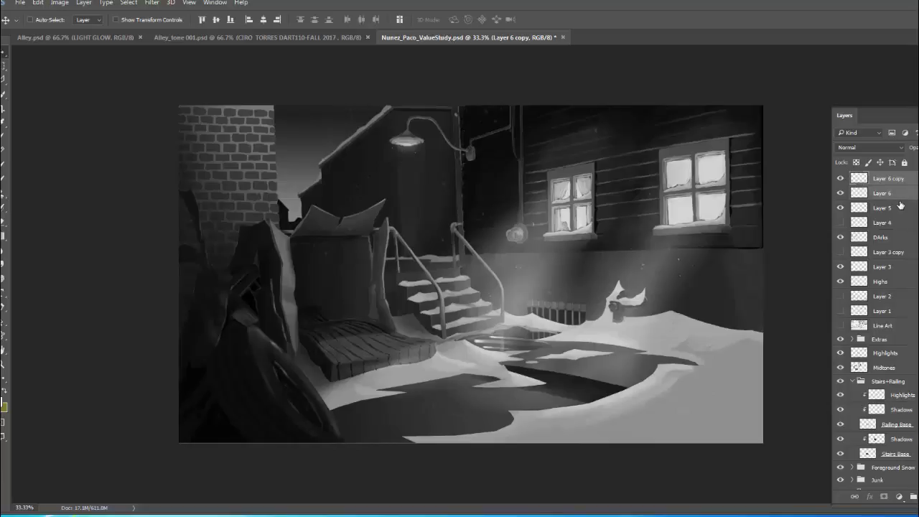
left_click(898, 208, "ctrl")
key("ctrl+e")
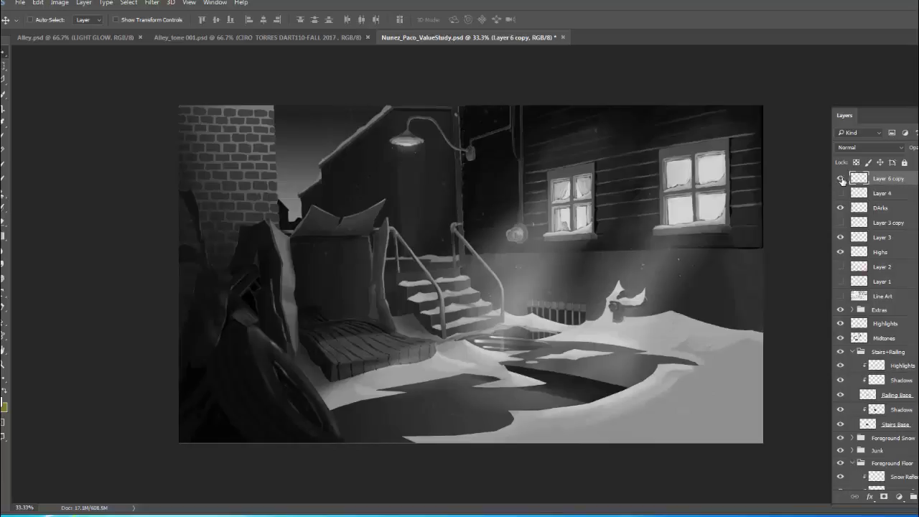
Compare the painting with the merged reflections hidden and shown, and shift them slightly right in the puddle.
left_click(840, 179)
left_click(841, 179)
left_click(841, 178)
left_click(841, 178)
left_click_drag(552, 334, 559, 334)
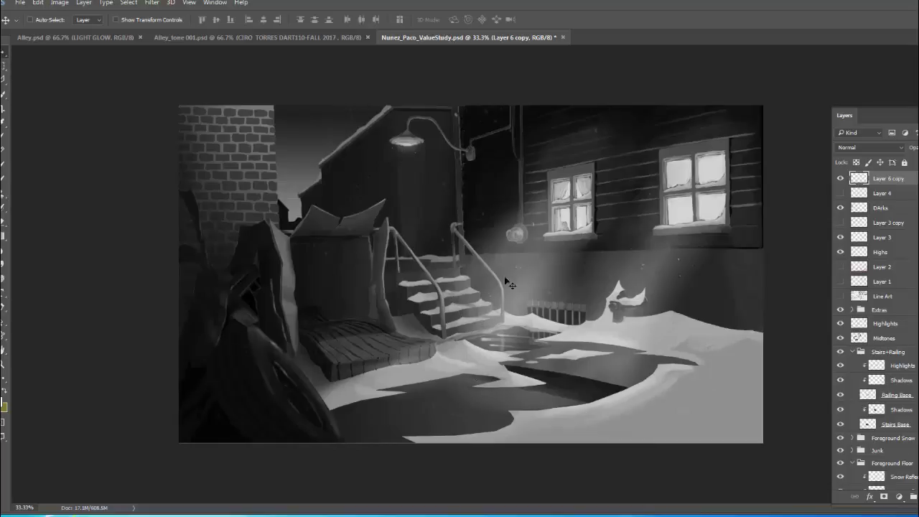
Place a new copy of the vertical streak on its own layer, move it onto the near railing post, and narrow it.
key("ctrl+j")
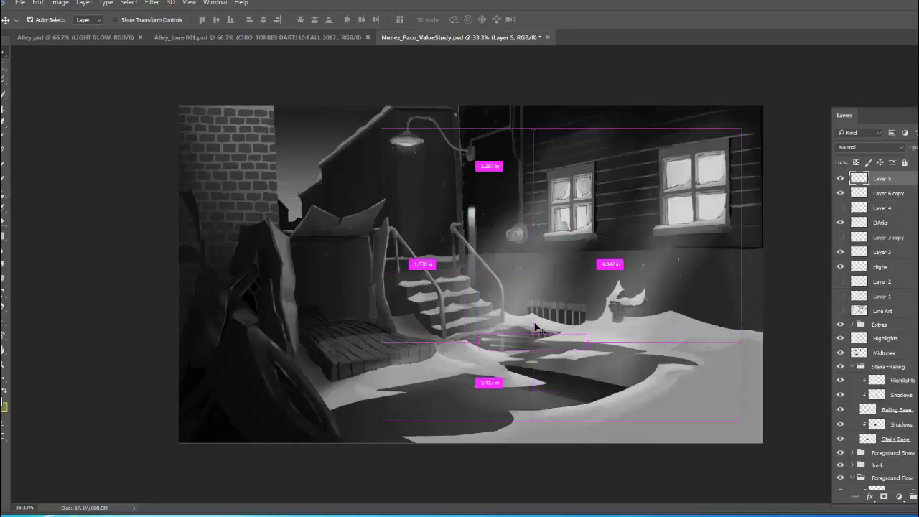
left_click_drag(482, 291, 505, 257)
left_click_drag(600, 286, 439, 329)
key("ctrl+t")
key("Return")
Shorten the streak so it fits the near railing post as a thin highlight.
key("ctrl+plus")
key("ctrl+plus")
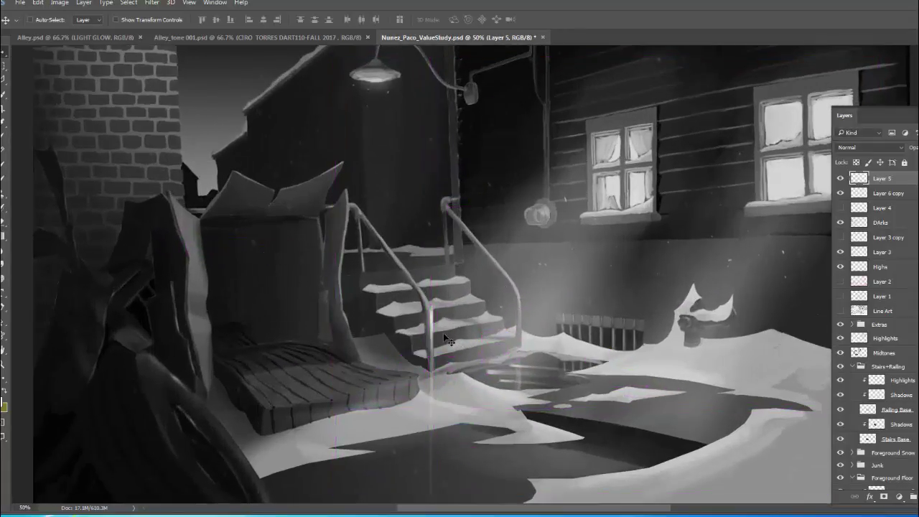
key("ctrl+t")
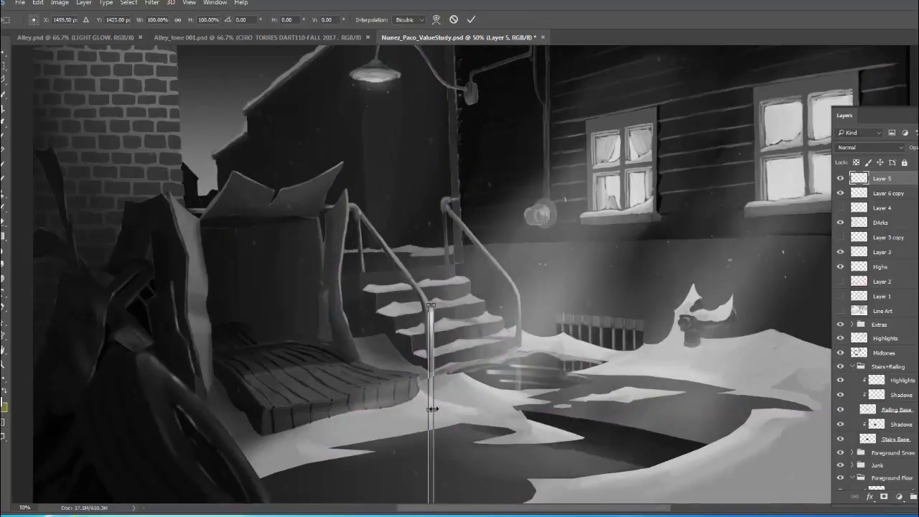
left_click_drag(432, 303, 449, 330)
key("Return")
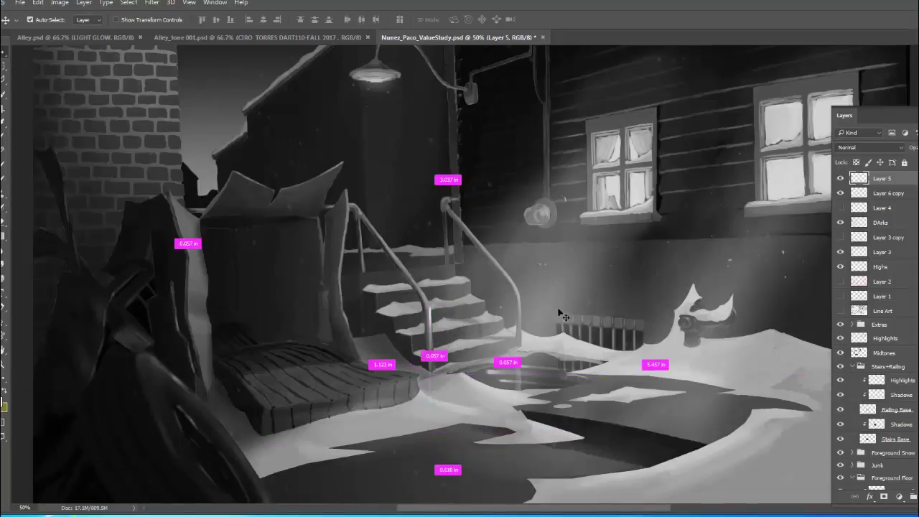
key("ctrl+t")
key("Return")
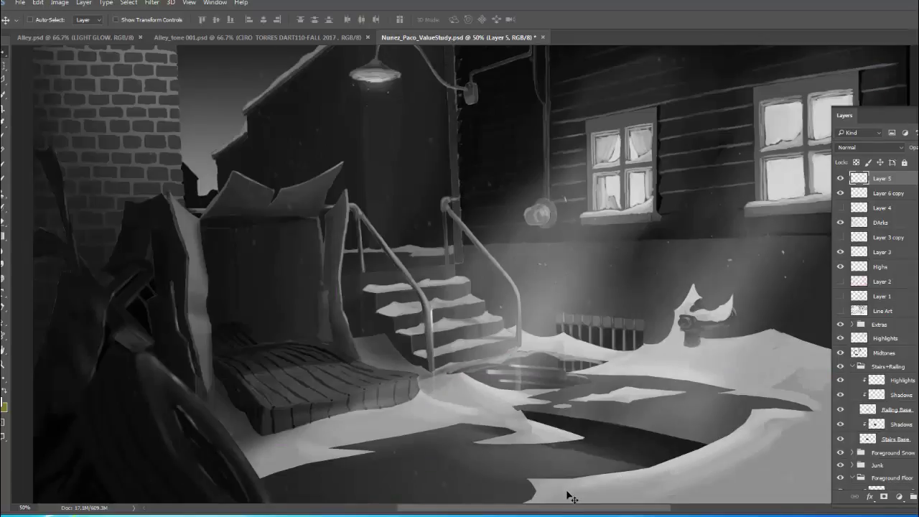
Set up the Eraser with the 36 px textured brush enlarged to 60 px and 100% opacity at the base of the post highlight.
key("e")
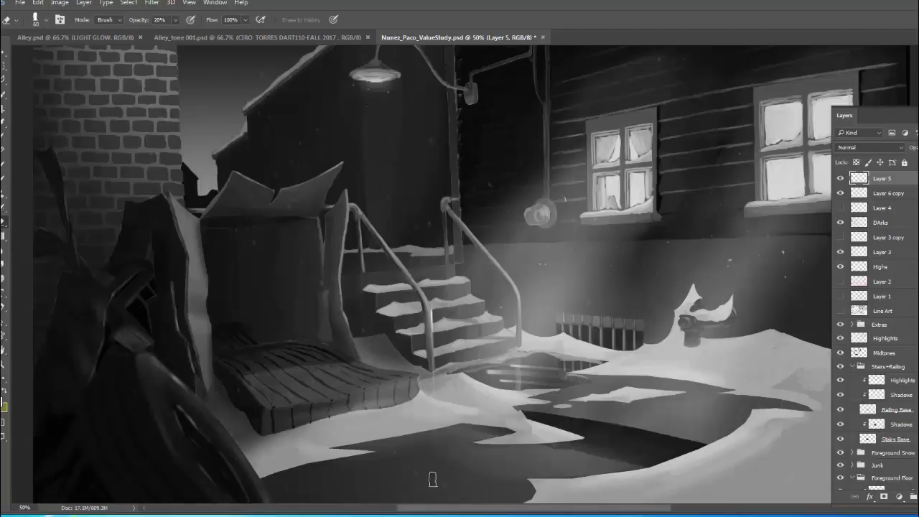
key("bracketright")
key("bracketright")
right_click(445, 402)
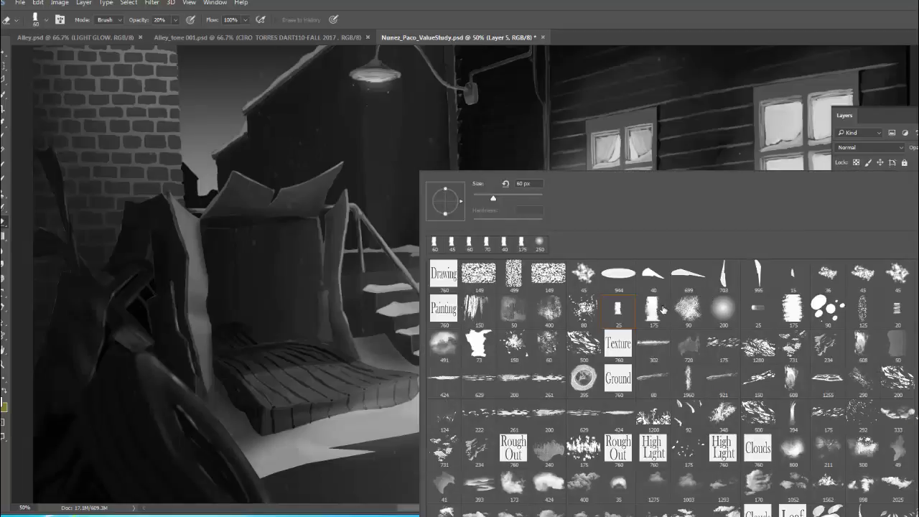
left_click(829, 271)
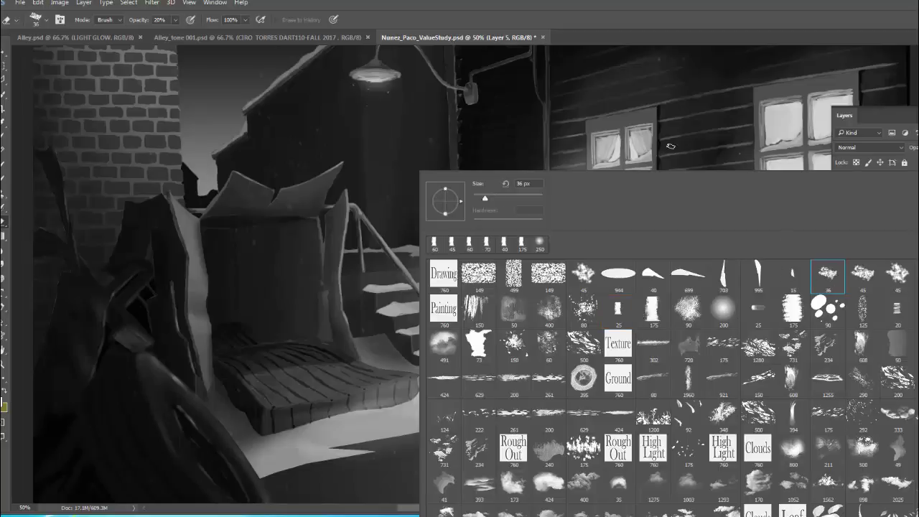
key("Return")
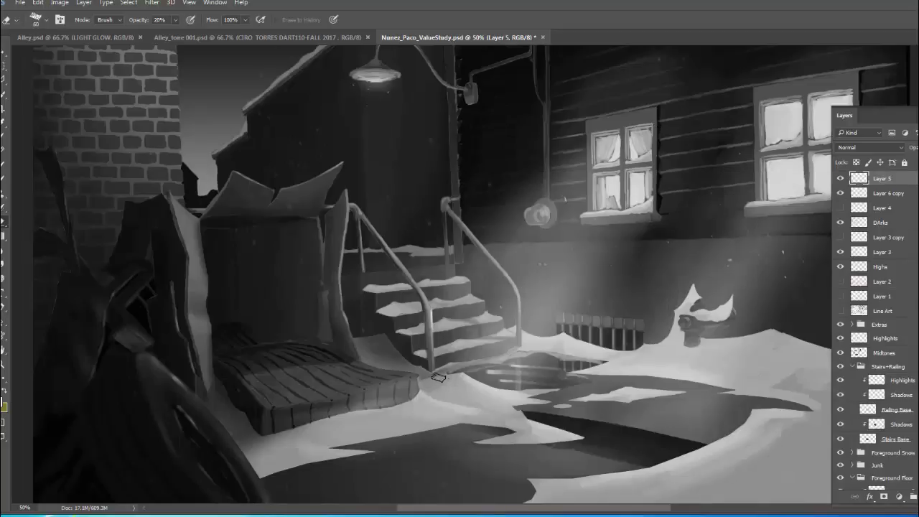
key("0")
Duplicate the railing highlight layer and move the copy onto the far railing post beside the puddle.
right_click(888, 178)
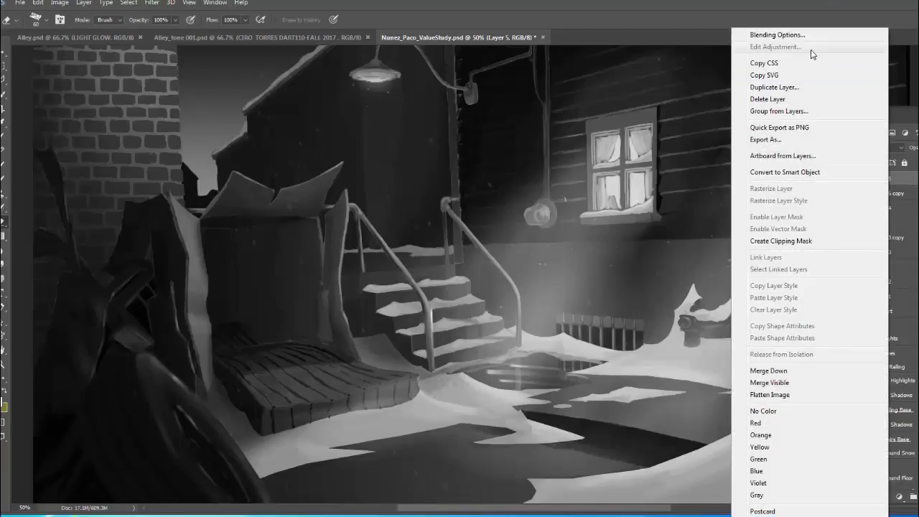
left_click(775, 87)
left_click(581, 158)
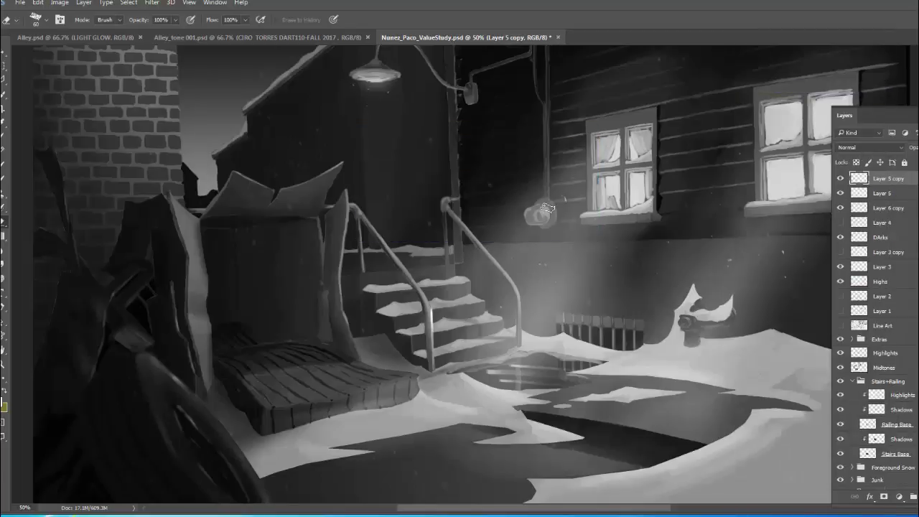
key("v")
left_click_drag(445, 355, 535, 345)
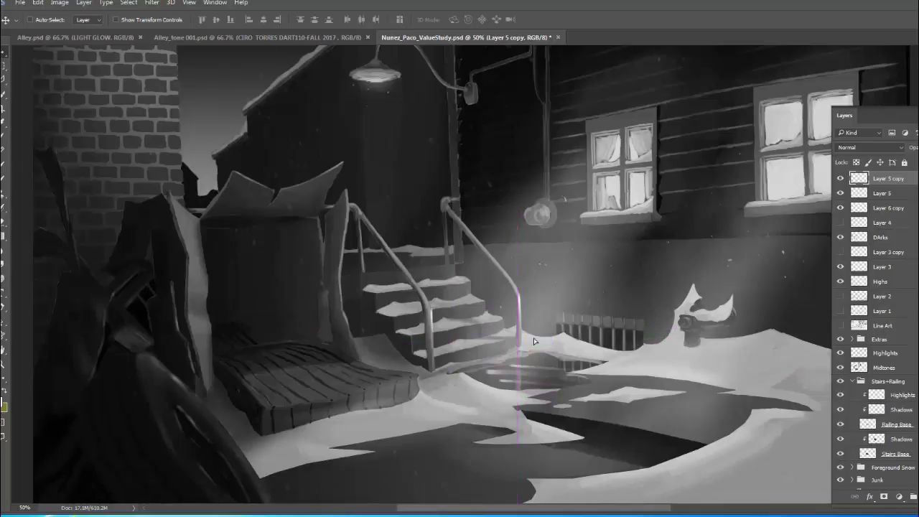
Shorten the highlight on the far railing post to about 55% of its height so it ends above the snow.
key("ctrl+t")
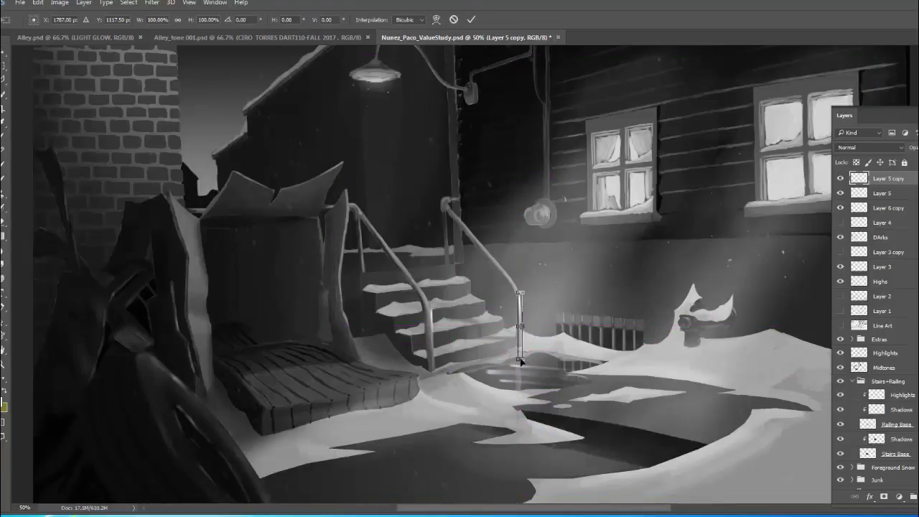
mouse_move(520, 358)
left_mouse_down()
mouse_move(520, 332)
mouse_move(521, 343)
left_mouse_up()
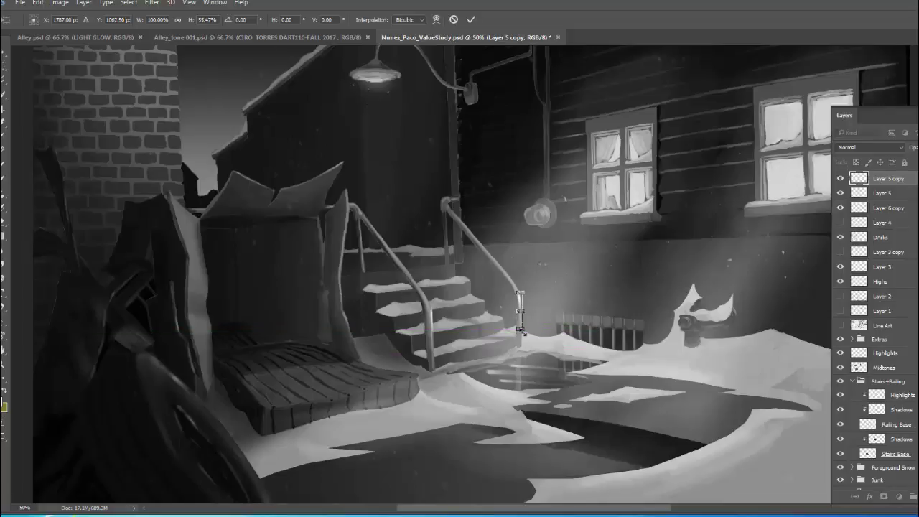
key("Return")
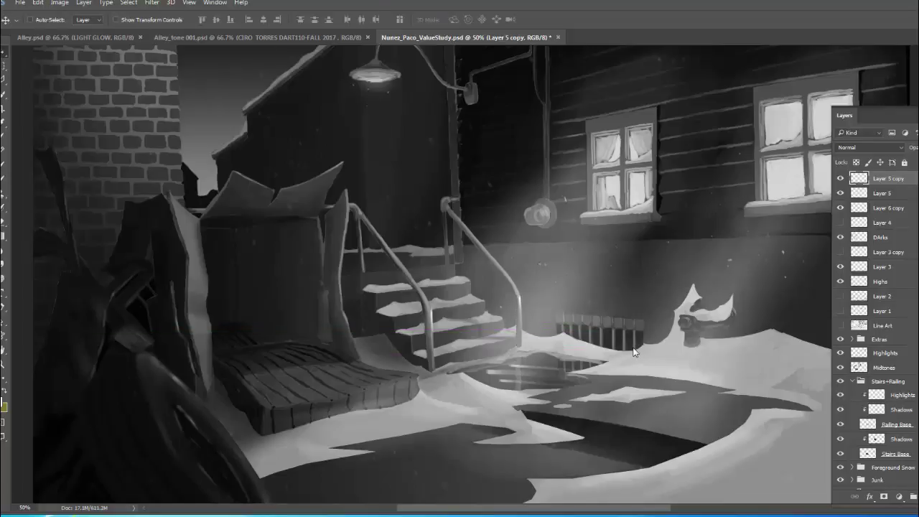
key("ctrl+t")
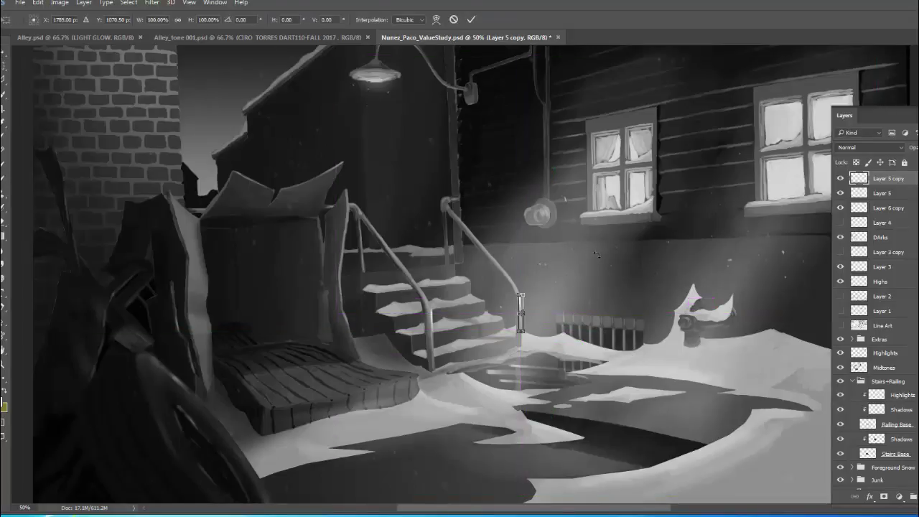
key("Return")
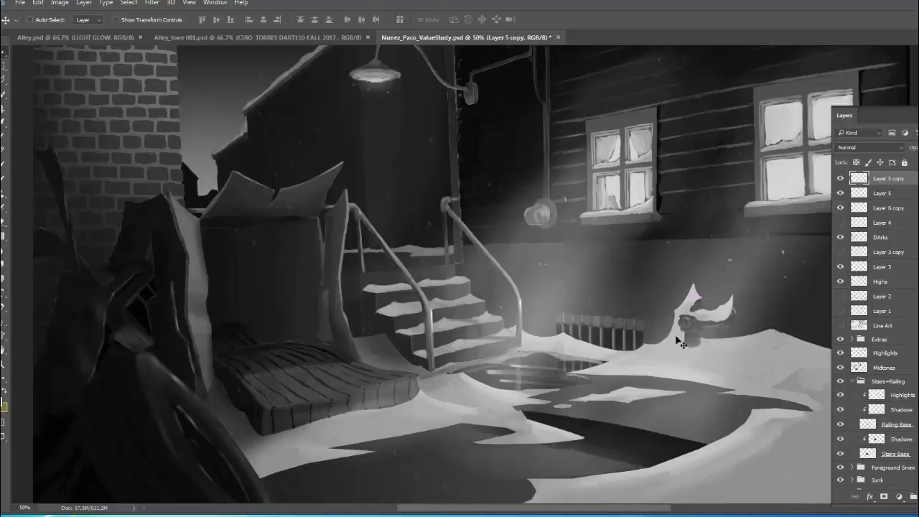
Duplicate the far post highlight layer, move the copy to the foot of the stairs, and rotate it to horizontal.
right_click(915, 182)
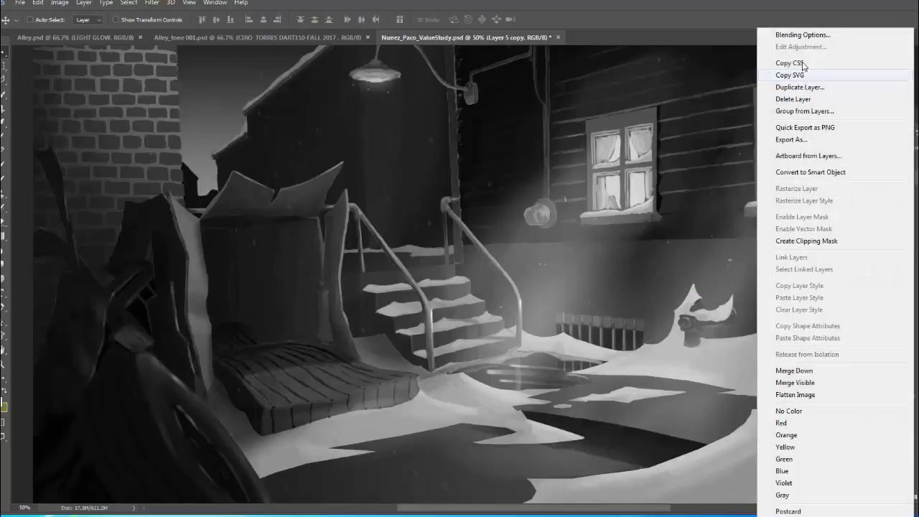
left_click(818, 87)
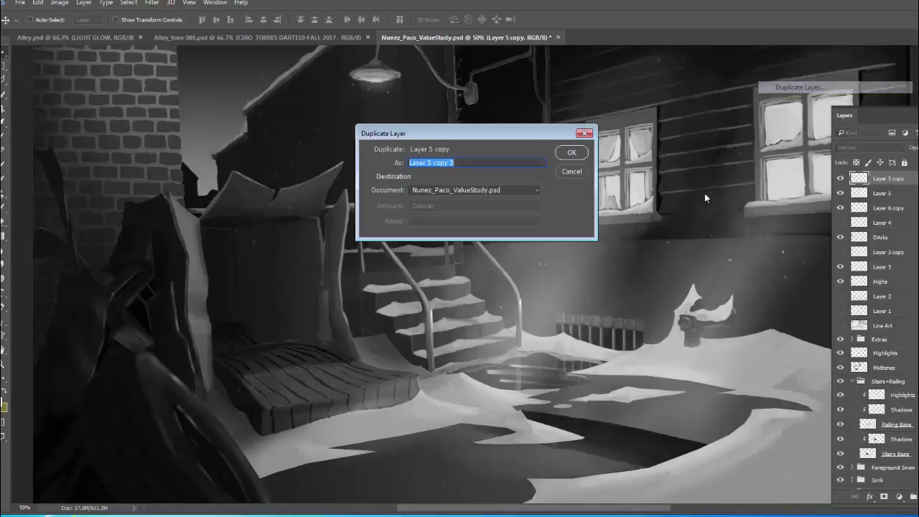
left_click(571, 151)
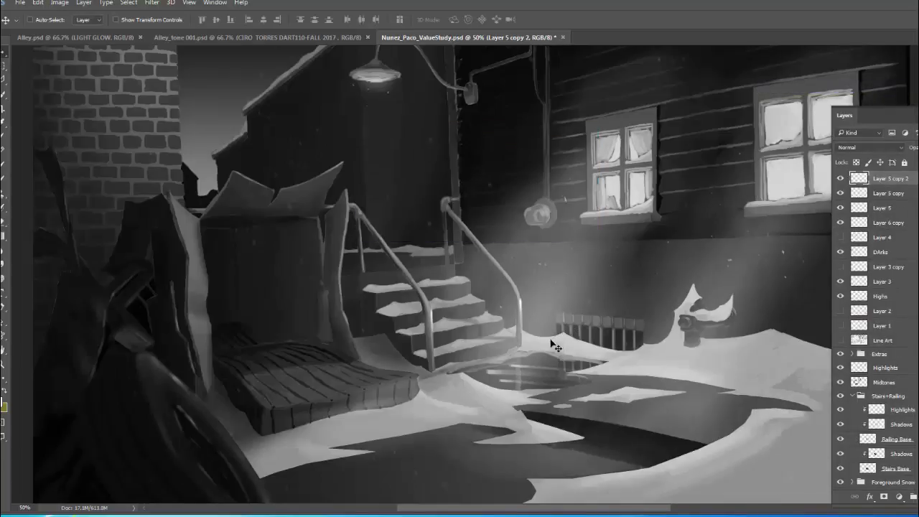
left_click_drag(460, 331, 512, 386)
key("ctrl+t")
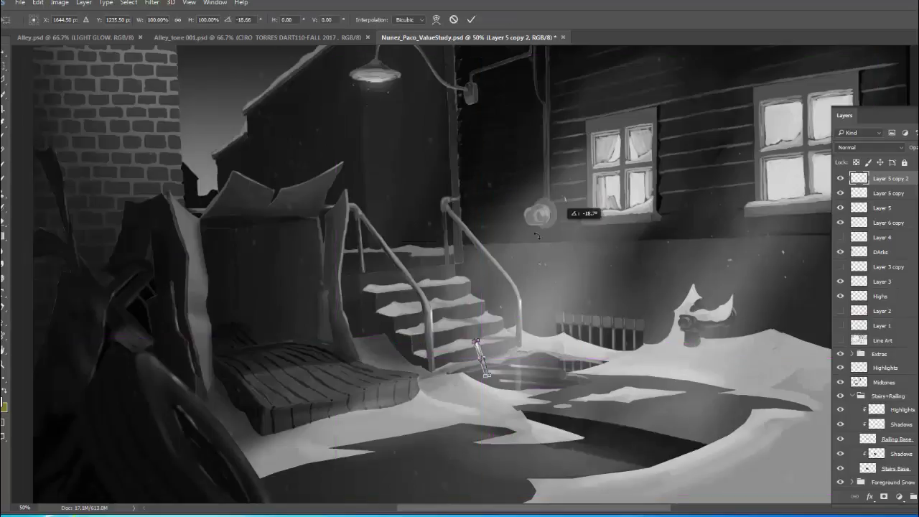
left_click_drag(570, 224, 410, 301)
key("Return")
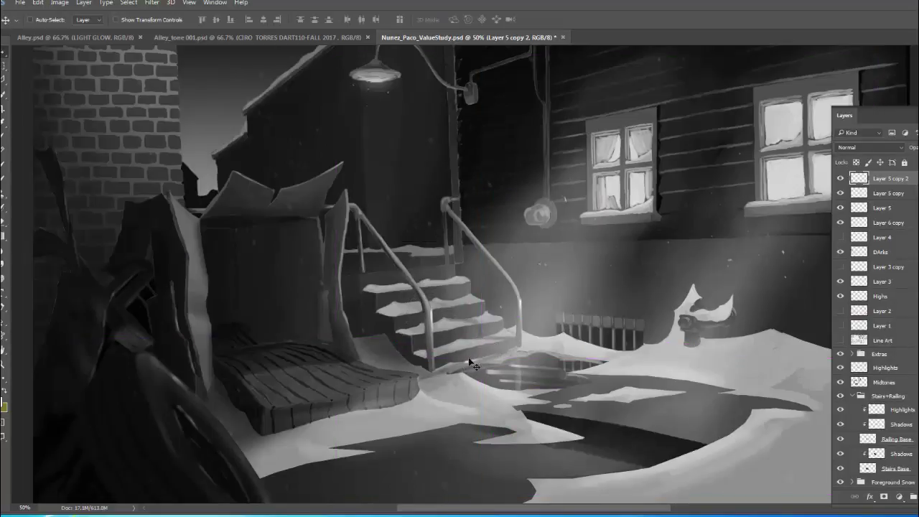
Move the horizontal highlight onto the lowest stair step and stretch it to about 1.3 in wide.
left_click_drag(474, 364, 489, 374)
left_click_drag(579, 402, 511, 333)
key("ctrl+t")
key("Return")
key("ctrl+t")
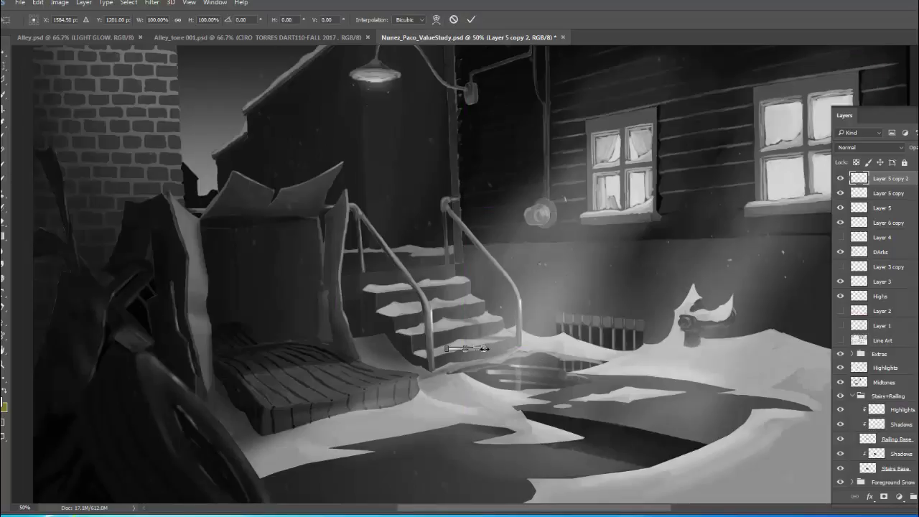
left_click_drag(485, 346, 508, 346)
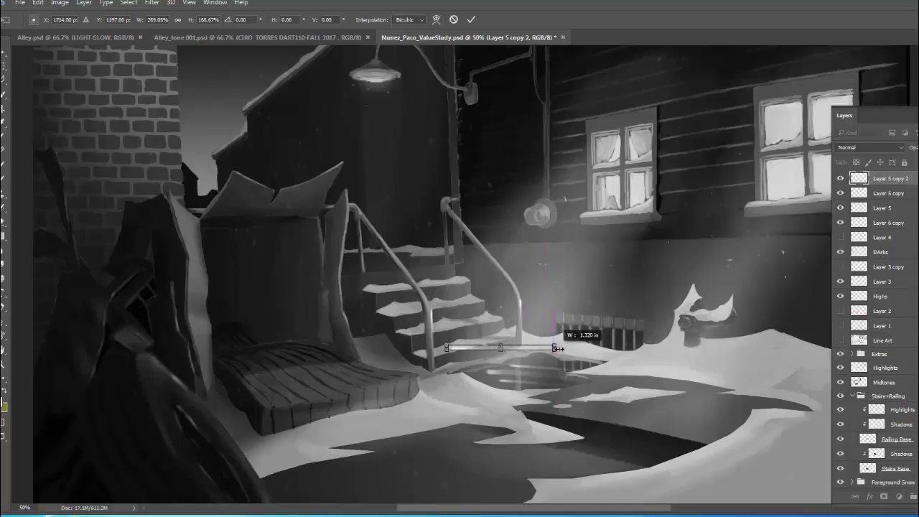
key("Return")
Tilt the stretched highlight to match the lowest step's slope and place it along that step's front edge.
left_click_drag(494, 349, 496, 364)
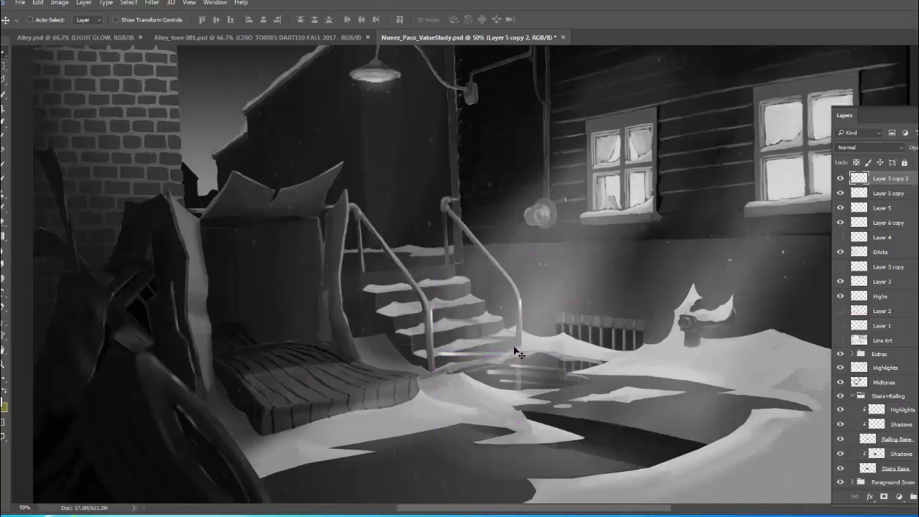
key("ctrl+t")
left_click_drag(567, 360, 563, 343)
key("Return")
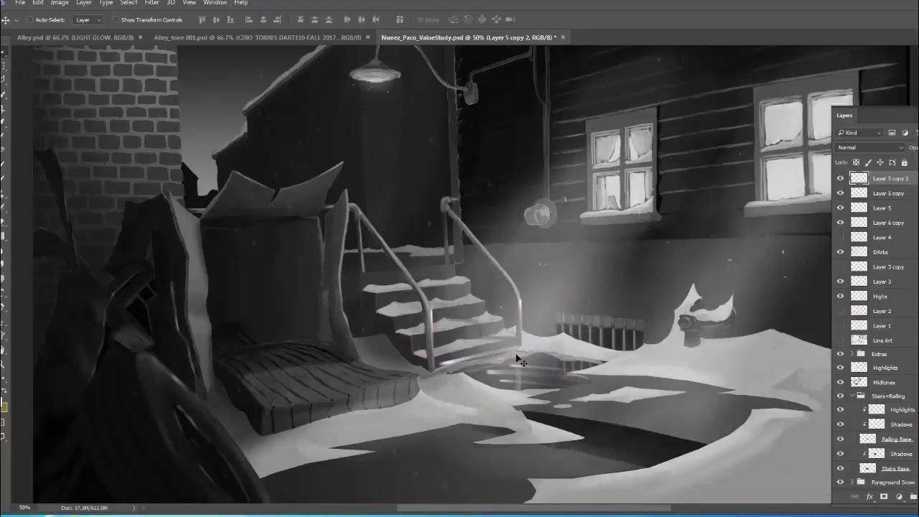
left_click_drag(508, 351, 513, 349)
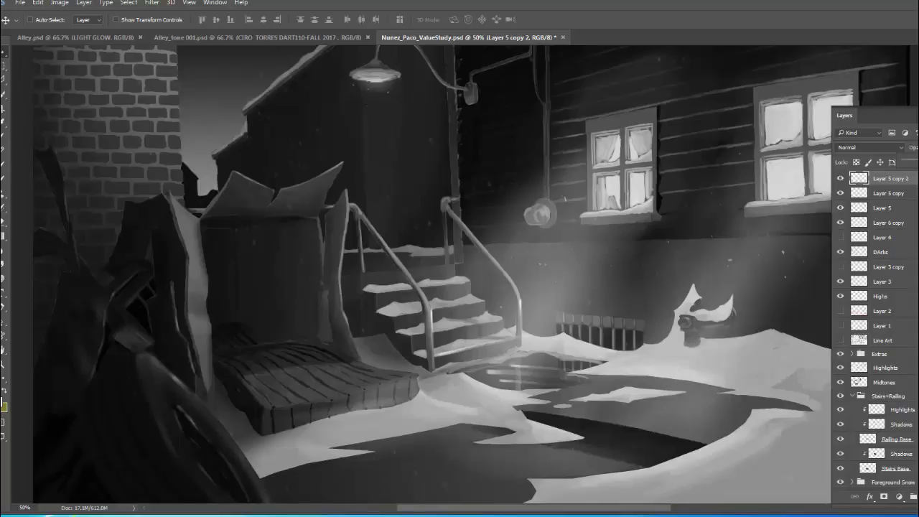
Duplicate the lowest step's highlight layer and move the copy up onto the second step's edge.
right_click(906, 178)
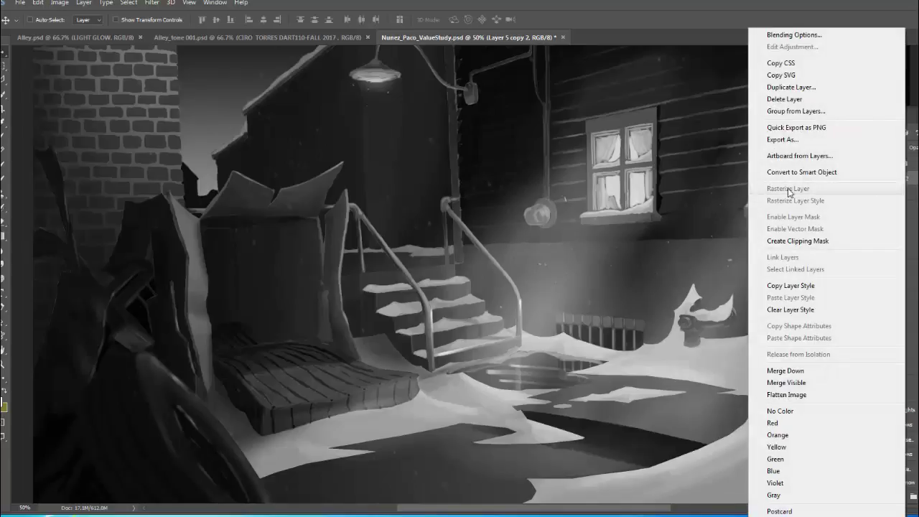
left_click(790, 86)
left_click(571, 153)
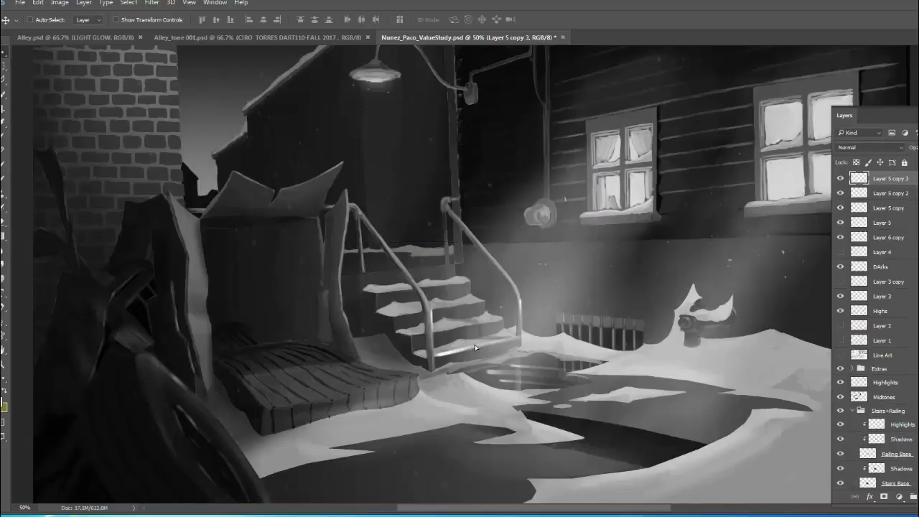
left_click_drag(475, 348, 474, 326)
key("ctrl")
key("Delete")
left_click(575, 281, "ctrl")
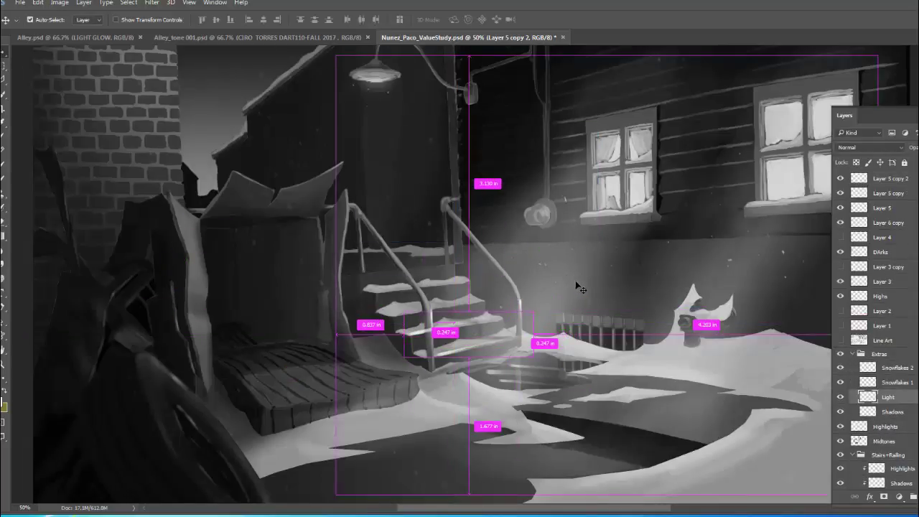
key("ctrl+t")
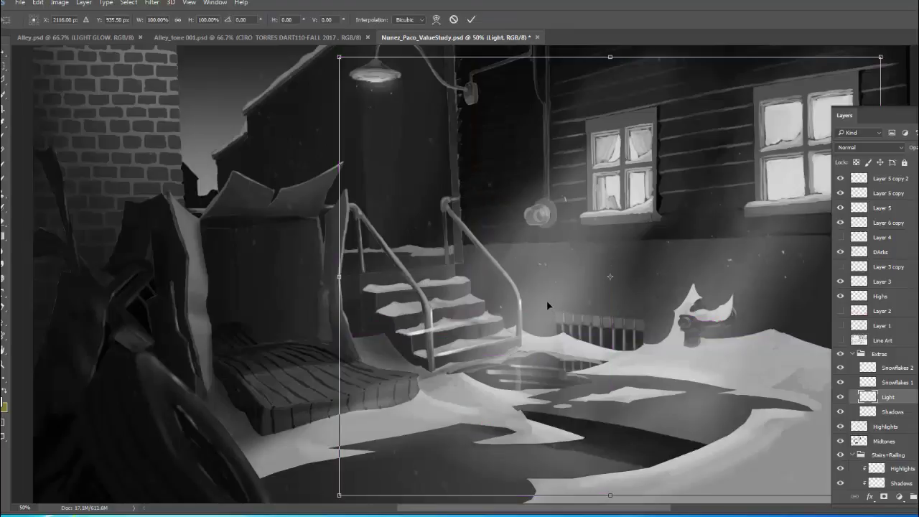
left_click_drag(564, 308, 567, 308)
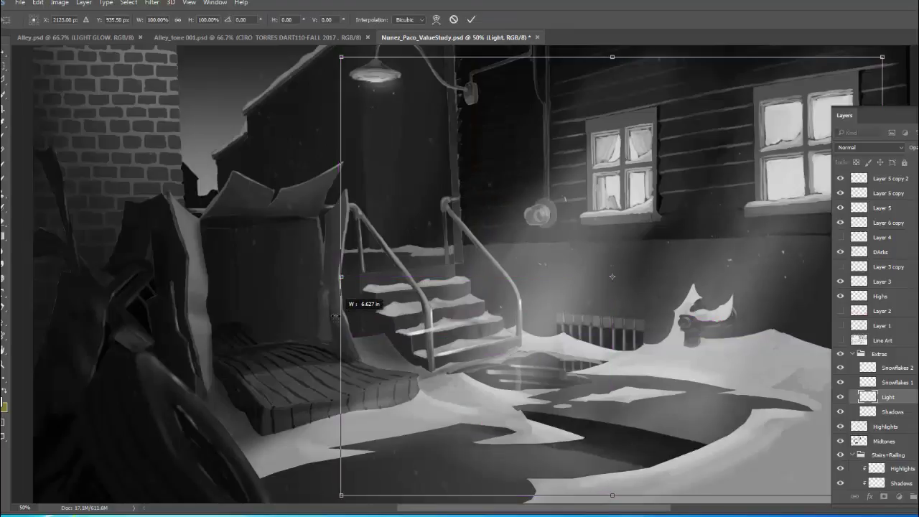
key("Return")
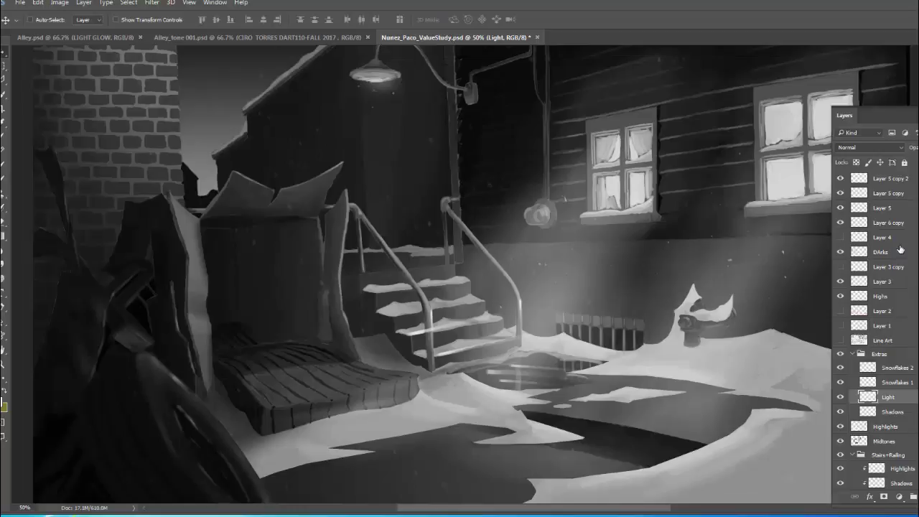
left_click(897, 182)
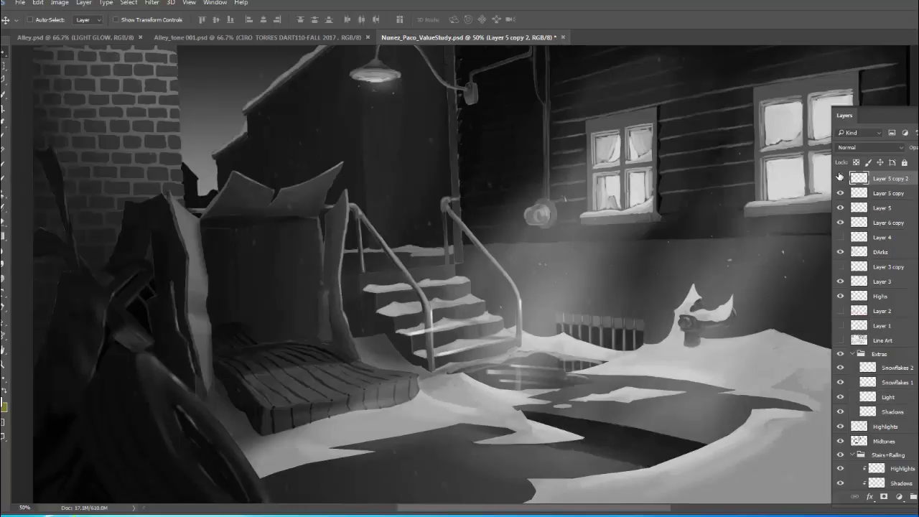
double_click(841, 179)
key("ctrl")
key("ctrl+j")
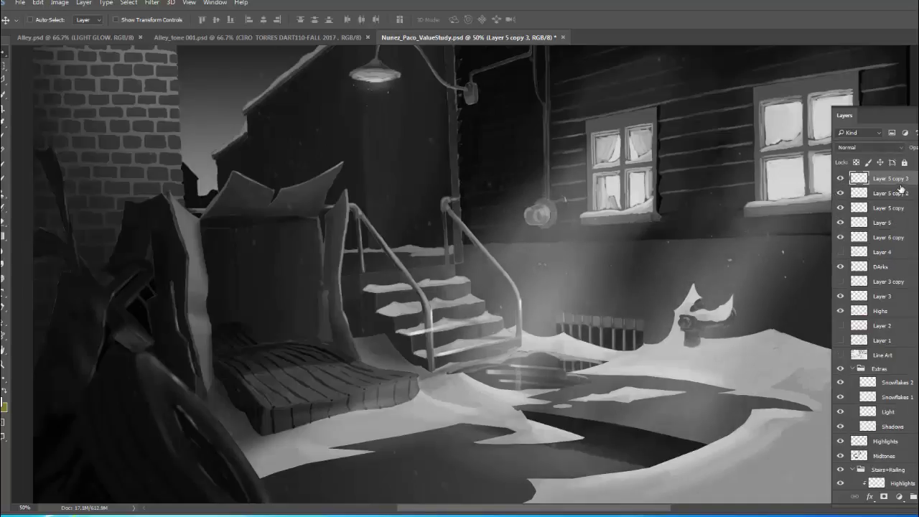
Check the second step's highlight by toggling its layer's visibility, and fine-tune its position on the step edge.
left_click(841, 178)
left_click(841, 179)
left_click_drag(549, 254, 553, 245)
key("ctrl+t")
key("Return")
Set up the Eraser with a 30 px brush at 100% opacity for trimming the second step's highlight.
key("e")
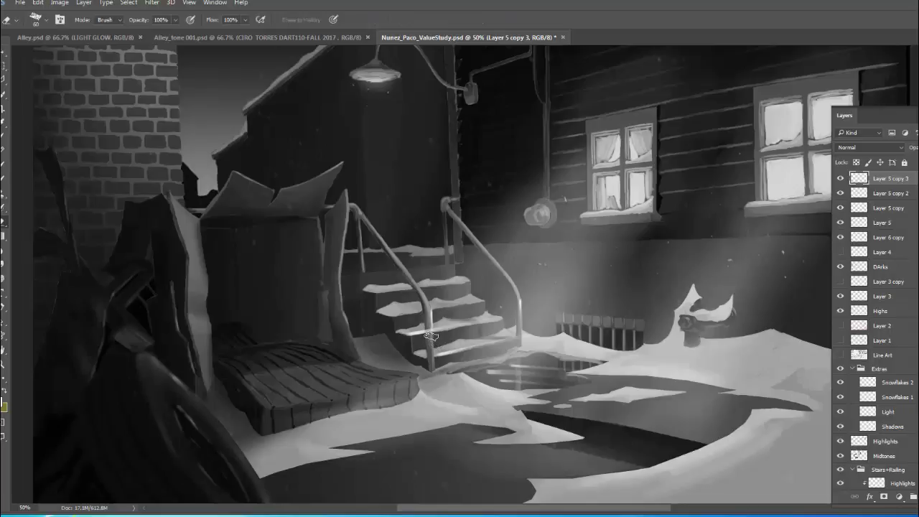
key("bracketleft")
key("bracketleft")
key("bracketleft")
right_click(904, 181)
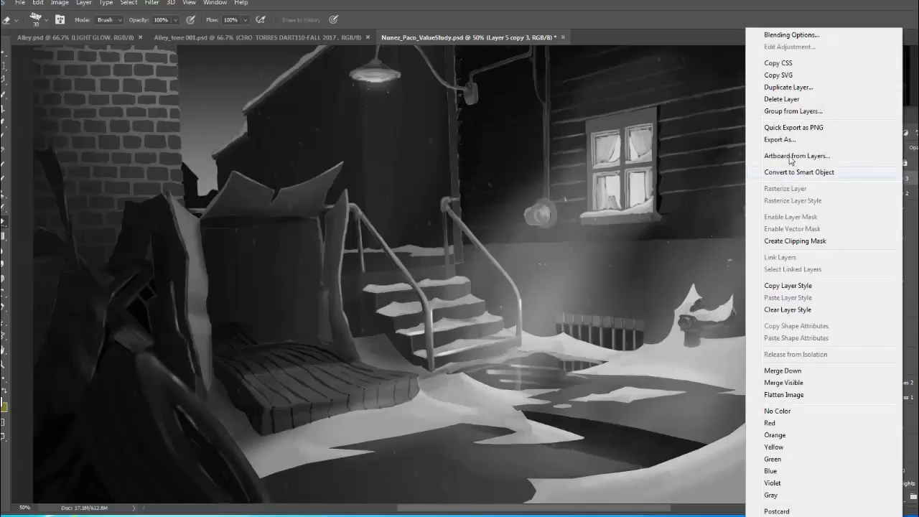
left_click(788, 87)
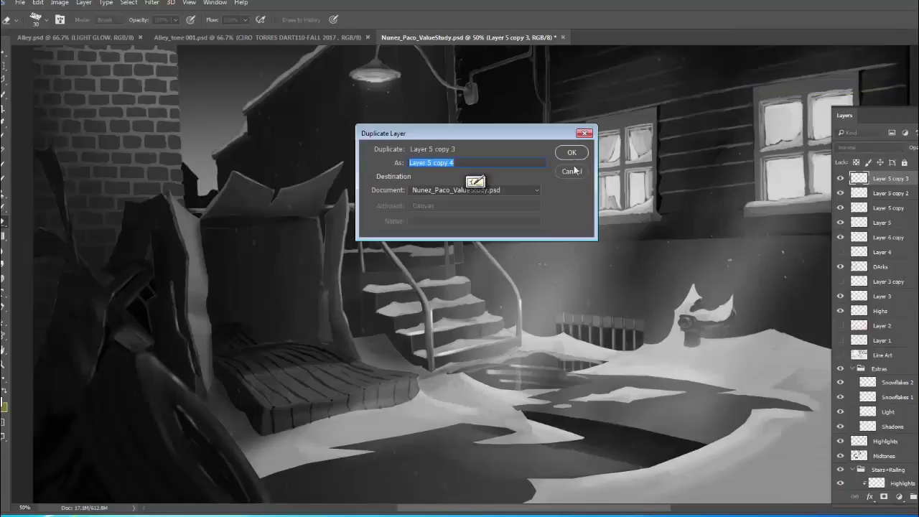
left_click(580, 171)
Duplicate the lowest step's highlight layer, Layer 5 copy 2, and move the copy up onto the third step.
left_click(906, 199)
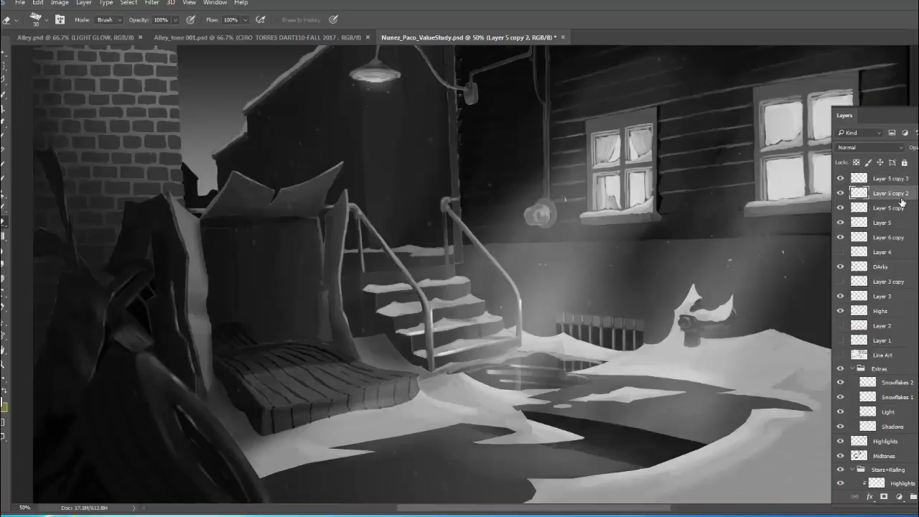
right_click(903, 198)
left_click(788, 87)
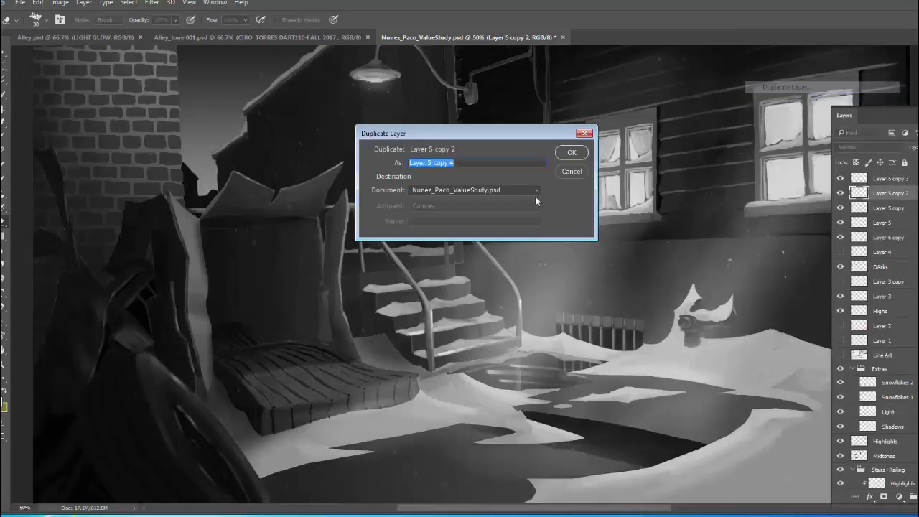
left_click(574, 152)
key("v")
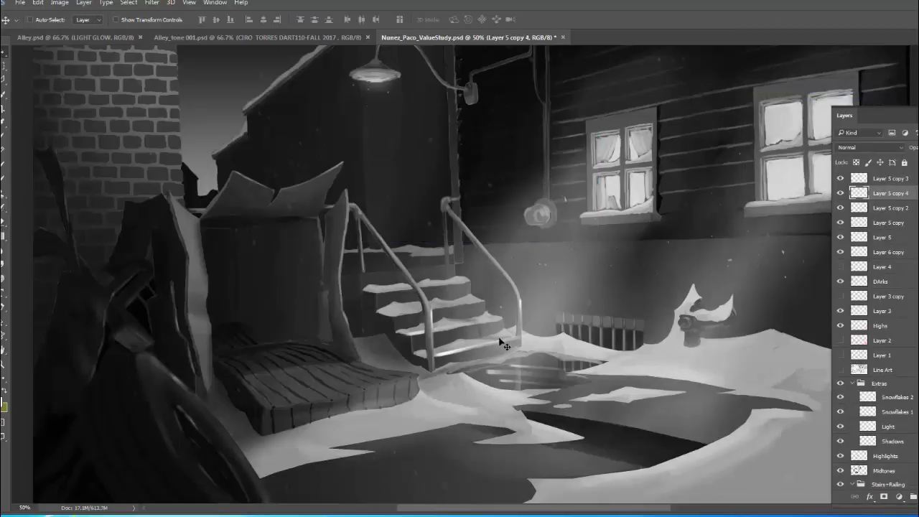
mouse_move(523, 324)
left_mouse_down()
mouse_move(482, 276)
mouse_move(465, 316)
mouse_move(445, 305)
left_mouse_up()
key("ctrl+t")
left_click_drag(518, 253, 524, 259)
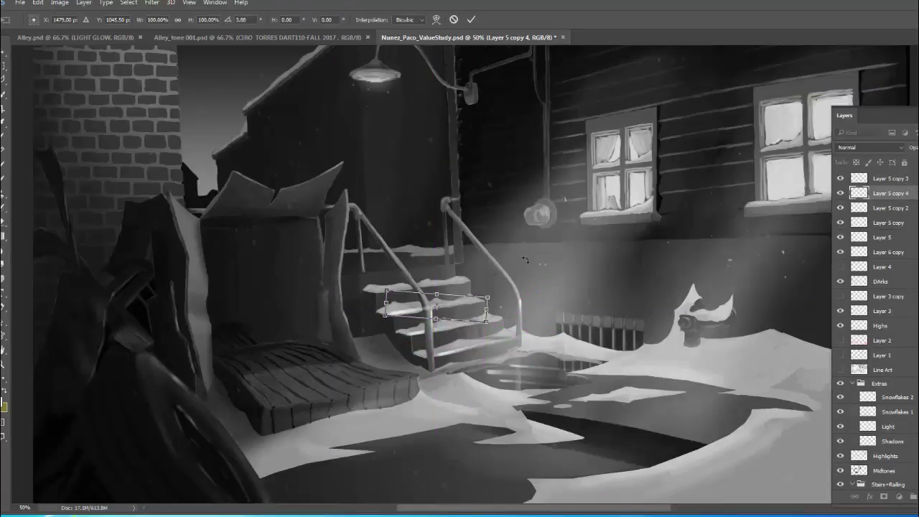
key("Escape")
Flatten the third step's highlight to about 58% of its height and rotate it about -2.9° to follow the step edge.
key("ctrl+t")
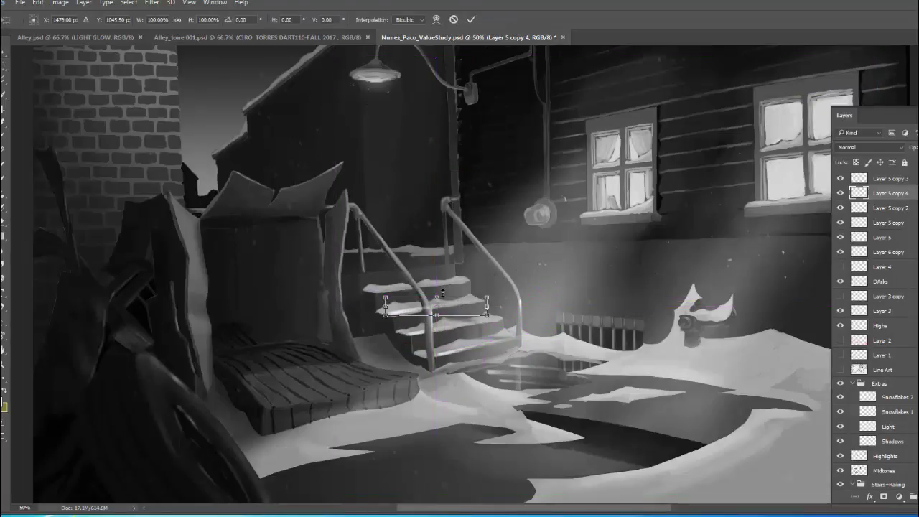
left_click_drag(443, 291, 437, 304)
scroll(437, 304, "up", 1)
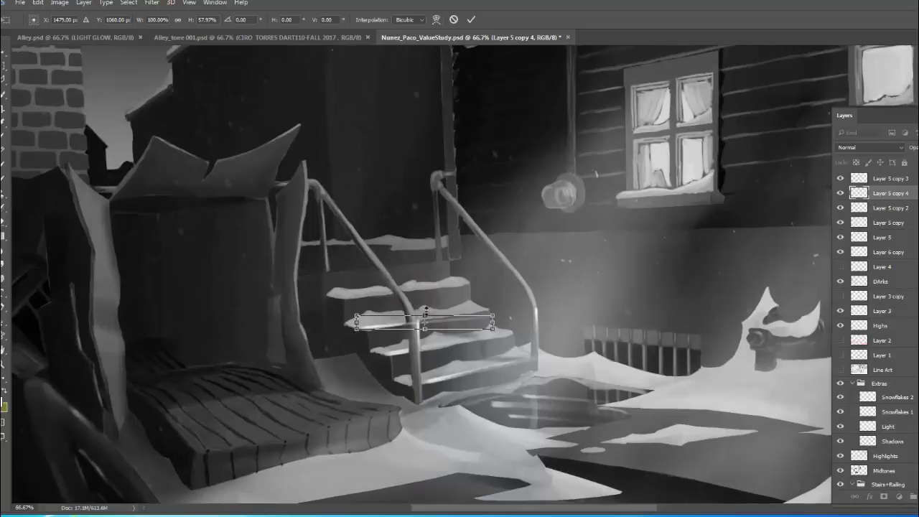
left_click_drag(426, 313, 427, 309)
left_click_drag(592, 252, 589, 241)
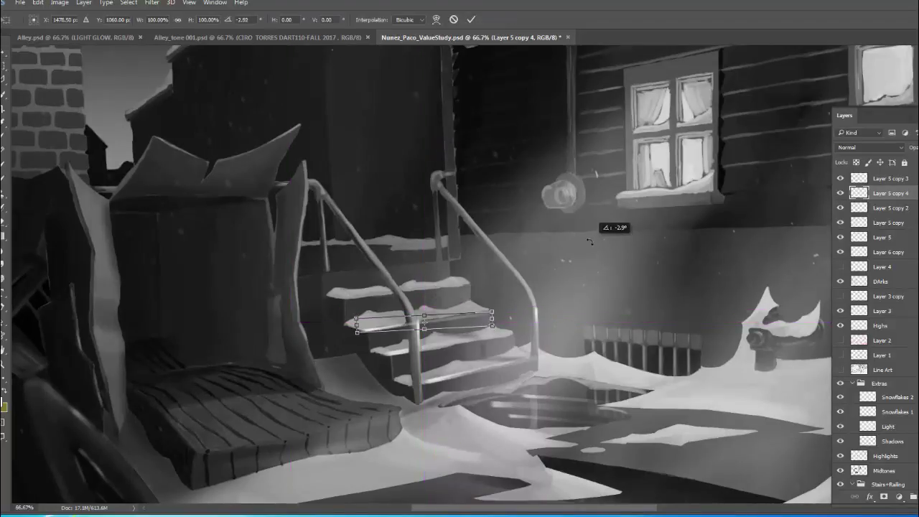
key("Return")
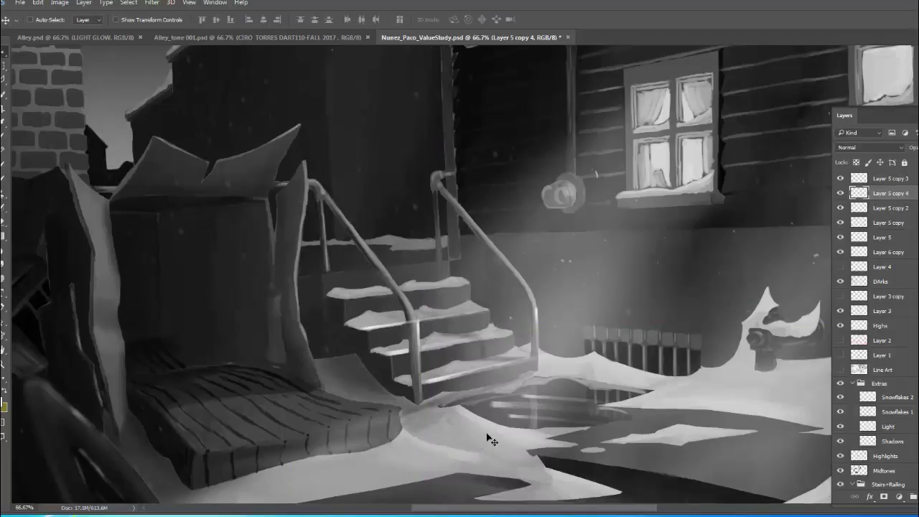
key("e")
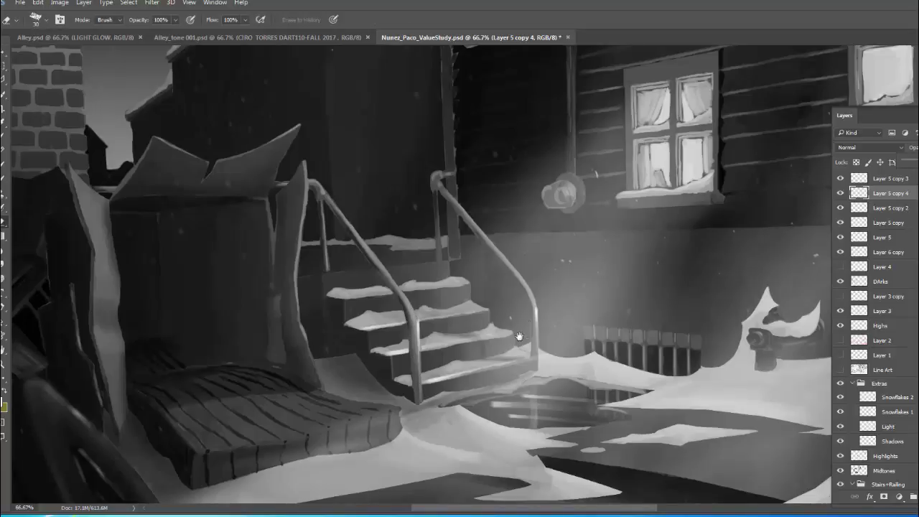
Add the copied highlight strip as a new layer above Layer 5 copy 4 and move it down beside the mattress.
left_click_drag(518, 336, 517, 282)
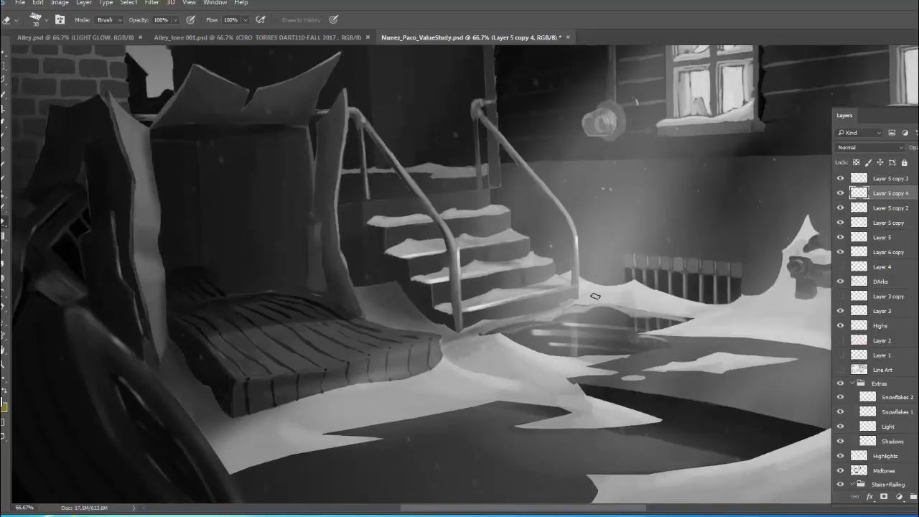
key("ctrl+minus")
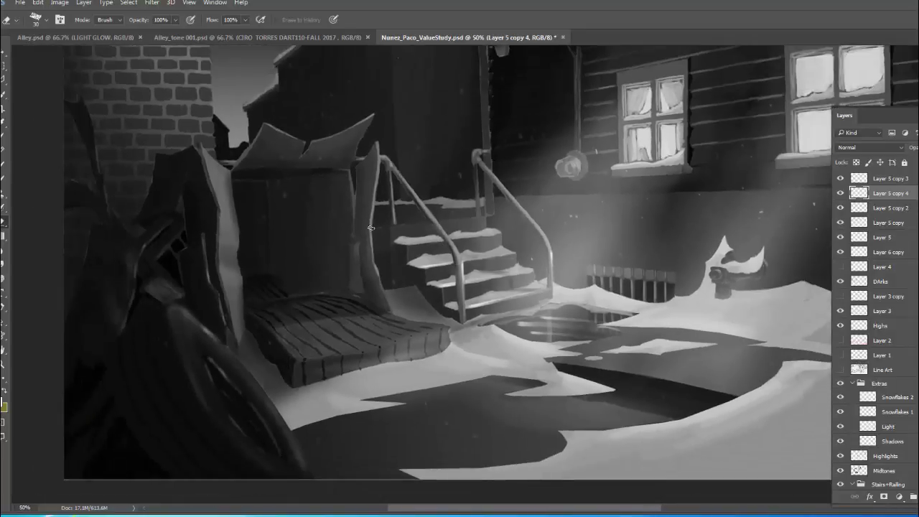
key("ctrl+j")
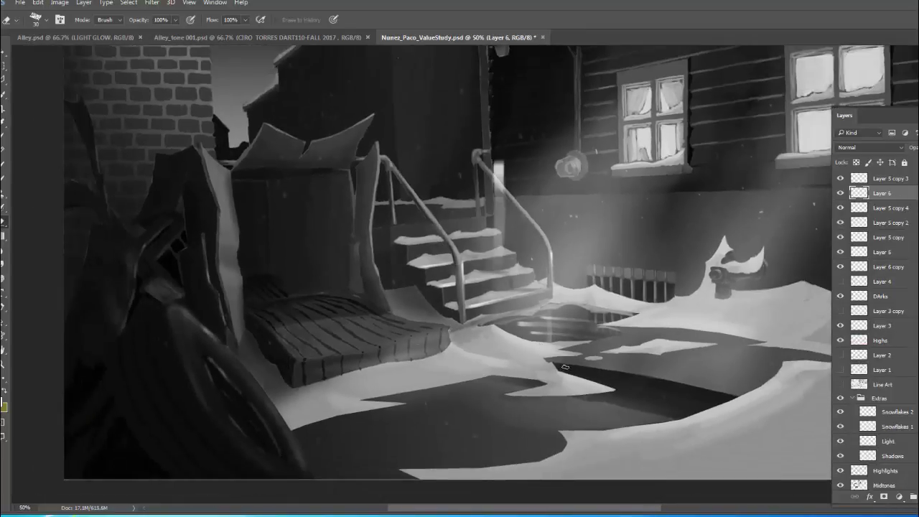
key("v")
left_click_drag(495, 215, 409, 399)
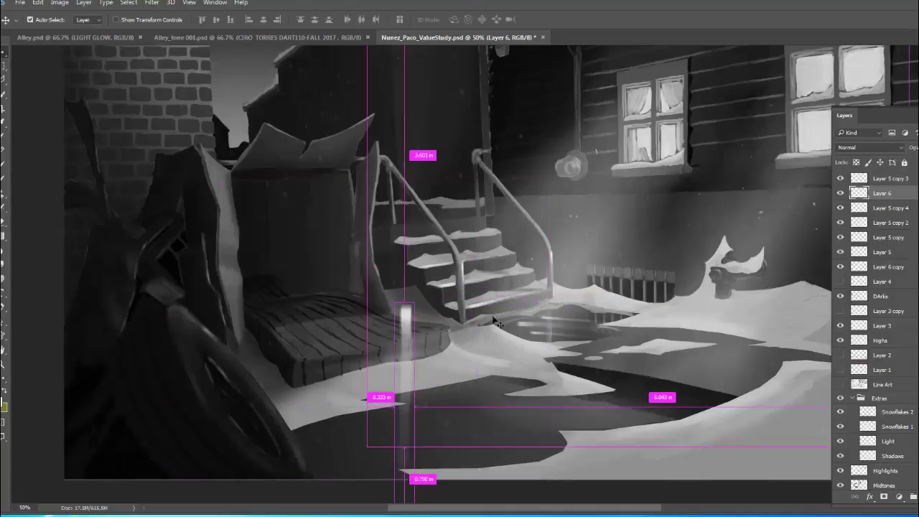
Rotate the highlight strip, scale it to about 158% width and 56% height, and fit it onto the mattress's front corner near the stairs.
key("ctrl+t")
left_click_drag(585, 344, 579, 473)
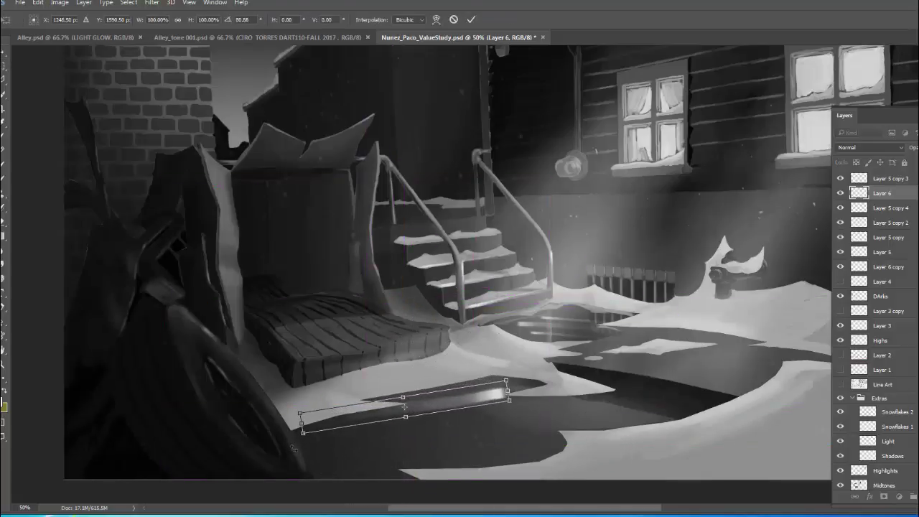
left_click_drag(300, 423, 392, 407)
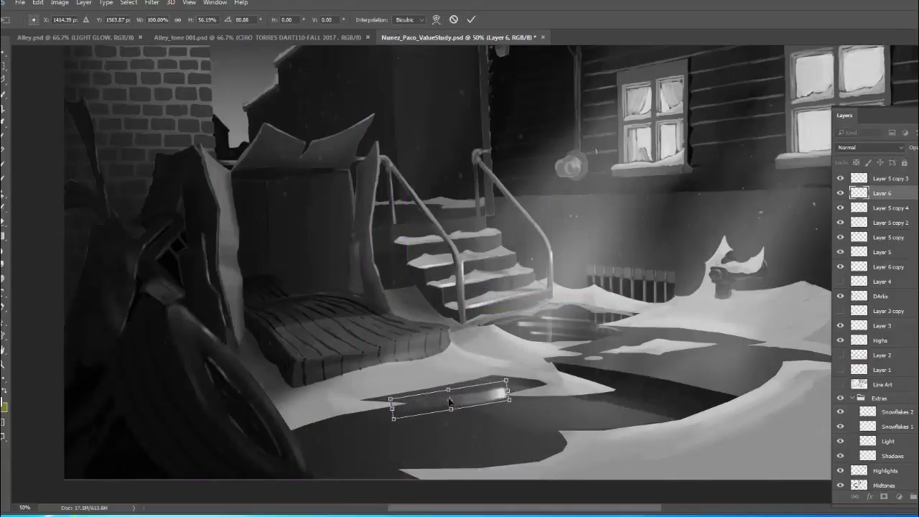
left_click_drag(450, 386, 393, 345)
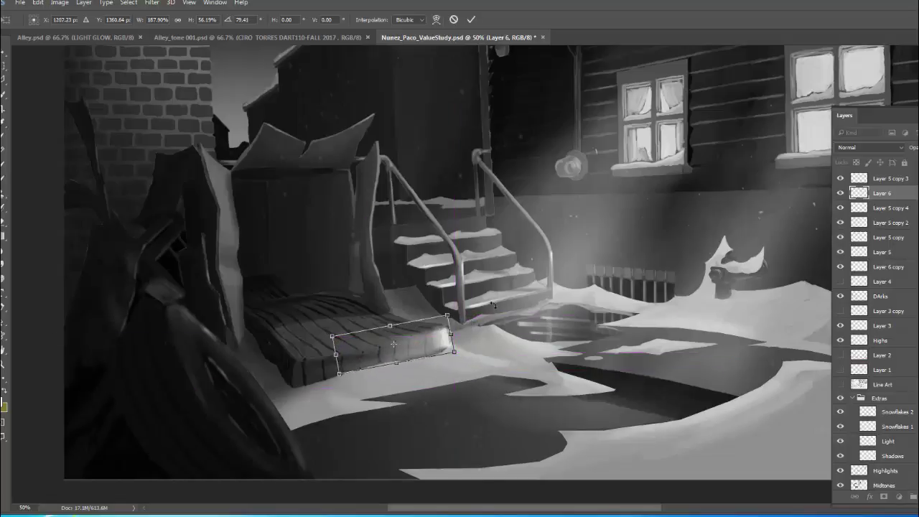
left_click_drag(493, 304, 498, 297)
left_click_drag(402, 360, 437, 354)
key("Return")
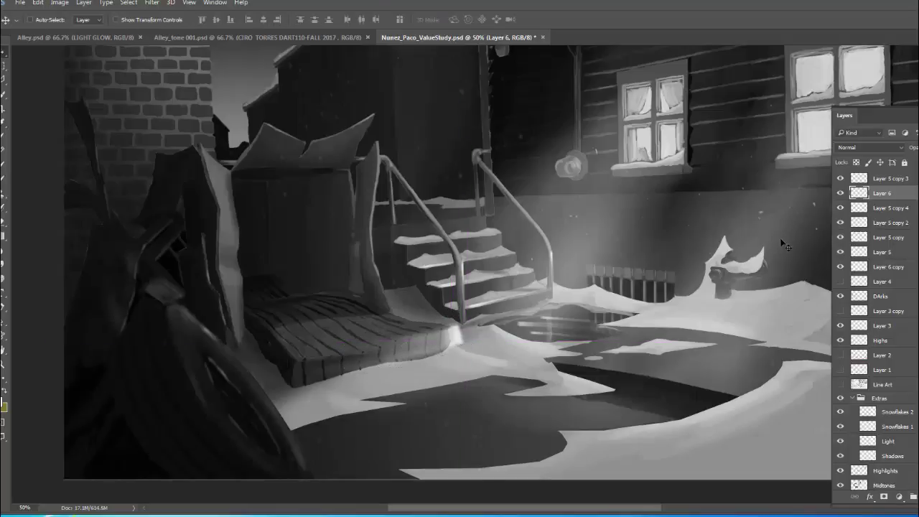
Erase the excess highlight around the mattress corner, enlarging the Eraser to 70 px and setting its opacity to 50%.
key("e")
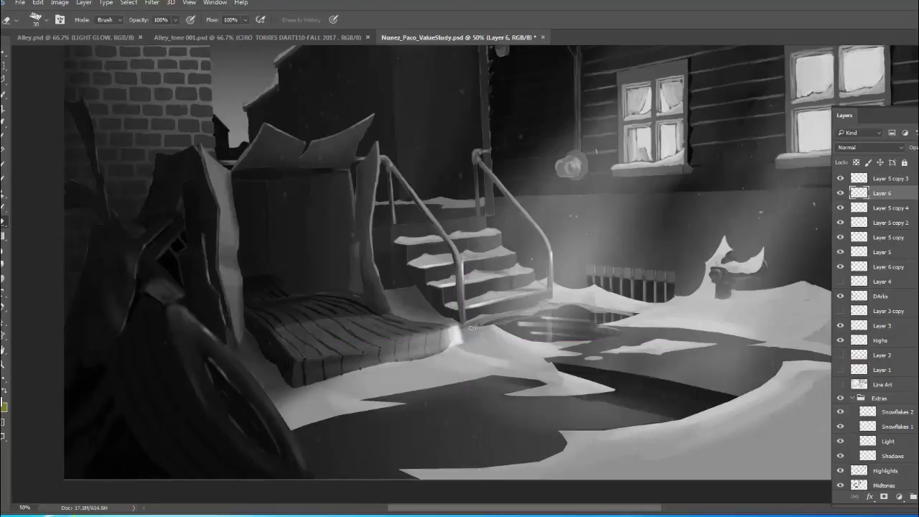
key("bracketright")
key("bracketright")
left_click_drag(456, 317, 459, 347)
key("bracketright")
key("bracketright")
key("5")
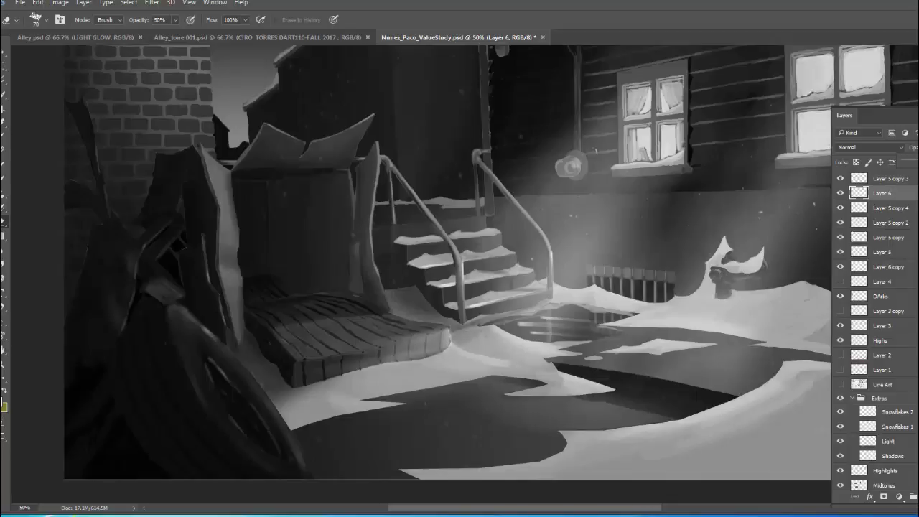
Merge the highlight layers from Layer 5 copy 3 down to Layer 6 copy into one layer.
left_click(889, 179)
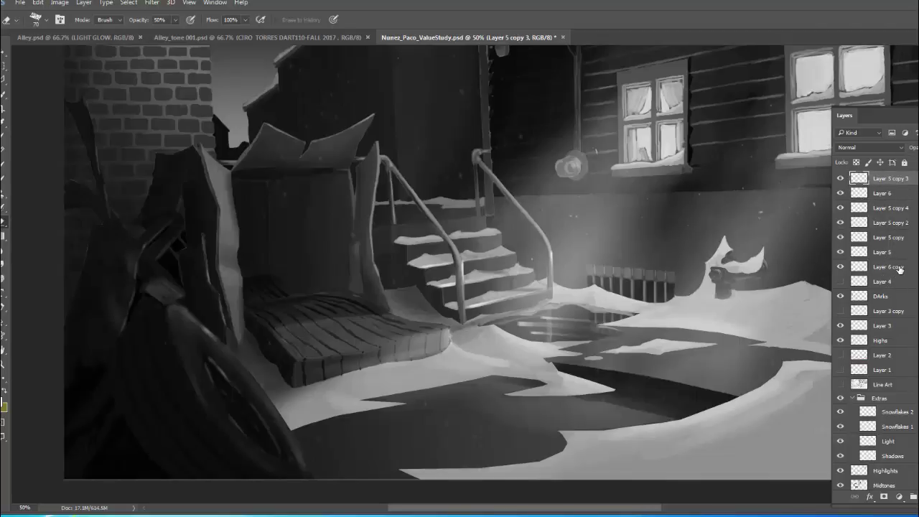
key("ctrl+alt+shift+a")
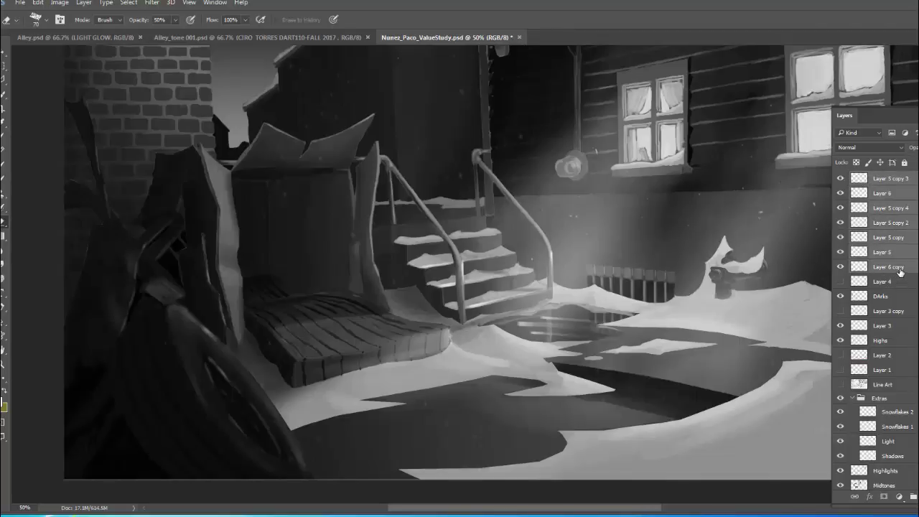
left_click(899, 271, "shift")
key("ctrl+e")
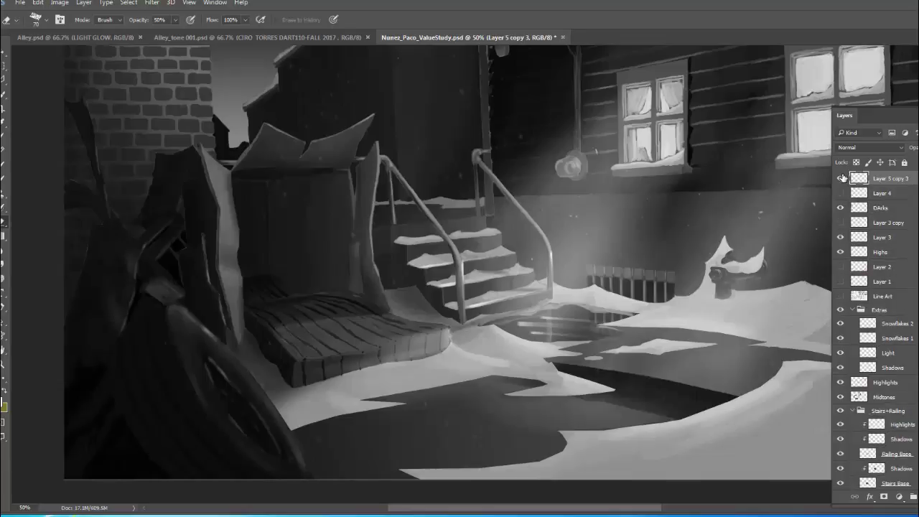
Toggle the visibility of Layer 5 copy 3 to compare the painting with and without the merged highlights.
left_click(841, 179)
left_click(841, 179)
left_click(841, 178)
left_click(841, 179)
left_click(841, 179)
left_click(841, 178)
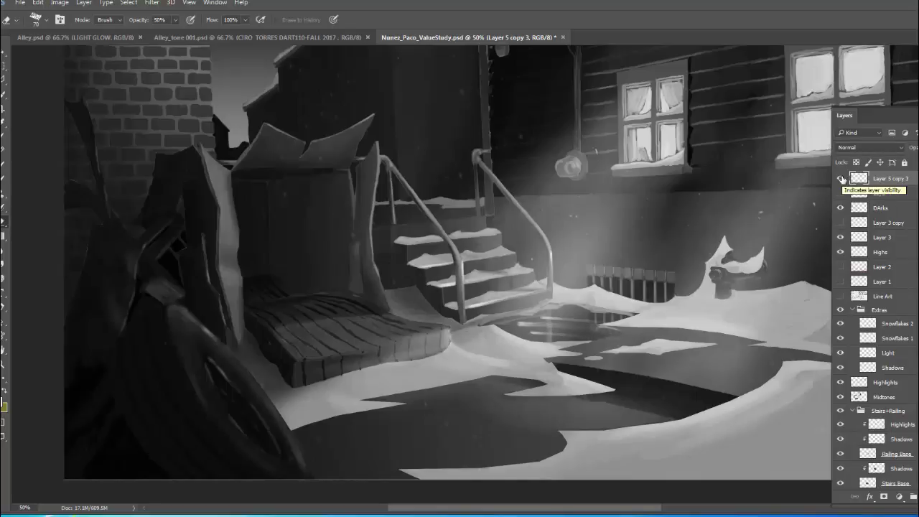
Delete the hidden Layer 4 and move Layer 5 copy 3 directly above Layer 3.
key("ctrl+minus")
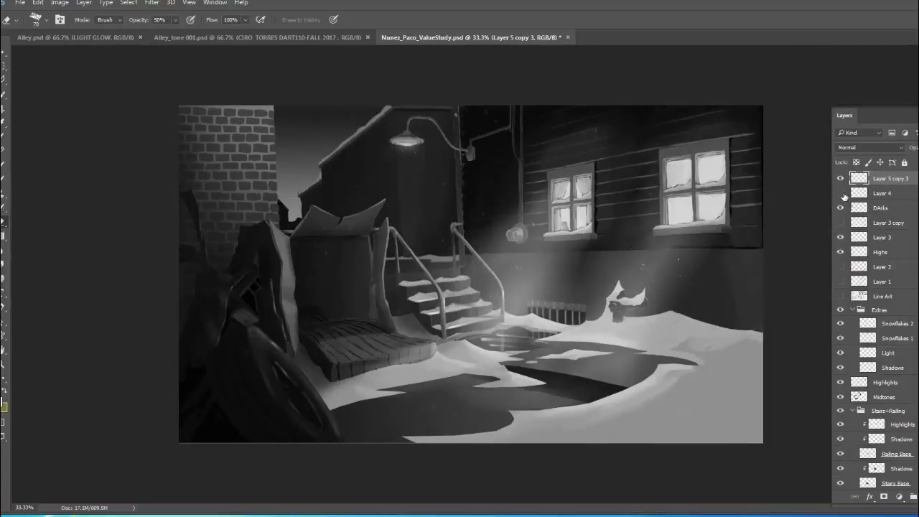
left_click(882, 197)
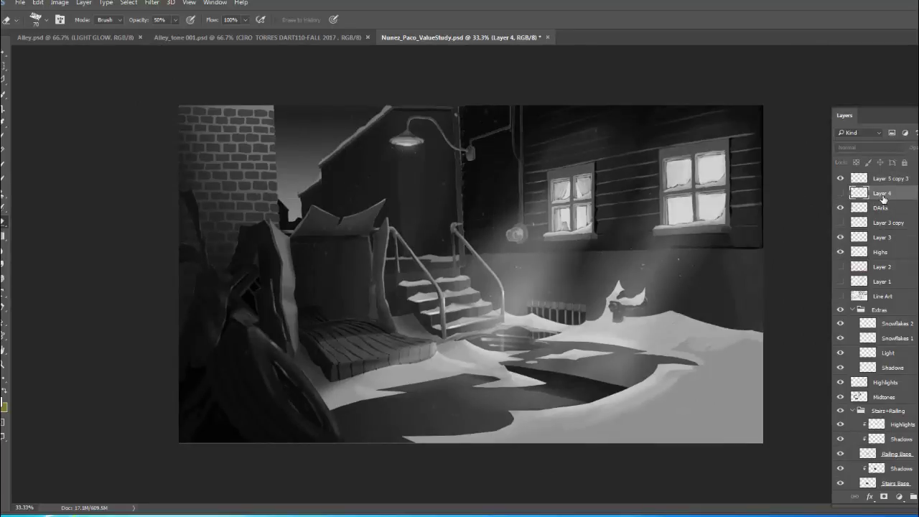
key("Delete")
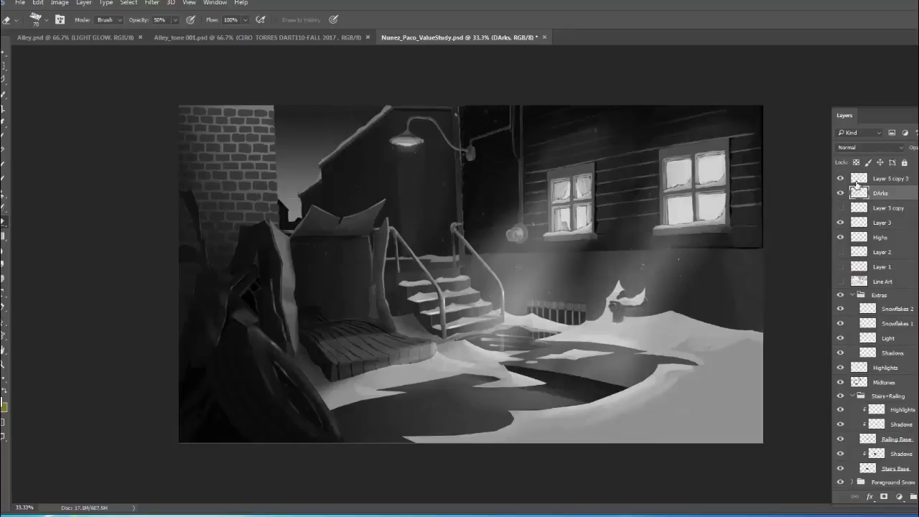
left_click(896, 181)
left_click_drag(897, 179, 888, 228)
Toggle the visibility of Layer 3 to compare the painting with and without its corrections.
left_click(889, 229)
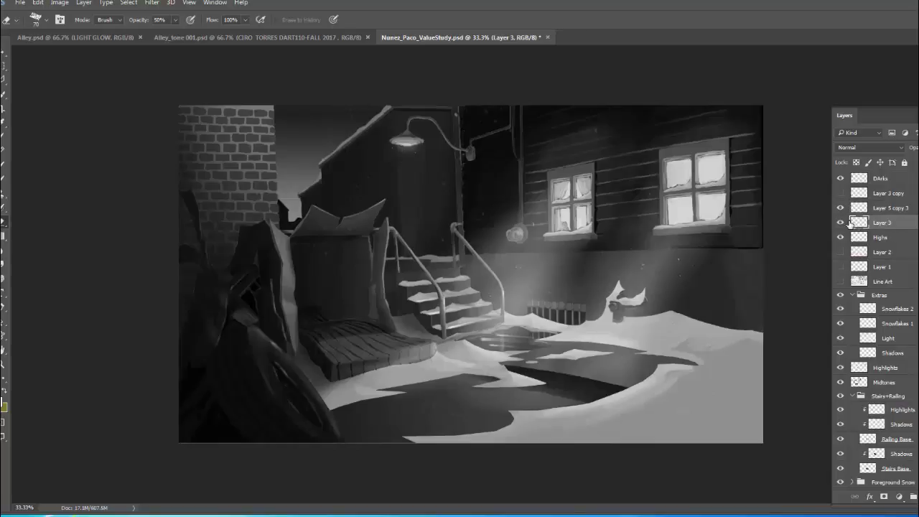
left_click(840, 223)
left_click(840, 223)
left_click(840, 223)
left_click(840, 222)
Hide the correction layers from DArks to Highs, then show them one by one to examine what each contributes.
left_click(893, 237)
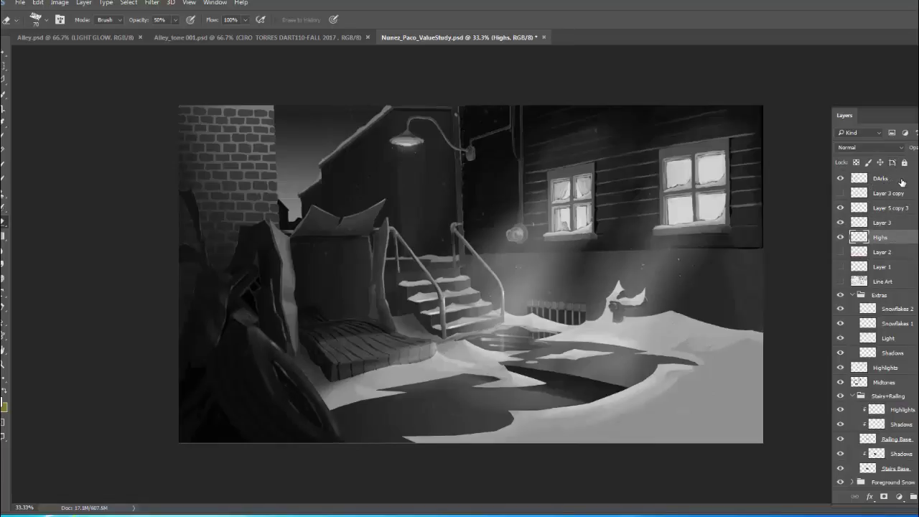
left_click(897, 180, "shift")
left_click_drag(840, 180, 841, 237)
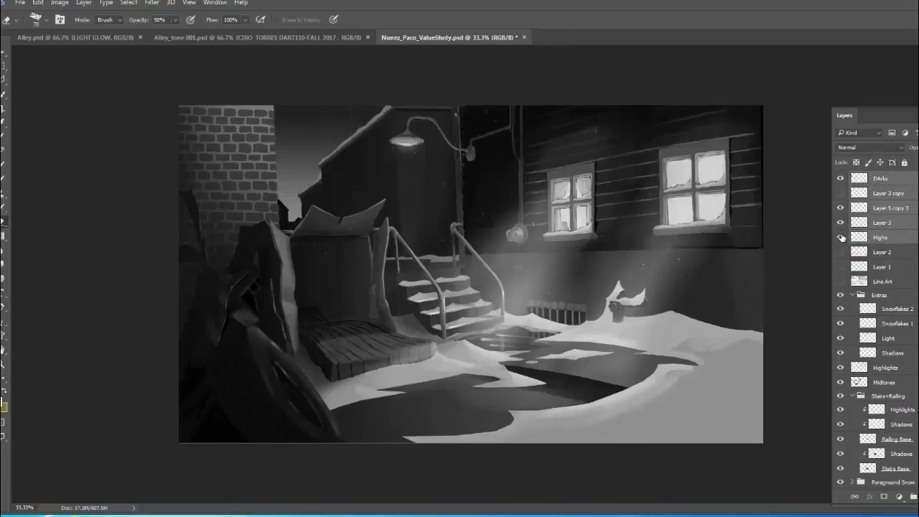
left_click(840, 178)
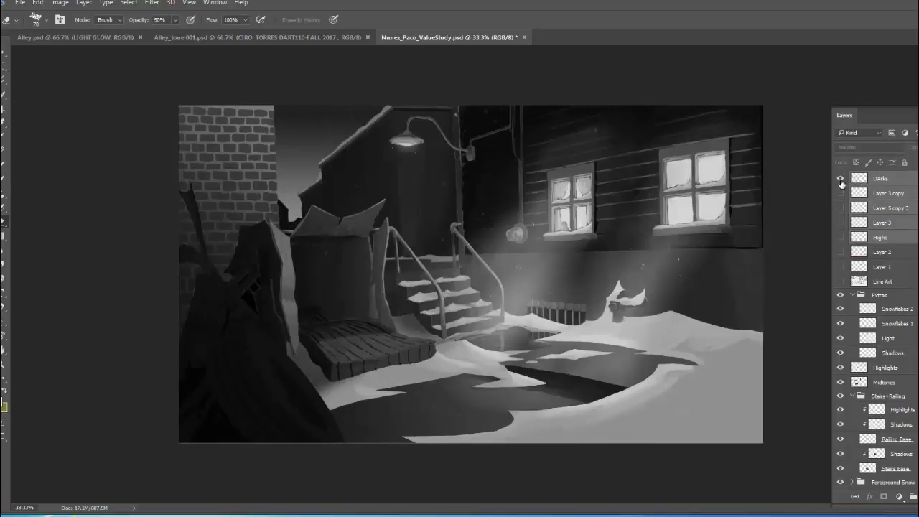
left_click(840, 180)
left_click(841, 180)
left_click(840, 179)
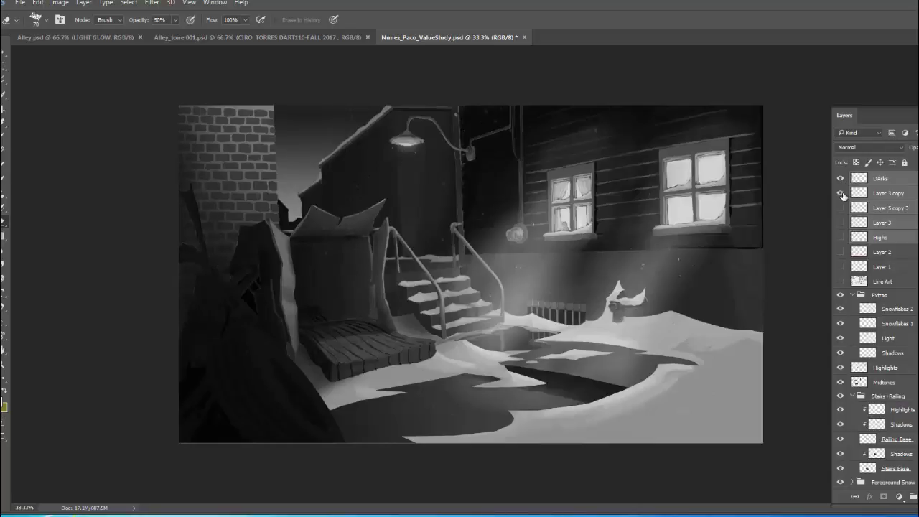
left_click(841, 207)
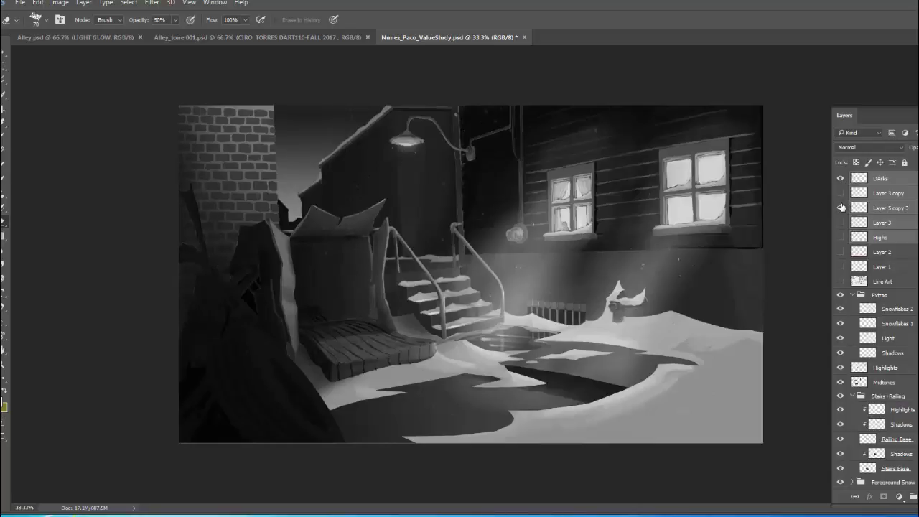
left_click(840, 222)
left_click(840, 237)
Merge the correction layers from Highs up to DArks into a single layer.
left_click(880, 237)
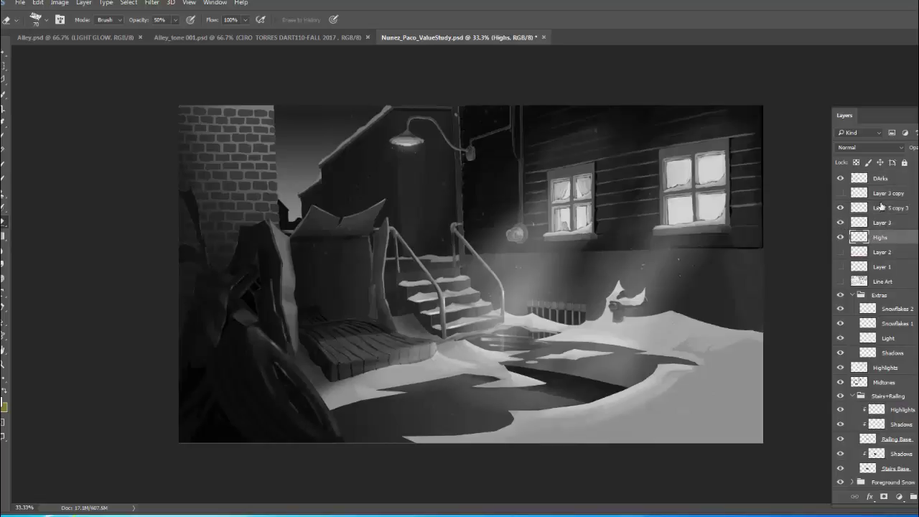
left_click(884, 177, "shift")
key("ctrl+e")
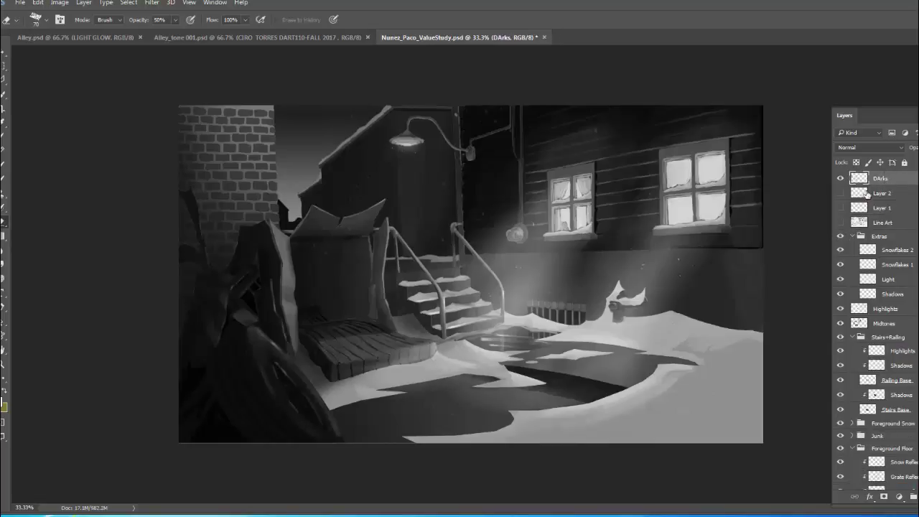
Toggle the visibility of the merged DArks layer to compare the original value study with the corrected version.
left_click(839, 178)
left_click(839, 178)
left_click(840, 178)
left_click(839, 178)
left_click(840, 178)
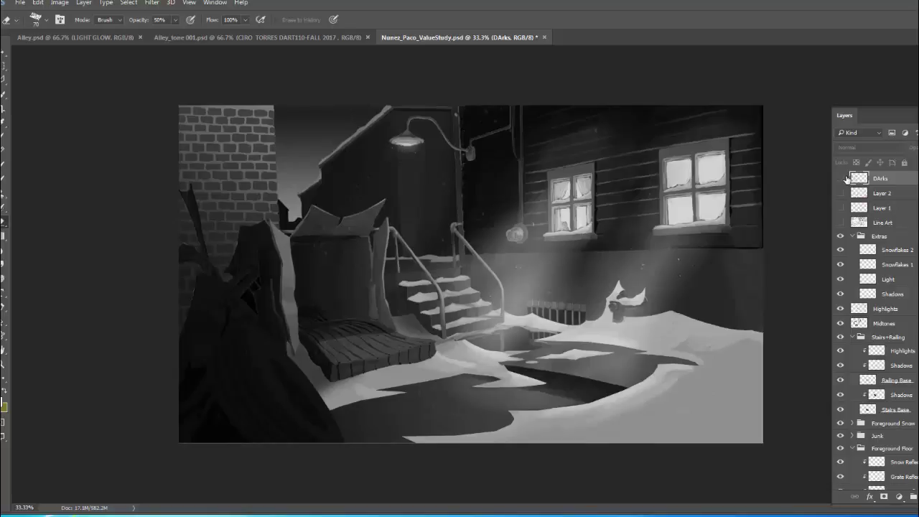
left_click(840, 178)
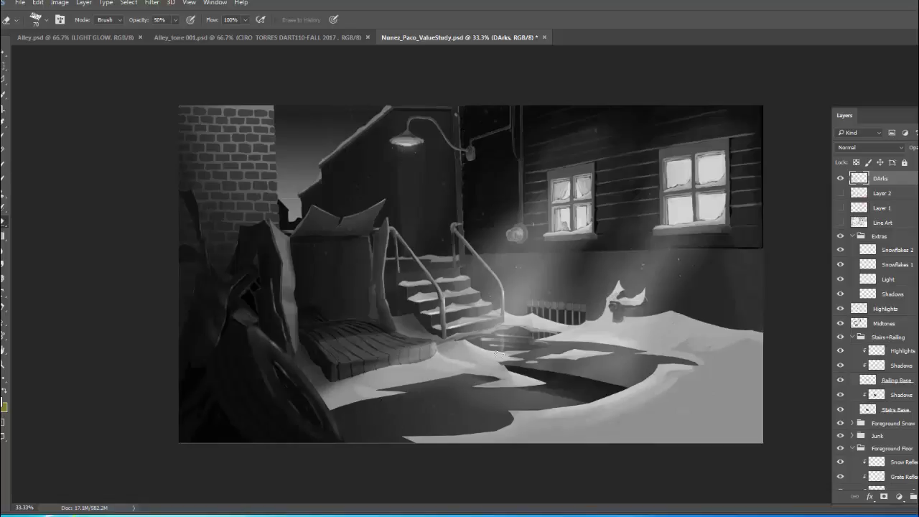
left_click(841, 178)
left_click(840, 178)
Add a new layer above DArks and try a freehand Lasso selection across the foreground snow, clearing the selection.
key("ctrl+shift+alt+n")
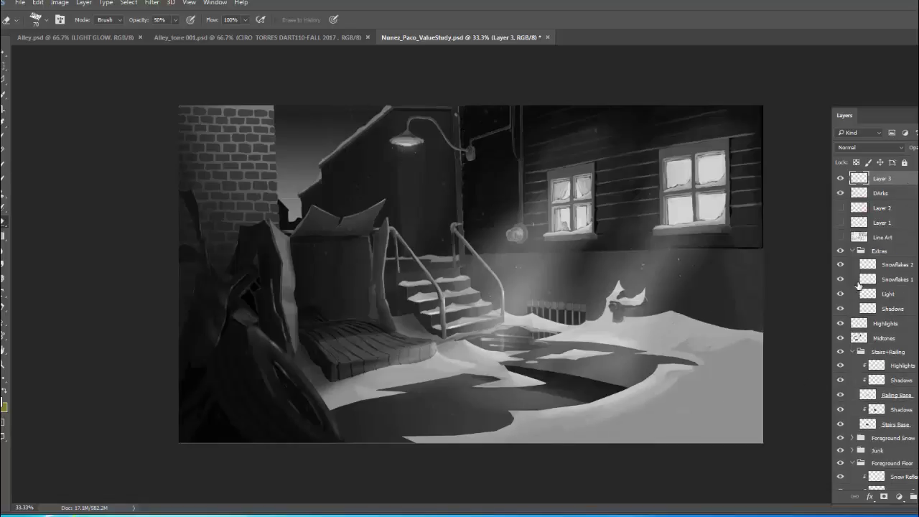
key("l")
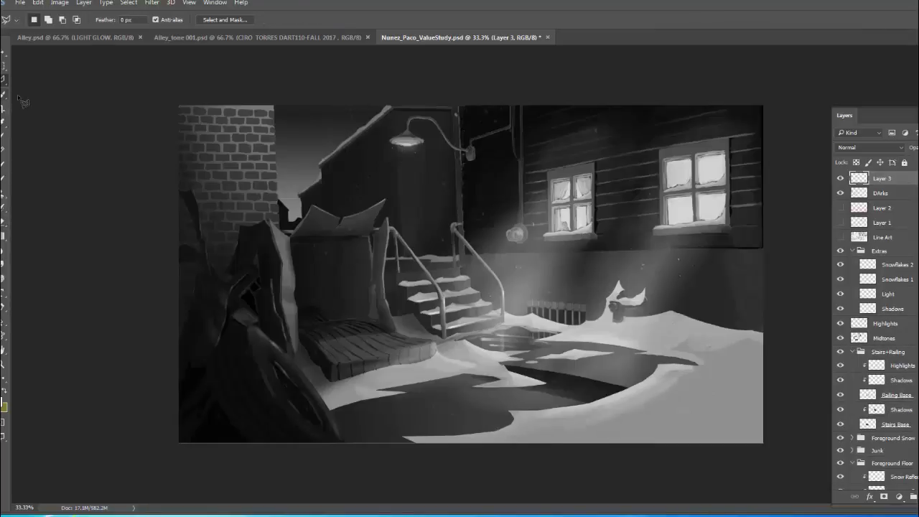
left_click_drag(4, 80, 33, 82)
mouse_move(778, 415)
left_mouse_down()
mouse_move(669, 404)
mouse_move(523, 431)
mouse_move(398, 438)
mouse_move(623, 472)
mouse_move(787, 437)
left_mouse_up()
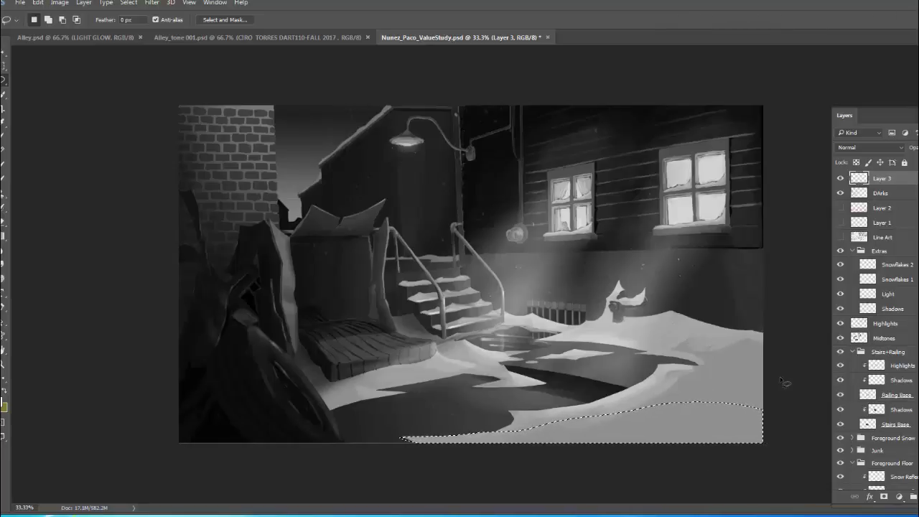
key("ctrl+d")
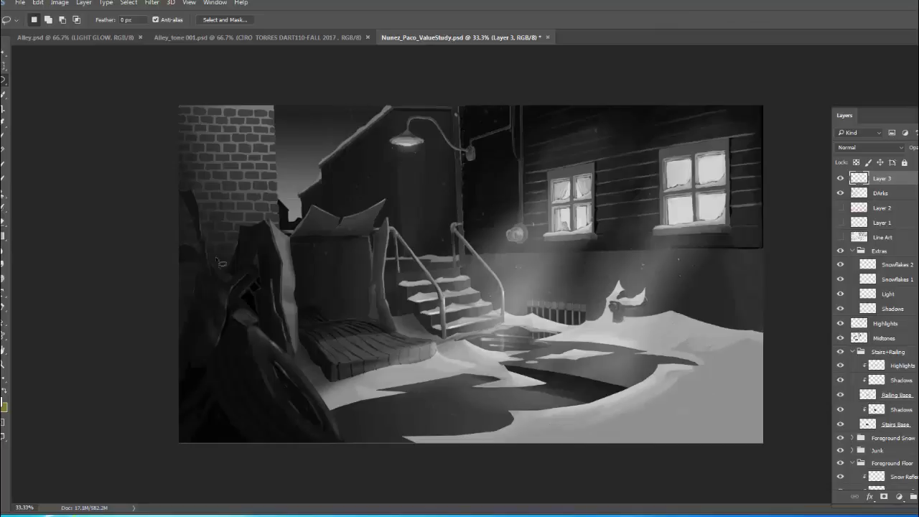
Switch to the Brush tool and set the foreground color to dark gray #343434.
key("b")
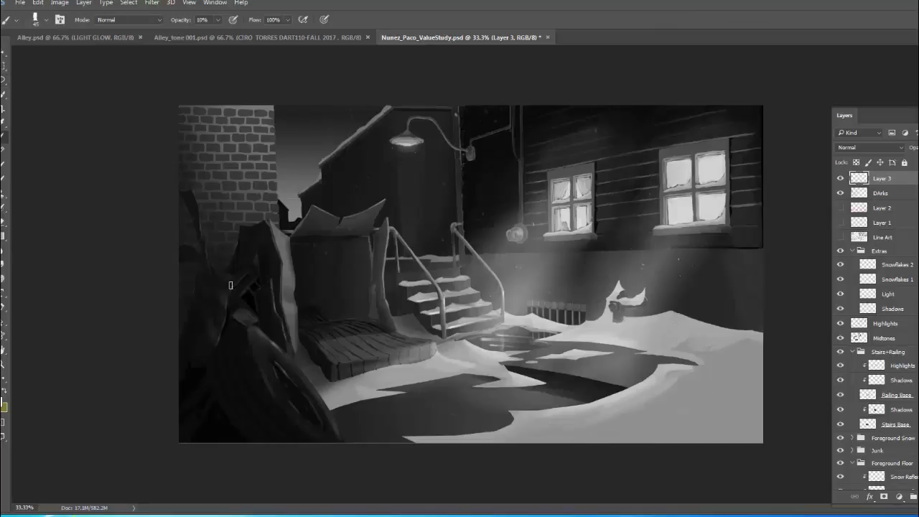
left_click(4, 403)
left_click(513, 267)
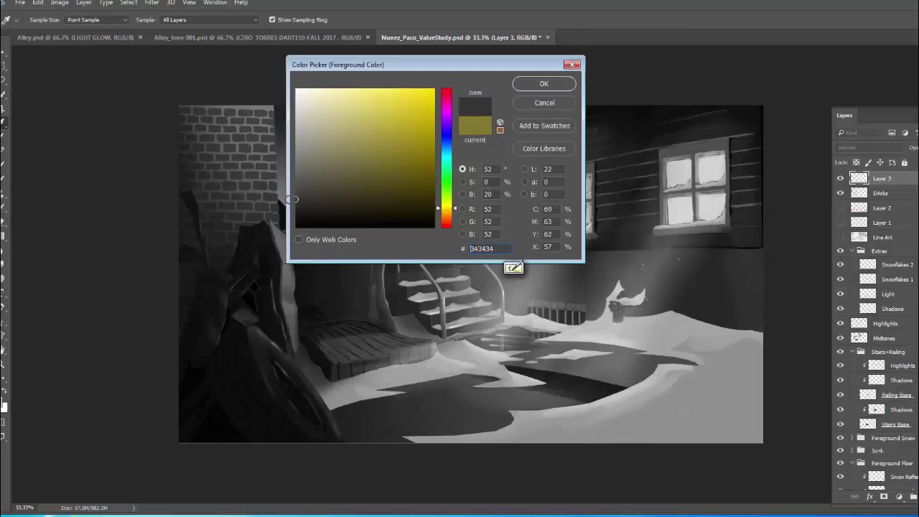
left_click(543, 84)
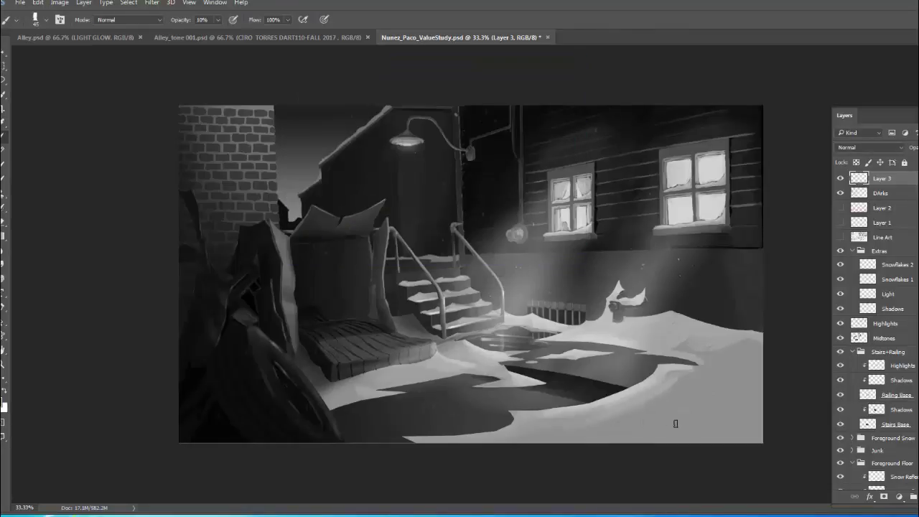
Choose the soft round 200 px brush with 0% hardness and set its opacity to 20%.
right_click(576, 452)
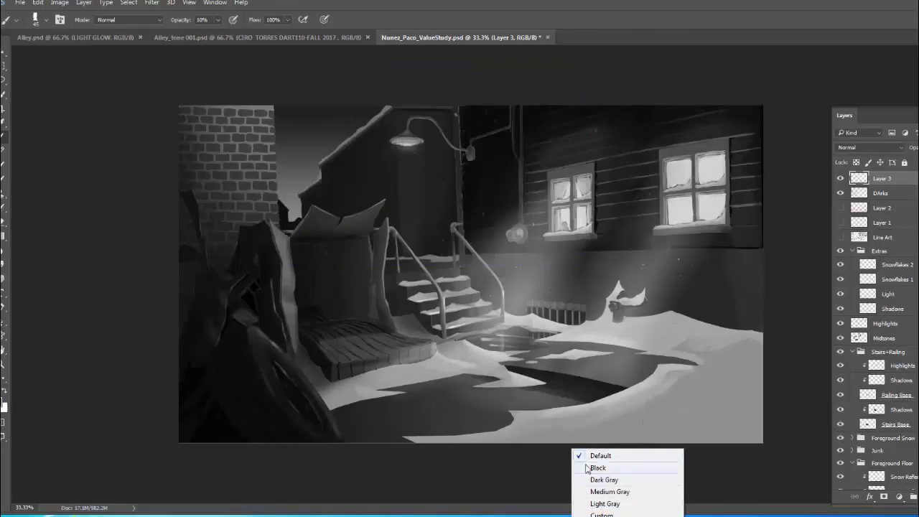
left_click(203, 323)
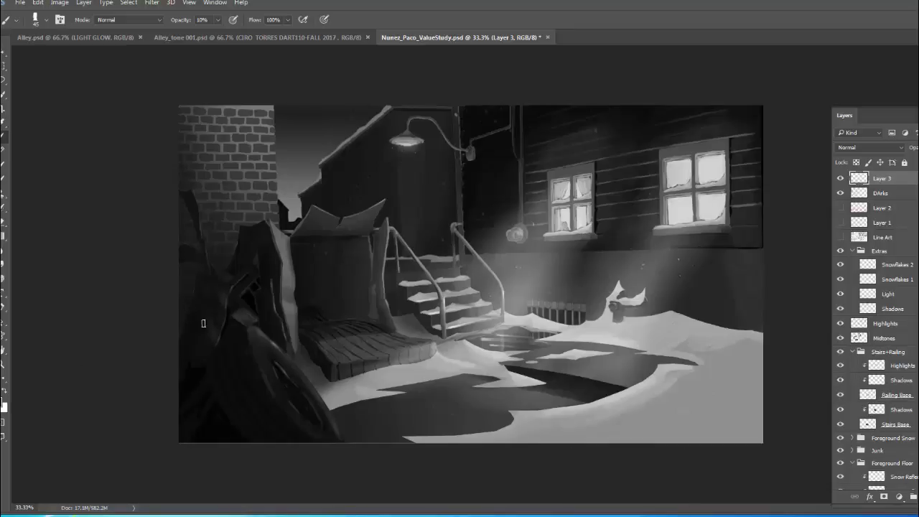
right_click(662, 437)
left_click(722, 311)
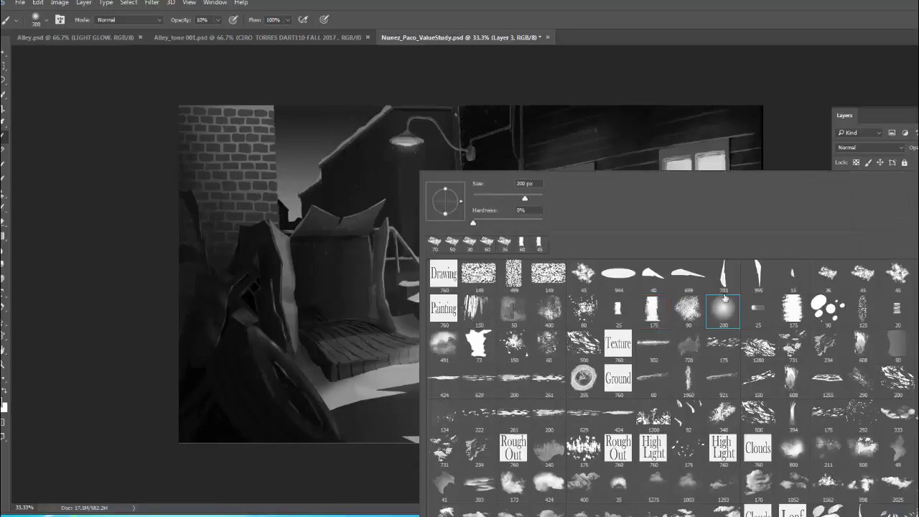
left_click(791, 75)
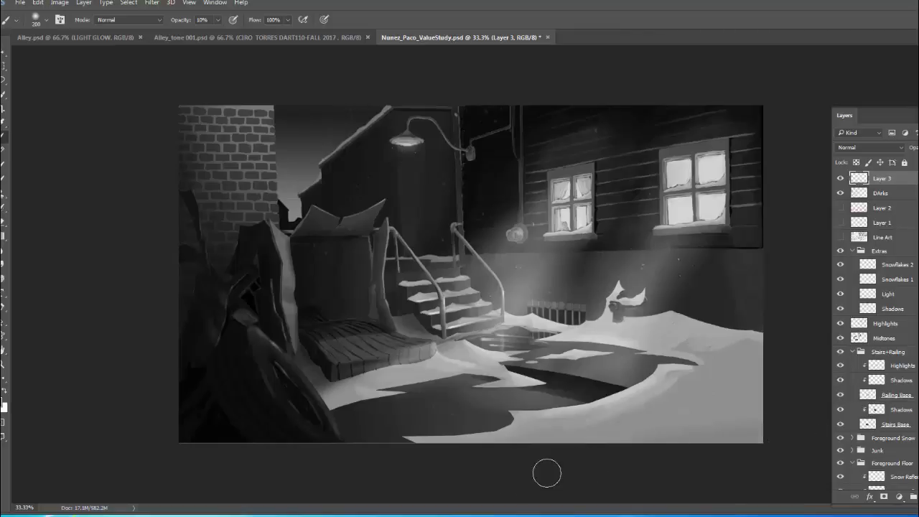
key("2")
Softly darken the lower edge of the foreground snow and lighten its ridge on Layer 3, checking against the red notes on Layer 2.
left_click_drag(816, 435, 519, 478)
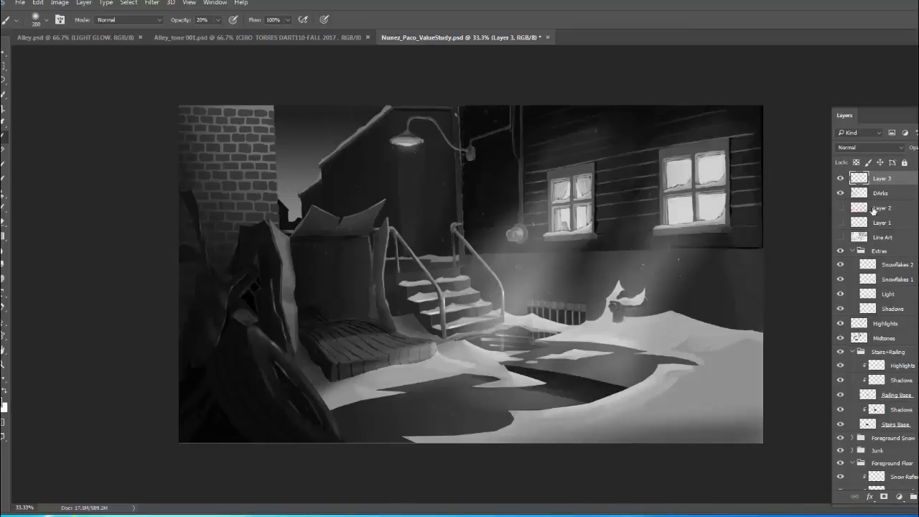
left_click(840, 207)
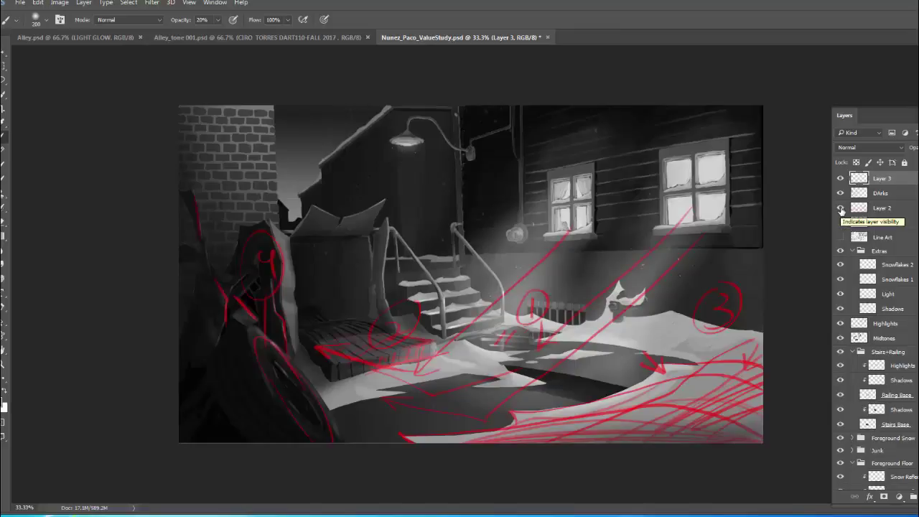
left_click(840, 208)
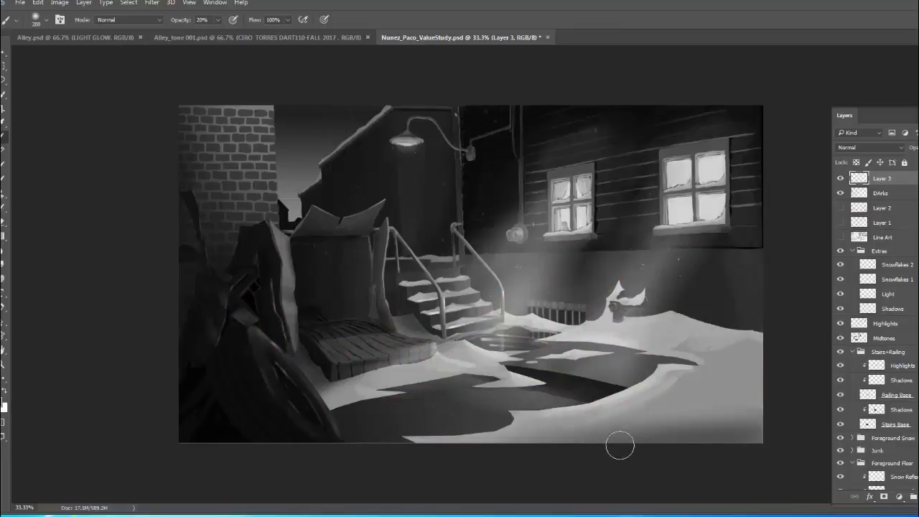
key("x")
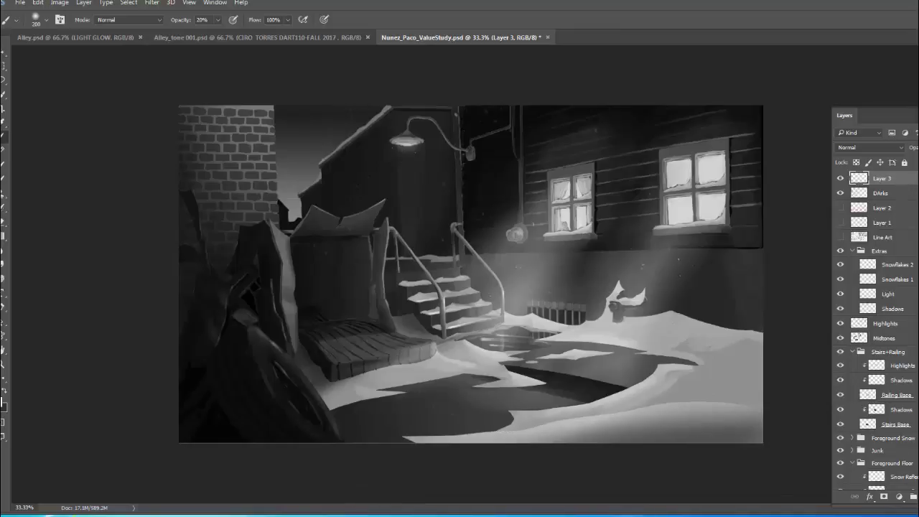
Add a new layer above DArks and lasso the snow bank between the road and the foreground ridge out to the canvas edge.
left_click(906, 192)
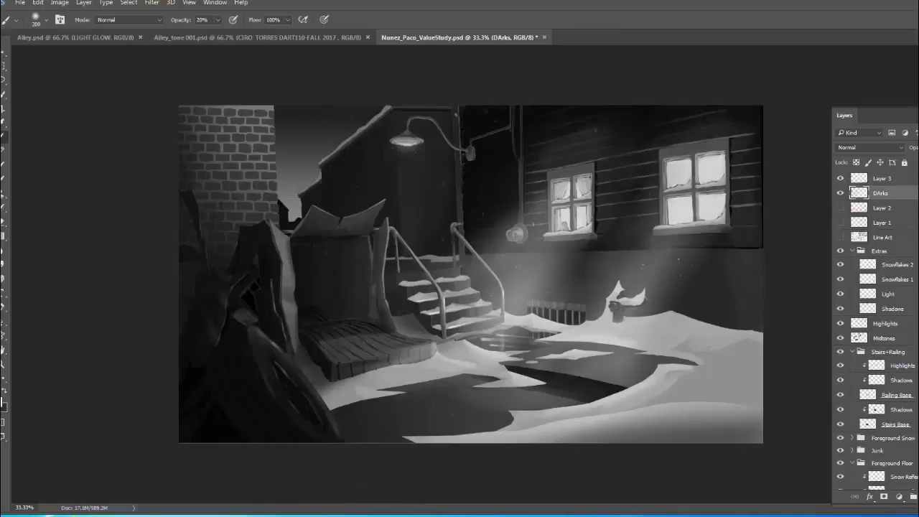
key("ctrl+shift+alt+n")
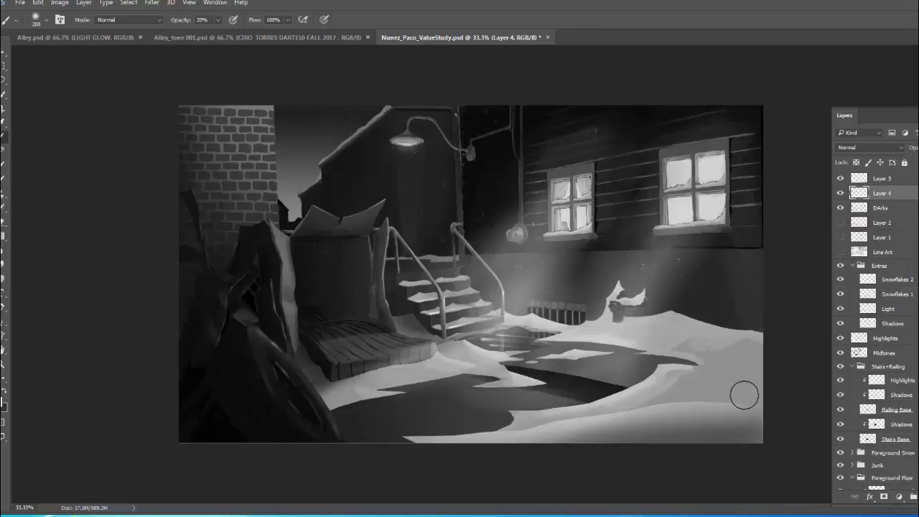
key("l")
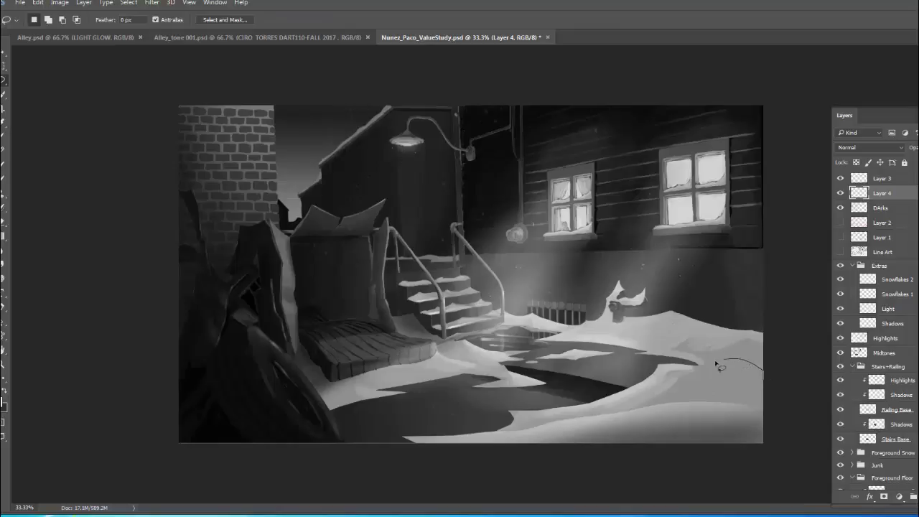
mouse_move(657, 366)
left_mouse_down()
mouse_move(642, 383)
mouse_move(560, 412)
left_mouse_up()
mouse_move(654, 368)
left_mouse_down()
mouse_move(618, 391)
mouse_move(509, 412)
mouse_move(770, 413)
mouse_move(793, 391)
left_mouse_up()
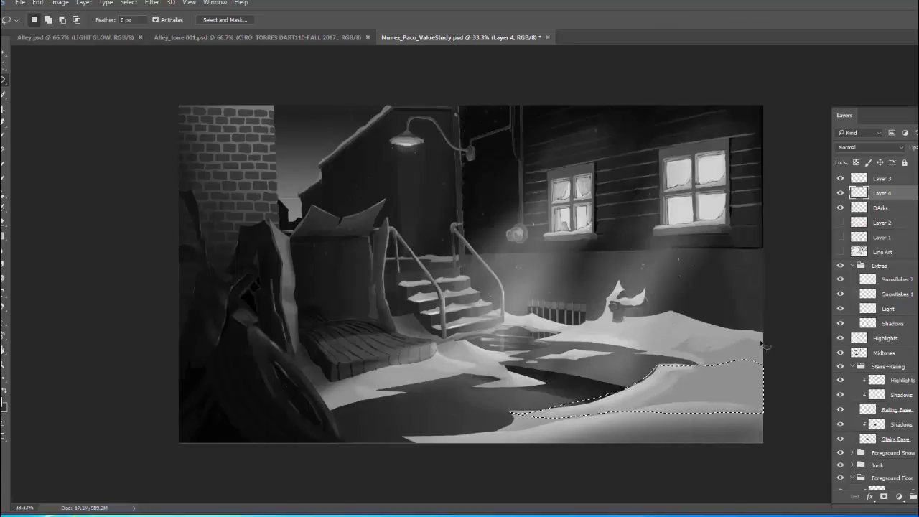
Refine the lasso selection along the road edge, adding and subtracting small areas to follow the snow bank's outline.
key("ctrl+plus")
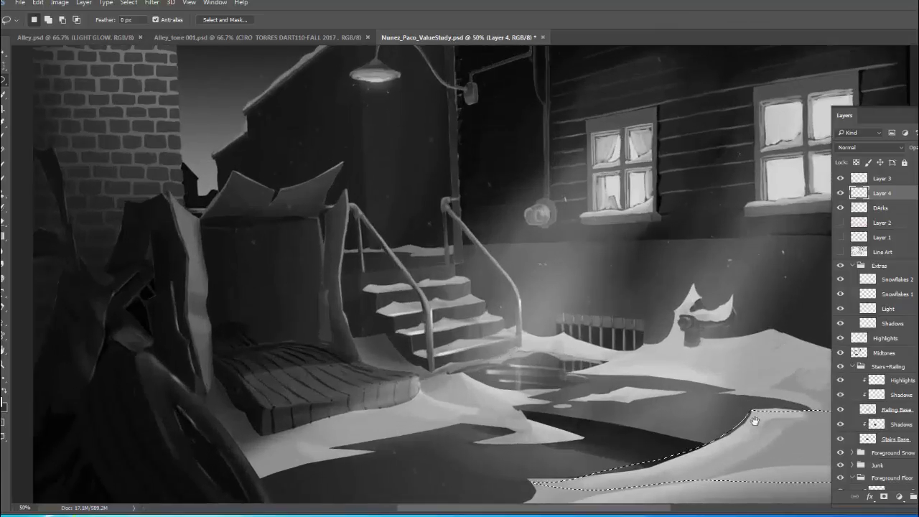
left_click_drag(754, 422, 706, 324)
key("shift")
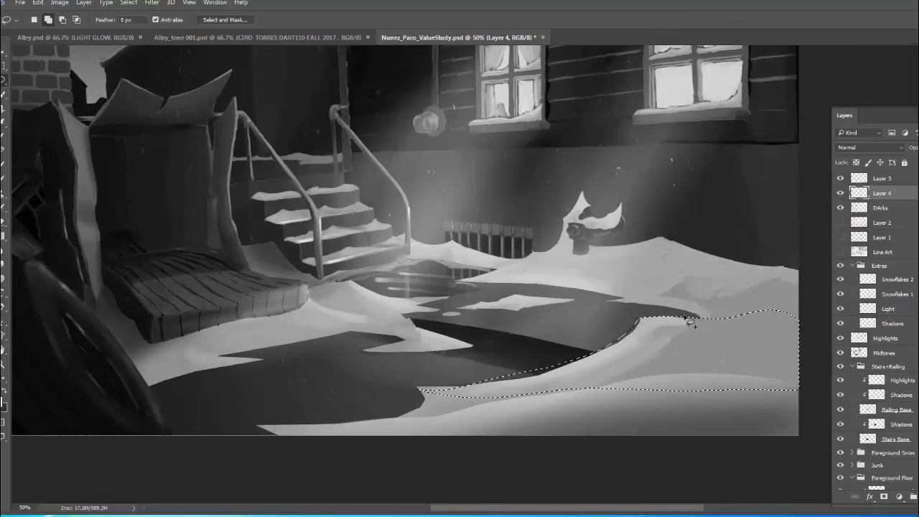
key("alt")
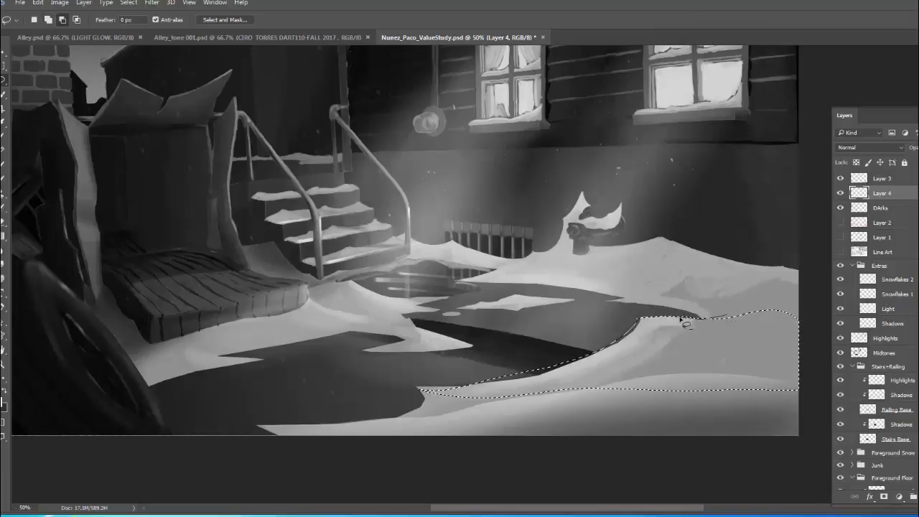
key("alt")
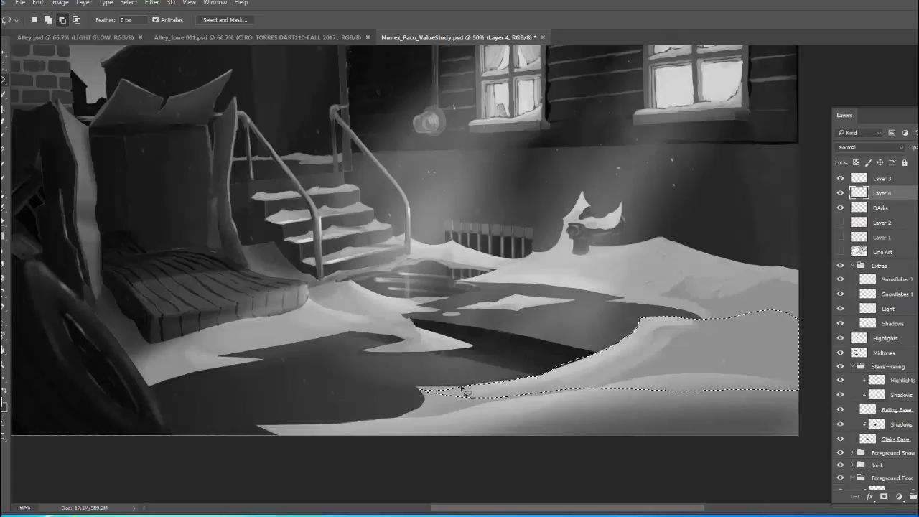
key("shift")
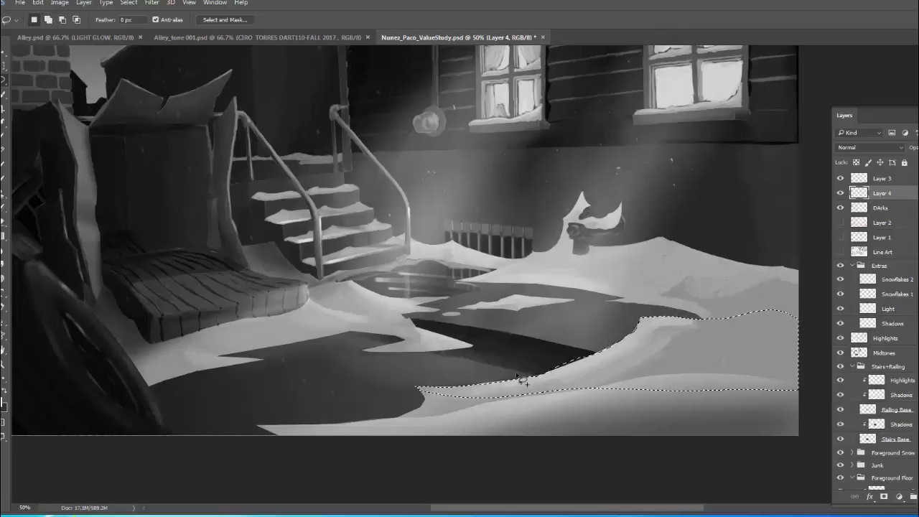
key("ctrl+minus")
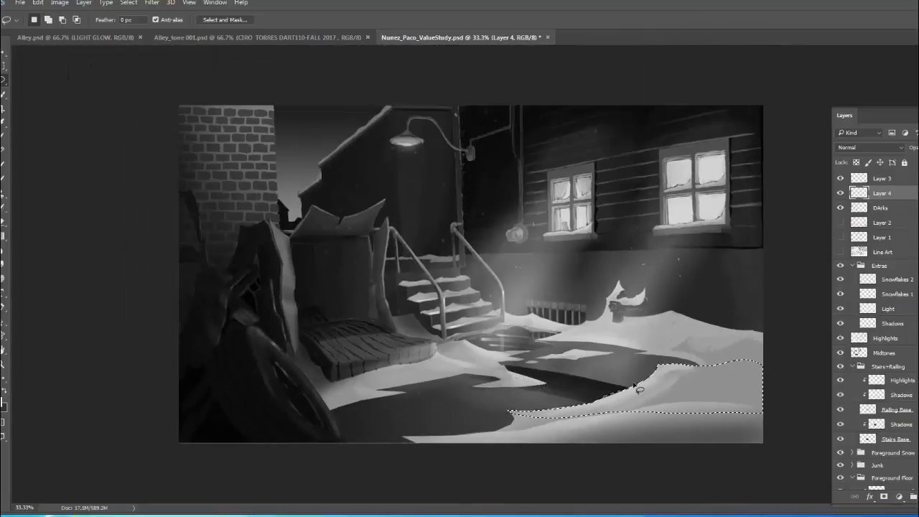
Hide the selection outline and brush light along the snow bank's crest and soft dark shading into its lower area at 20% opacity.
key("ctrl+d")
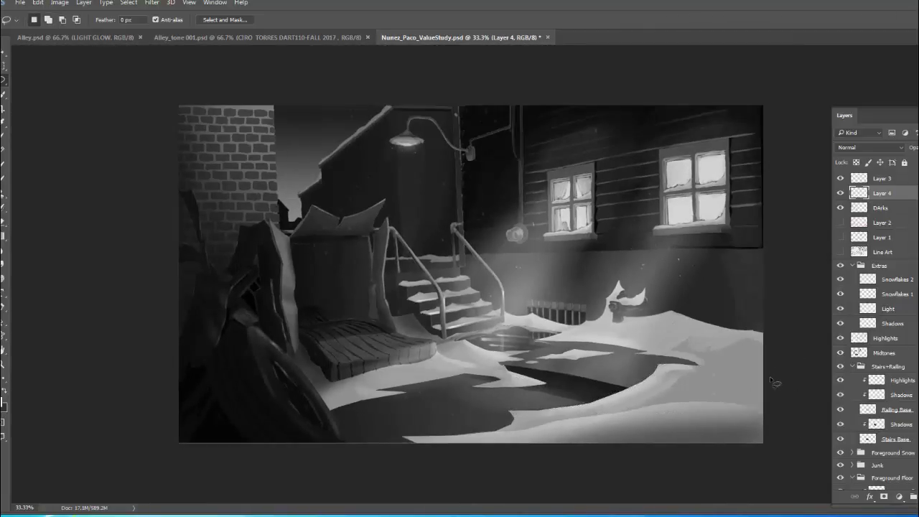
key("b")
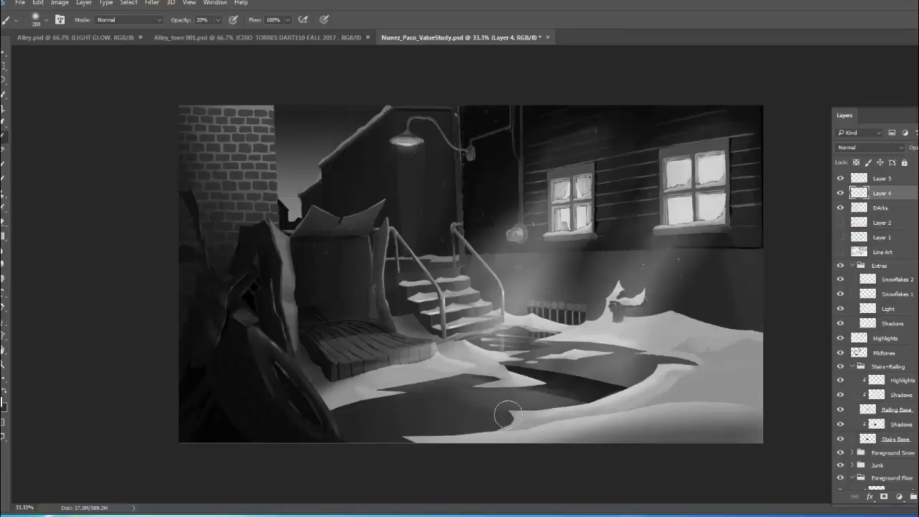
mouse_move(606, 399)
left_mouse_down()
mouse_move(641, 376)
mouse_move(691, 369)
mouse_move(548, 408)
left_mouse_up()
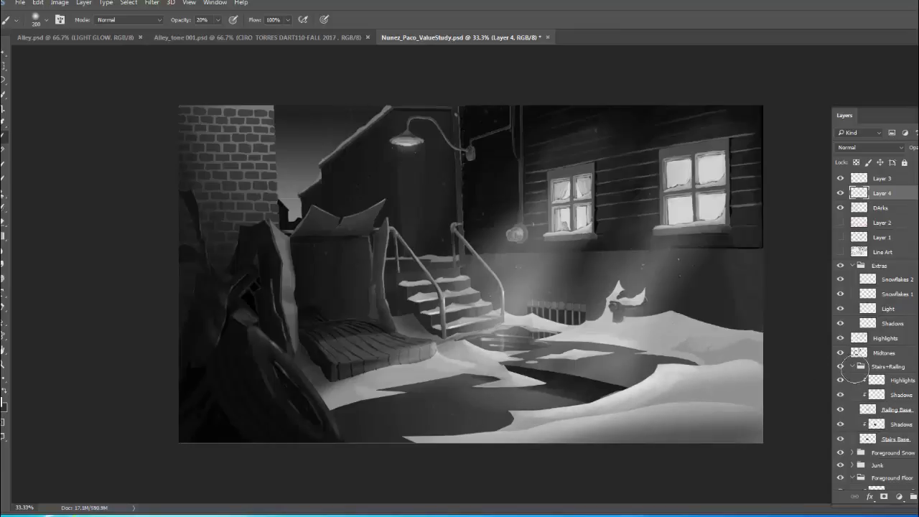
key("x")
mouse_move(745, 428)
left_mouse_down()
mouse_move(762, 381)
mouse_move(753, 419)
mouse_move(640, 409)
left_mouse_up()
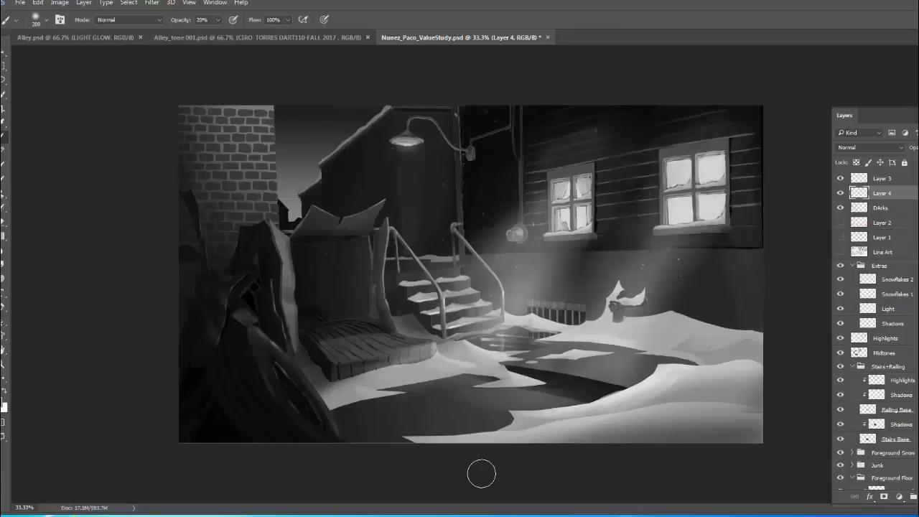
Toggle the visibility of Layer 4 and Layer 3 to compare the snow with and without the new shading.
key("Return")
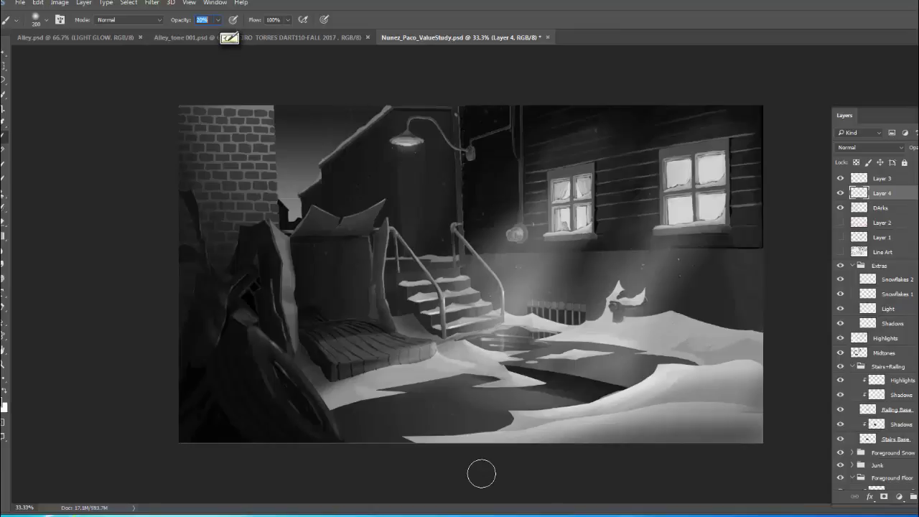
key("BackSpace")
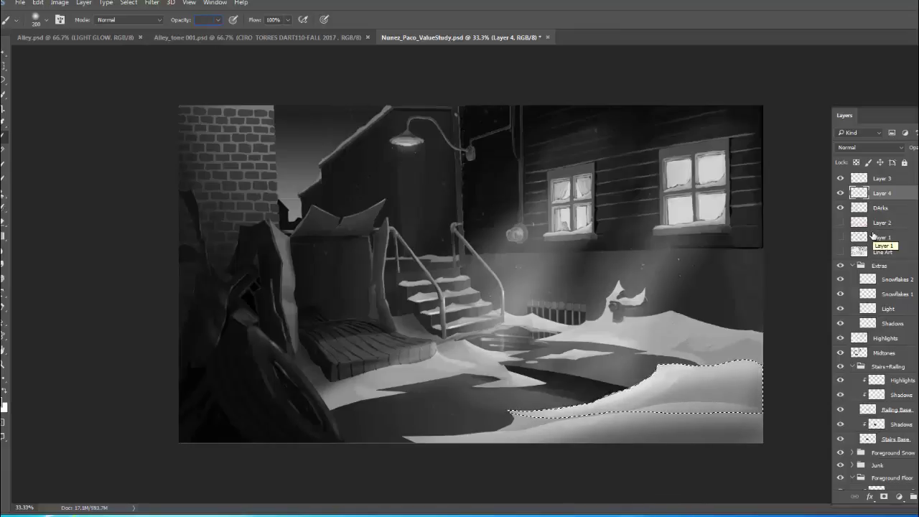
key("ctrl+d")
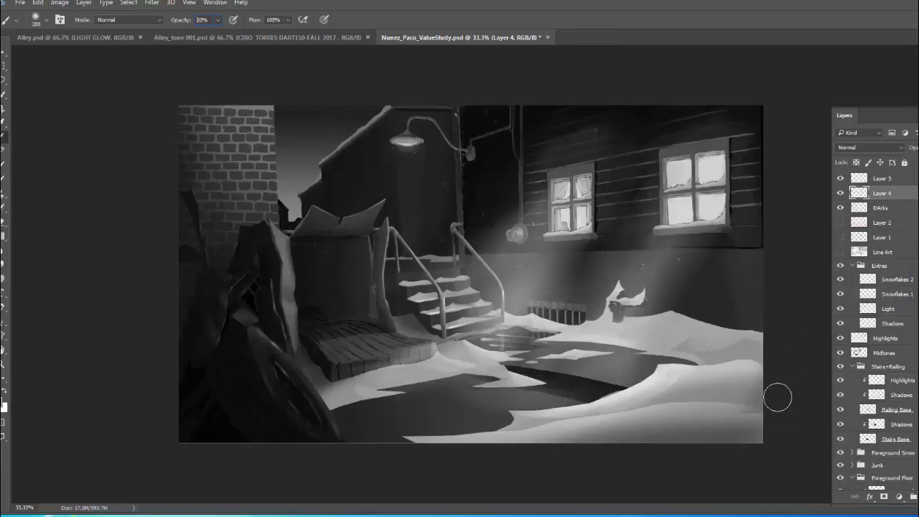
left_click(840, 193)
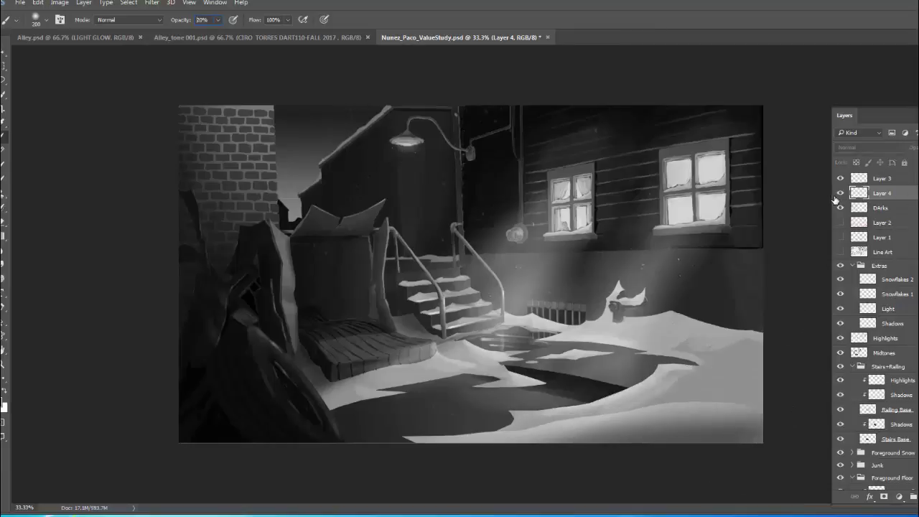
left_click(840, 193)
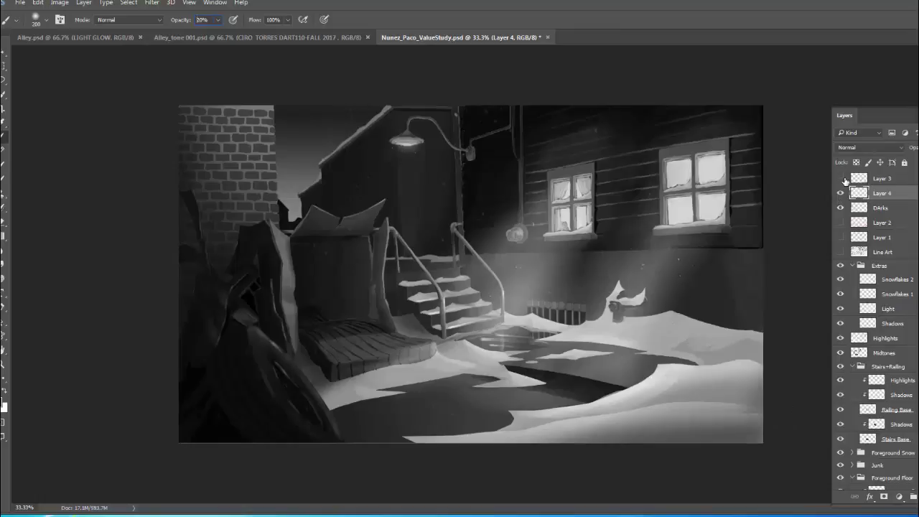
Select Layer 3 and Layer 4, leaving out DArks, and merge them into a single layer.
left_click(895, 178, "shift")
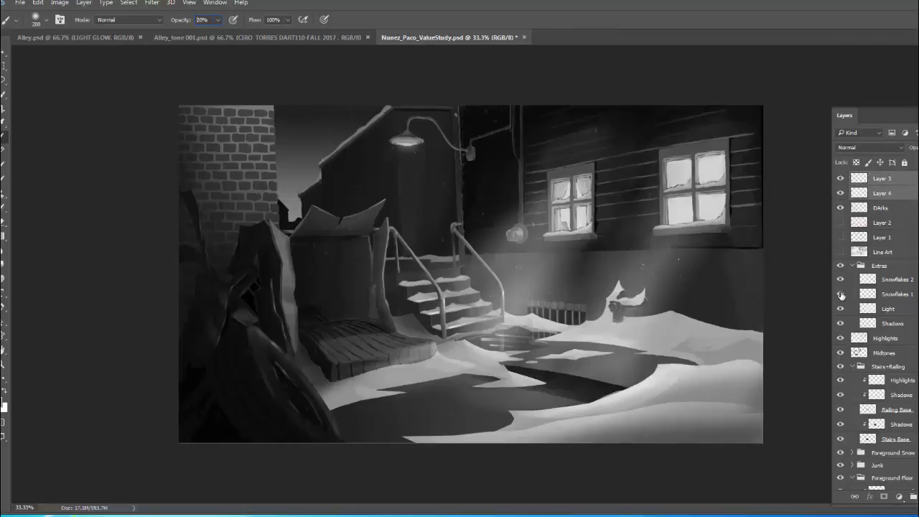
left_click(908, 179)
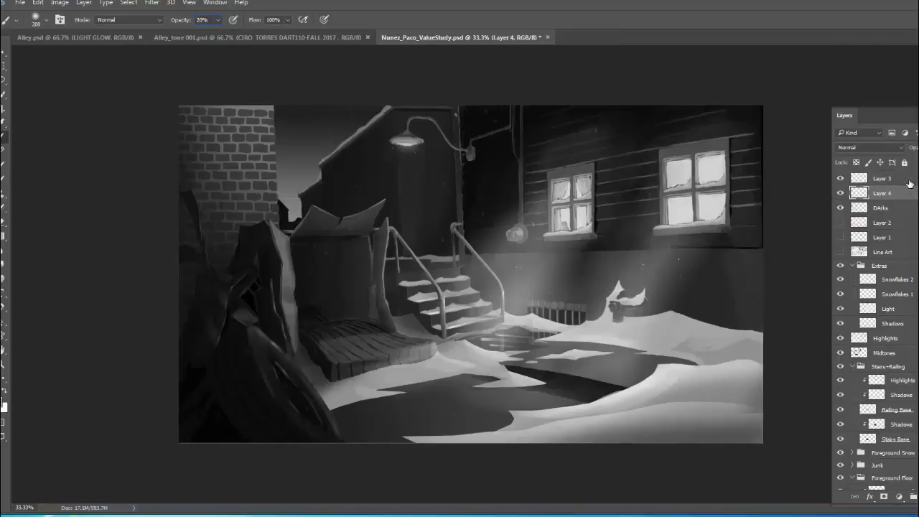
left_click(897, 208, "shift")
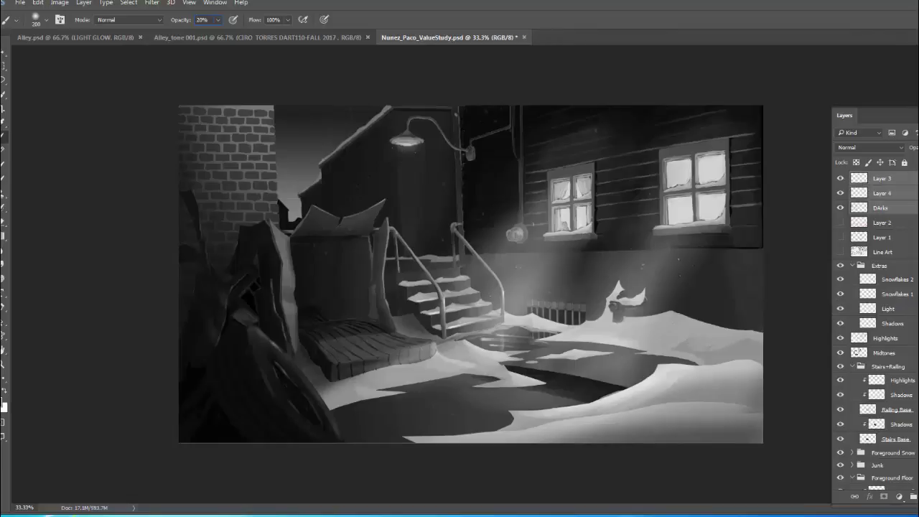
left_click(917, 207, "ctrl")
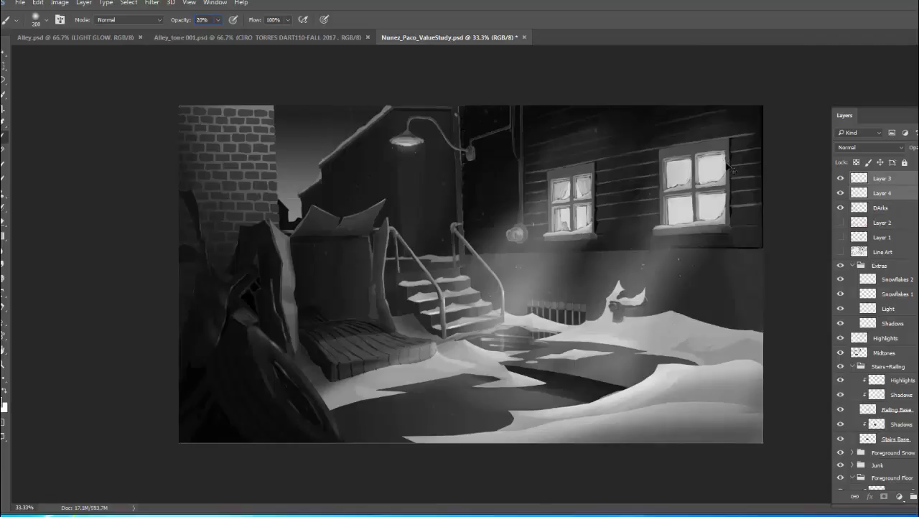
key("ctrl+e")
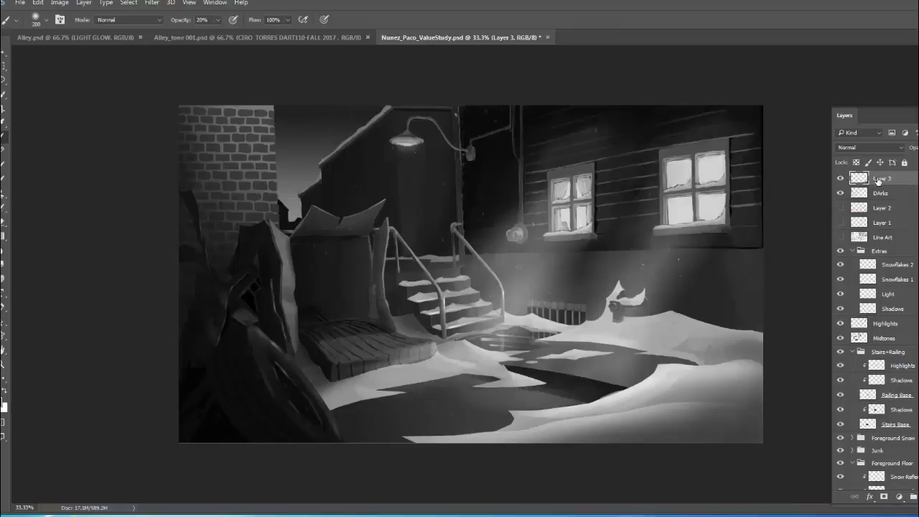
Create a new layer and lasso one patch across the road below the platform and another across the road and foreground snow.
key("ctrl+shift+alt+n")
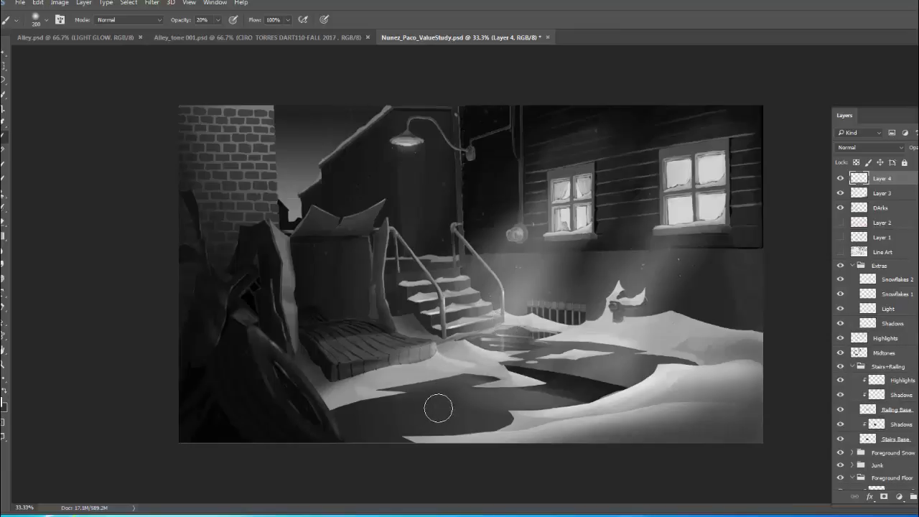
key("l")
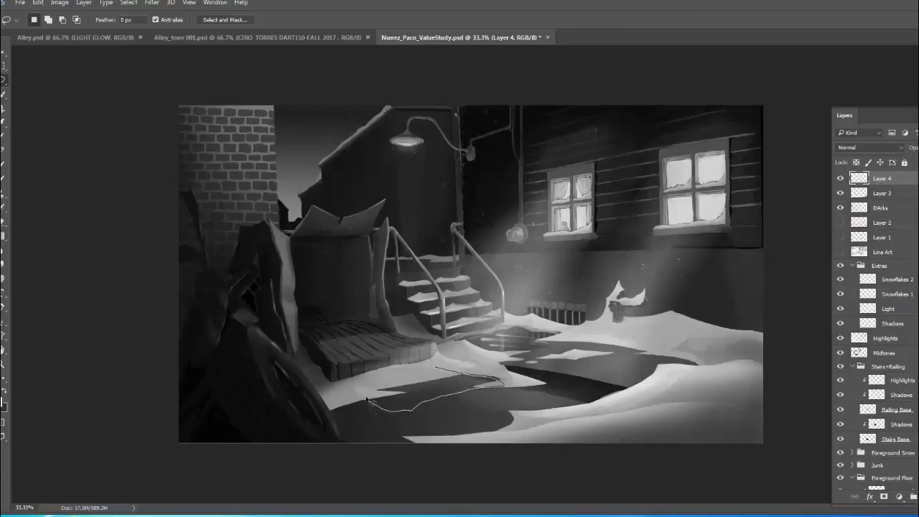
left_click_drag(357, 386, 391, 373)
left_click_drag(452, 356, 439, 366)
key("shift")
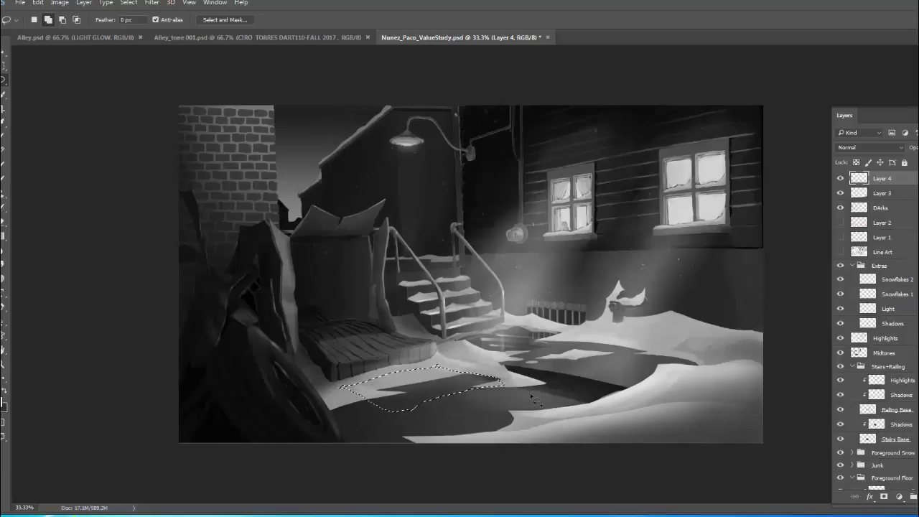
mouse_move(472, 408)
left_mouse_down()
mouse_move(414, 425)
mouse_move(506, 450)
mouse_move(553, 431)
mouse_move(533, 399)
mouse_move(575, 406)
left_mouse_up()
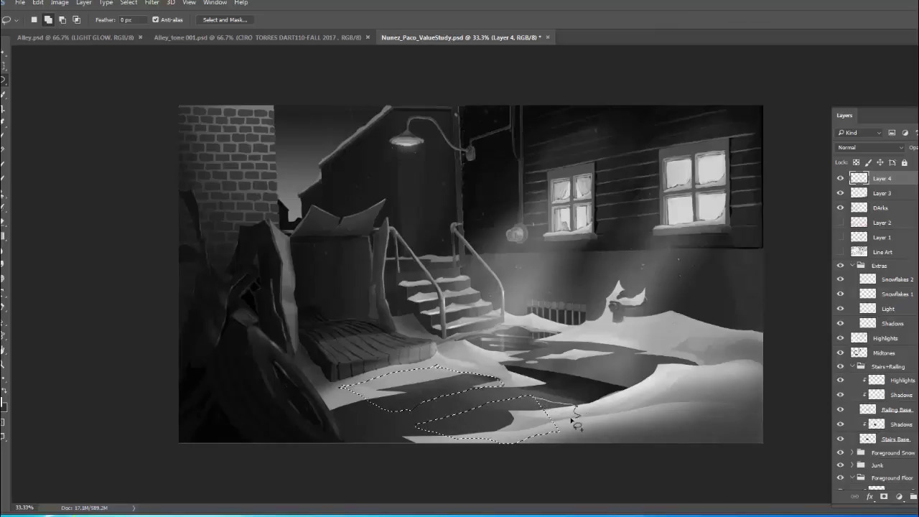
left_click_drag(575, 424, 551, 431)
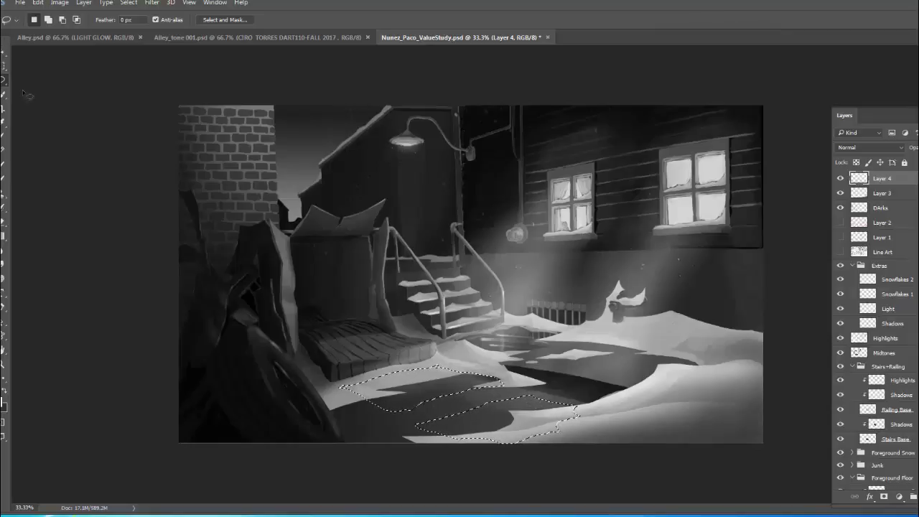
Dismiss the selection outline and brush soft light over the road beside the snow banks at 20% opacity.
key("b")
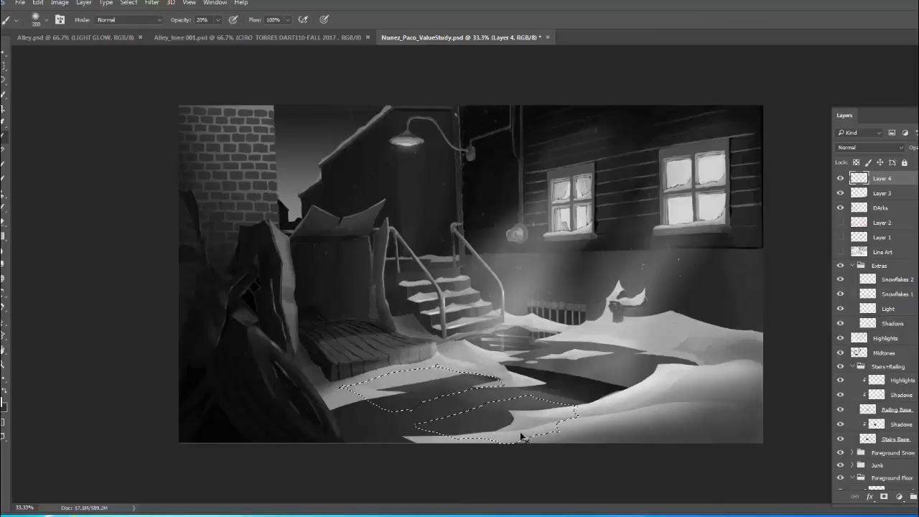
key("ctrl+d")
left_click_drag(479, 382, 385, 388)
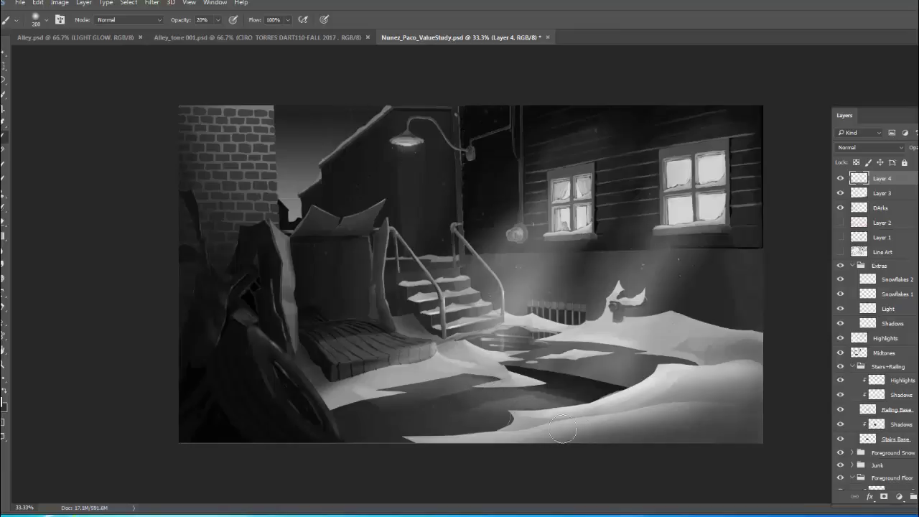
left_click_drag(411, 386, 442, 383)
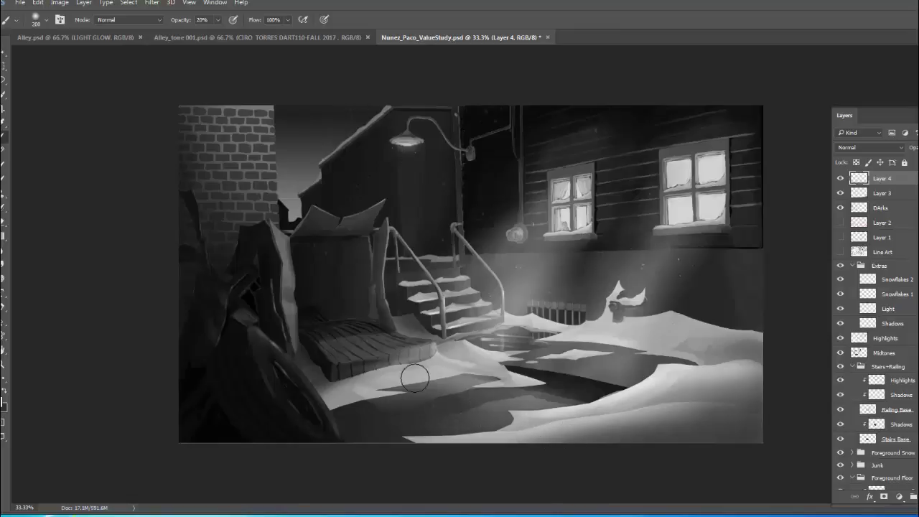
left_click_drag(484, 373, 459, 386)
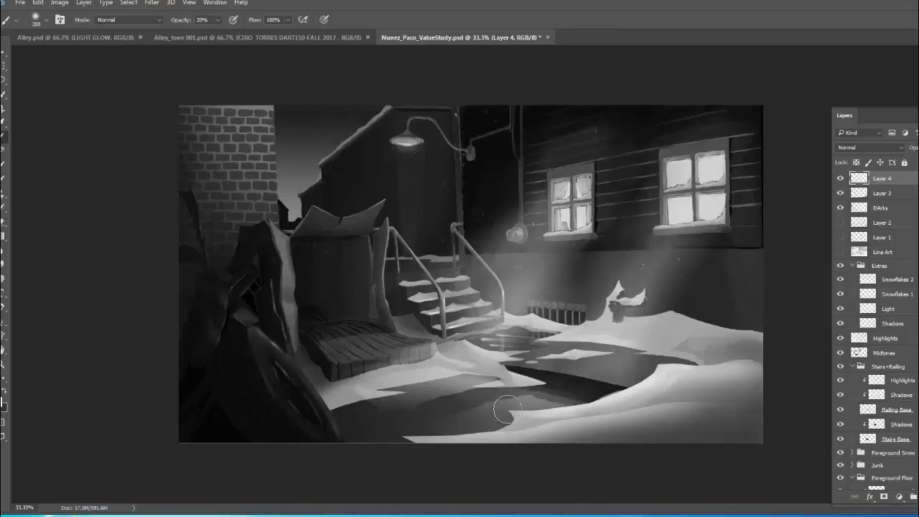
Resize the brush to 150 px and extend the soft cast light across the road between the snow banks.
key("bracketleft")
key("bracketleft")
key("bracketleft")
key("bracketleft")
key("bracketleft")
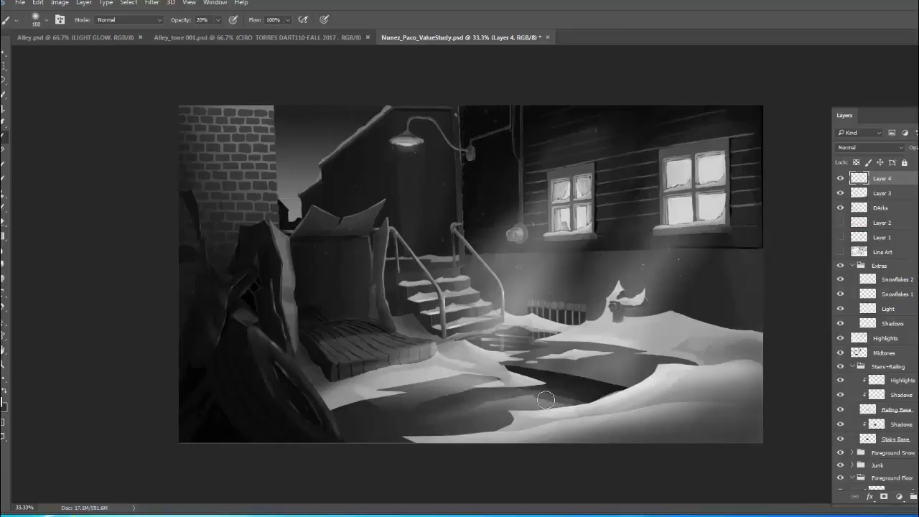
key("bracketright")
key("bracketright")
key("bracketright")
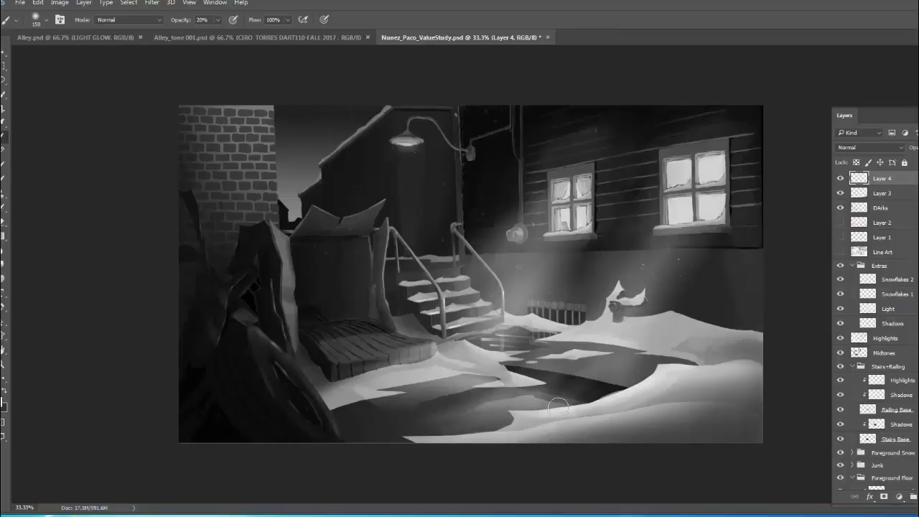
mouse_move(463, 386)
left_mouse_down()
mouse_move(415, 395)
mouse_move(474, 382)
mouse_move(413, 383)
mouse_move(422, 374)
mouse_move(432, 376)
mouse_move(377, 385)
left_mouse_up()
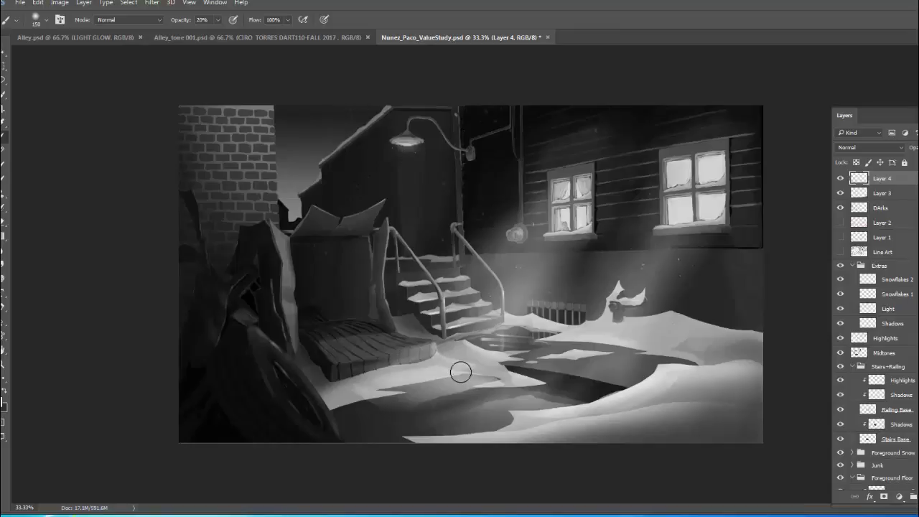
Refine the cast light on the road with a 70 px brush at 5% opacity, comparing Layer 4 hidden and shown.
key("bracketleft")
key("bracketleft")
key("bracketleft")
key("bracketleft")
key("bracketleft")
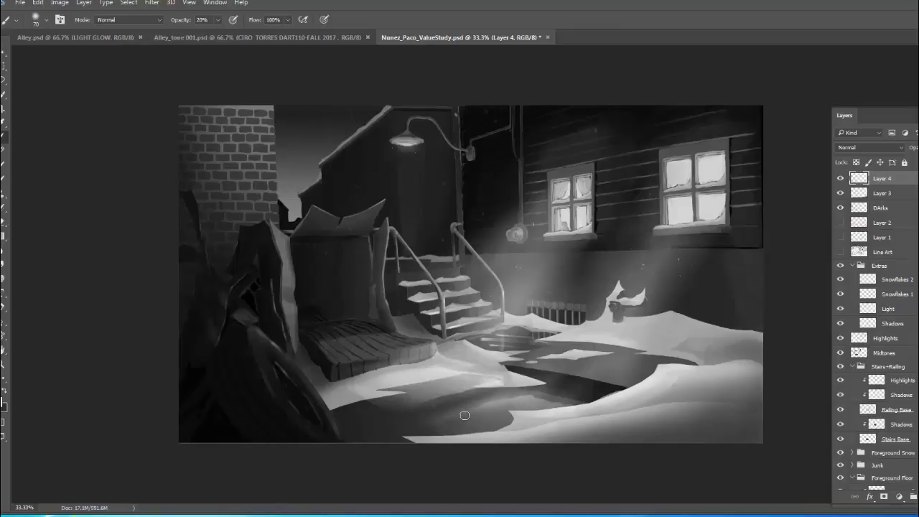
key("0")
key("5")
left_click(840, 179)
left_click(840, 179)
left_click_drag(405, 374, 539, 415)
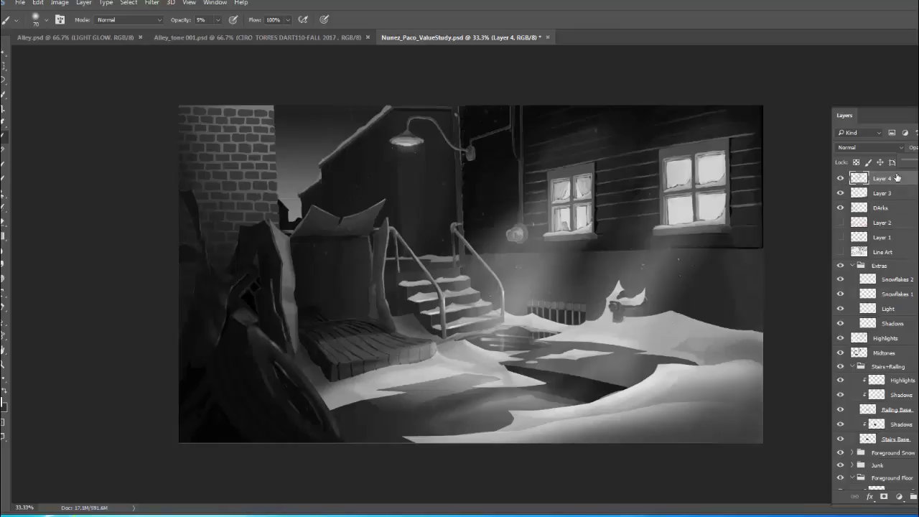
left_click_drag(422, 382, 491, 385)
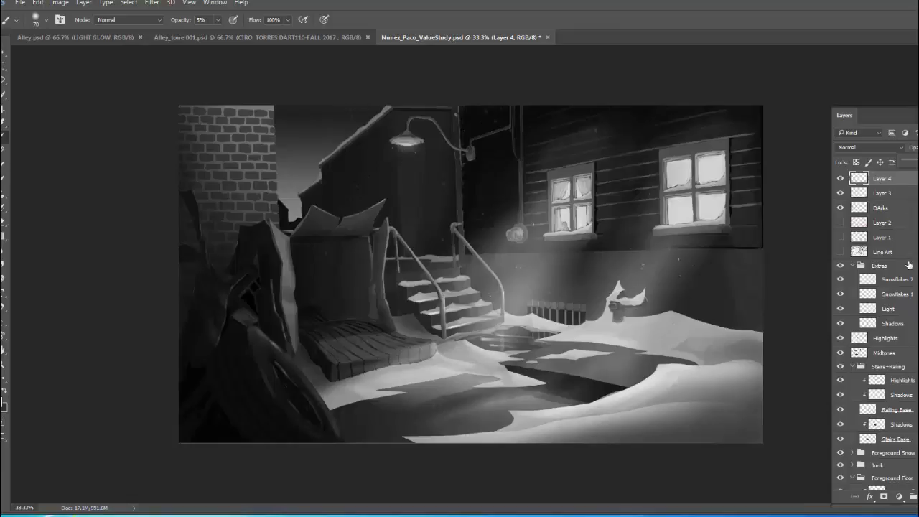
Create a new layer above Layer 4 and rename it TEX.
key("ctrl+shift+alt+n")
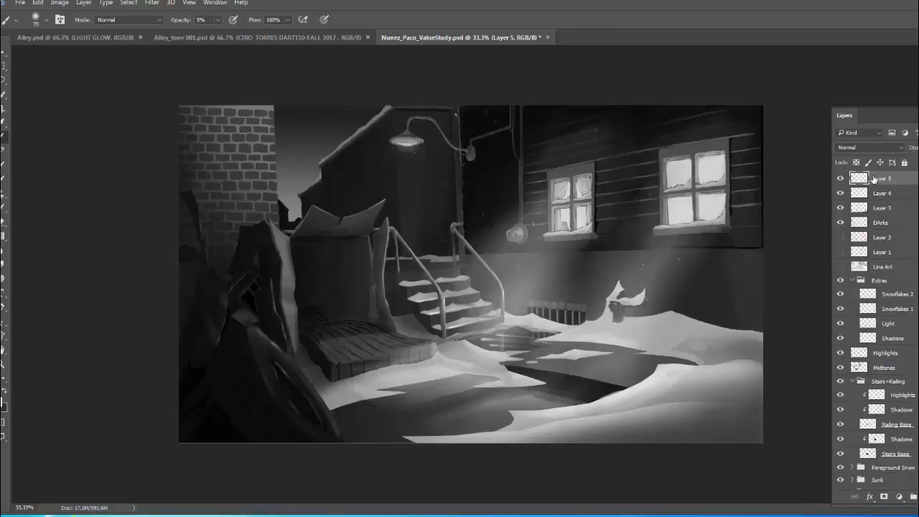
double_click(881, 178)
type("Te")
key("Return")
Toggle the visibility of Layer 4 and Layer 3 to check what each one contributes.
left_click(881, 193)
left_click(840, 193)
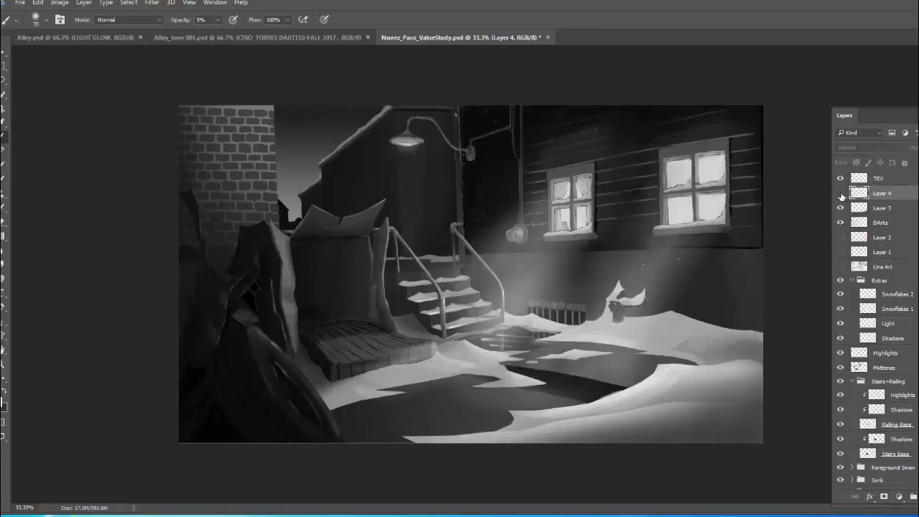
left_click(839, 193)
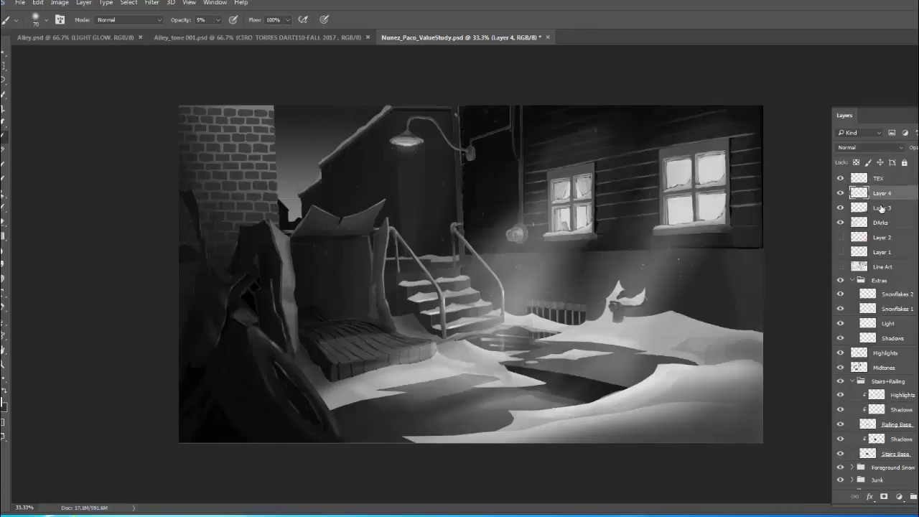
left_click(839, 208)
left_click(840, 208)
Rename Layer 3 as Snnow and Layer 4 as Cast Light.
double_click(878, 207)
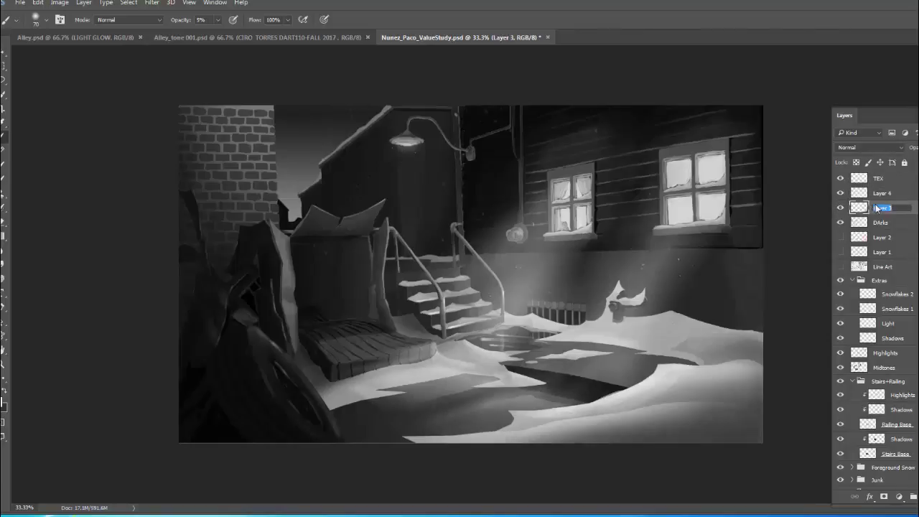
type("Snnow")
key("Return")
double_click(881, 193)
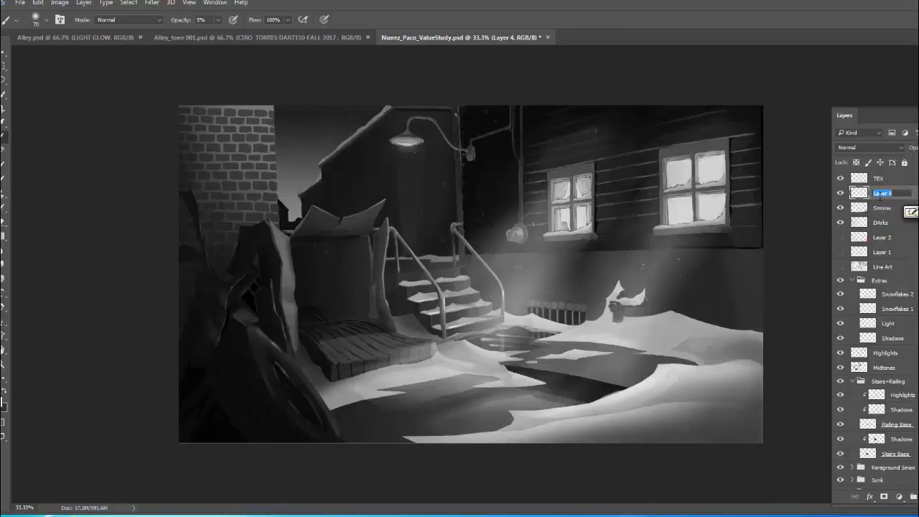
type("Cast Light")
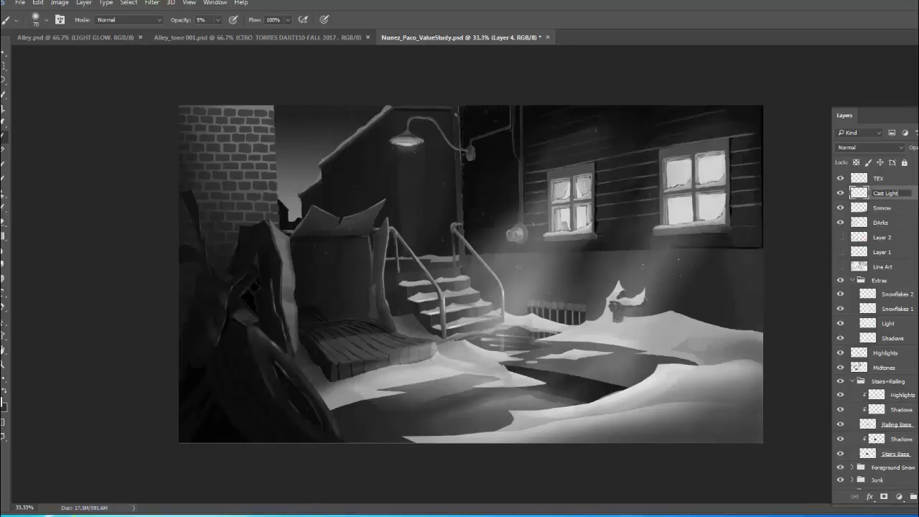
key("Return")
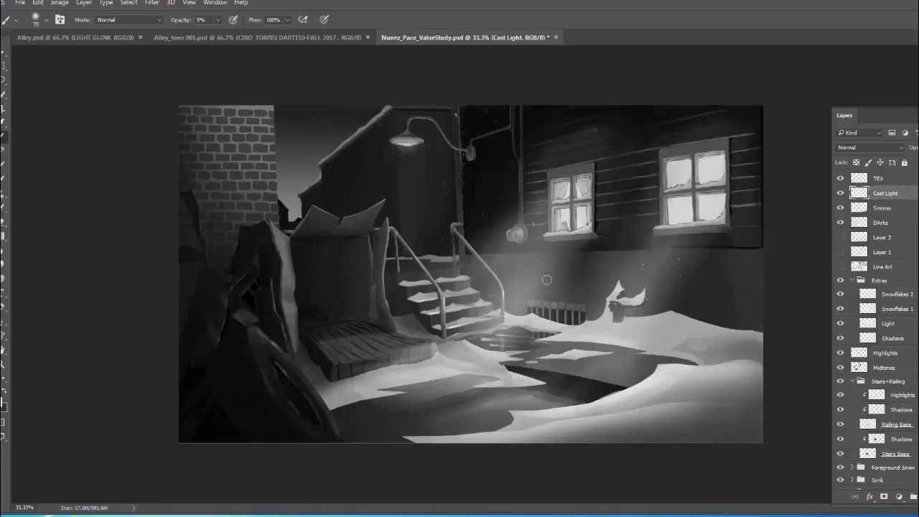
Pick the 731 px broken texture brush and stamp it once in dark at 100% opacity beside the stairs on the TEX layer.
right_click(363, 206)
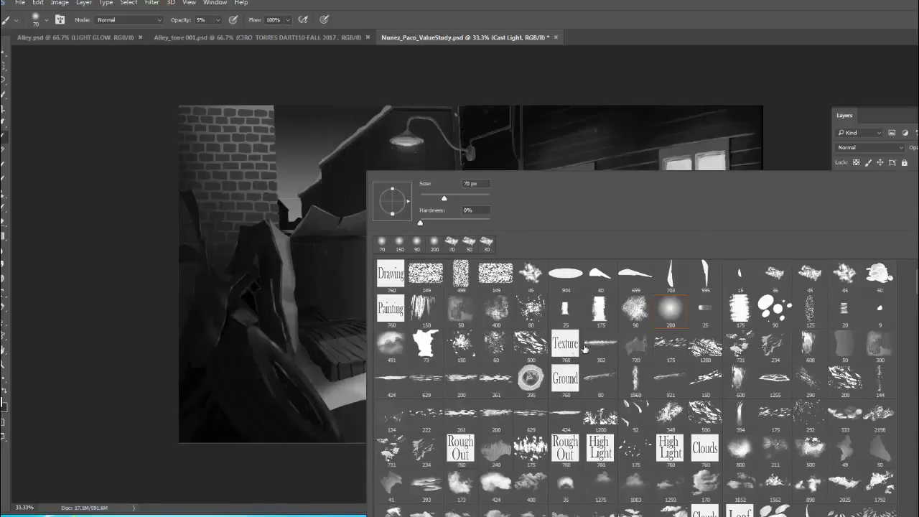
left_click(739, 346)
left_click(646, 72)
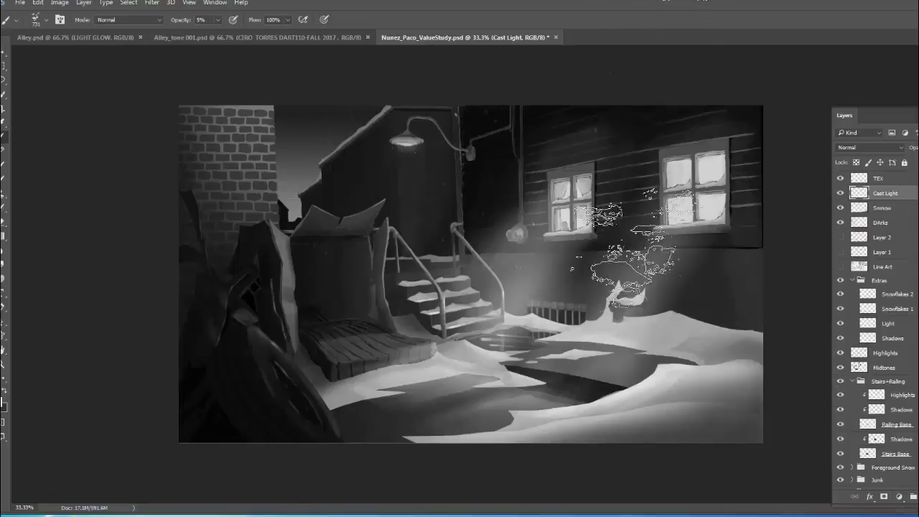
key("super")
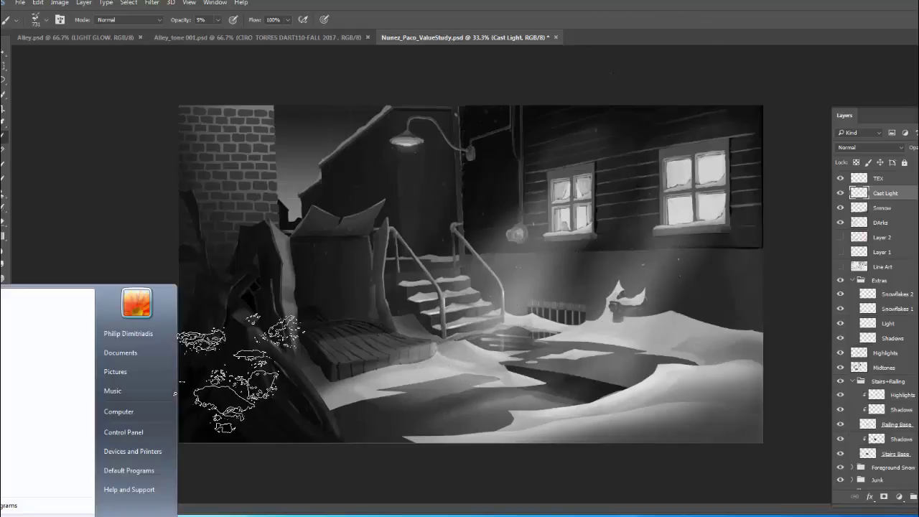
key("super")
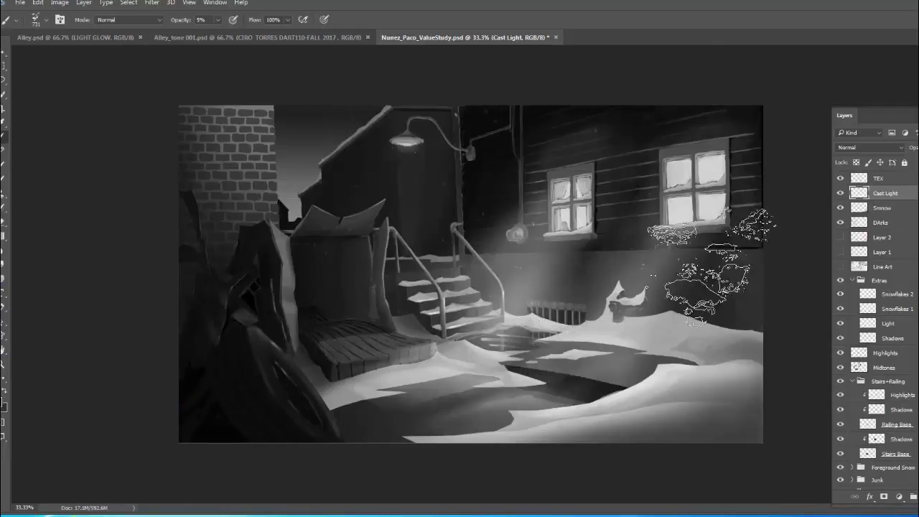
left_click(900, 180)
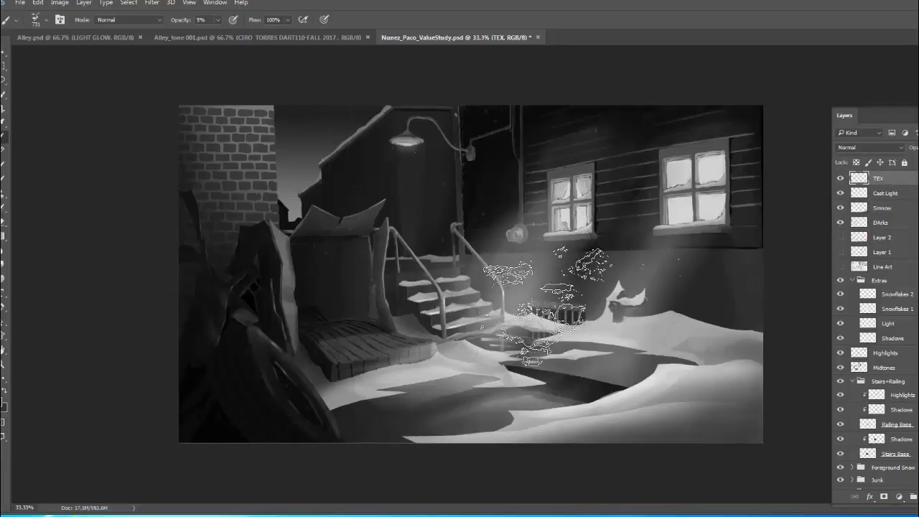
left_click(547, 307)
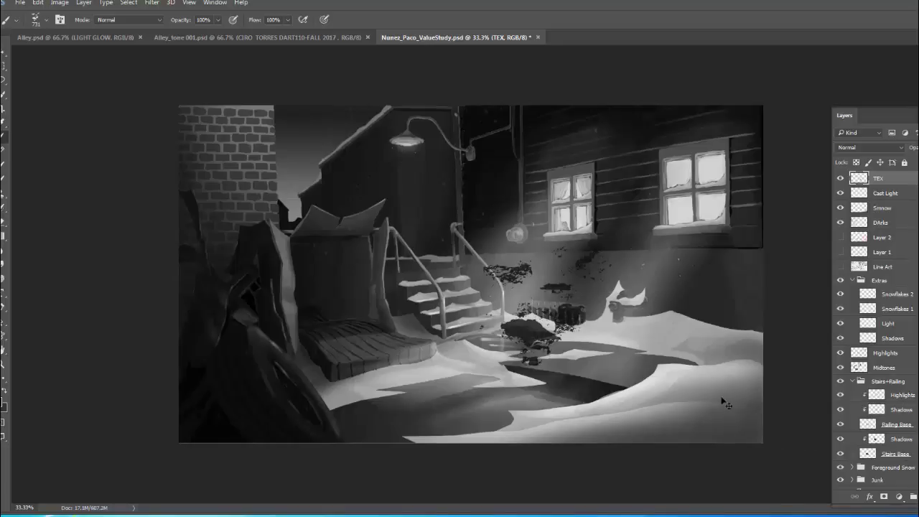
Scale the stamped texture to about 67% width and 54% height and place it on the wall beside the stair railing.
key("ctrl+t")
left_click_drag(616, 238, 625, 336)
left_click_drag(559, 335, 569, 290)
left_click_drag(621, 260, 590, 210)
left_click_drag(535, 241, 535, 255)
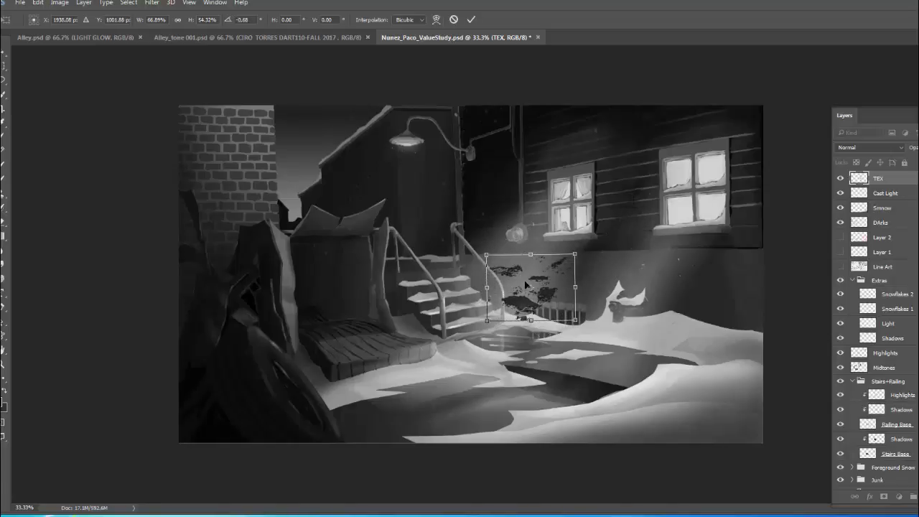
mouse_move(527, 288)
left_mouse_down()
mouse_move(511, 283)
mouse_move(551, 281)
mouse_move(503, 280)
left_mouse_up()
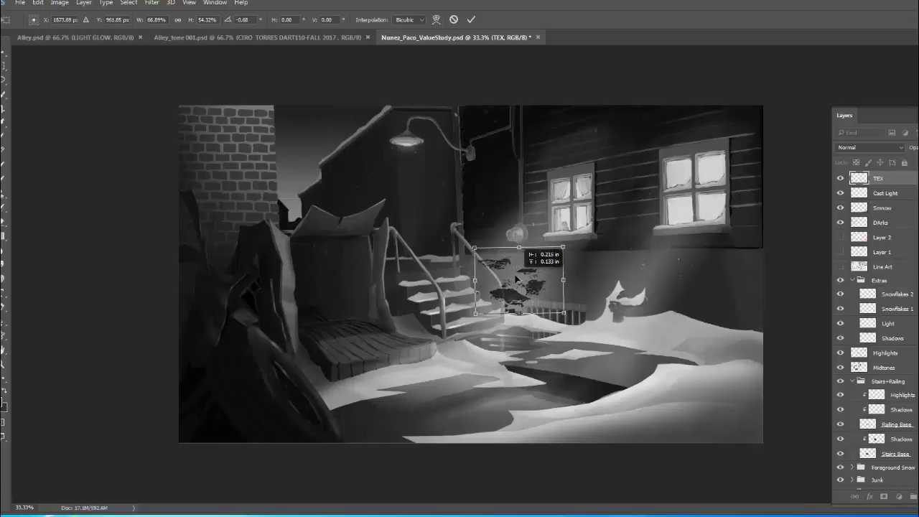
key("Return")
Sample the wall texture with a 125 px Clone Stamp and clone it above the hydrant at 60% opacity.
key("b")
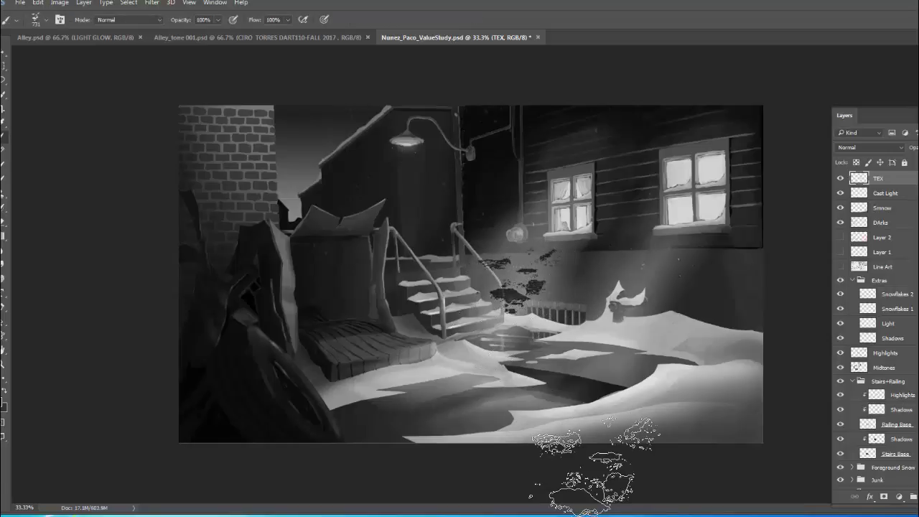
key("s")
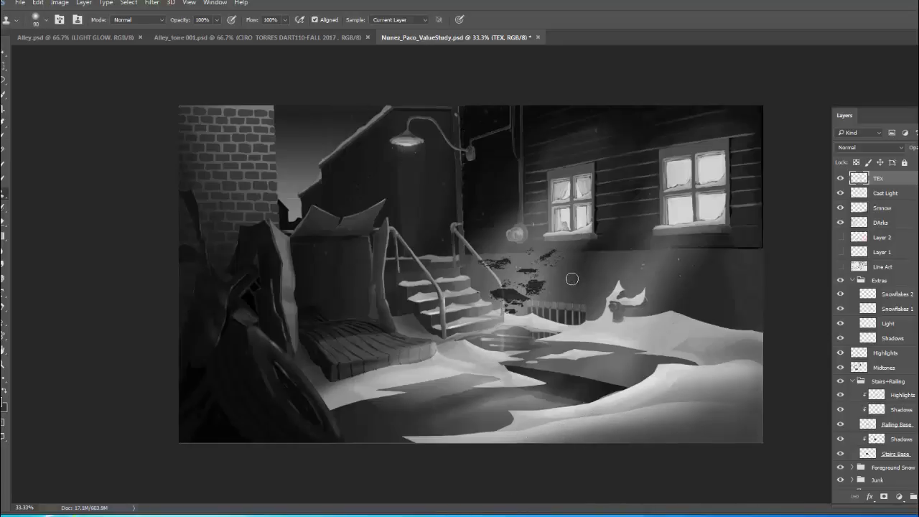
key("bracketright")
key("bracketright")
left_click(564, 280, "alt")
key("6")
mouse_move(630, 275)
left_mouse_down()
mouse_move(609, 274)
mouse_move(655, 278)
left_mouse_up()
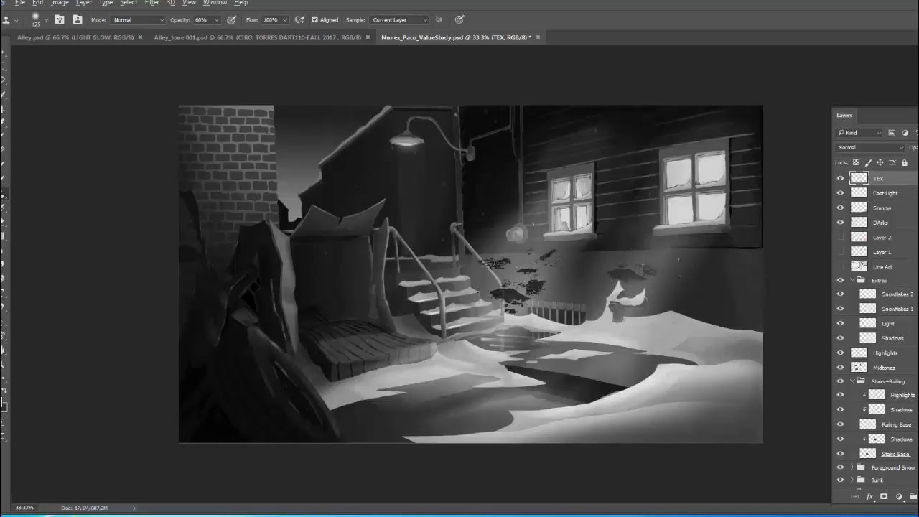
mouse_move(572, 268)
left_mouse_down()
mouse_move(622, 259)
mouse_move(572, 265)
left_mouse_up()
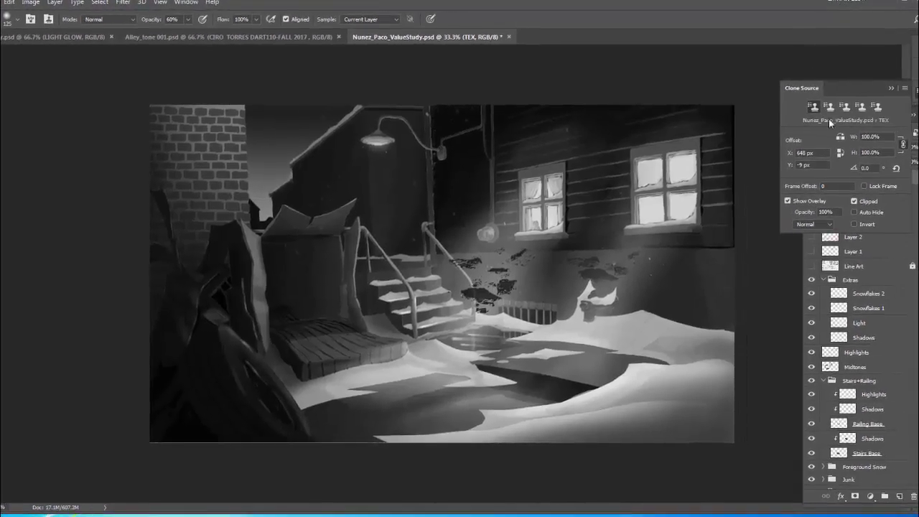
Set the Clone Source scale to 50% and clone a smaller texture patch onto the wall above the fence.
double_click(886, 136)
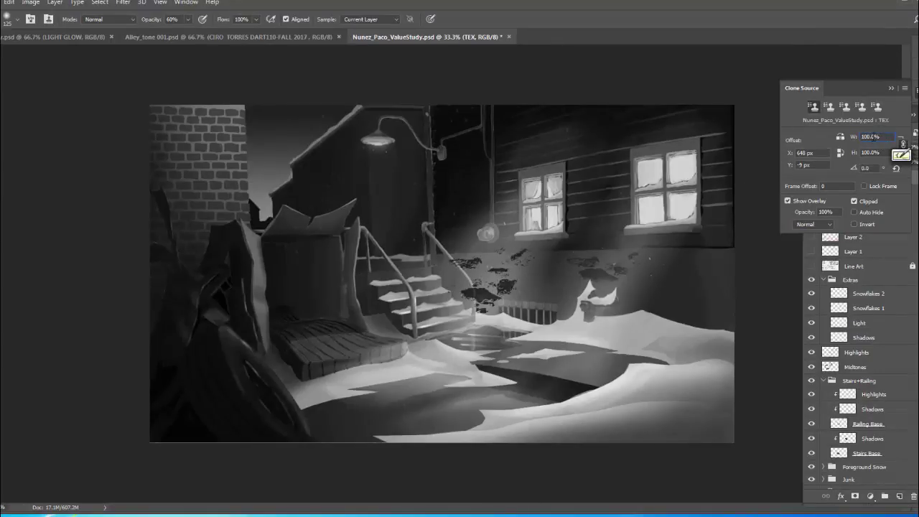
type("50")
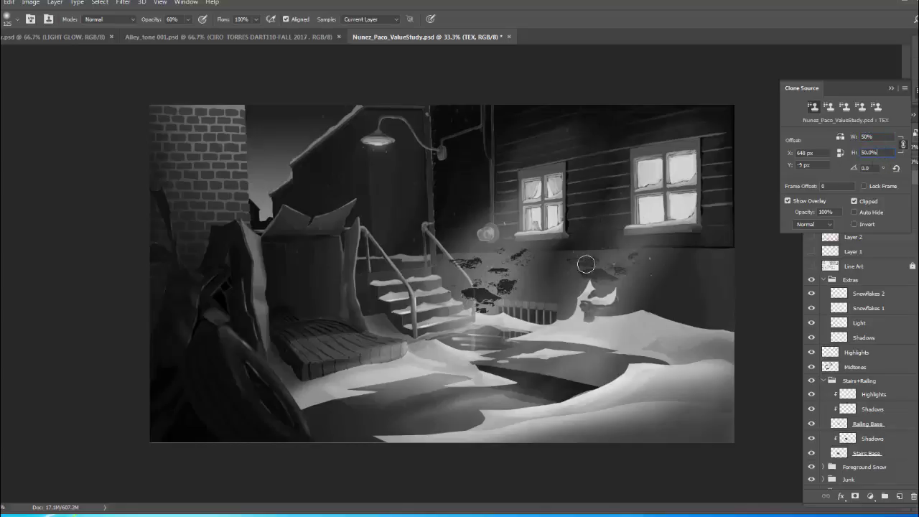
key("Escape")
left_click(479, 290, "alt")
left_click(768, 248)
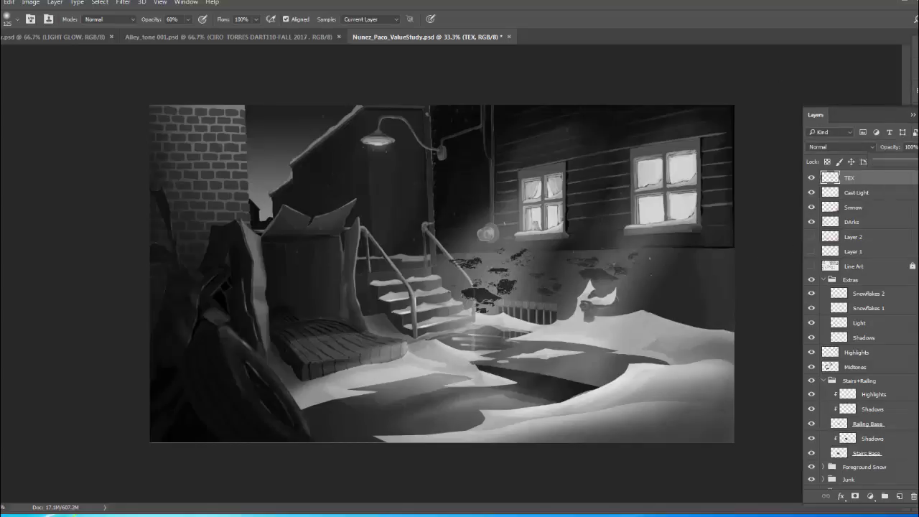
Lower the TEX layer's opacity to 13% and free-transform its wall texture.
left_click_drag(914, 162, 882, 162)
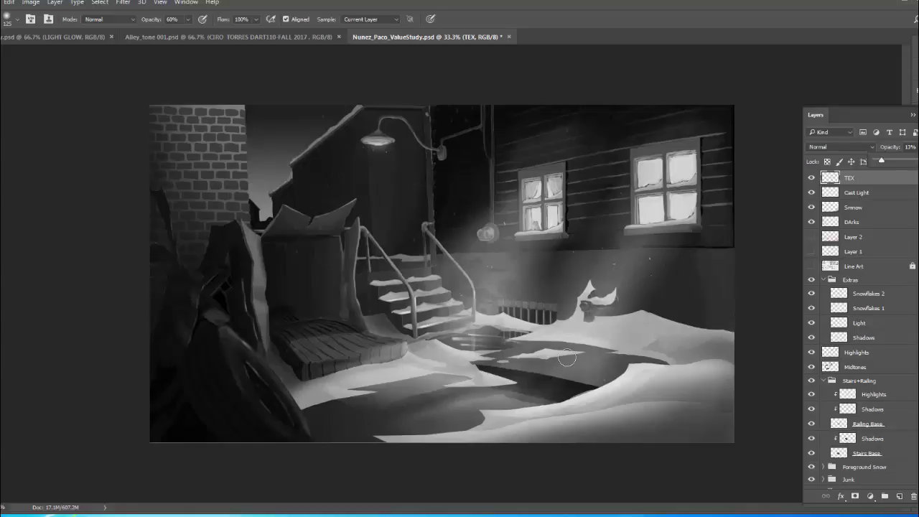
key("ctrl+t")
left_click_drag(546, 240, 532, 266)
key("Return")
Open the layer options for TEX.
right_click(876, 175)
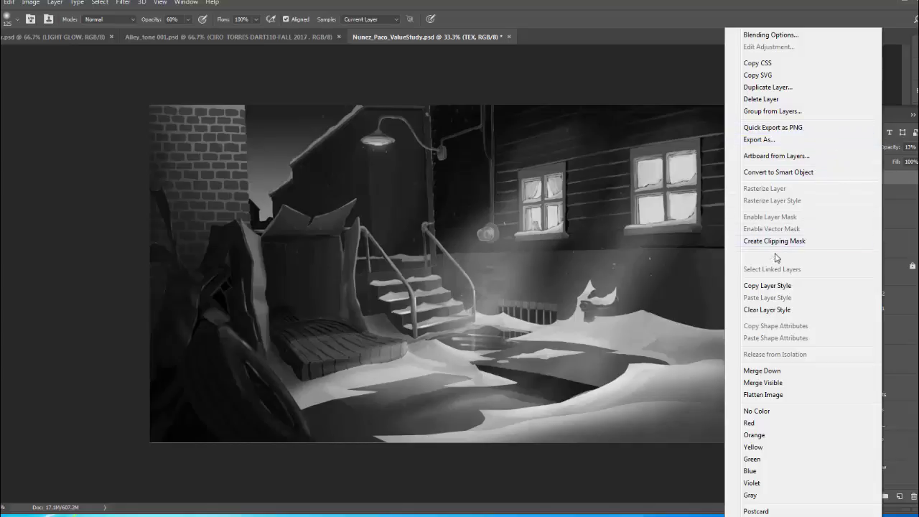
Duplicate the TEX layer within the same document, keeping the suggested name.
left_click(890, 188)
right_click(877, 186)
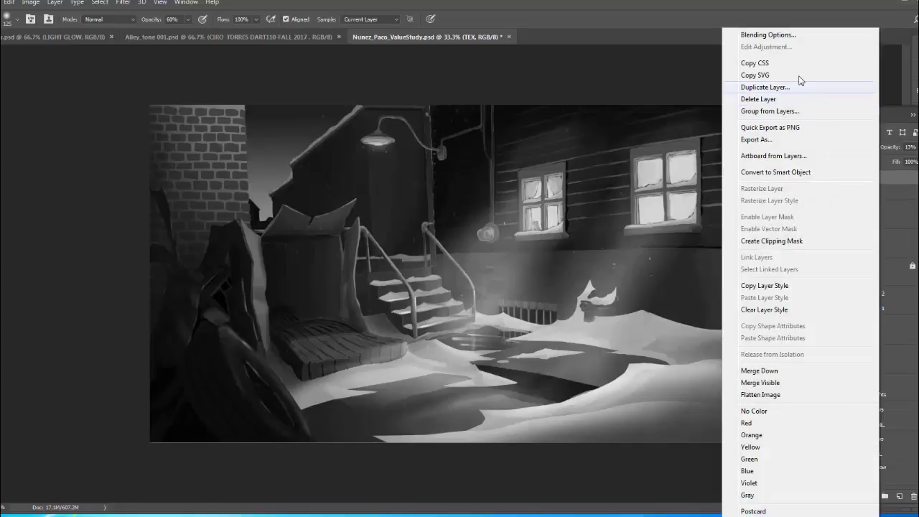
left_click(783, 87)
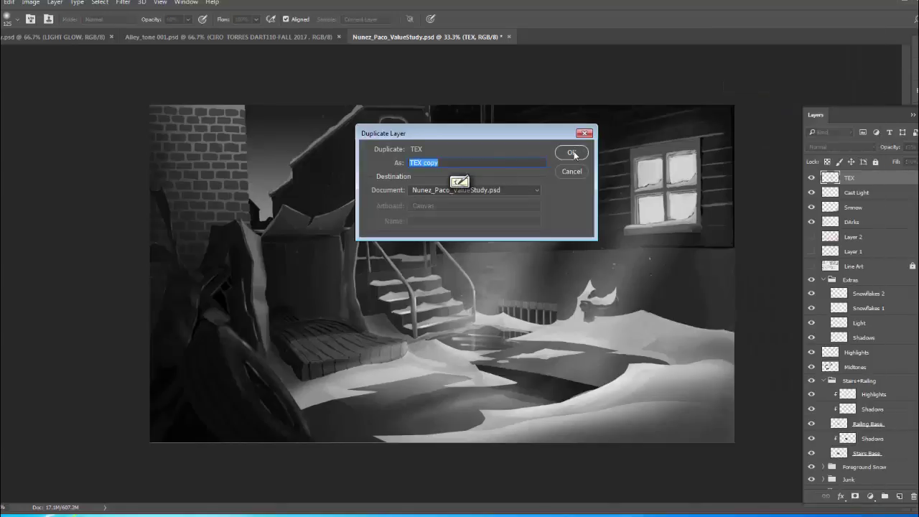
left_click(572, 153)
Move the TEX copy texture from beside the stairs onto the wall below the large window and rotate it.
key("v")
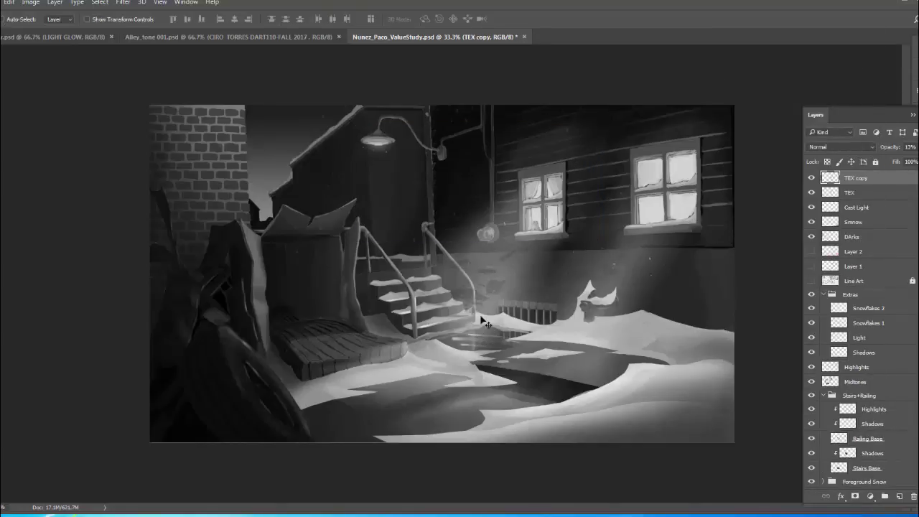
left_click_drag(480, 316, 668, 277)
key("ctrl+t")
left_click_drag(753, 209, 711, 279)
key("Return")
Darken the TEX copy layer using Levels with midtones 0.59 and output white 240, and merge it with the TEX layer.
key("ctrl+l")
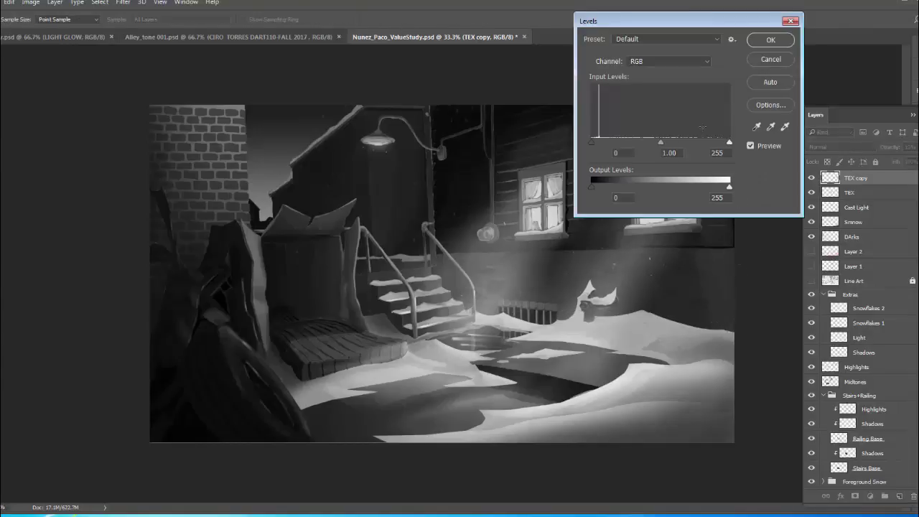
left_click_drag(662, 139, 682, 147)
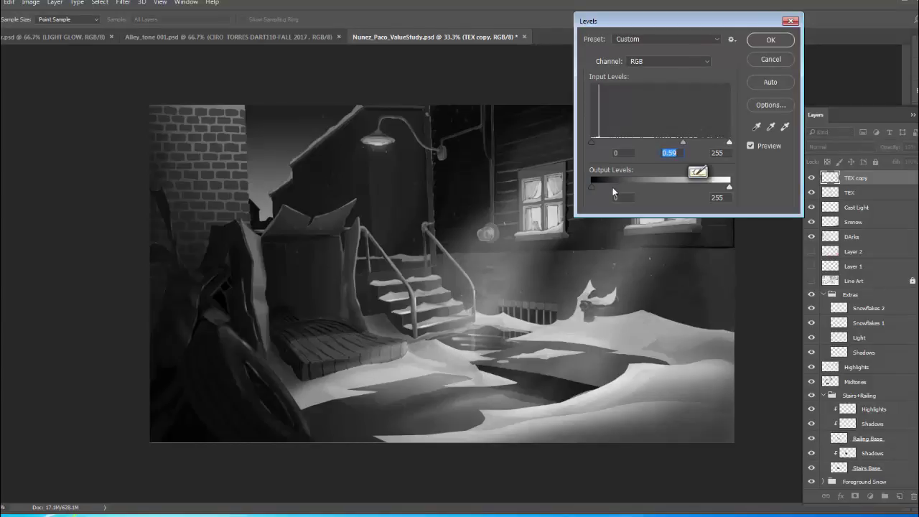
left_click_drag(592, 188, 662, 187)
mouse_move(596, 186)
left_mouse_down()
mouse_move(605, 186)
mouse_move(586, 189)
left_mouse_up()
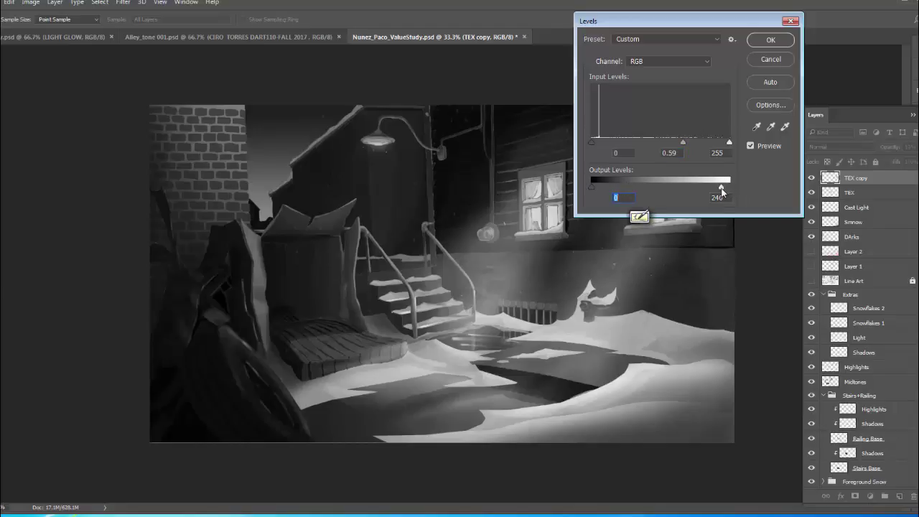
left_click(722, 188)
left_click(785, 41)
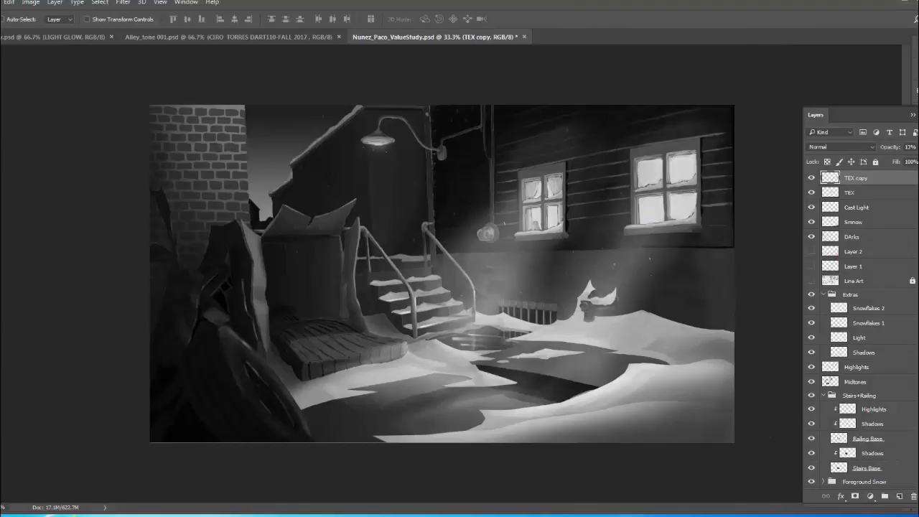
left_click(870, 193, "shift")
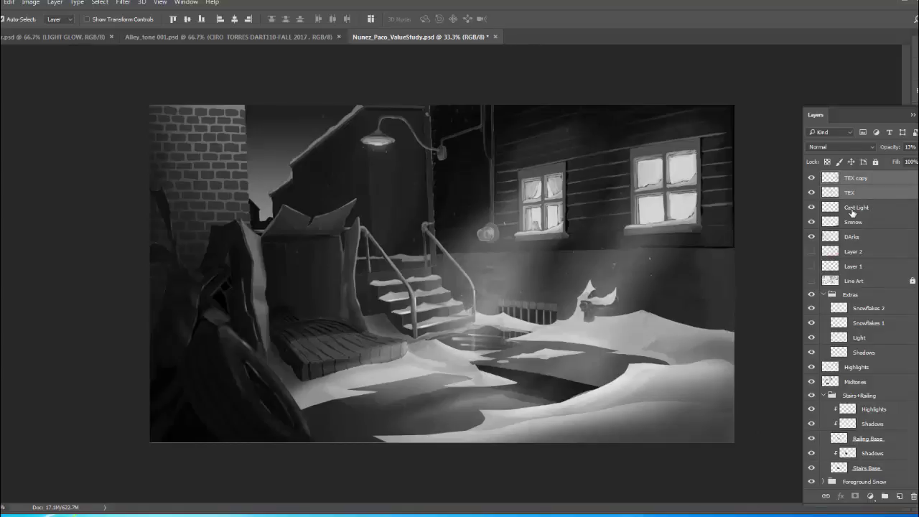
key("ctrl+e")
Choose the 80 px speckled splatter tip for the Brush tool.
key("b")
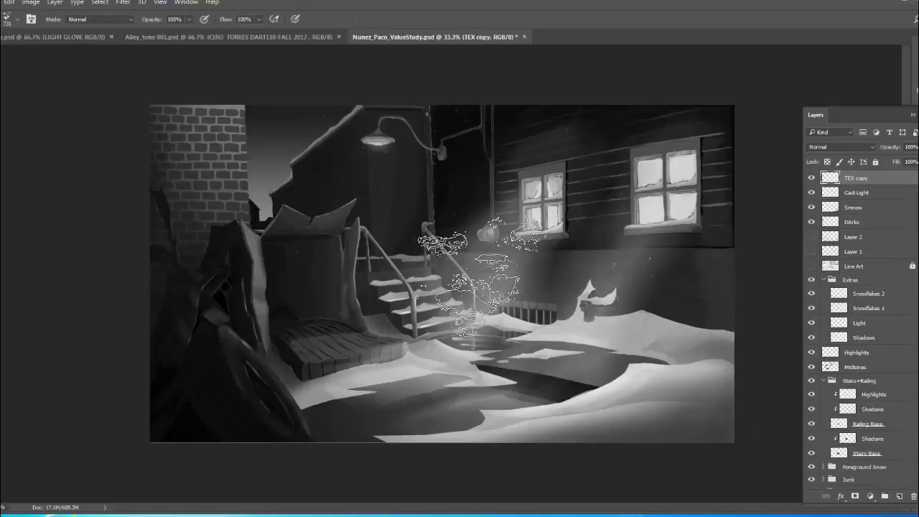
right_click(484, 285)
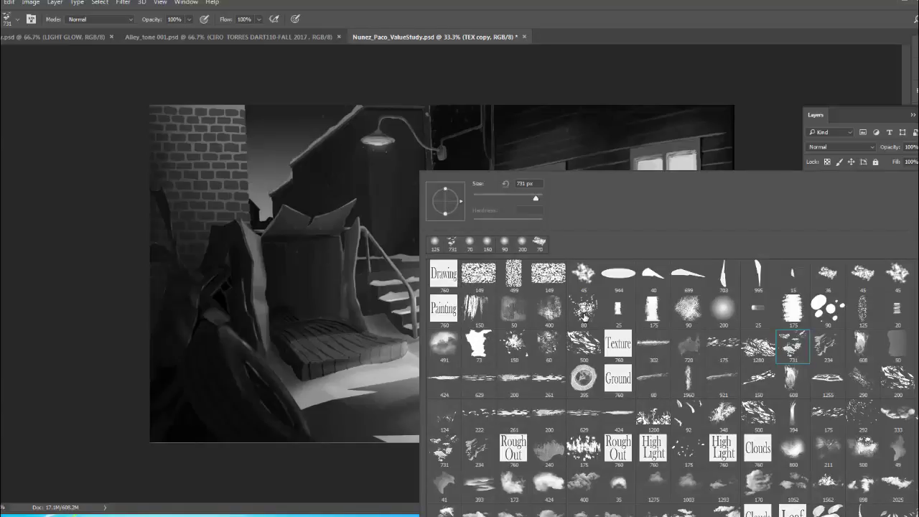
left_click(654, 70)
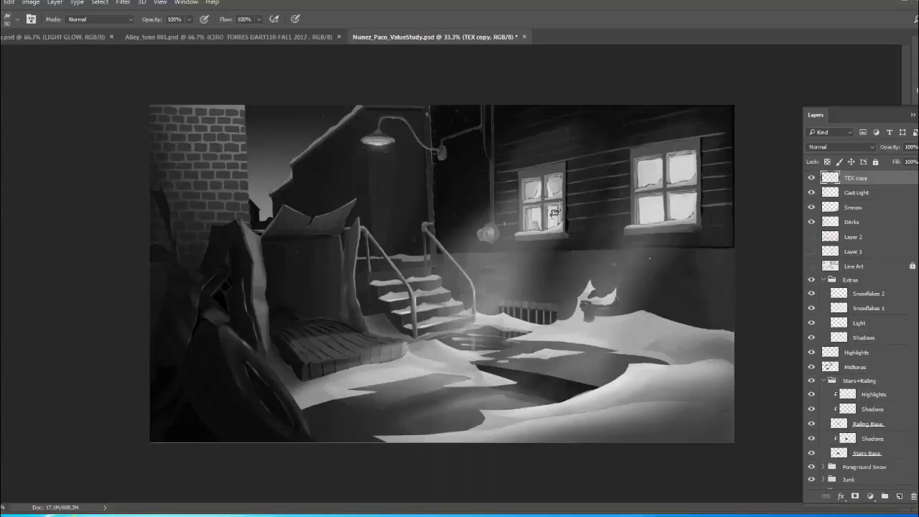
left_click_drag(488, 300, 526, 287)
key("ctrl+z")
key("bracketleft")
key("bracketleft")
key("bracketright")
key("bracketright")
mouse_move(511, 309)
left_mouse_down()
mouse_move(521, 292)
mouse_move(505, 290)
left_mouse_up()
key("ctrl+z")
Add a new layer and paint dark speckles above the basement grate at 200 px and on the lit wall at 400 px.
left_click(899, 495)
key("bracketright")
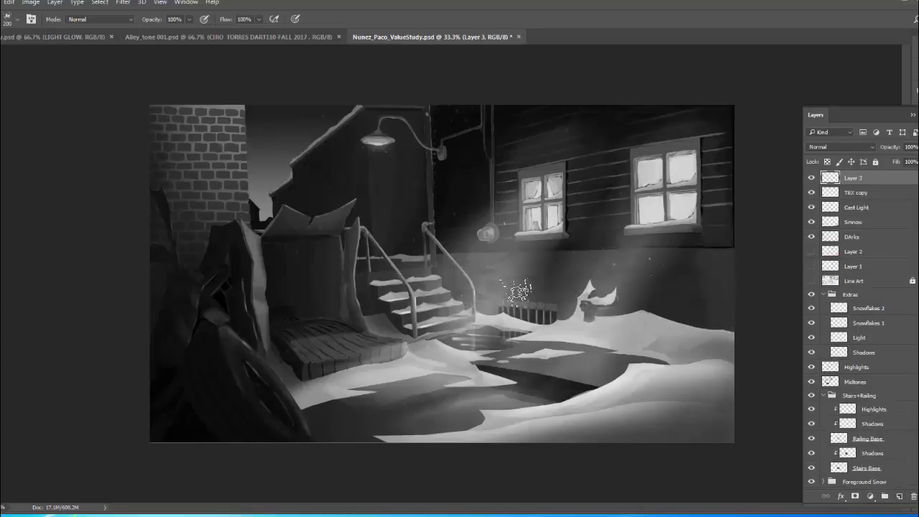
left_click_drag(511, 291, 543, 296)
key("bracketright")
key("bracketright")
key("bracketright")
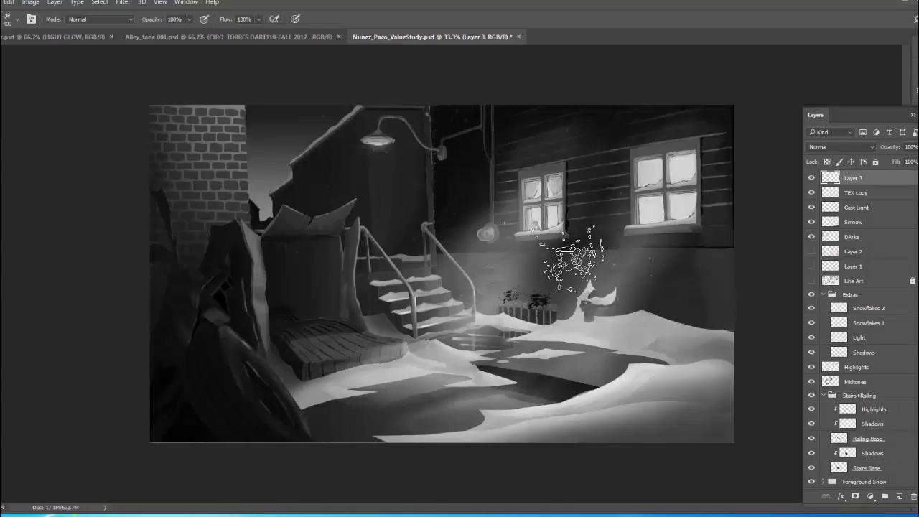
left_click(570, 258)
Dab dark 175 px speckles around the grate and the foot of the stairs, undoing the last dab.
key("bracketleft")
key("bracketleft")
key("bracketleft")
key("bracketleft")
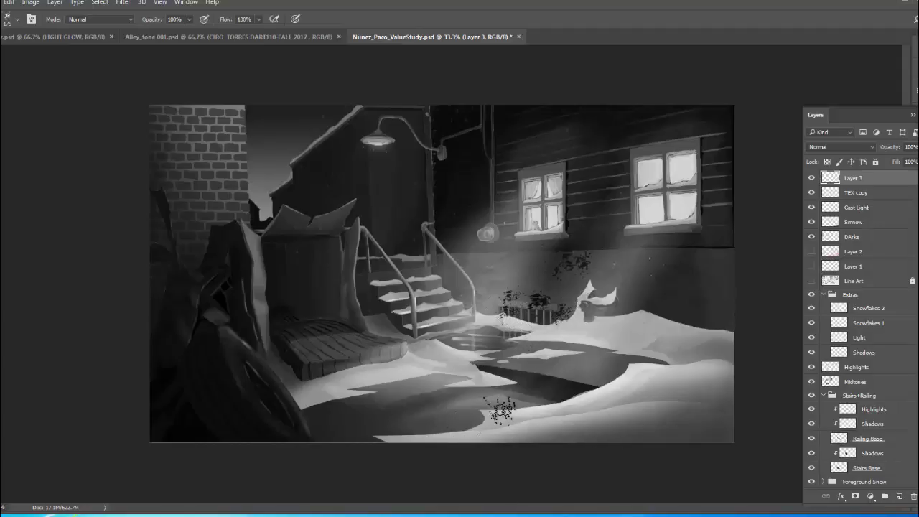
left_click(499, 321)
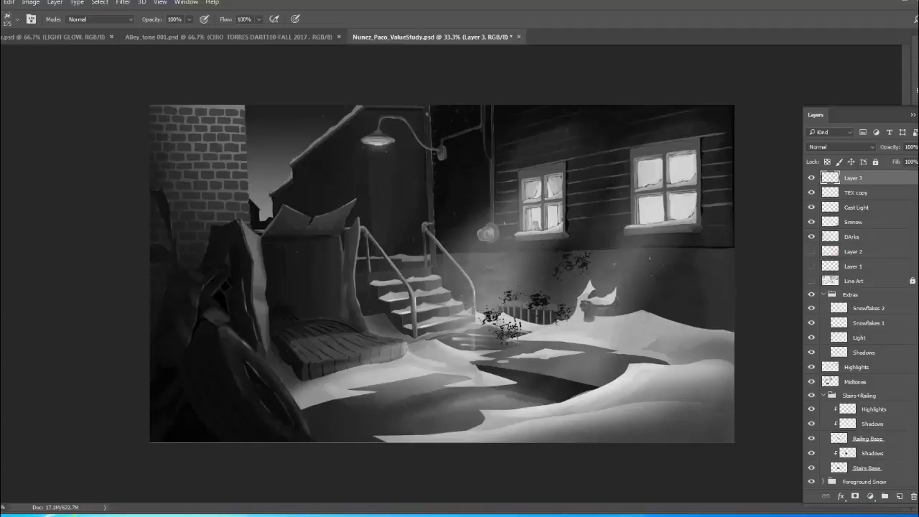
key("ctrl+z")
Lower the speckle layer's opacity to 15%.
left_click(915, 147)
left_click_drag(912, 163, 883, 164)
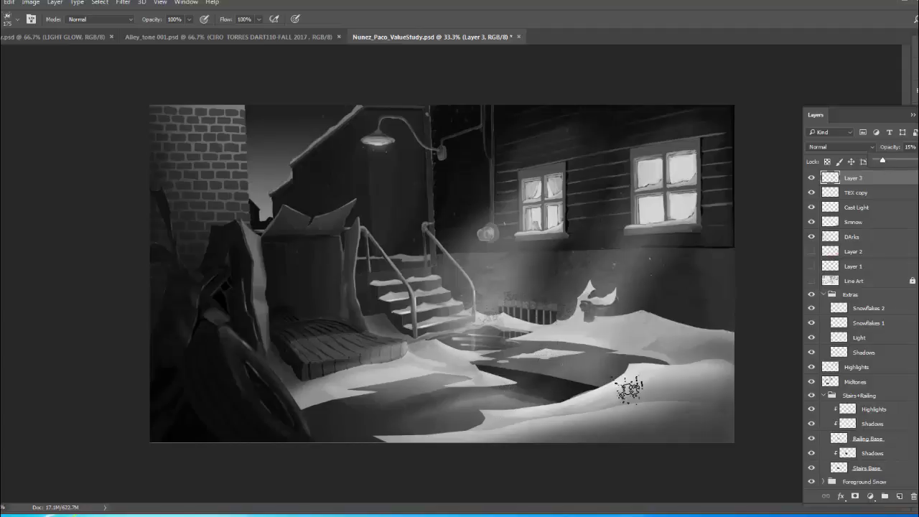
Erase the stray speckles from the snow beside the foot of the stairs using the 50% opacity Eraser.
key("ctrl+minus")
key("ctrl+minus")
key("ctrl+plus")
key("ctrl+plus")
key("ctrl+plus")
key("ctrl+plus")
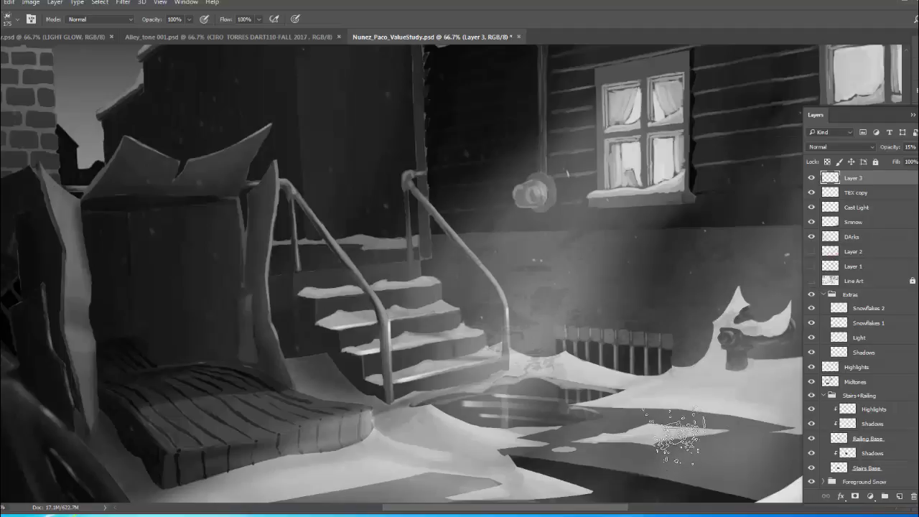
key("e")
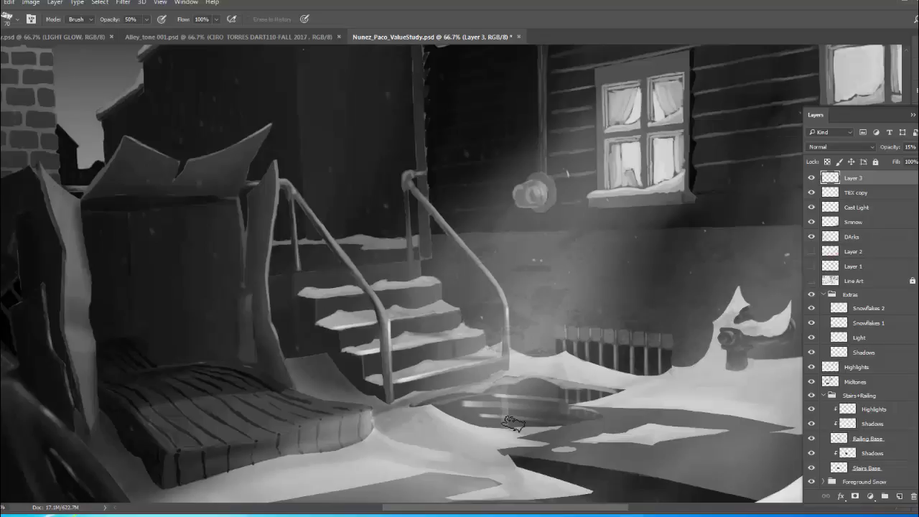
Set the Eraser to the 720 px texture brush tip.
left_click_drag(595, 375, 430, 206)
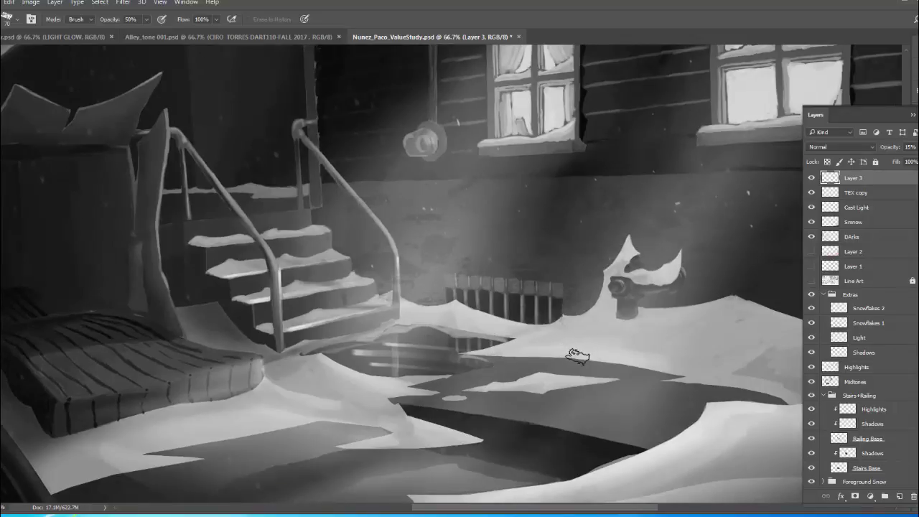
left_click_drag(602, 369, 492, 211)
right_click(538, 307)
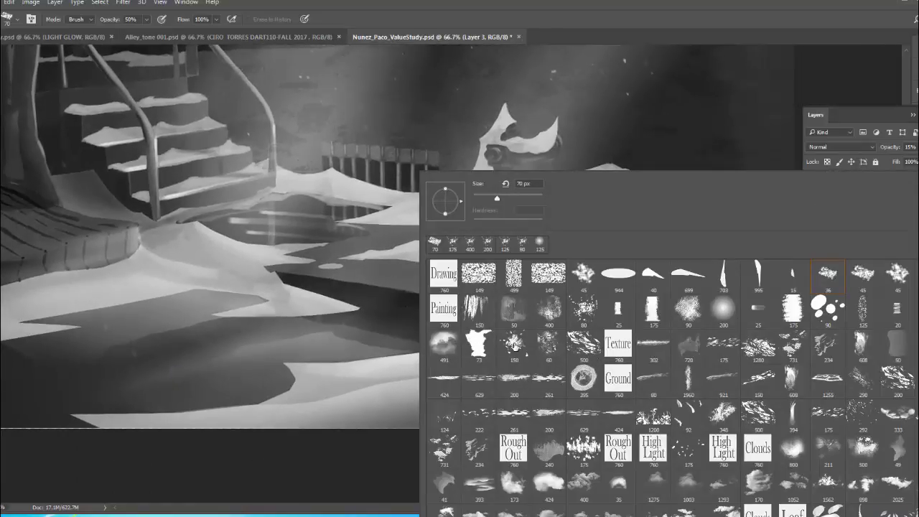
left_click(441, 346)
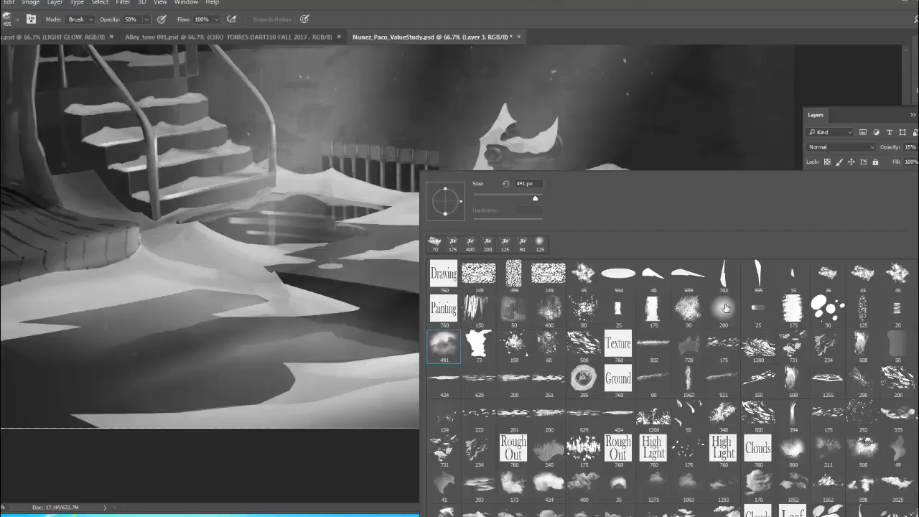
left_click(684, 350)
key("Return")
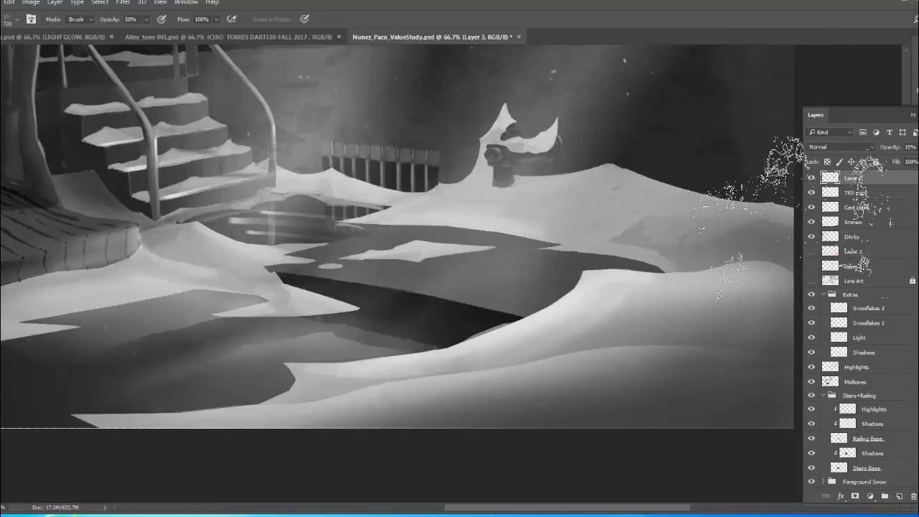
Delete the merged TEX copy layer and toggle Layer 3's visibility off and on to compare the speckles.
scroll(562, 268, "up", 3)
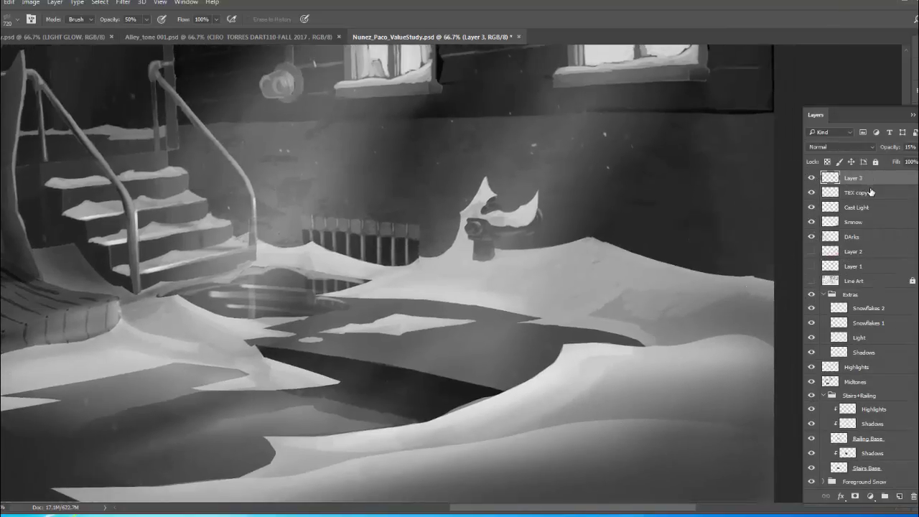
left_click(870, 191)
key("Delete")
left_click(811, 178)
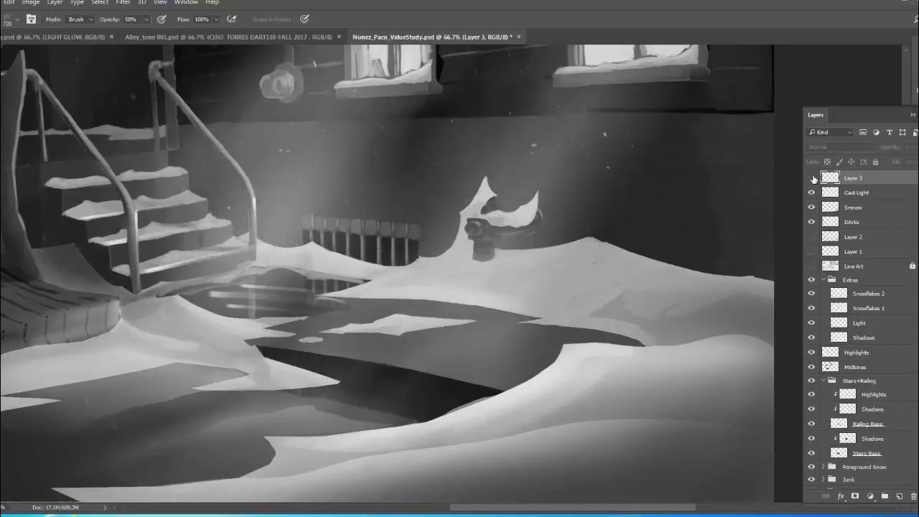
left_click(812, 178)
Add a new layer above Layer 3 and choose the 720 px texture tip for the Brush tool after trying other tips.
left_click_drag(552, 396, 550, 365)
left_click(898, 496)
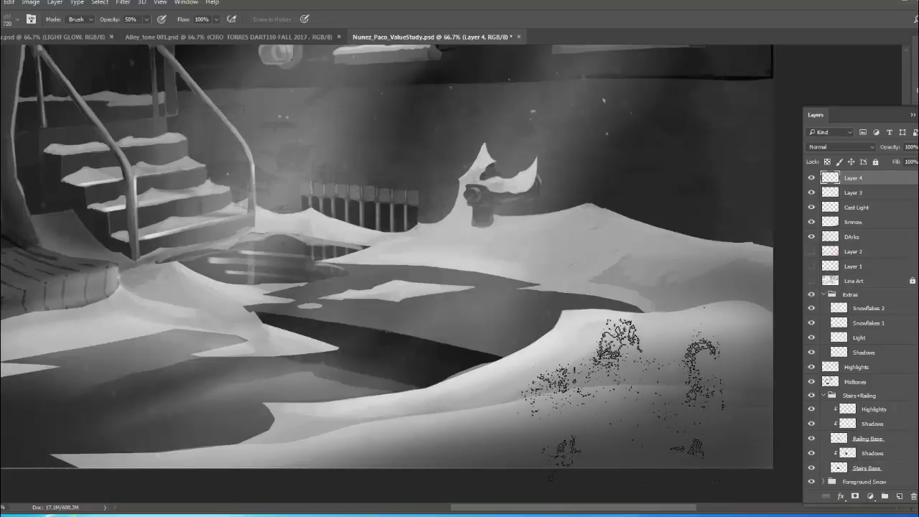
key("b")
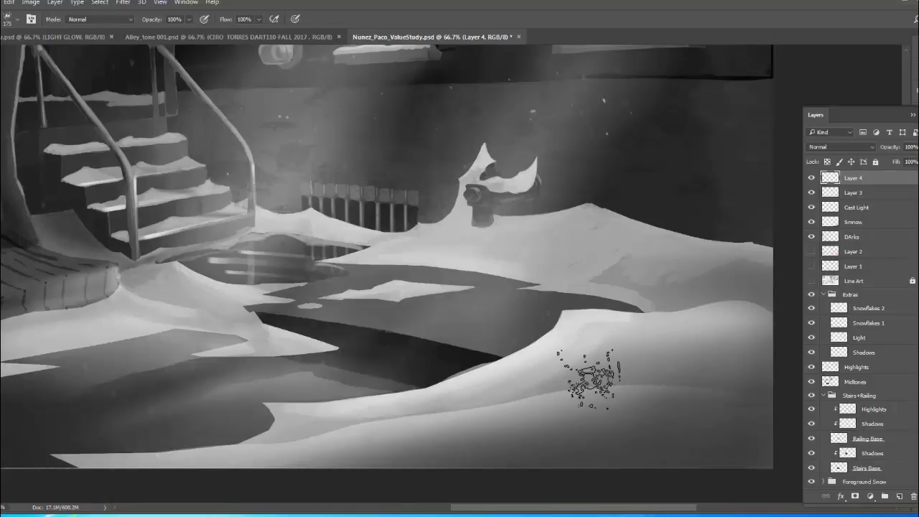
right_click(588, 376)
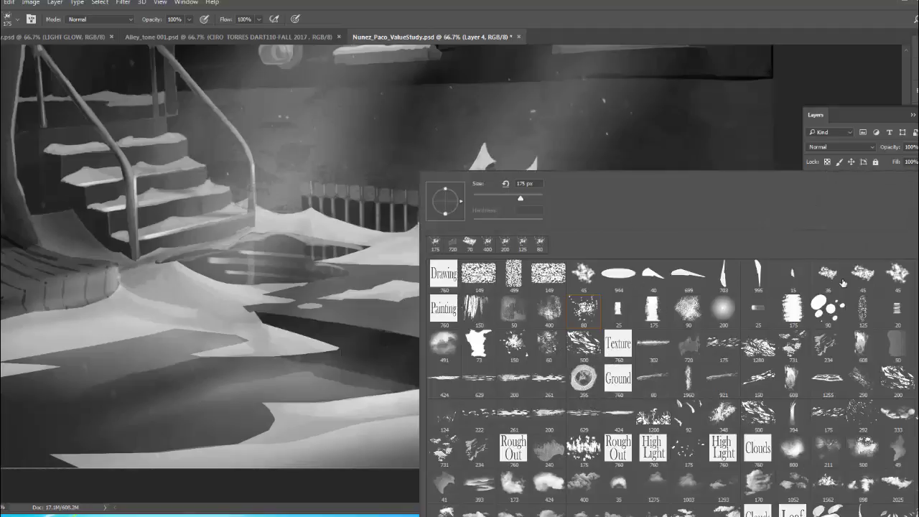
left_click(827, 274)
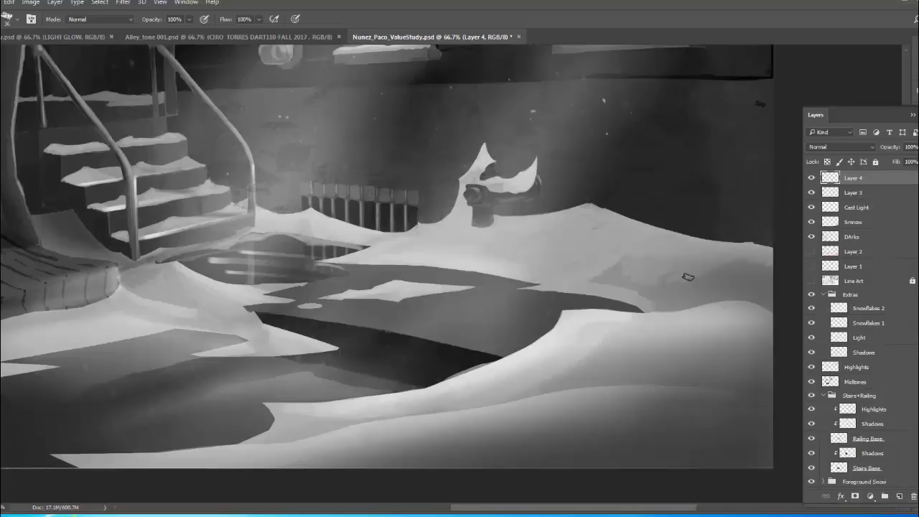
right_click(600, 256)
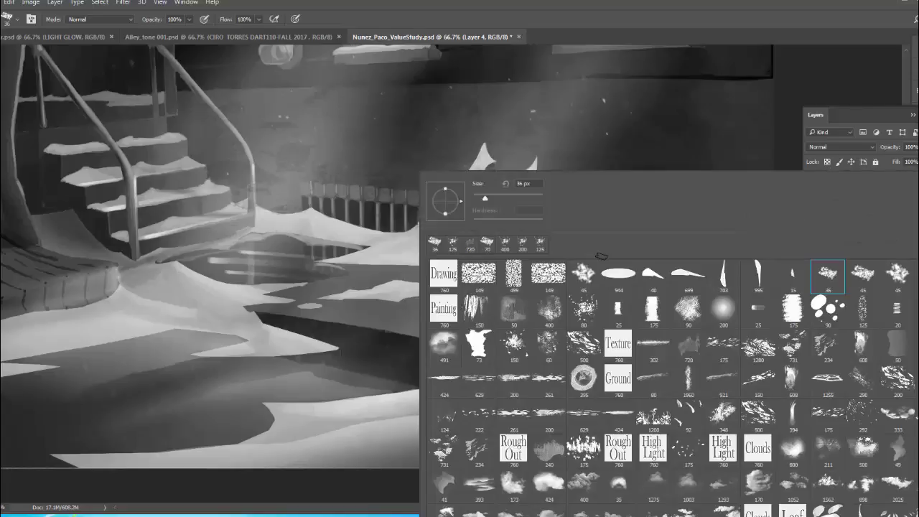
left_click(525, 352)
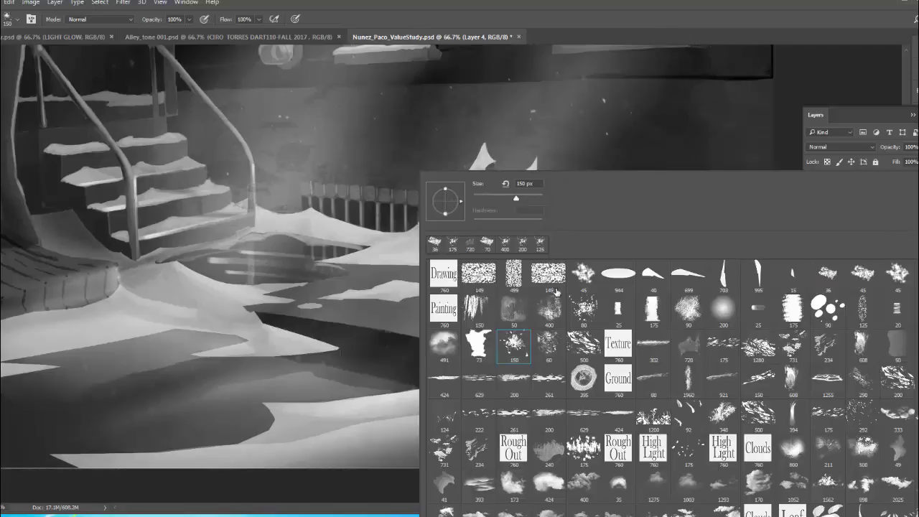
left_click(553, 351)
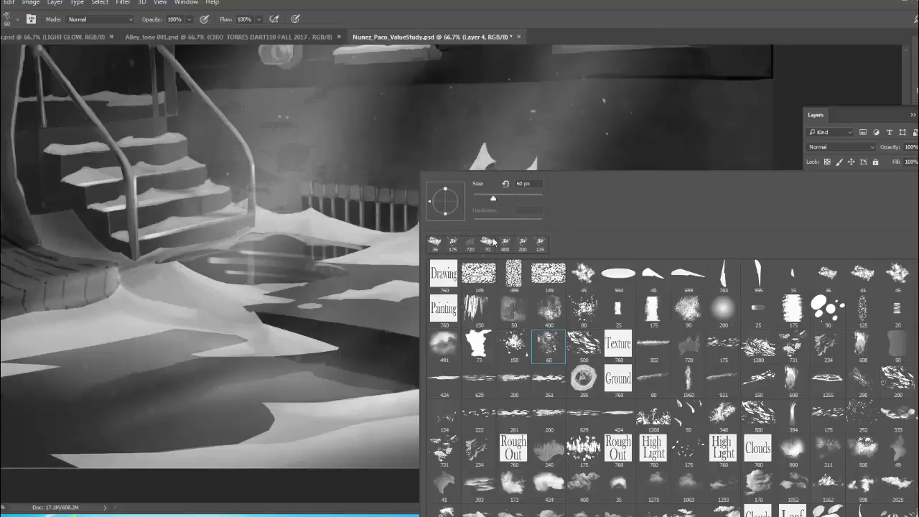
left_click(445, 351)
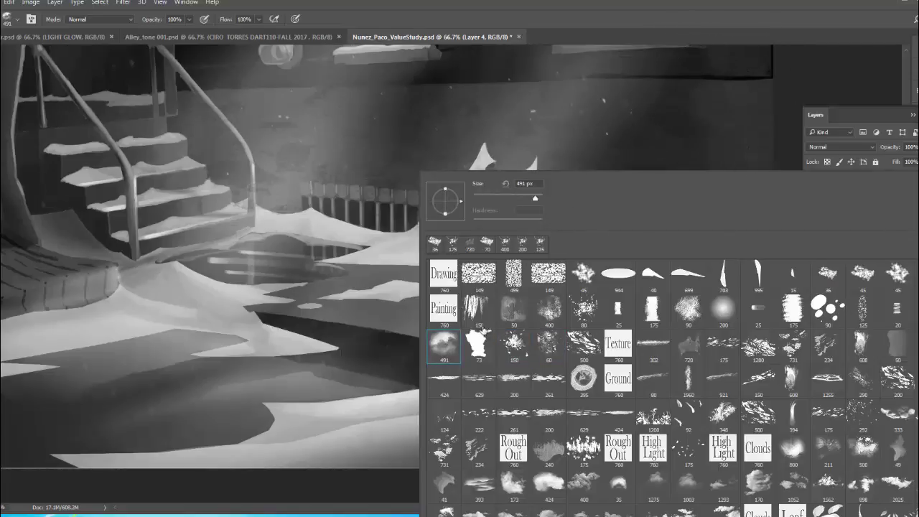
left_click(478, 344)
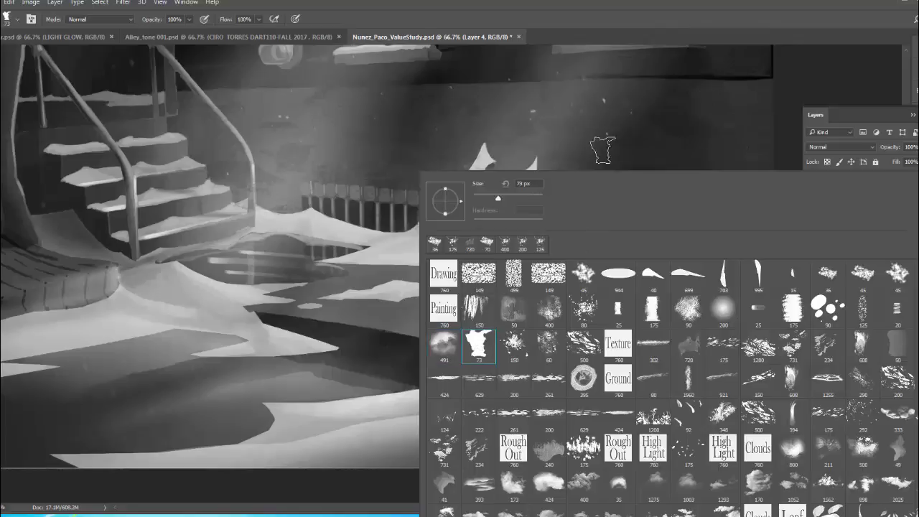
left_click(690, 346)
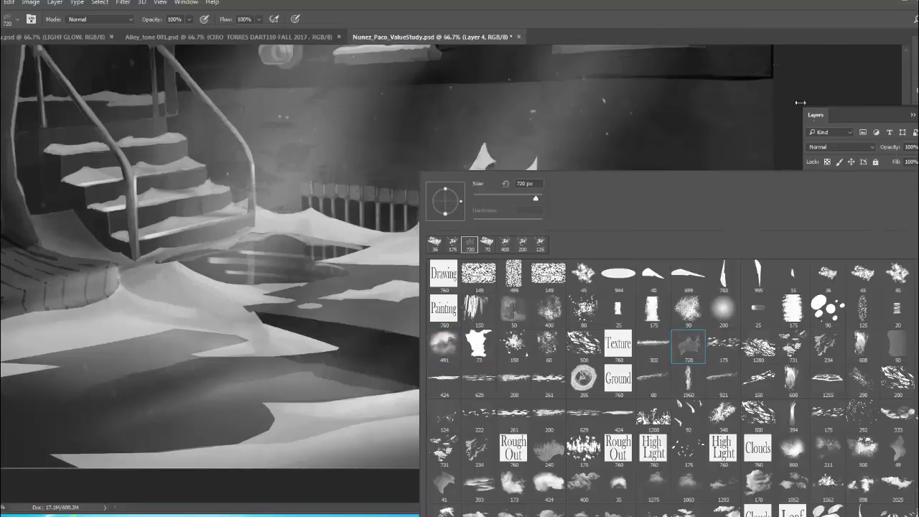
left_click(791, 17)
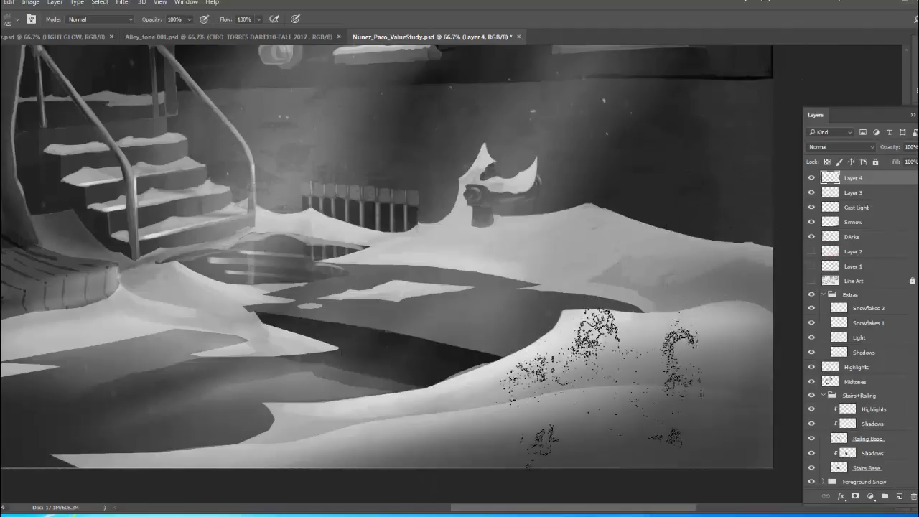
Paint a dark texture patch on the foreground snowbank on Layer 4 and warp it to follow the snow's slope.
left_click_drag(495, 409, 560, 420)
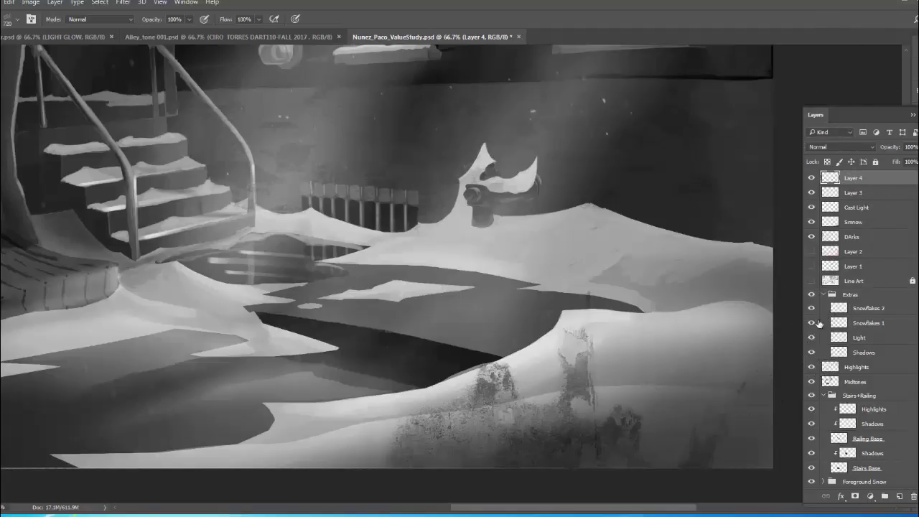
key("ctrl+t")
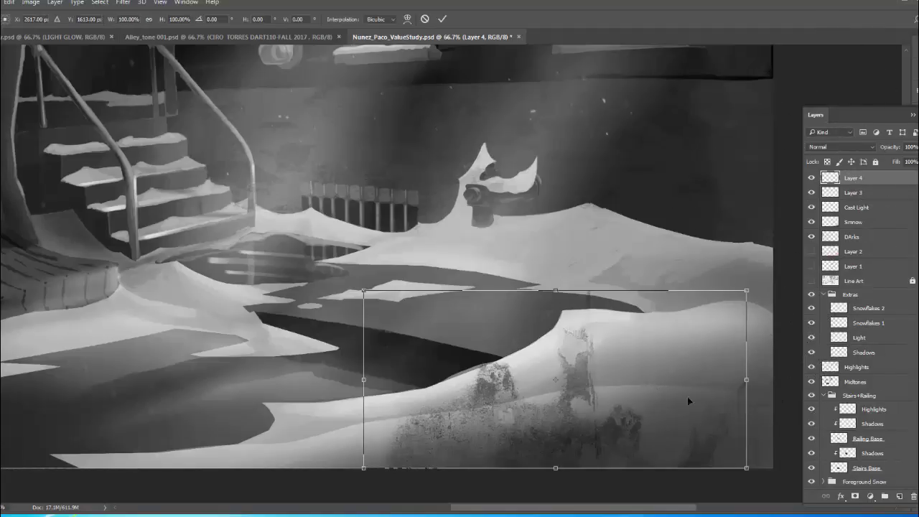
right_click(606, 353)
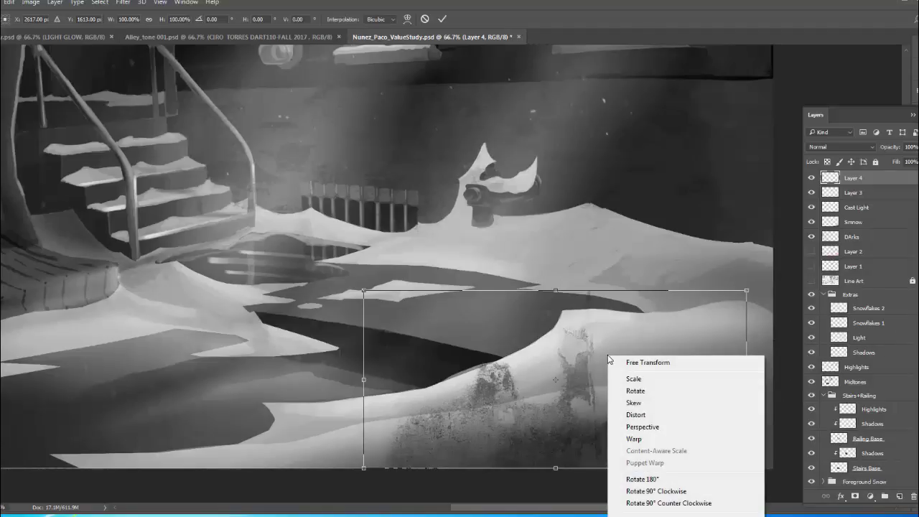
left_click(635, 438)
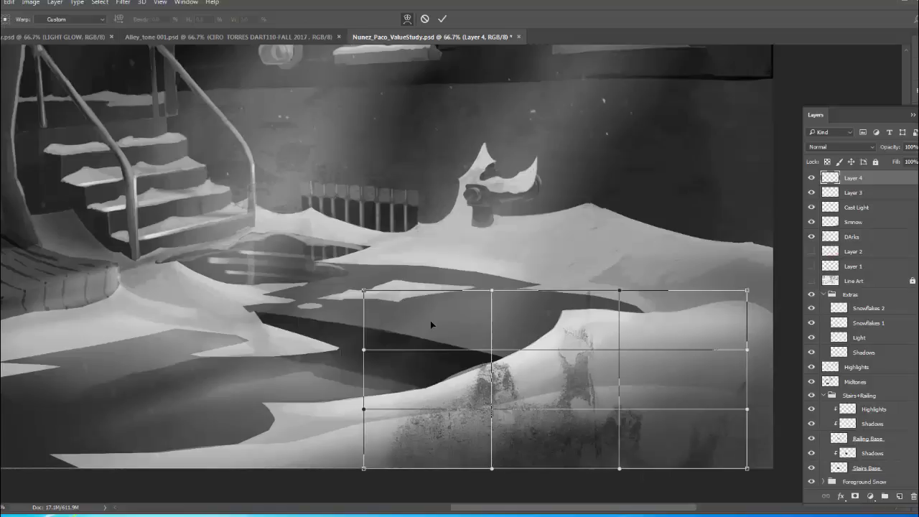
left_click_drag(430, 325, 355, 378)
left_click_drag(584, 312, 518, 382)
key("Return")
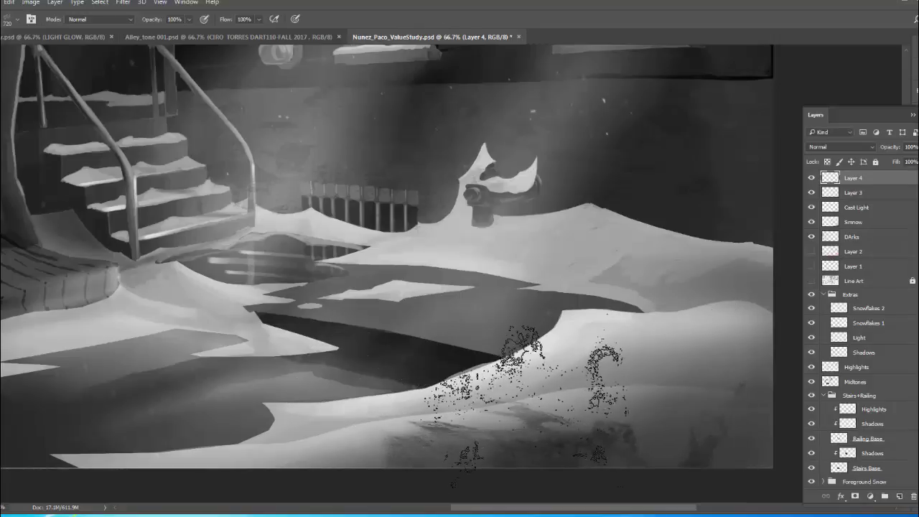
Soften the warped snow texture with the Eraser, using the 36 px textured tip enlarged to 125 px and 30% opacity.
key("e")
right_click(517, 293)
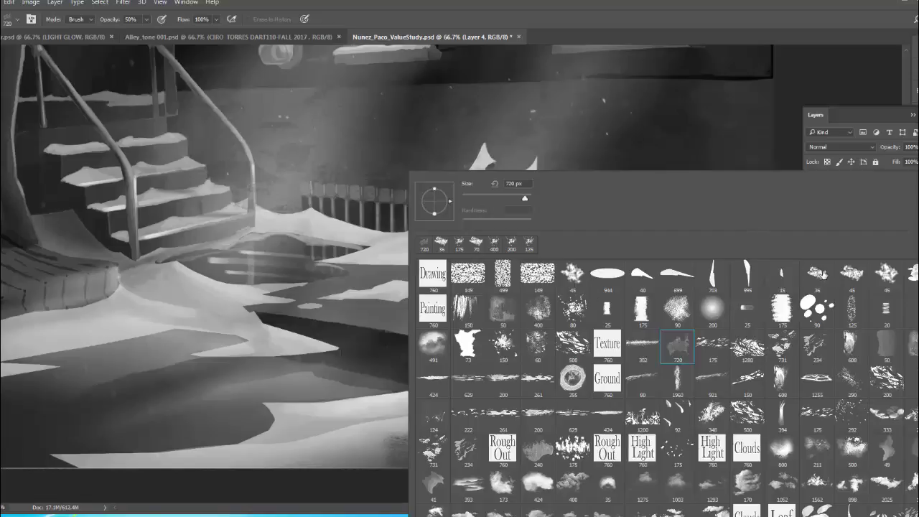
left_click(816, 272)
left_click(787, 102)
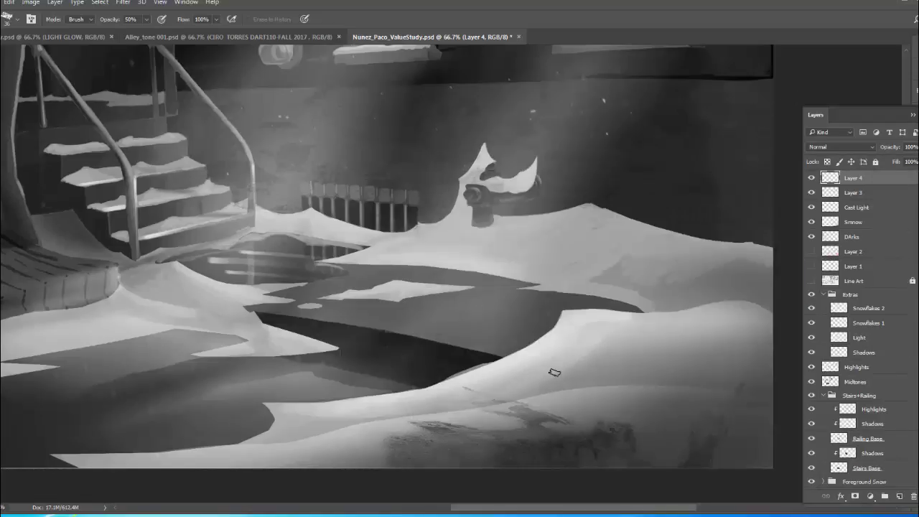
key("bracketright")
key("bracketright")
key("bracketright")
key("bracketright")
key("bracketright")
key("3")
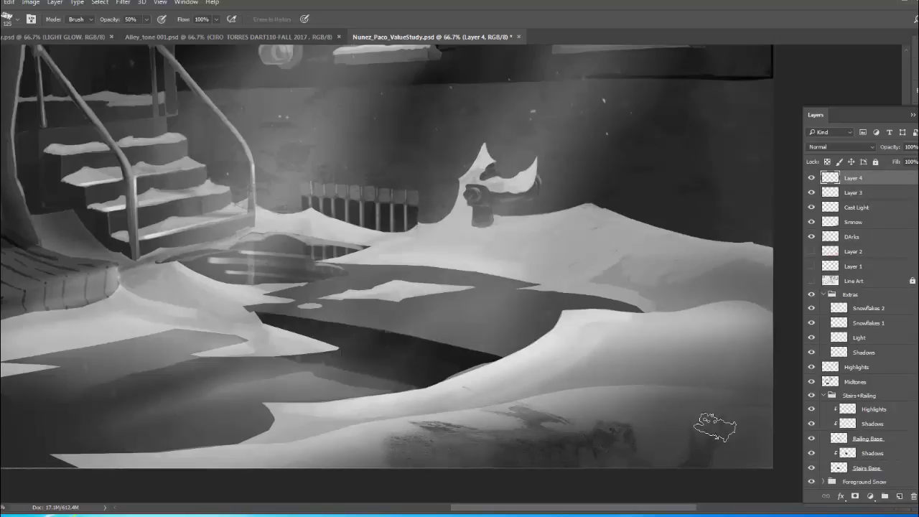
key("bracketright")
key("bracketright")
key("bracketright")
Lower Layer 4's opacity to 40% and toggle its visibility off and on to compare the snow texture.
left_click(912, 147)
left_click_drag(915, 160, 902, 162)
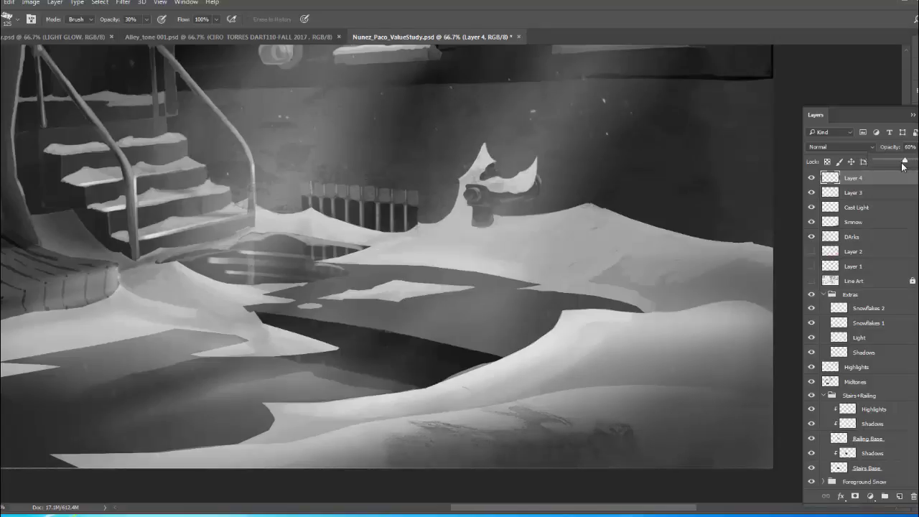
left_click(888, 172)
left_click(913, 147)
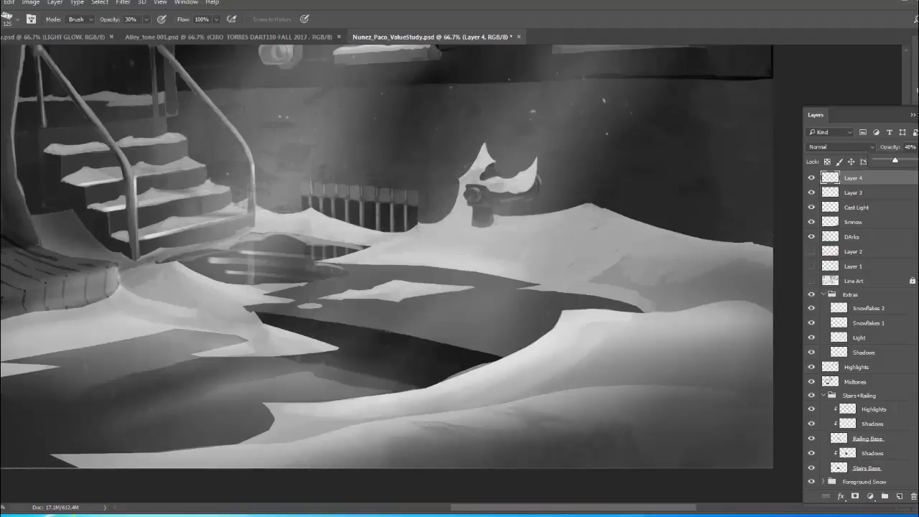
left_click(811, 178)
left_click(811, 178)
Switch to the Clone Stamp tool and set the clone source's width and height scale to 100%.
left_click_drag(459, 268, 408, 231)
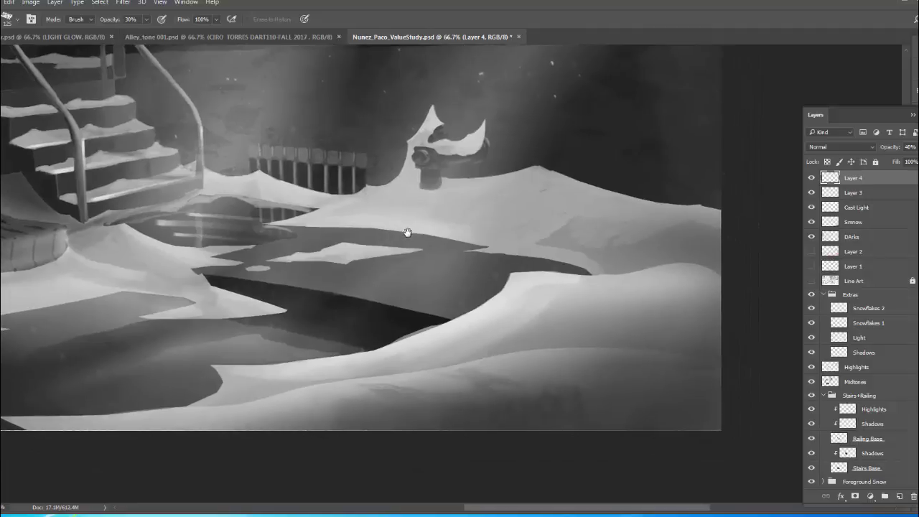
key("s")
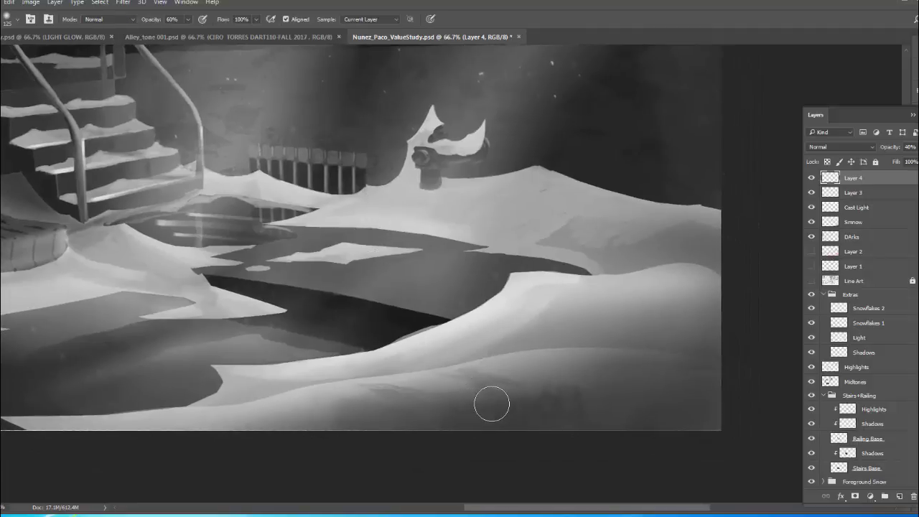
key("super")
key("F5")
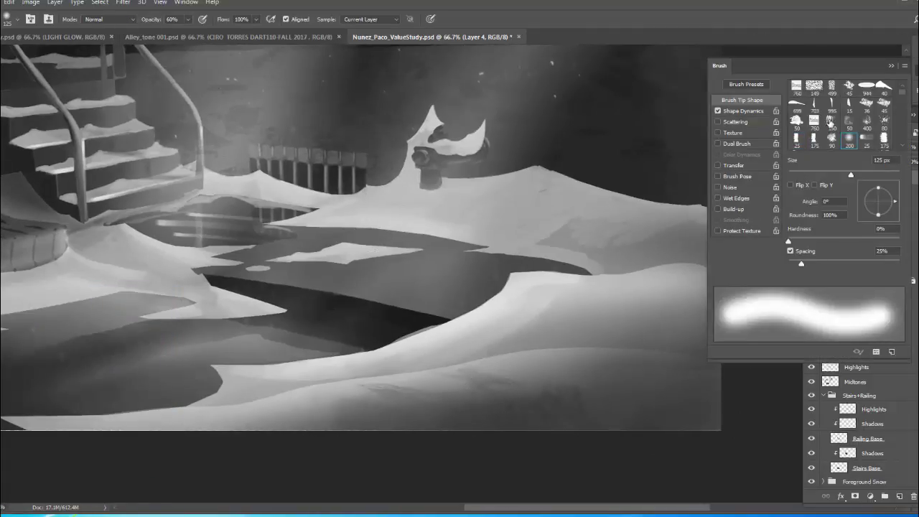
key("F5")
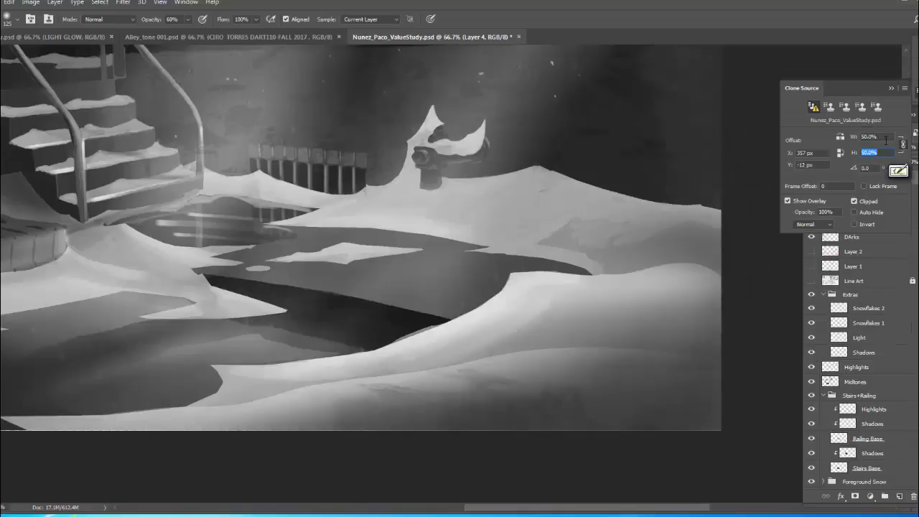
type("100")
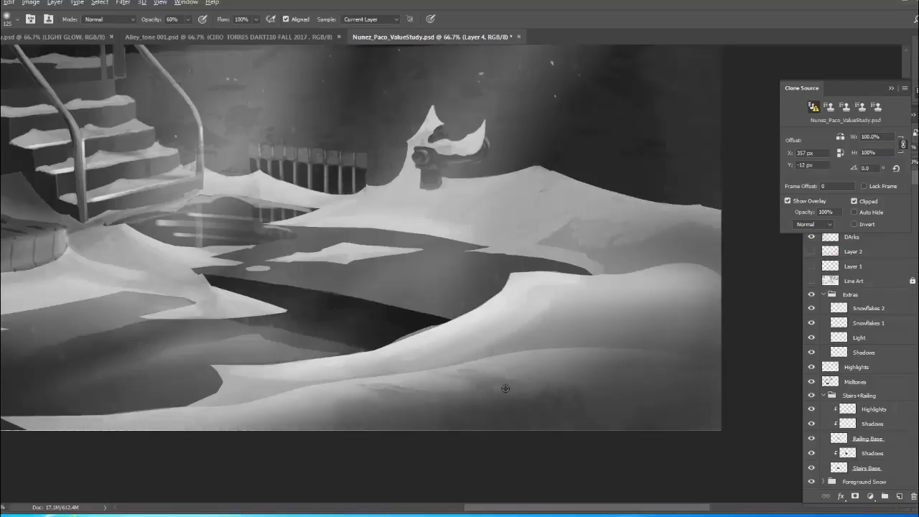
Clone the texture across the foreground snowbank at 60% opacity, resampling the source from several spots of the snow.
left_click(389, 414, "alt")
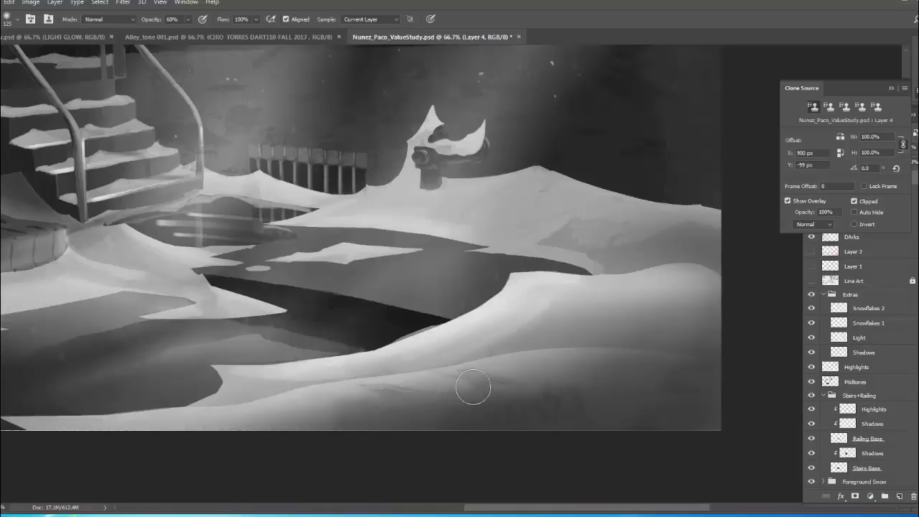
left_click(409, 414, "alt")
left_click(469, 409, "alt")
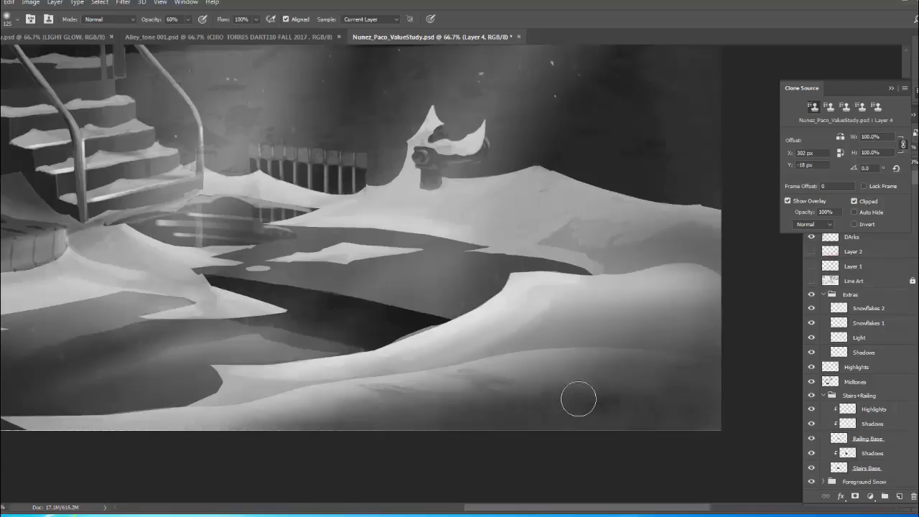
left_click(574, 357, "alt")
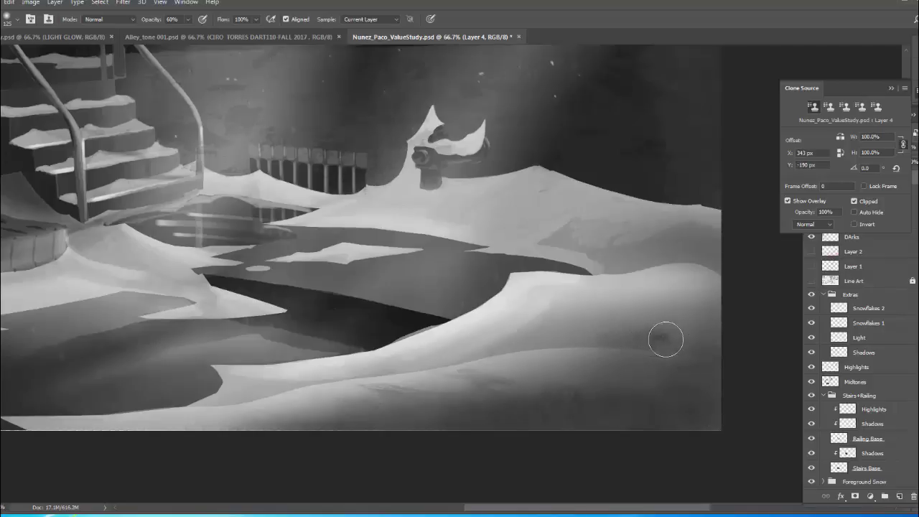
left_click(590, 338, "alt")
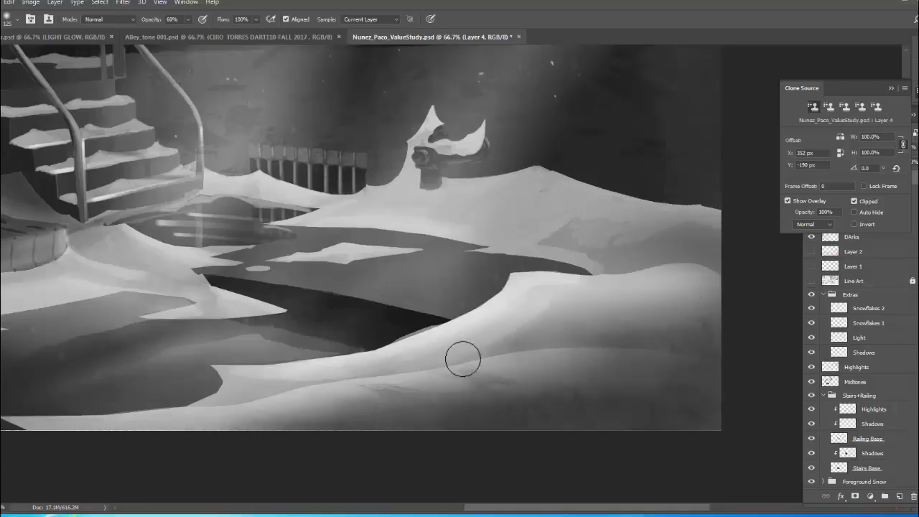
left_click(434, 406, "alt")
mouse_move(681, 254)
left_mouse_down()
mouse_move(733, 269)
mouse_move(672, 258)
mouse_move(610, 267)
left_mouse_up()
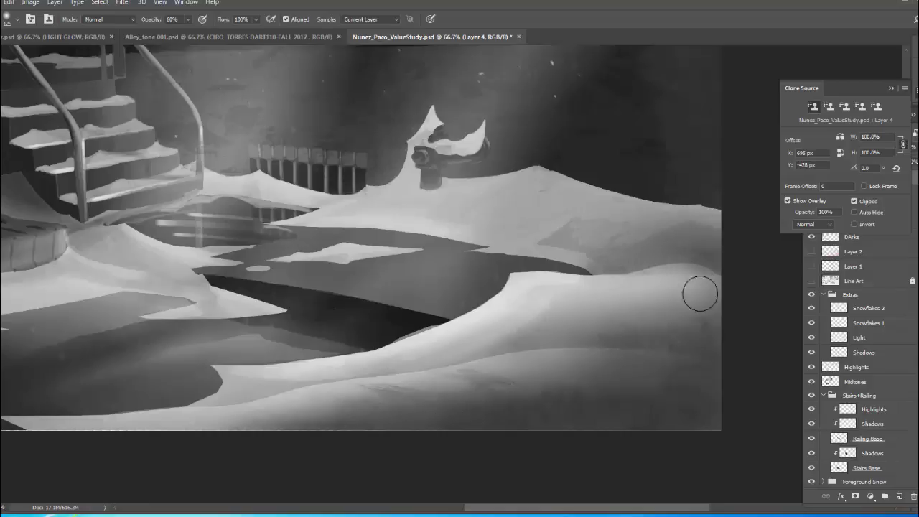
Clean up the cloned snow texture with the Eraser at 40% opacity, reducing its size from 125 to 50 px.
key("e")
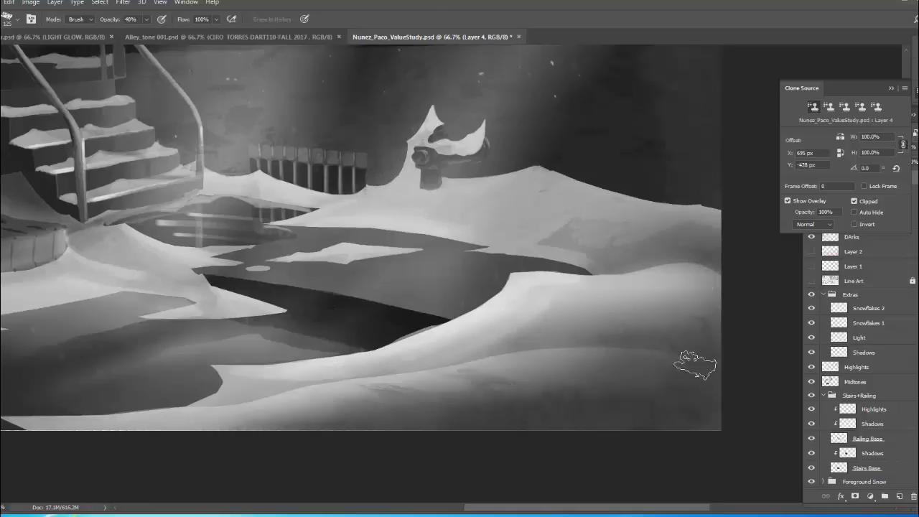
key("bracketleft")
key("bracketleft")
key("bracketleft")
key("bracketleft")
key("bracketleft")
key("bracketleft")
Set the Eraser to the 1255 px ground texture tip at 100% opacity and add a new layer above Layer 4.
key("ctrl+minus")
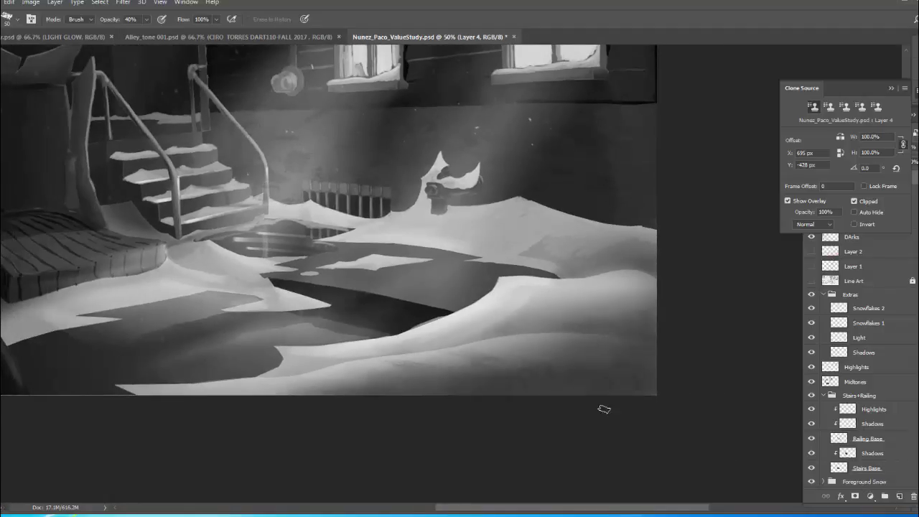
mouse_move(235, 148)
left_mouse_down()
mouse_move(471, 263)
mouse_move(475, 249)
left_mouse_up()
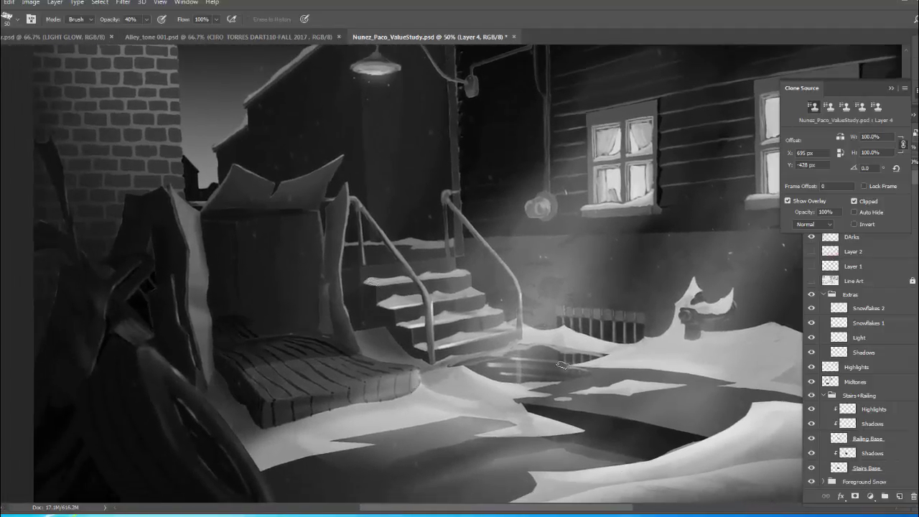
scroll(562, 365, "down", 5)
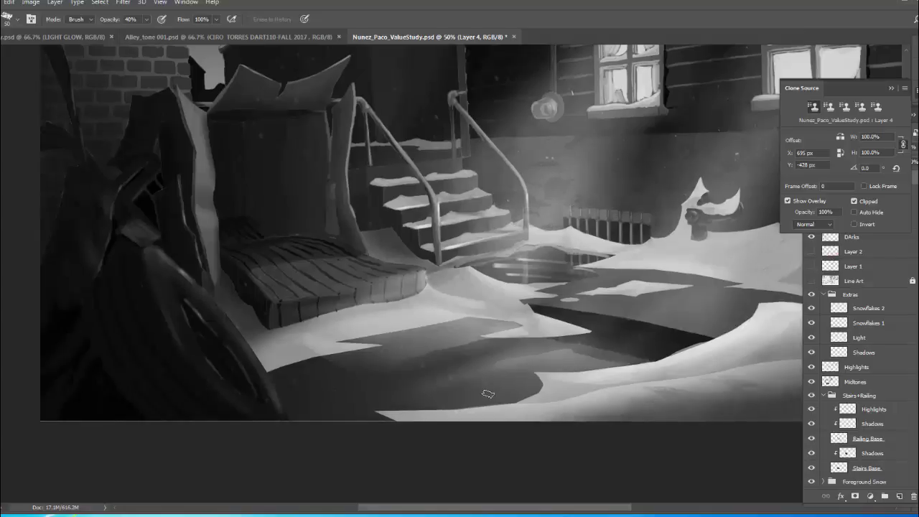
right_click(330, 242)
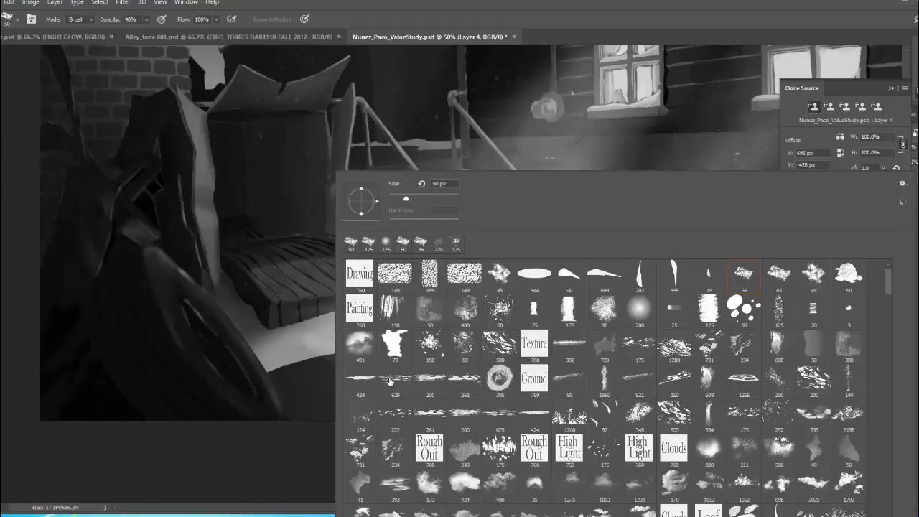
left_click(748, 383)
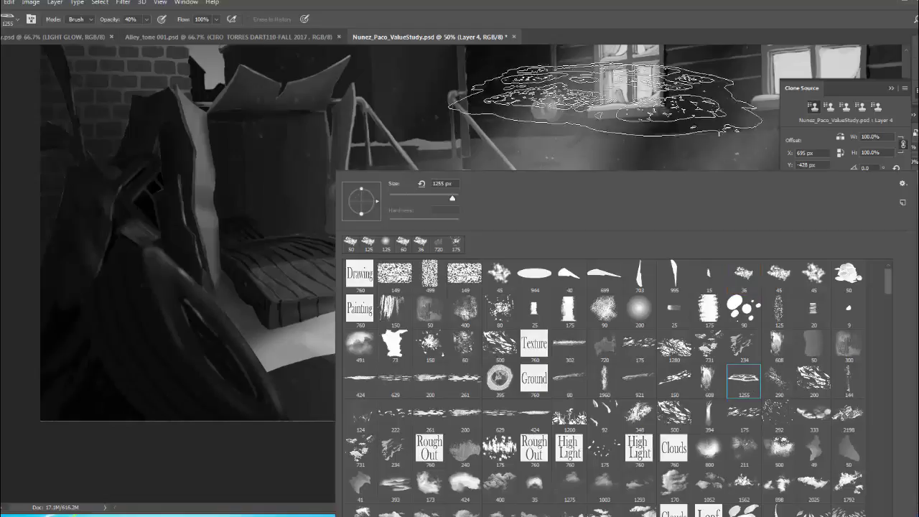
left_click(624, 8)
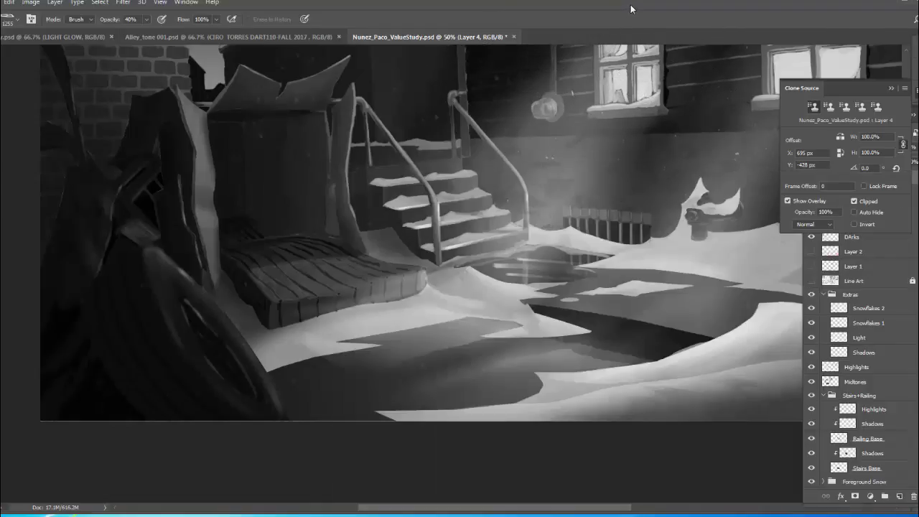
left_click(898, 495)
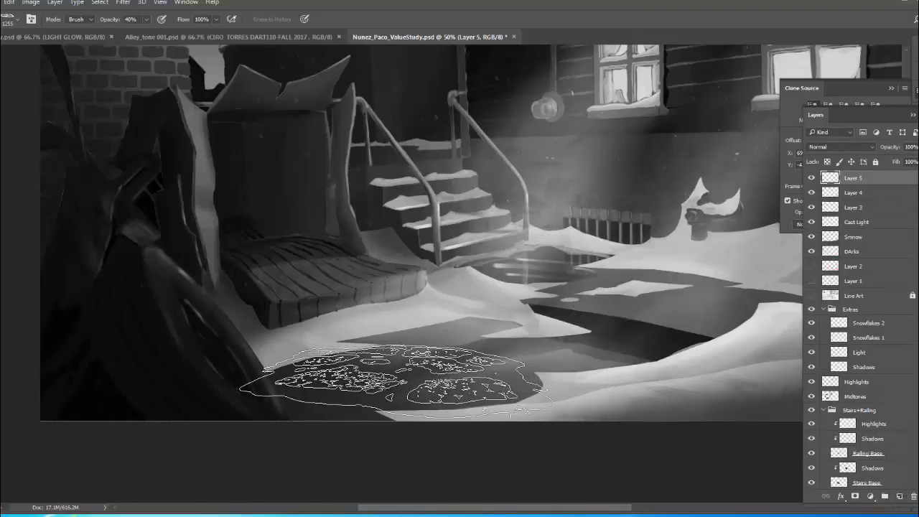
key("0")
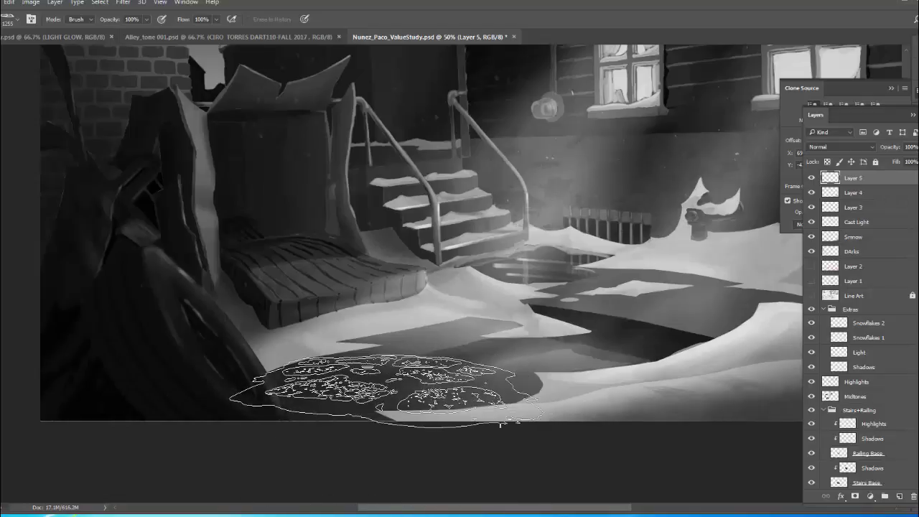
Choose the 1255 px ground texture tip for the Brush tool after trying the 36 px tip.
key("b")
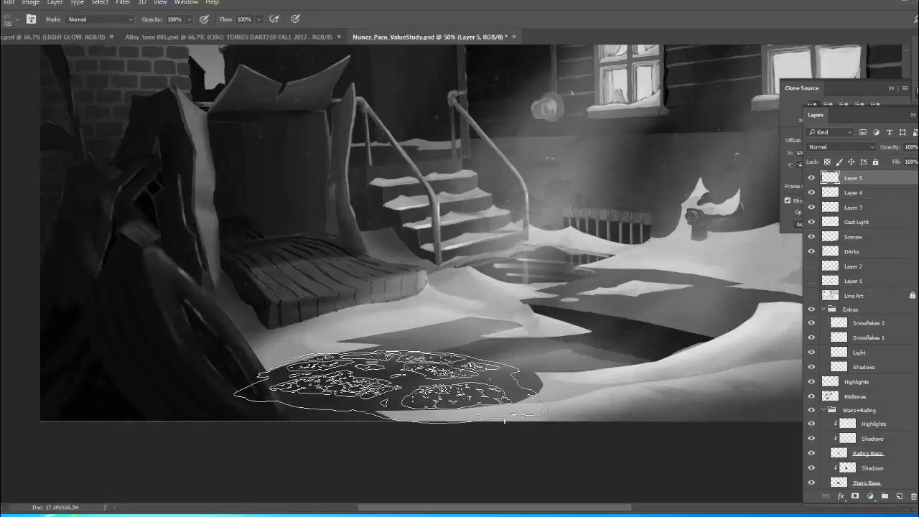
right_click(445, 215)
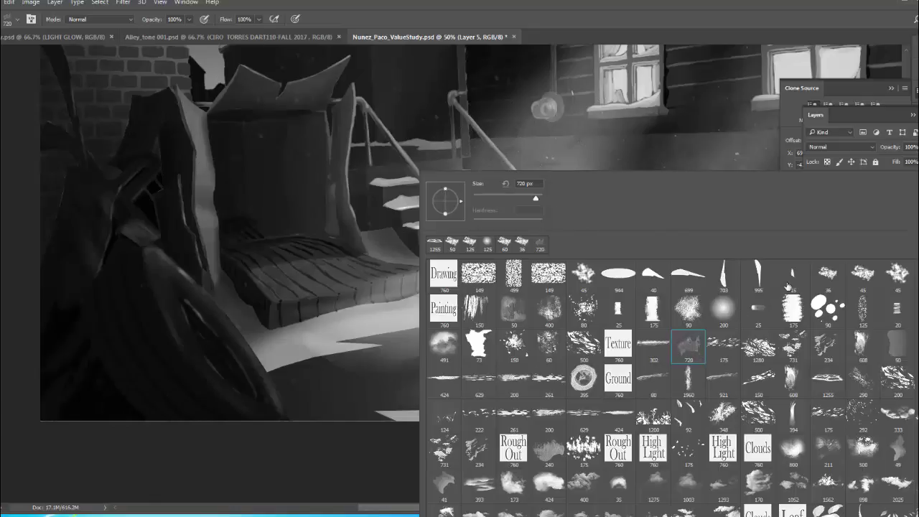
left_click(828, 273)
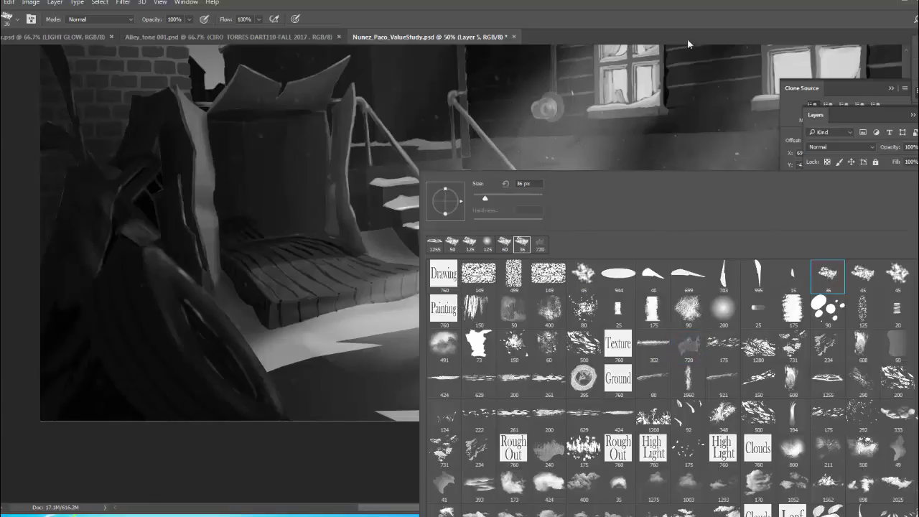
left_click(874, 12)
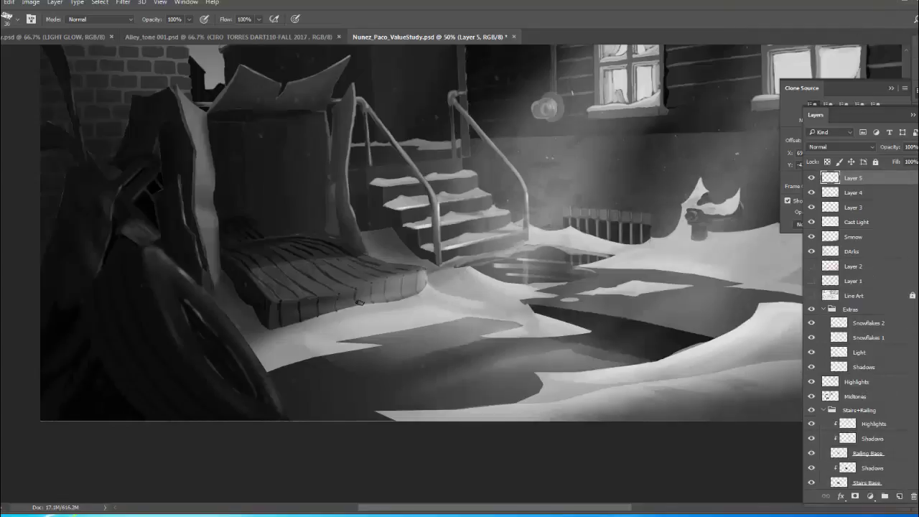
right_click(386, 310)
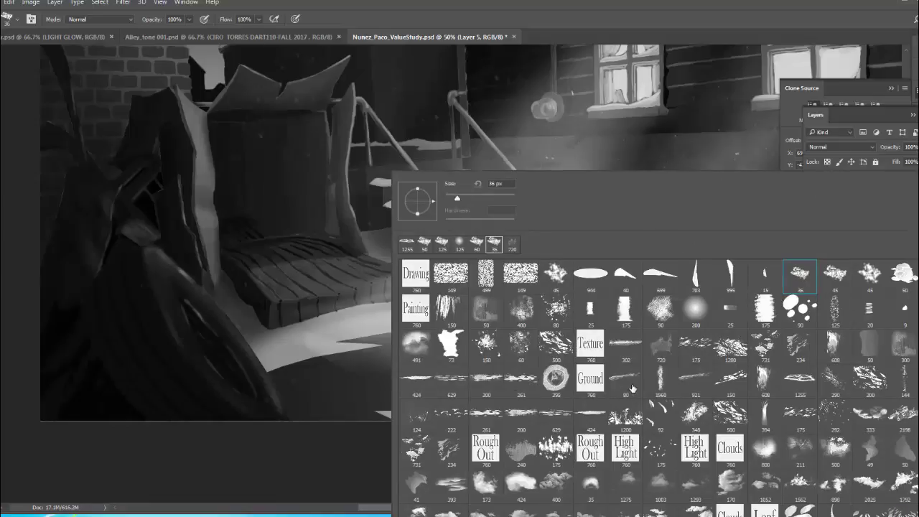
left_click(798, 377)
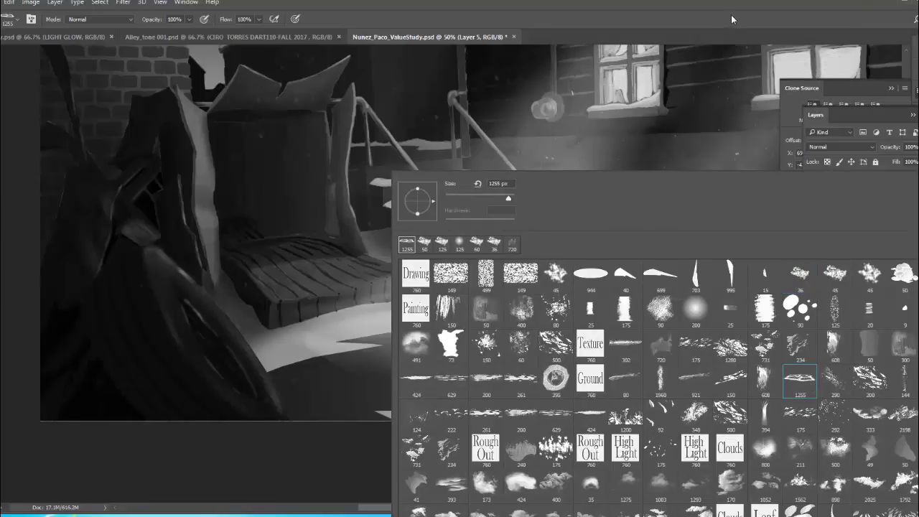
Stamp the 1255 px ground texture across the foreground floor at 10% opacity, undoing the trial stamp made at full opacity.
key("Return")
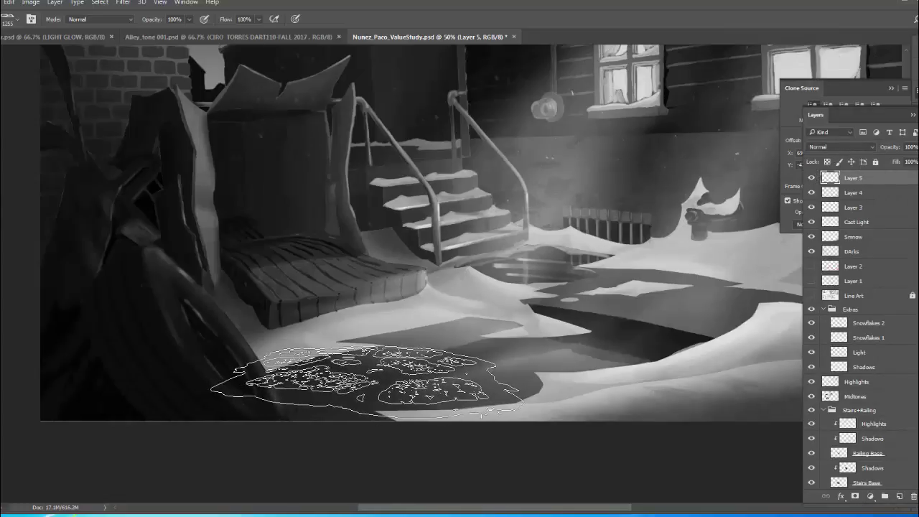
key("ctrl+d")
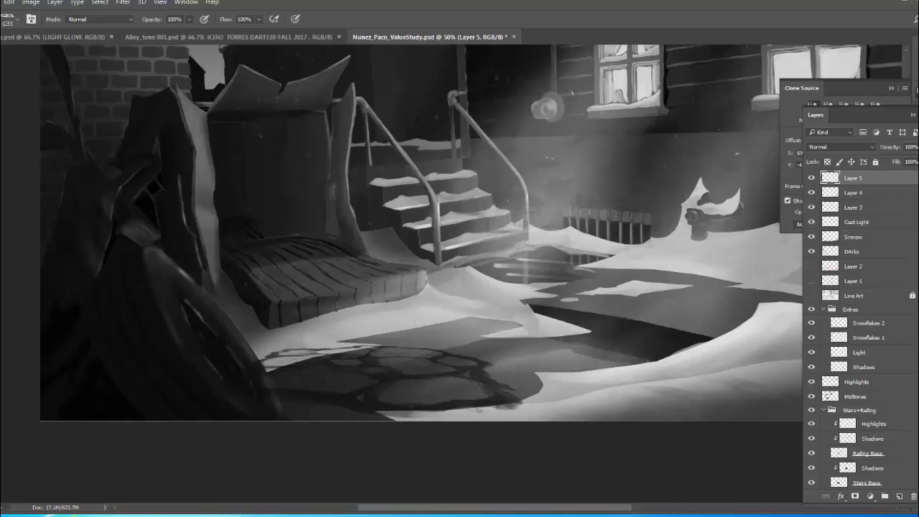
key("ctrl+z")
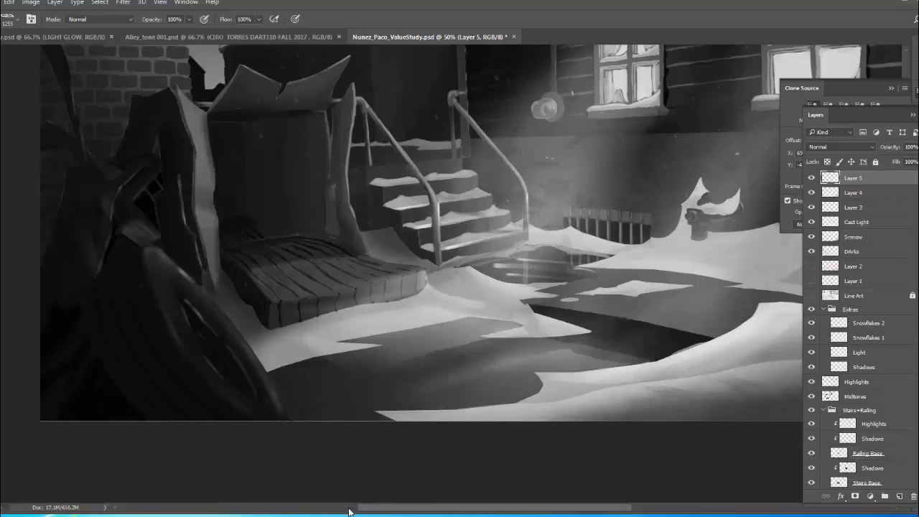
key("ctrl+alt+z")
key("1")
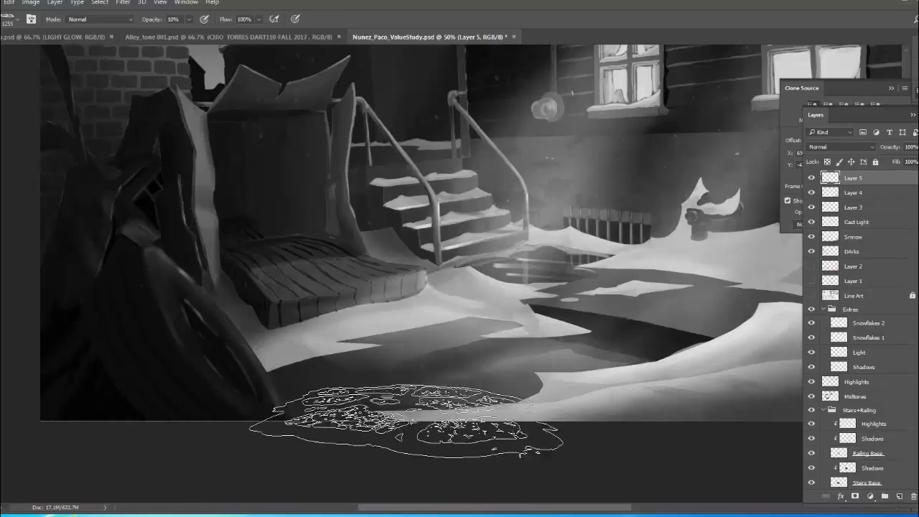
left_click(467, 357)
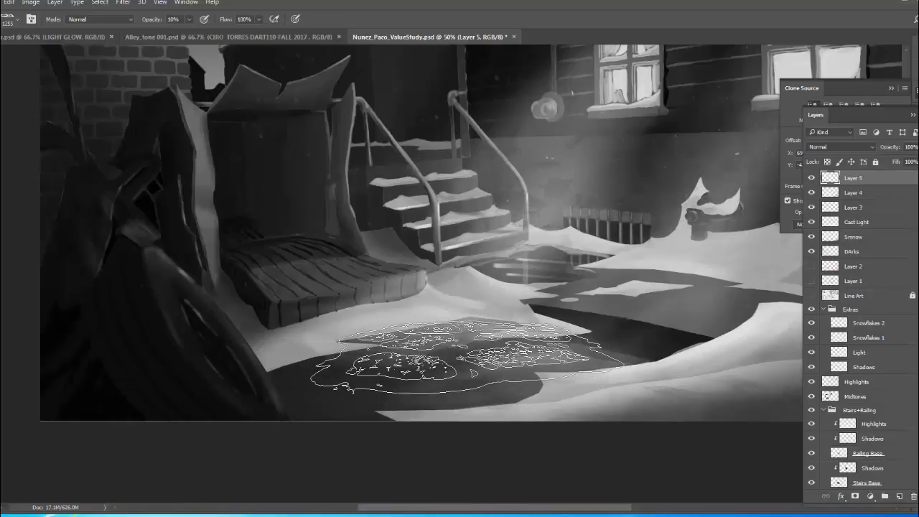
left_click(467, 356)
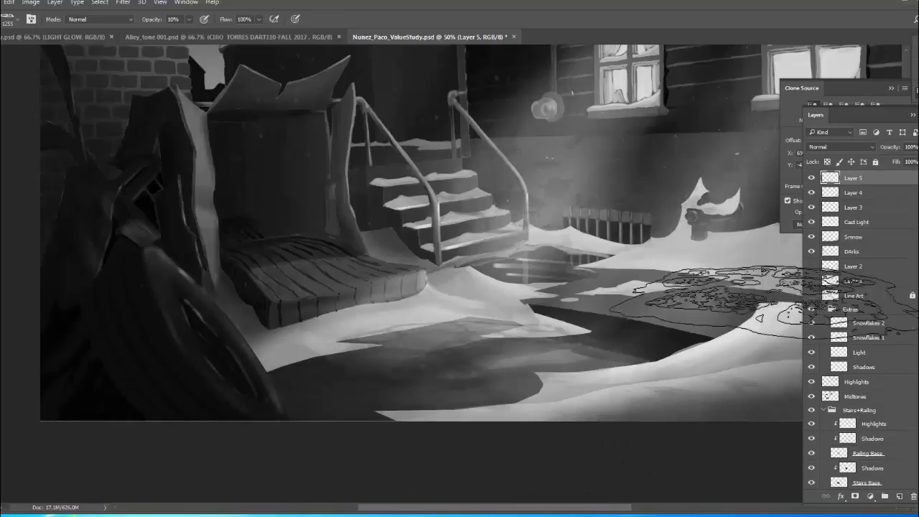
Duplicate Layer 5, combine the copy with the original into one layer, and set its opacity to 64%.
right_click(899, 179)
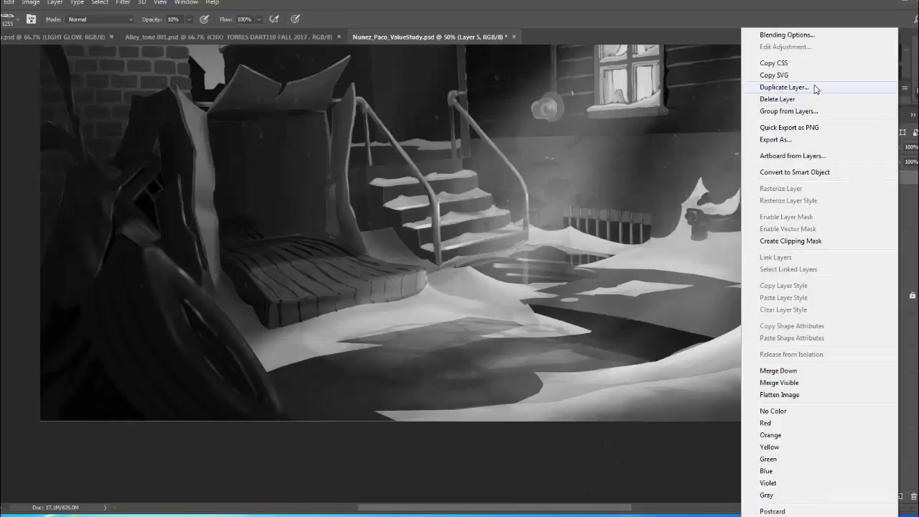
left_click(814, 87)
left_click(564, 152)
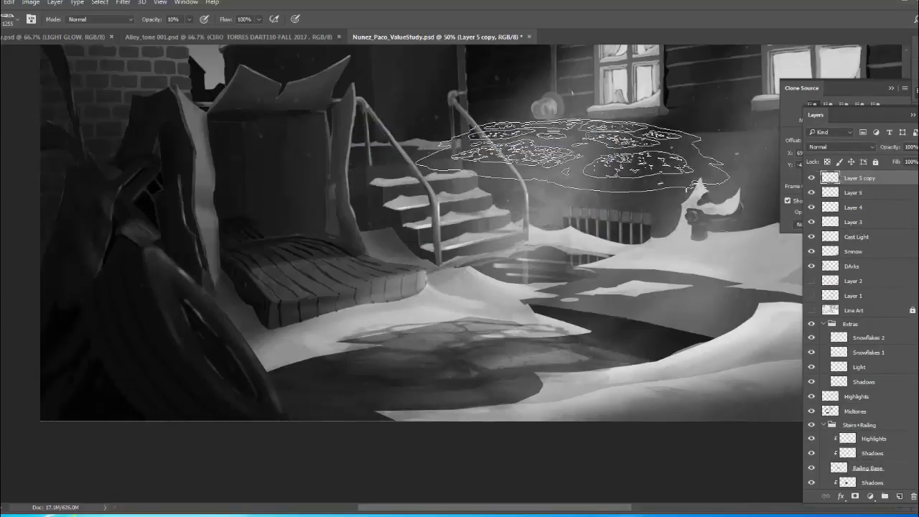
left_click(869, 194)
key("Delete")
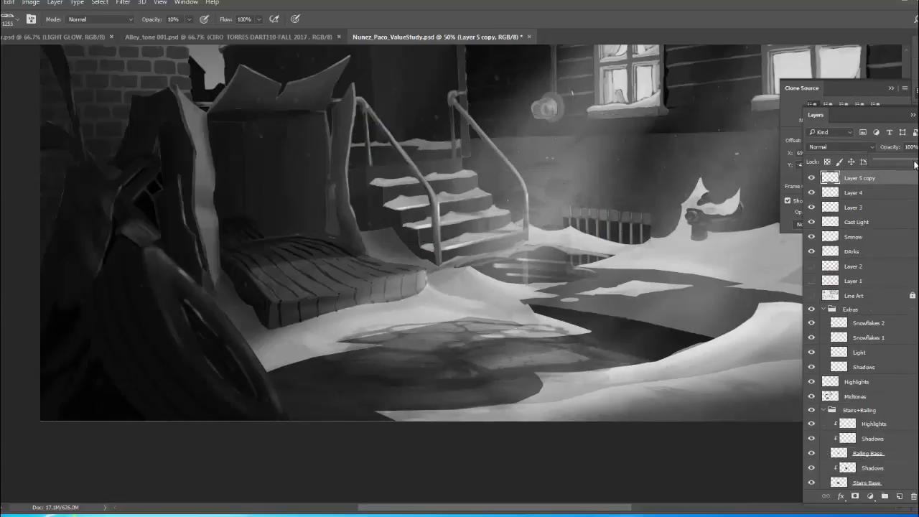
left_click_drag(914, 163, 907, 162)
Switch to the Eraser and choose its 36 px textured tip.
key("e")
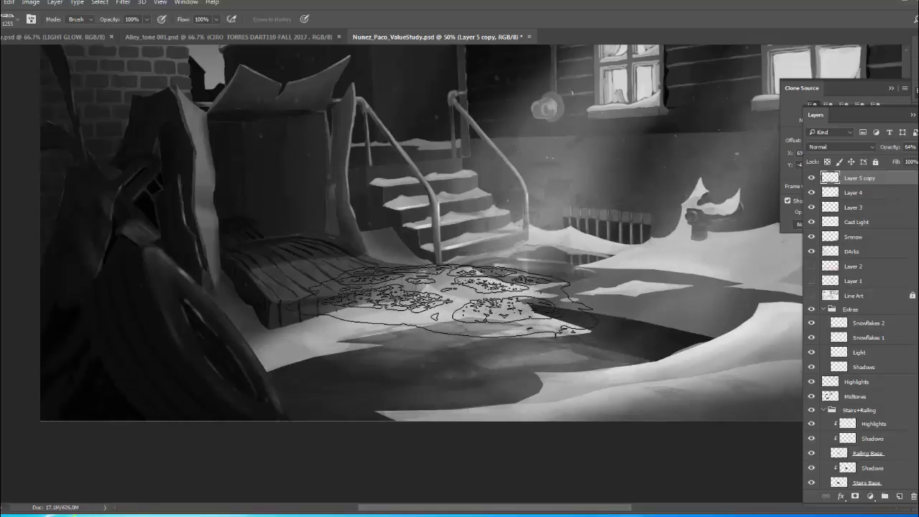
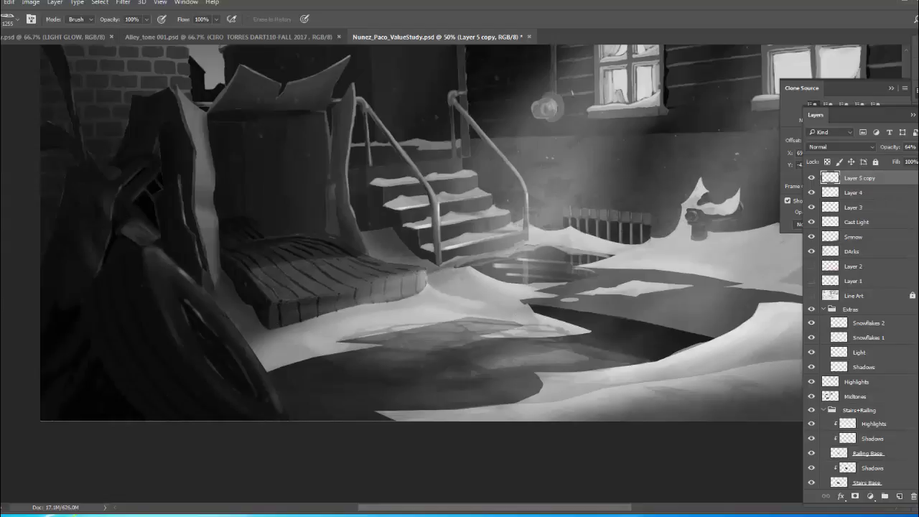
right_click(1, 236)
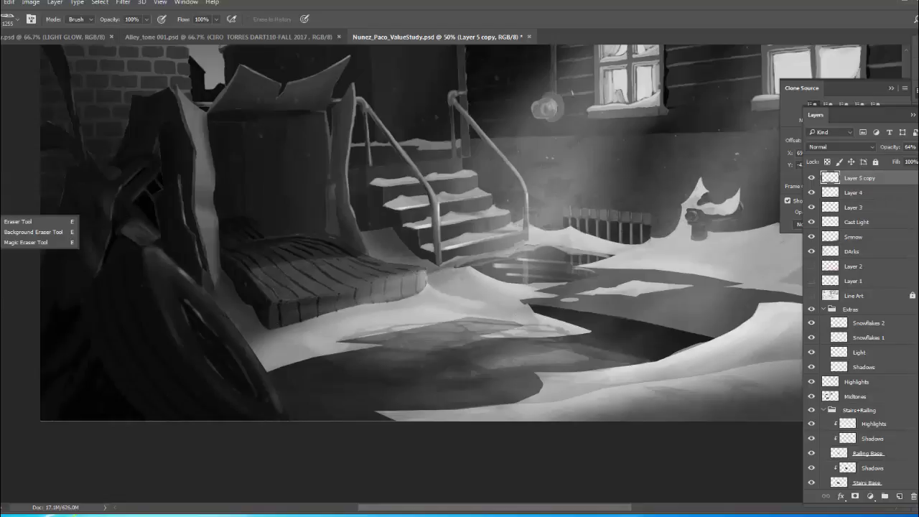
right_click(1, 224)
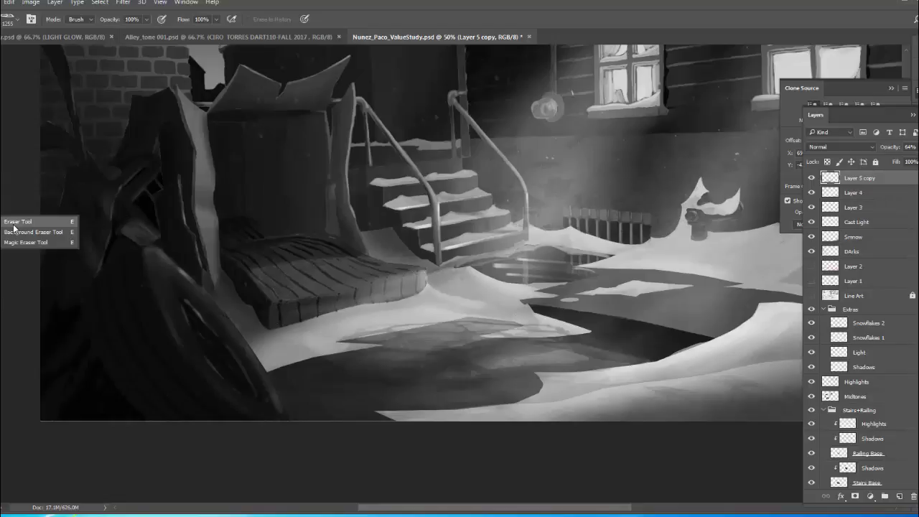
left_click(13, 227)
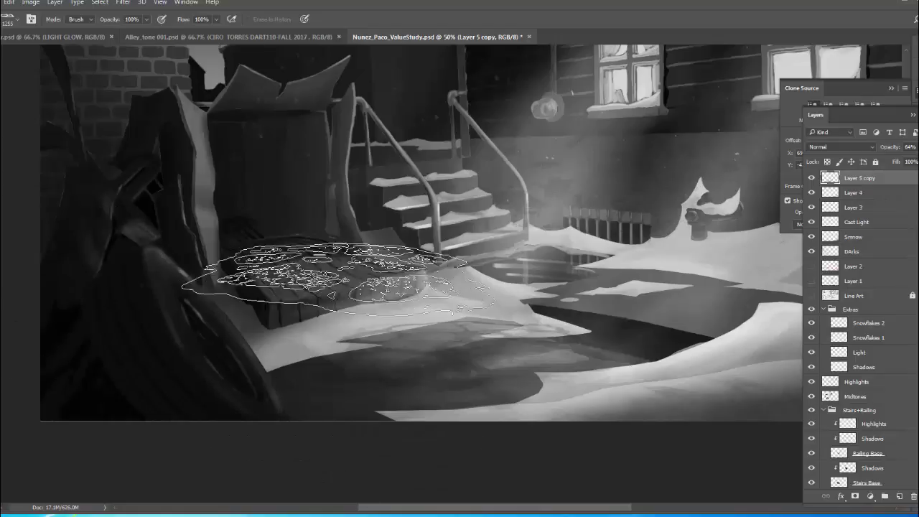
right_click(373, 230)
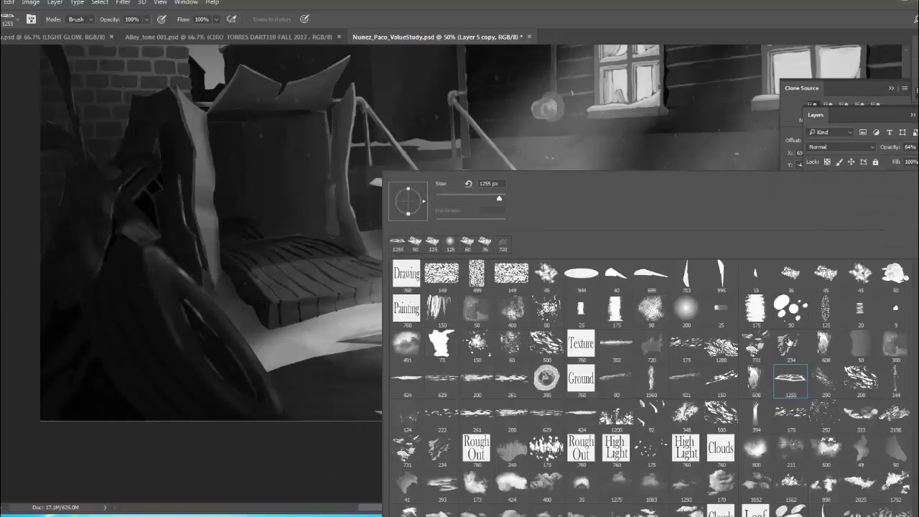
left_click(790, 274)
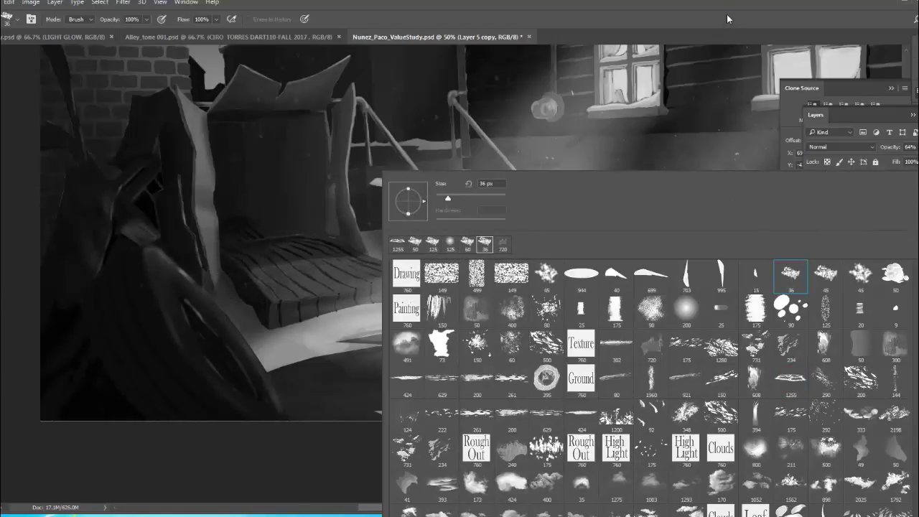
key("Return")
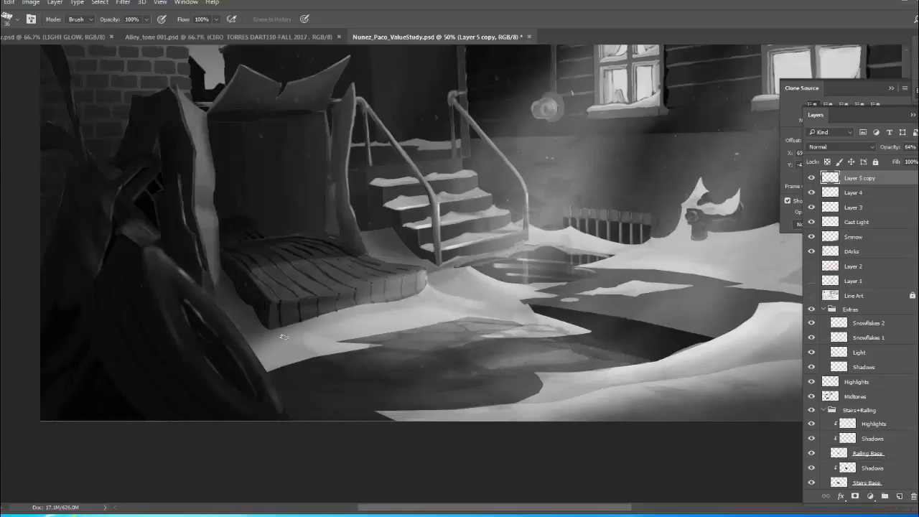
Move the ground texture layer towards the tire, then stretch and distort it over the floor and snow beside the tire.
key("v")
mouse_move(384, 367)
left_mouse_down()
mouse_move(244, 370)
mouse_move(192, 391)
mouse_move(239, 419)
mouse_move(273, 406)
left_mouse_up()
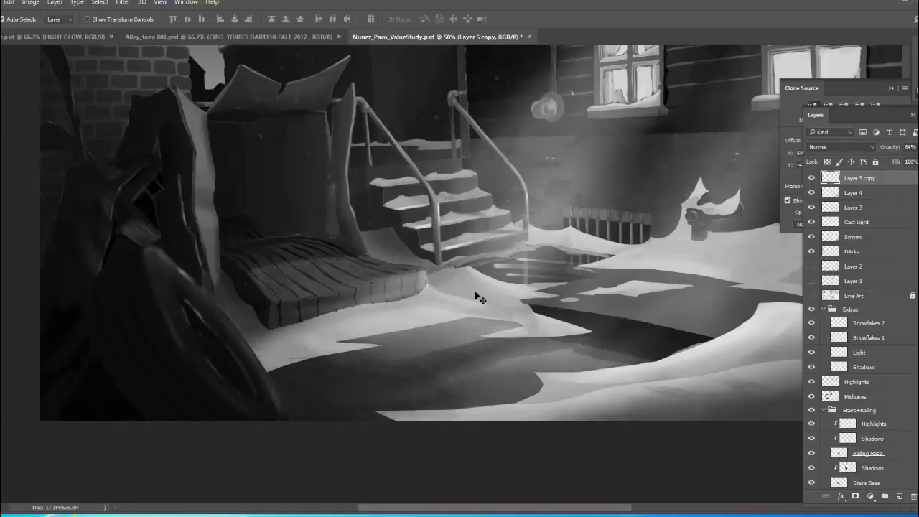
key("ctrl+t")
left_click_drag(495, 273, 525, 334)
left_click_drag(301, 382, 215, 281)
right_click(279, 347)
left_click(312, 406)
left_click_drag(421, 345, 443, 260)
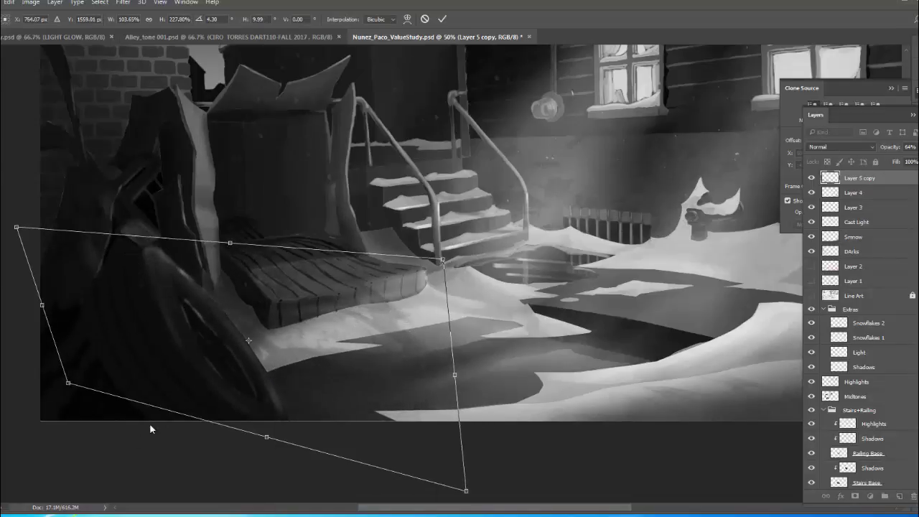
left_click_drag(68, 383, 90, 415)
left_click_drag(260, 291, 275, 381)
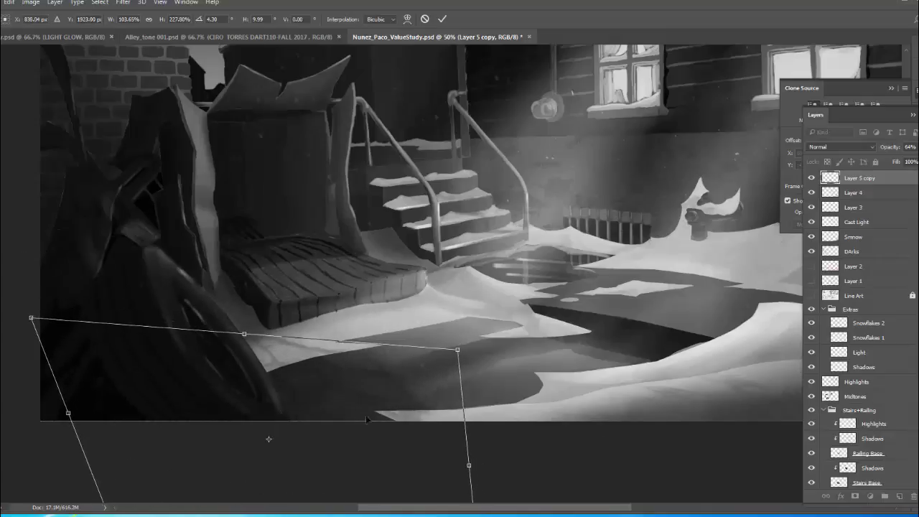
Rotate the texture to about -7.87°, fit it over the snow below the wooden platform, and lower the layer's opacity to 41%.
right_click(373, 360)
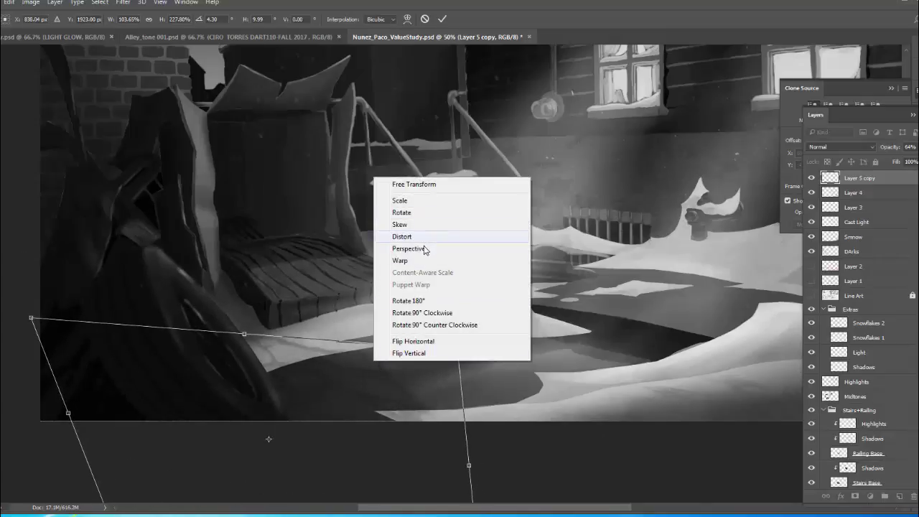
left_click(426, 183)
left_click_drag(452, 268, 435, 231)
left_click_drag(391, 350, 348, 349)
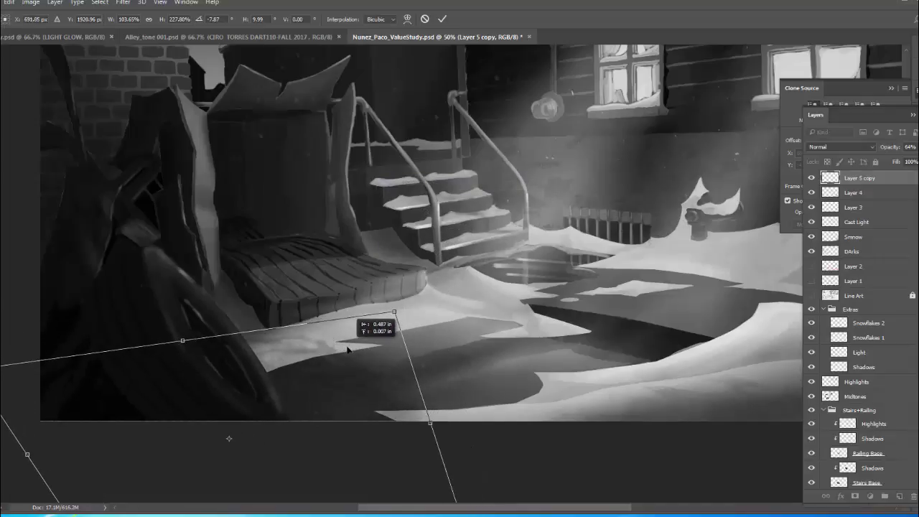
key("Return")
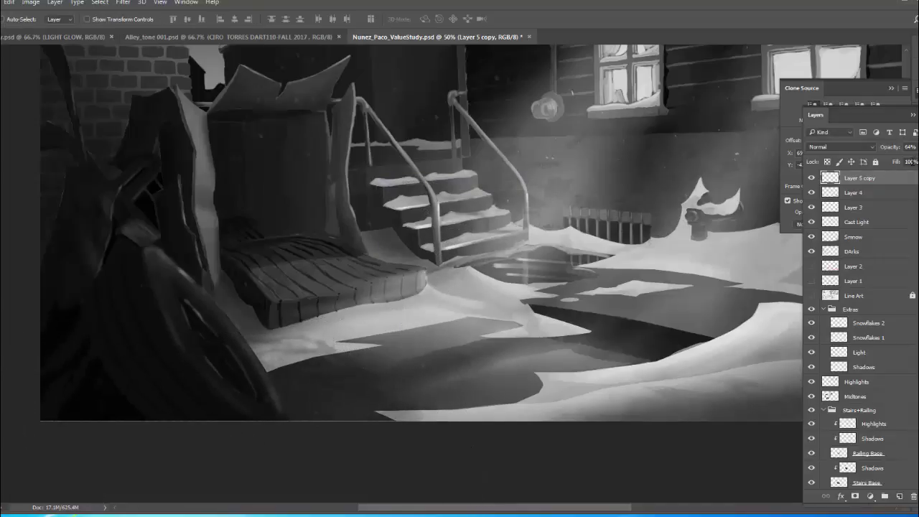
left_click_drag(914, 147, 895, 163)
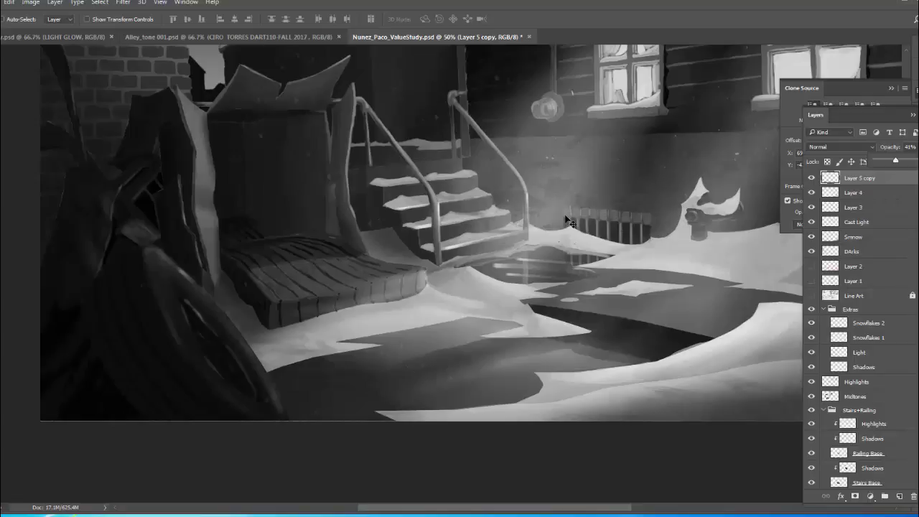
Merge the layers from Layer 5 copy down to DArks into a single layer.
key("ctrl+minus")
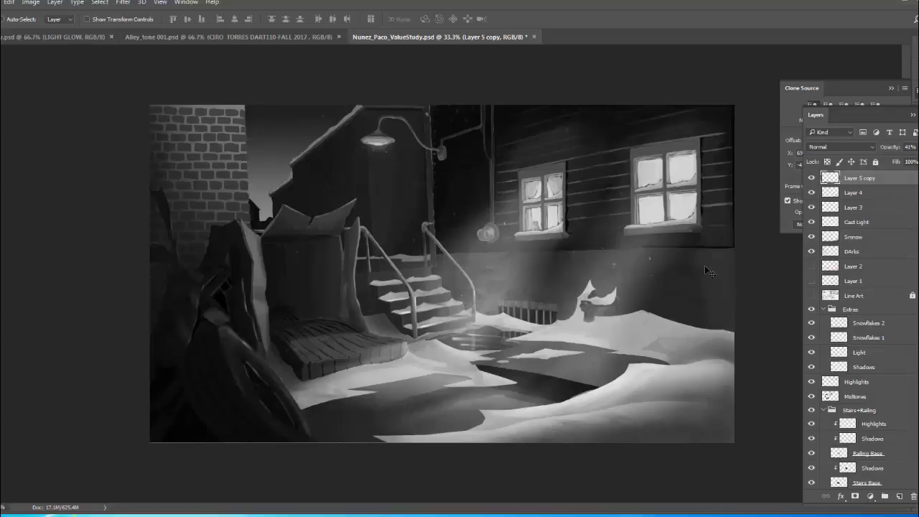
left_click(869, 250, "shift")
key("ctrl+e")
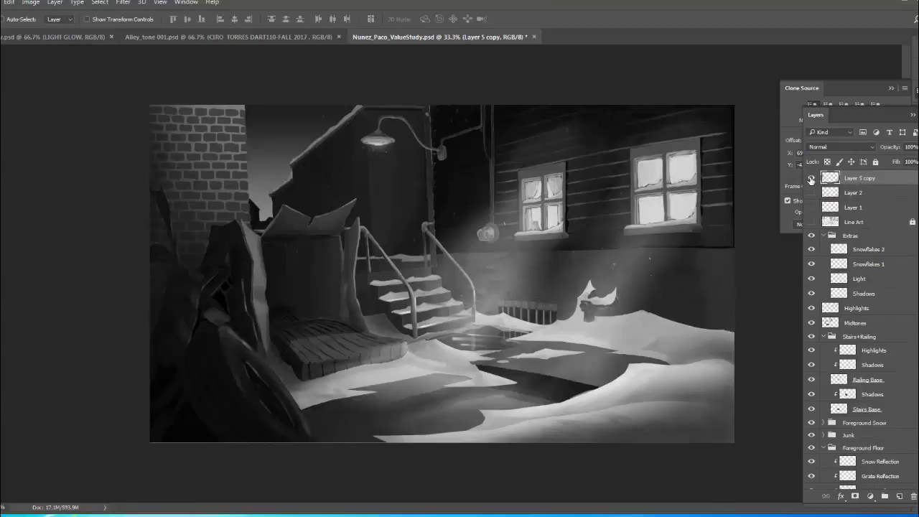
Compare the painting with the merged layer hidden and shown.
left_click(810, 178)
left_click(811, 178)
left_click(810, 178)
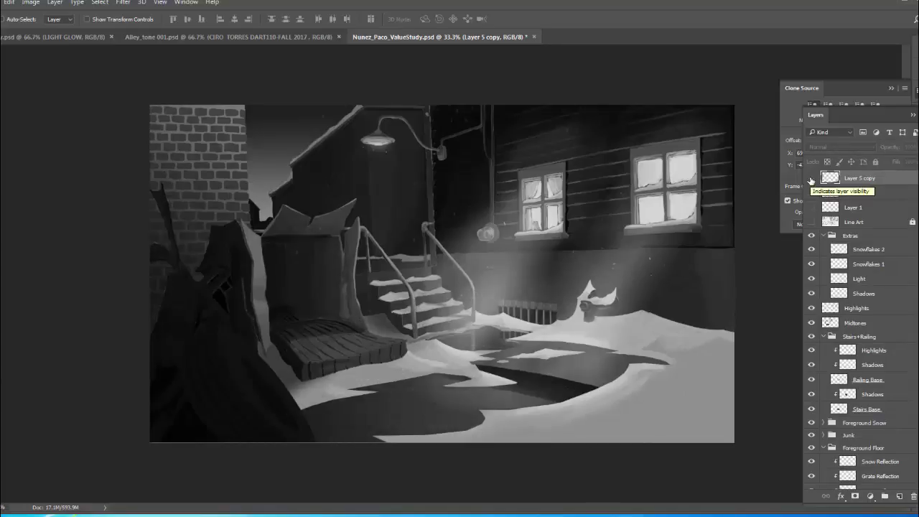
left_click(811, 178)
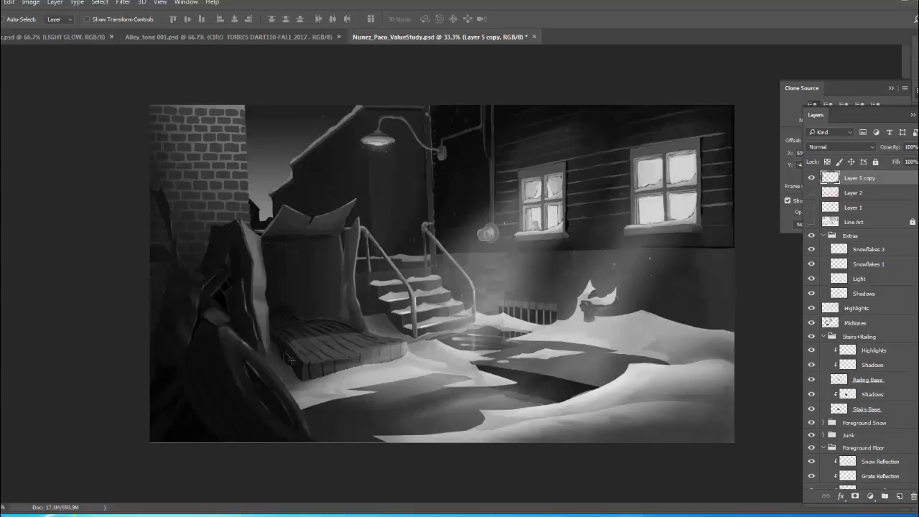
Switch to the Alley_tone 001.psd document and add a new layer directly above Layer 1.
key("b")
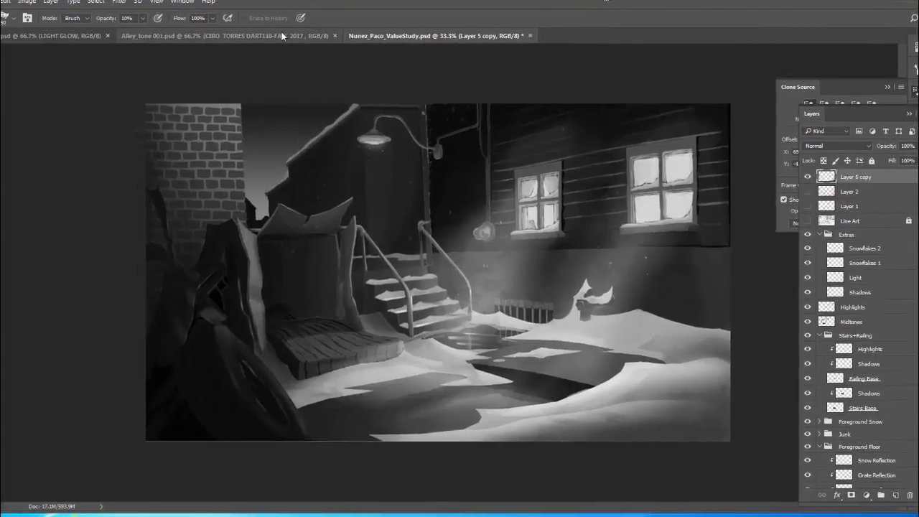
left_click(276, 35)
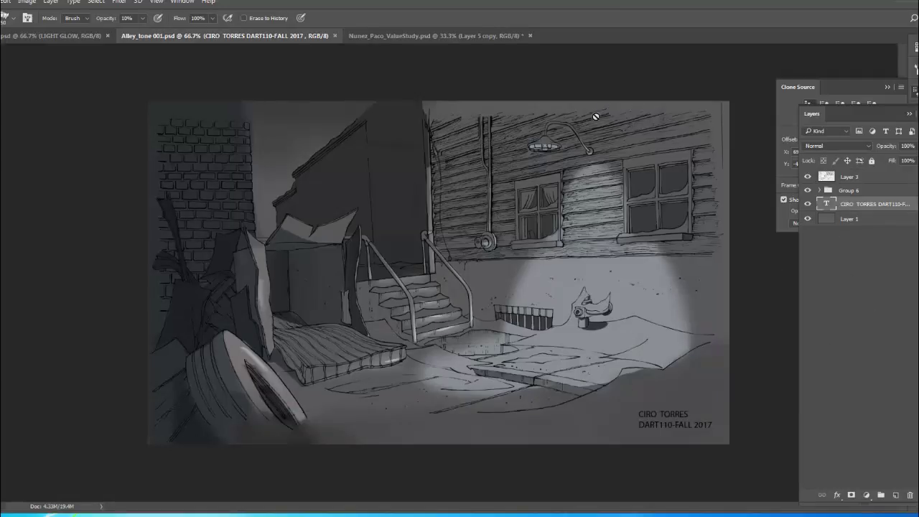
left_click(870, 242)
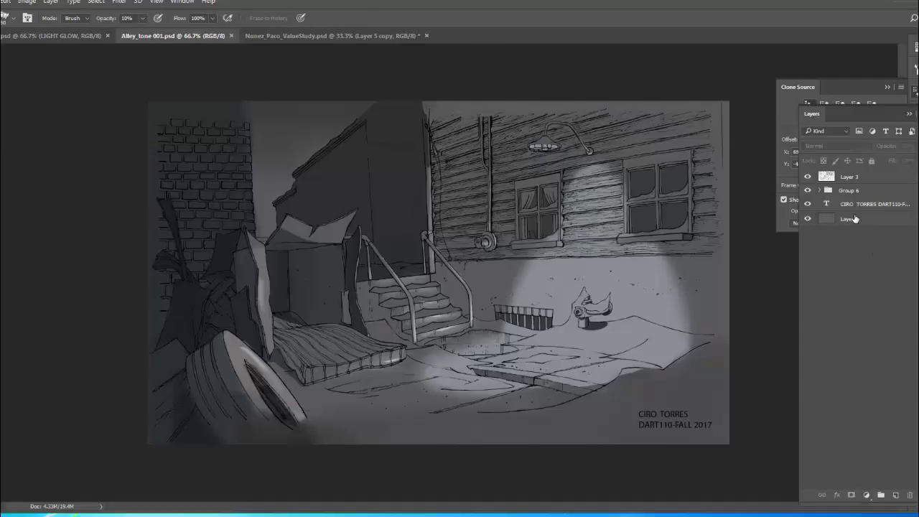
left_click(854, 218)
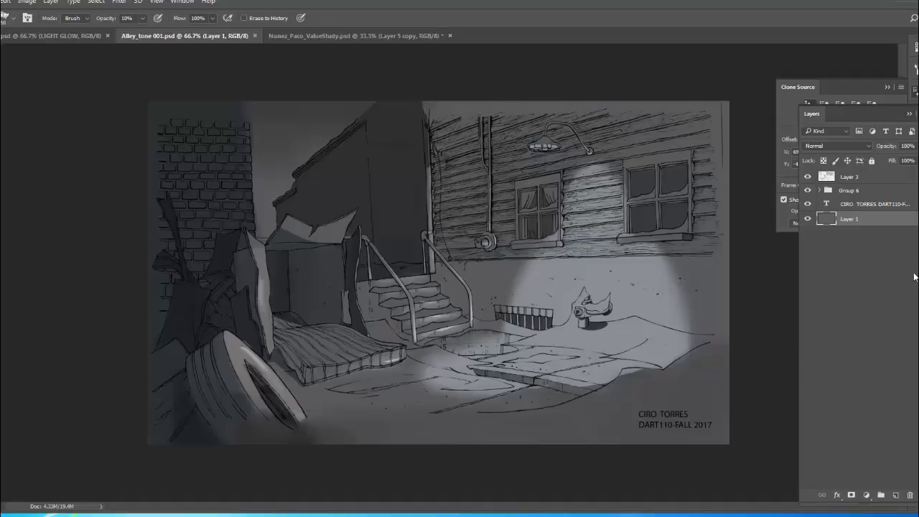
left_click(896, 495)
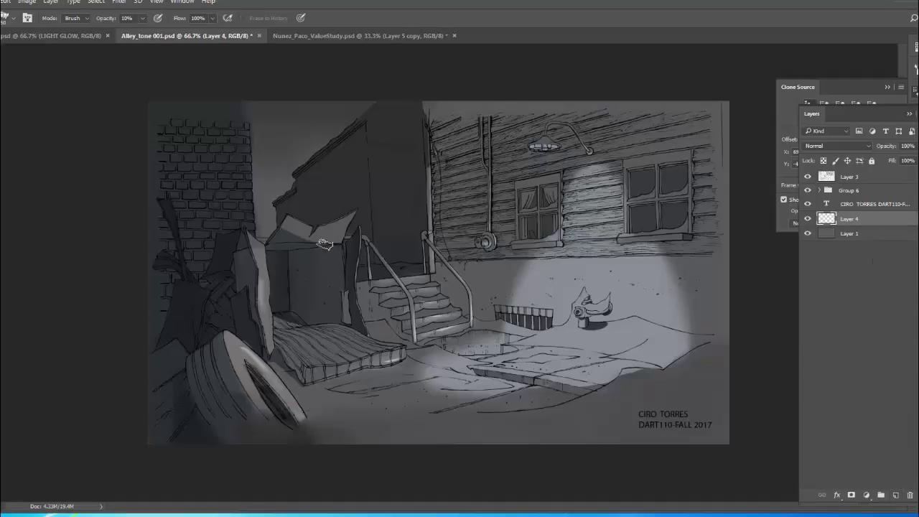
Set the foreground colour to a bright red and choose the small 15 px tapered drawing brush.
left_click(3, 15)
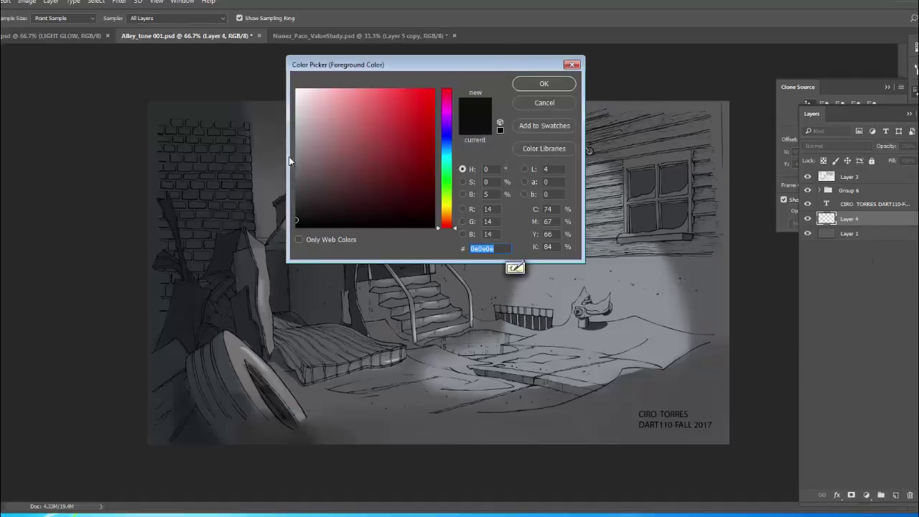
left_click(403, 90)
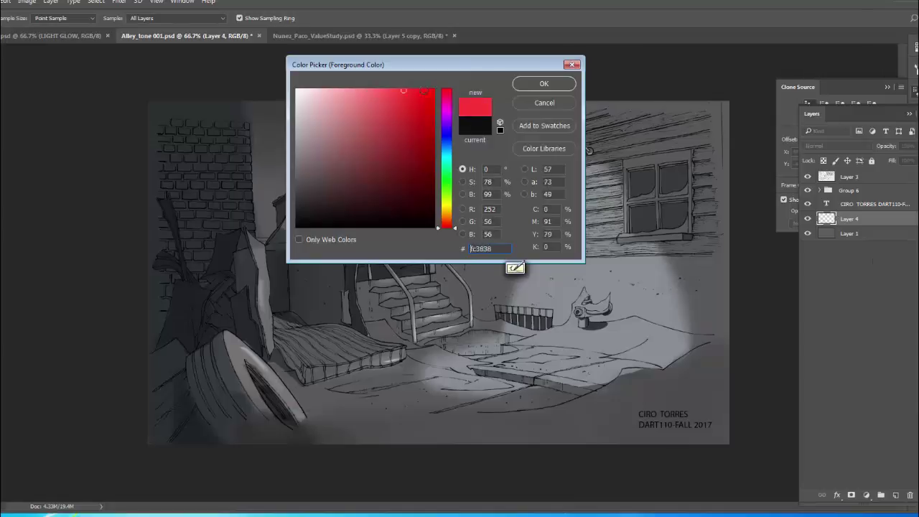
left_click(543, 84)
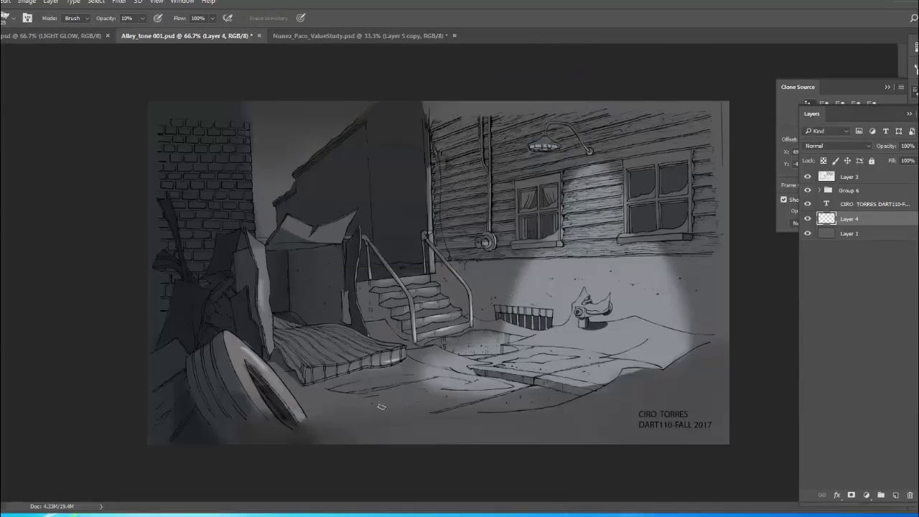
key("b")
right_click(388, 406)
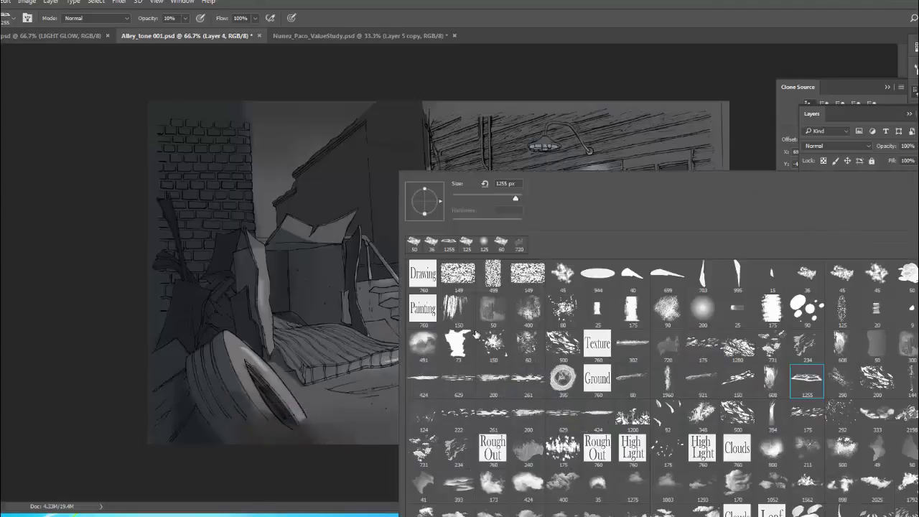
left_click(771, 275)
left_click(361, 424)
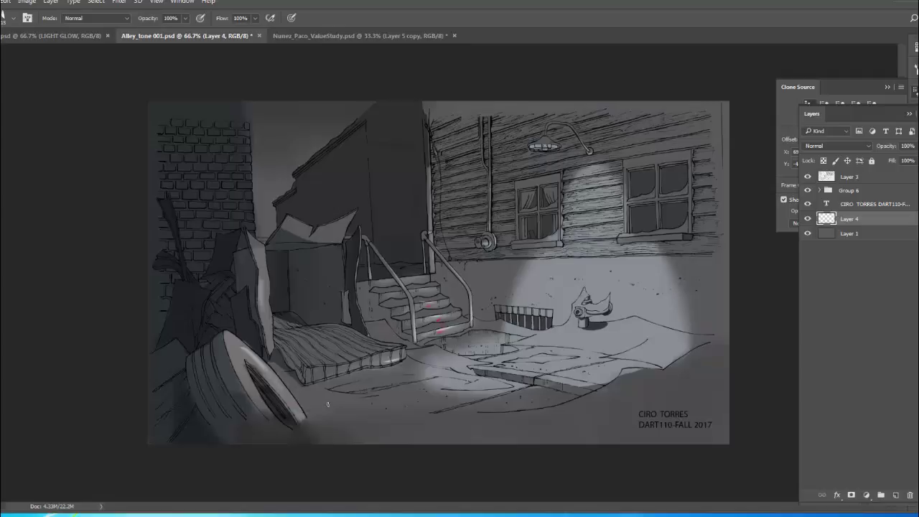
Draw a red arrow across the foreground toward the light pool and red accents along both stair handrails.
left_click_drag(259, 443, 437, 388)
mouse_move(374, 385)
left_mouse_down()
mouse_move(435, 388)
mouse_move(384, 433)
left_mouse_up()
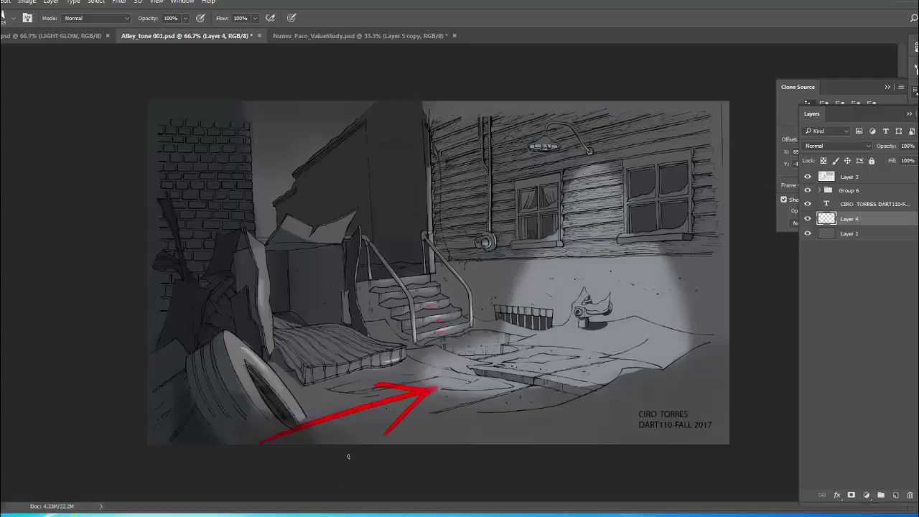
mouse_move(389, 313)
left_mouse_down()
mouse_move(402, 341)
mouse_move(416, 344)
mouse_move(410, 302)
mouse_move(382, 260)
left_mouse_up()
left_click_drag(466, 287, 470, 327)
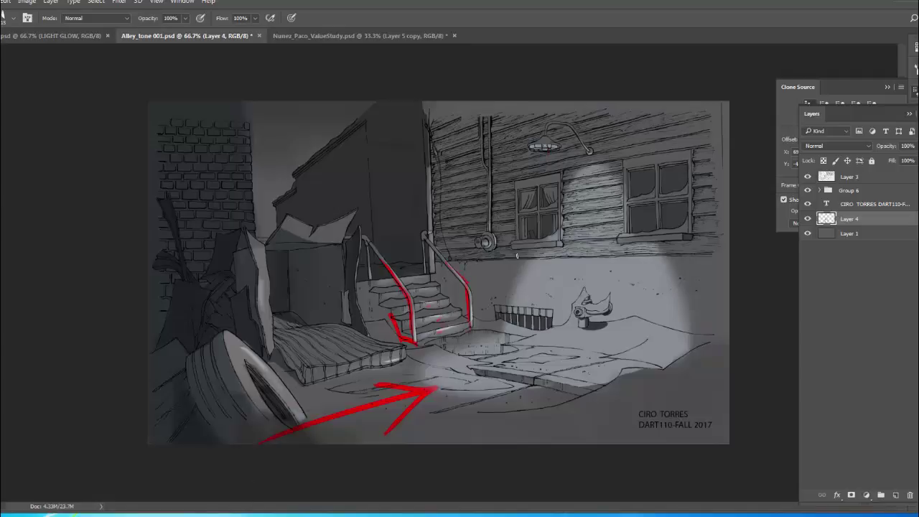
Undo the red foreground arrow and the handrail strokes.
key("ctrl+alt+z")
key("ctrl+alt+z")
key("ctrl+alt+z")
key("ctrl+alt+z")
key("ctrl+alt+z")
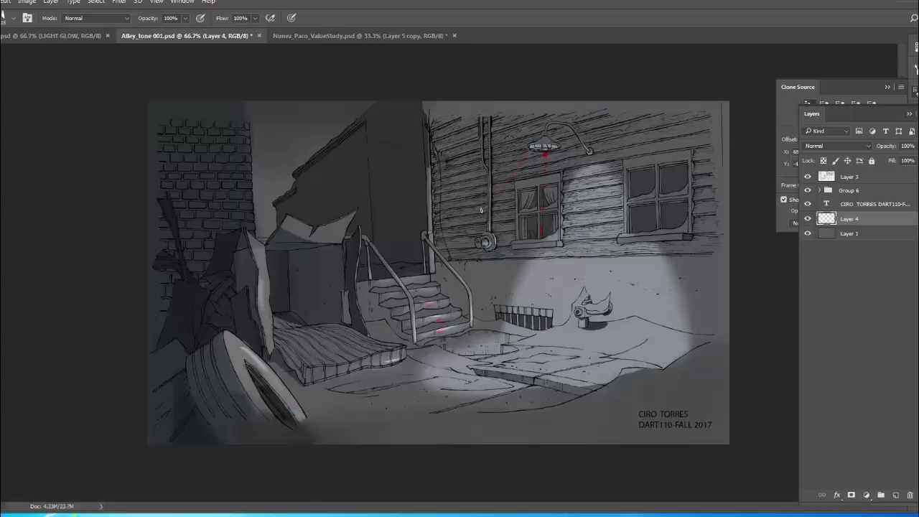
Try a red ray from the lamp toward the stairs and an arrow above the basement vent, and undo the strokes.
left_click_drag(513, 178, 436, 280)
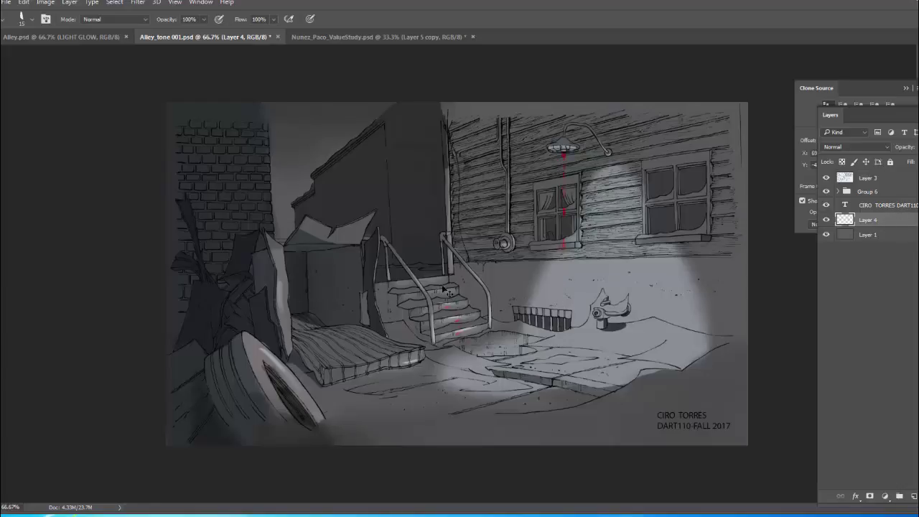
left_click_drag(542, 270, 514, 302)
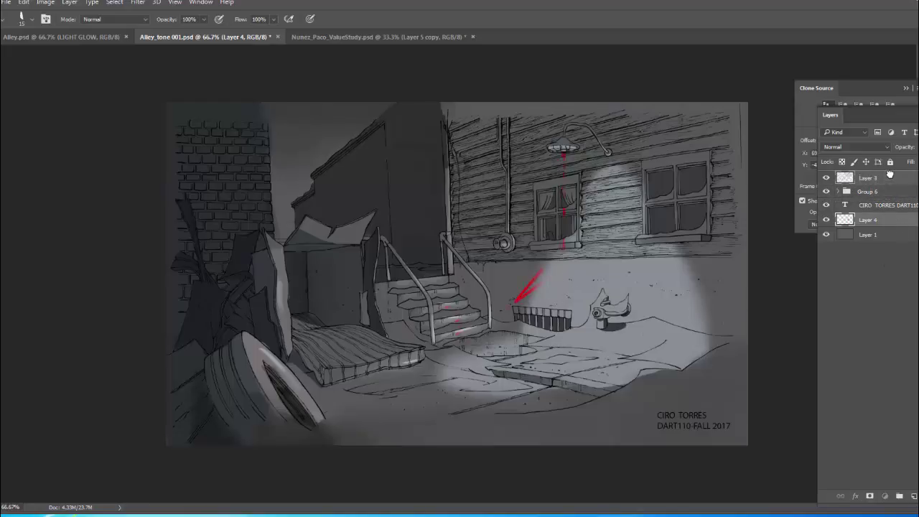
key("ctrl+z")
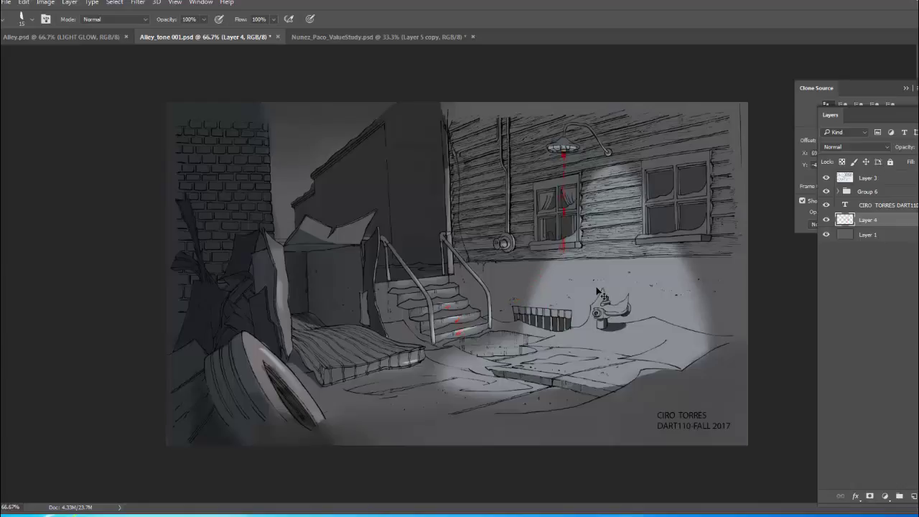
key("ctrl+z")
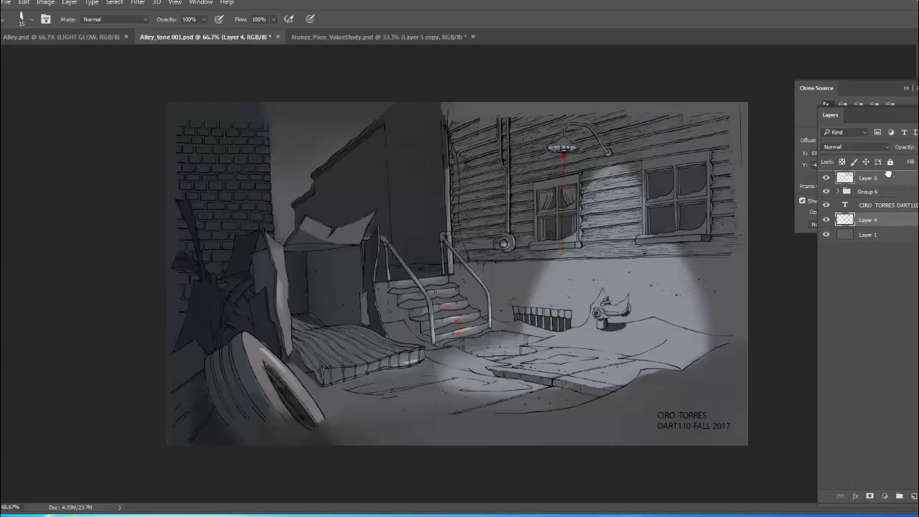
Move Layer 4 to the top of the layer stack and draw red guides from the lamp and its wall mount down to the ground.
key("ctrl+shift+bracketright")
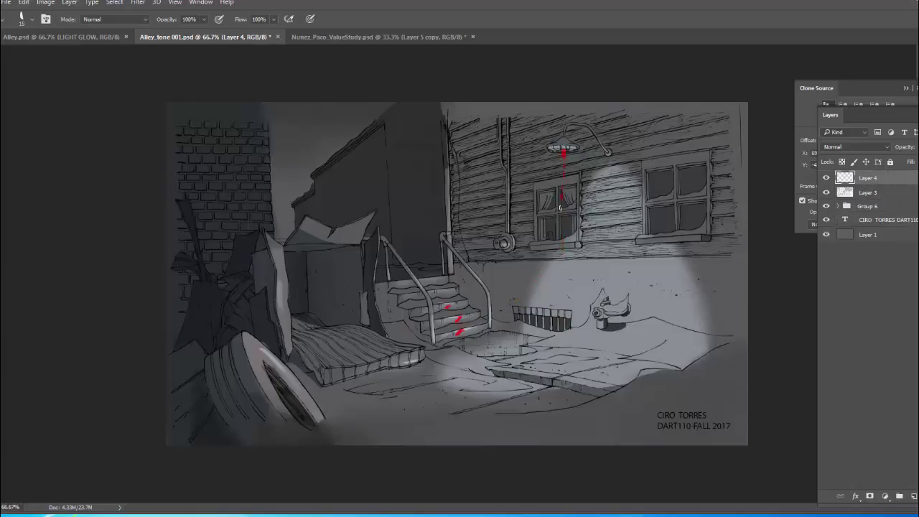
left_click(562, 272)
mouse_move(609, 171)
left_mouse_down()
mouse_move(607, 343)
mouse_move(560, 353)
left_mouse_up()
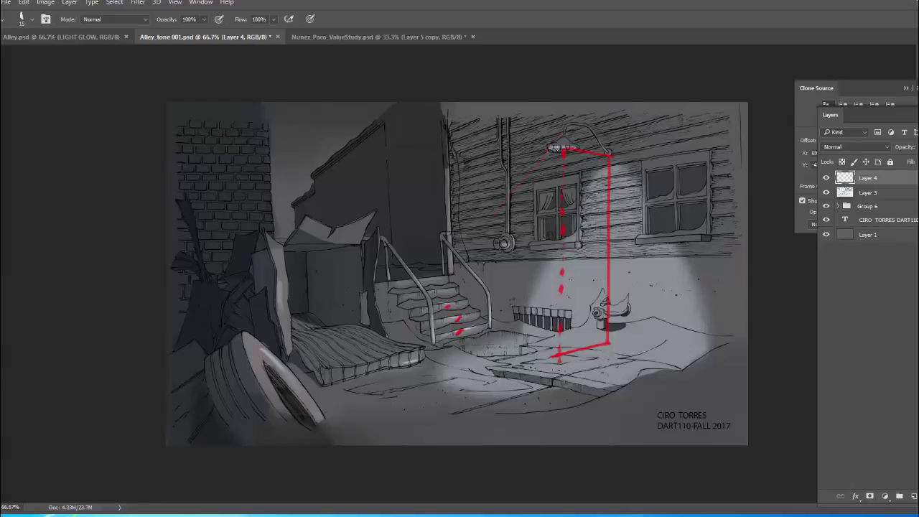
Draw the light cone's straight edge from the lamp past the stairs to the foreground, and extend the ground guide line toward it.
left_click(549, 147, "shift")
left_click(401, 365, "shift")
left_click(560, 354)
left_click(394, 404, "shift")
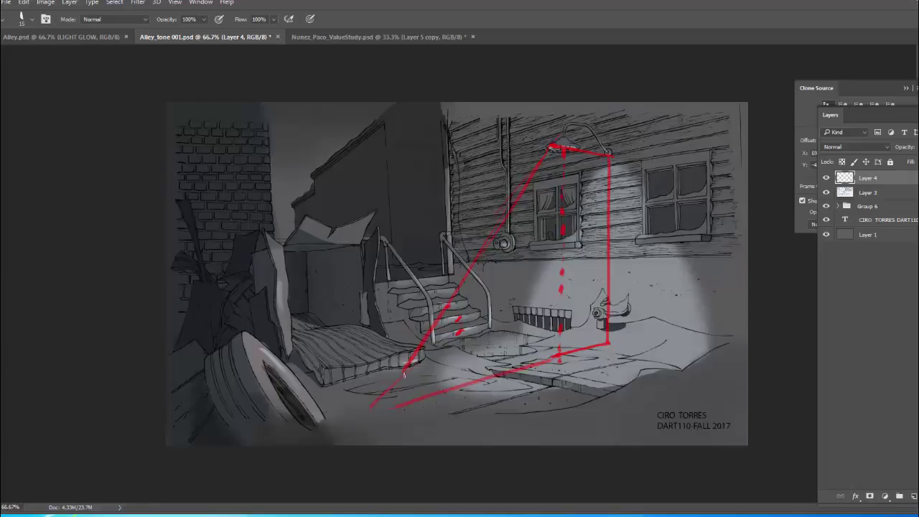
left_click(372, 413, "shift")
Outline the wide light pool on the ground and complete the cone with its house-side edge and the arch of light on the wall.
mouse_move(373, 409)
left_mouse_down()
mouse_move(412, 368)
mouse_move(494, 340)
left_mouse_up()
mouse_move(580, 397)
left_mouse_down()
mouse_move(625, 381)
mouse_move(655, 354)
left_mouse_up()
left_click_drag(511, 332, 670, 350)
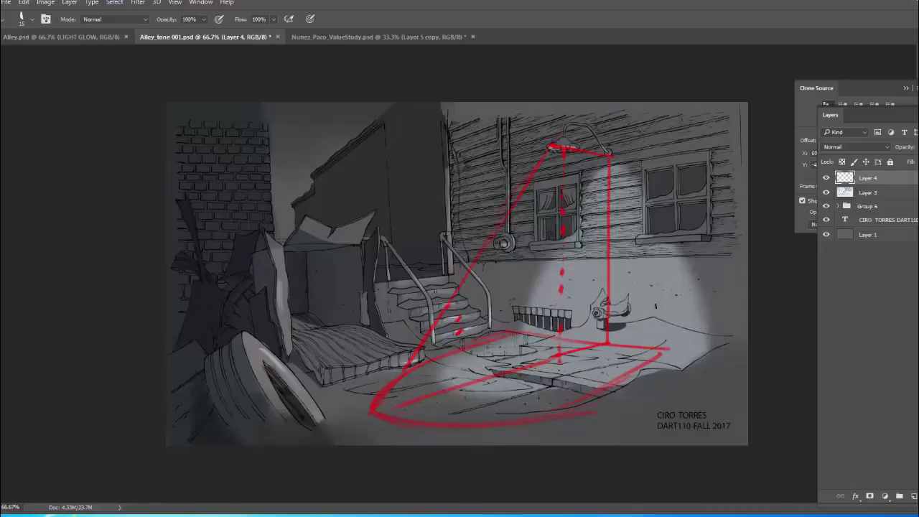
left_click_drag(581, 154, 623, 235)
mouse_move(660, 350)
left_mouse_down()
mouse_move(642, 264)
mouse_move(648, 288)
mouse_move(612, 248)
left_mouse_up()
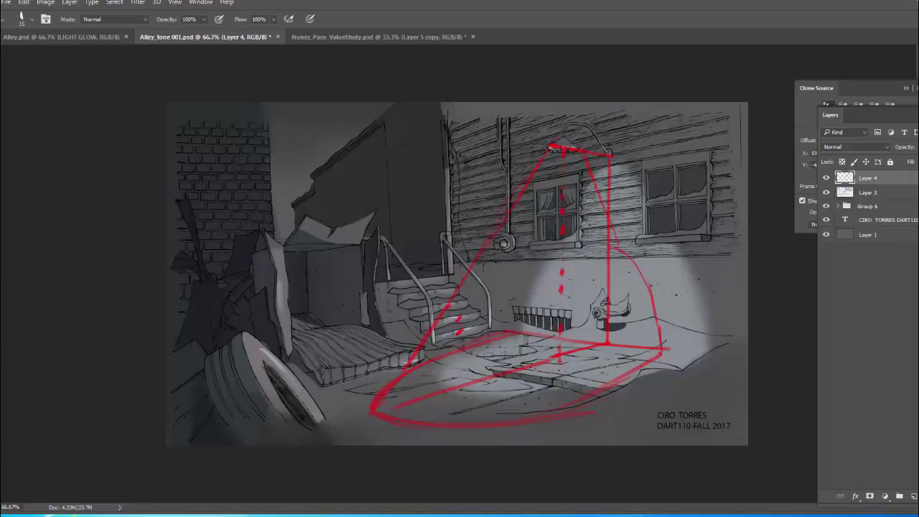
mouse_move(528, 304)
left_mouse_down()
mouse_move(591, 255)
mouse_move(619, 251)
left_mouse_up()
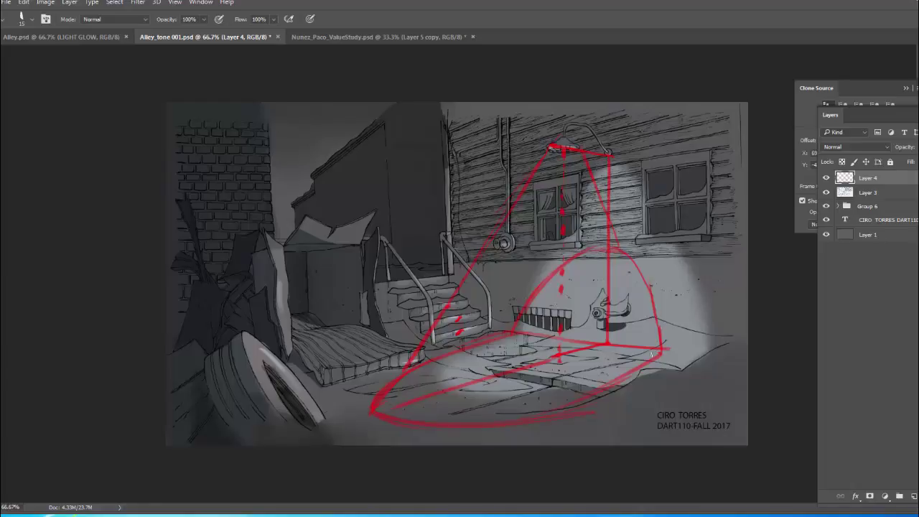
Hide Layer 4 and, on a new layer, mark the lamp bulb and a smaller light pool across the ground and wall in red.
left_click(826, 178)
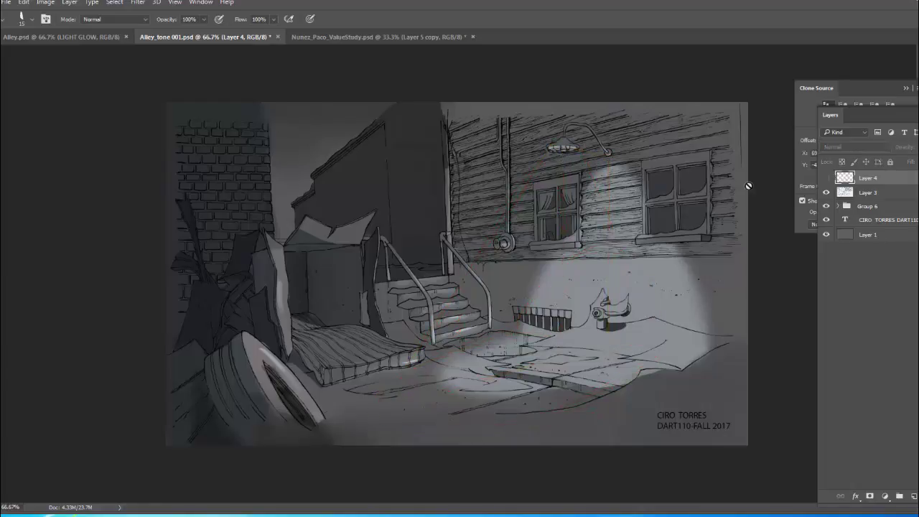
left_click(912, 495)
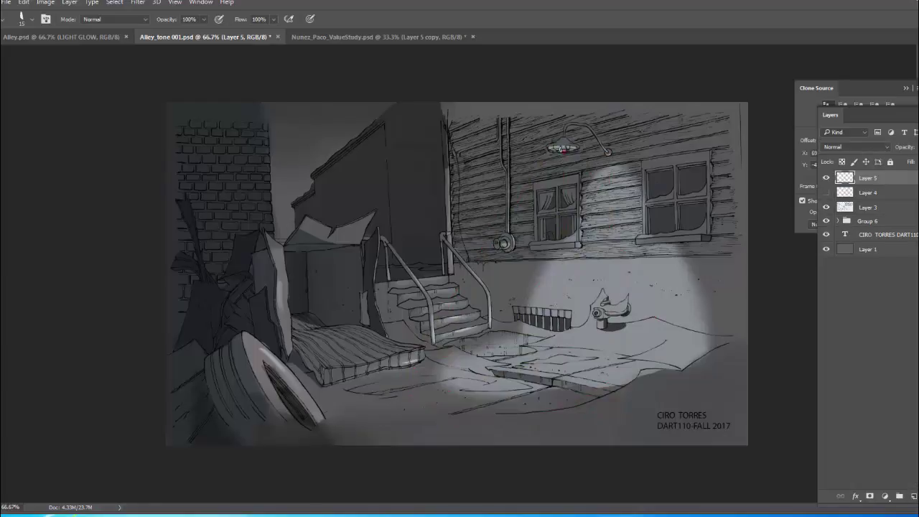
left_click_drag(562, 149, 566, 149)
left_click_drag(529, 334, 649, 350)
mouse_move(485, 348)
left_mouse_down()
mouse_move(439, 379)
mouse_move(595, 398)
mouse_move(657, 325)
mouse_move(526, 337)
mouse_move(609, 275)
left_mouse_up()
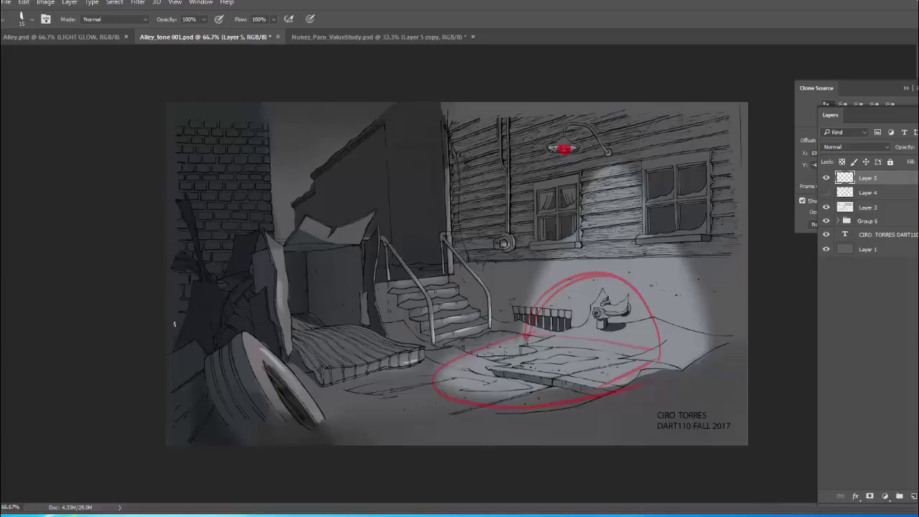
Try a red tick beside the dark debris pile, compare the painting with Layer 3 hidden and shown, and undo the tick.
left_click_drag(174, 323, 185, 276)
left_click(860, 207)
left_click(826, 207)
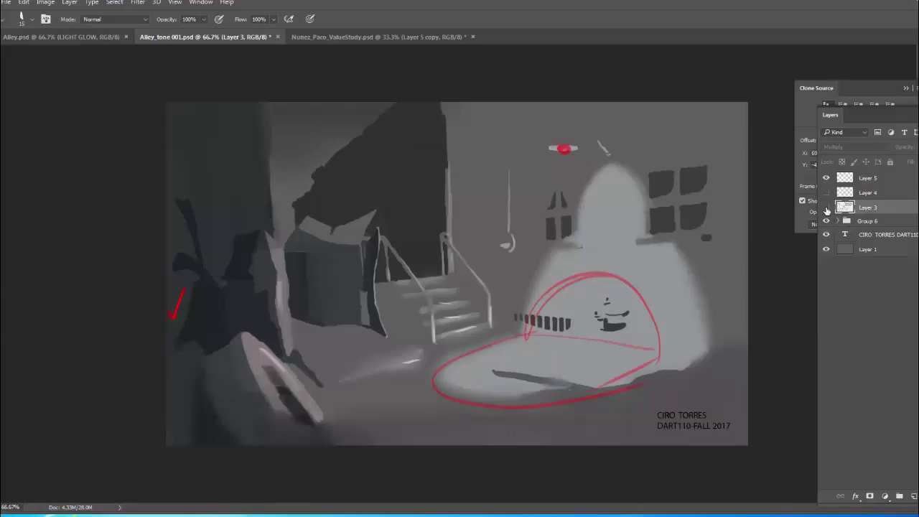
left_click(826, 208)
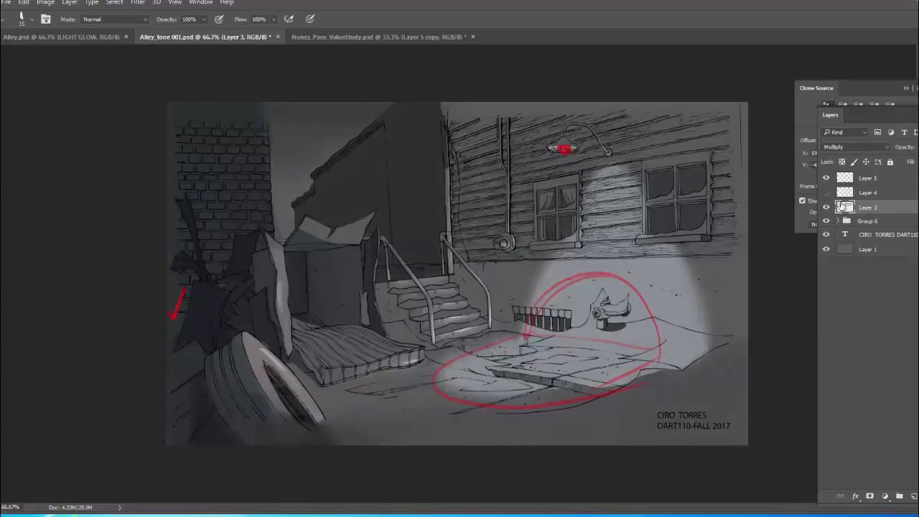
key("ctrl+z")
Add a new layer above Layer 5 and choose the soft round 200 px brush with 0% hardness.
left_click(867, 178)
left_click(899, 496)
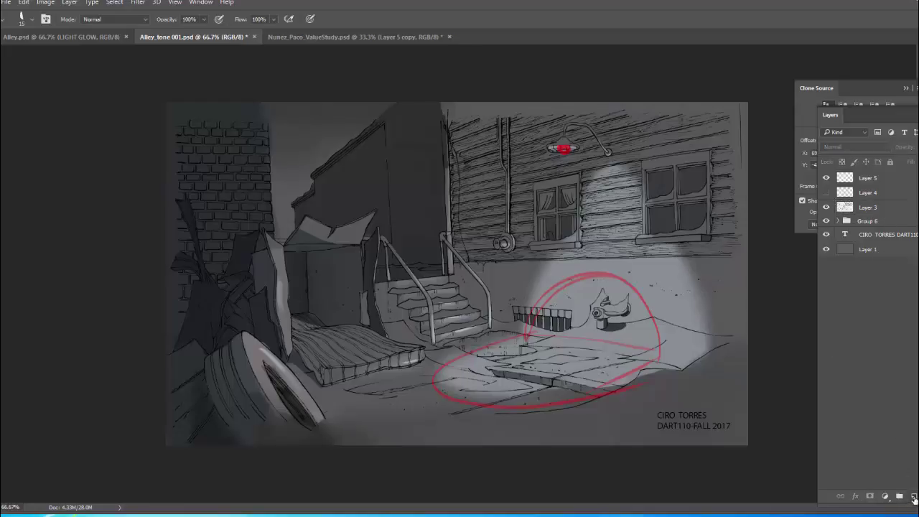
right_click(609, 312)
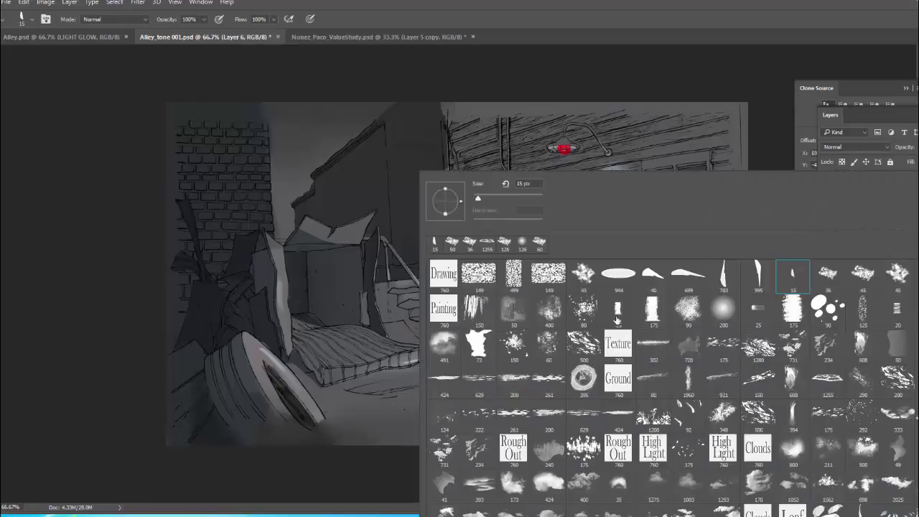
left_click(723, 310)
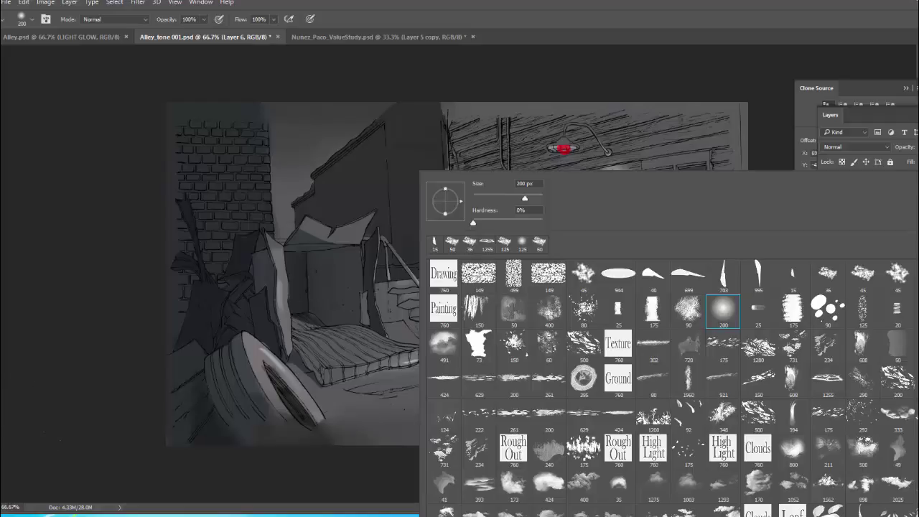
key("Return")
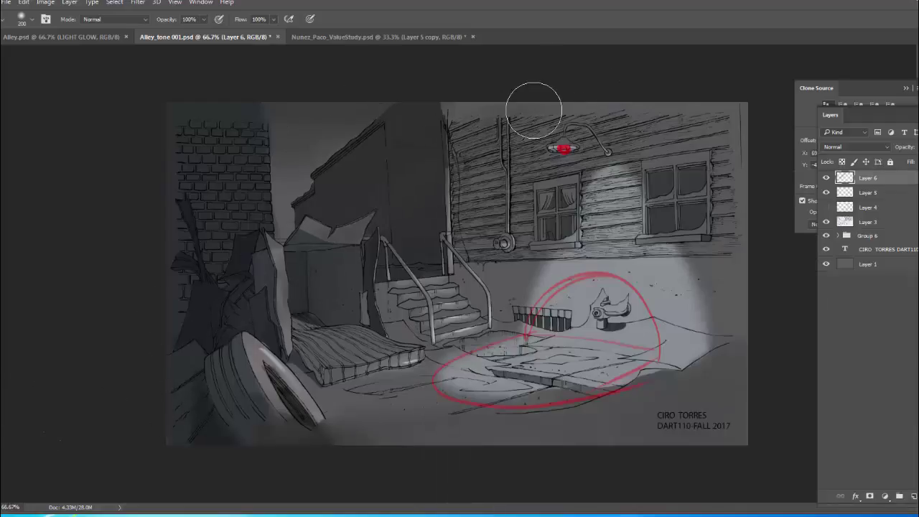
Brush a dark grey tone across the dark building, cardboard box and brick wall, and undo the last strokes.
left_click_drag(467, 100, 131, 363)
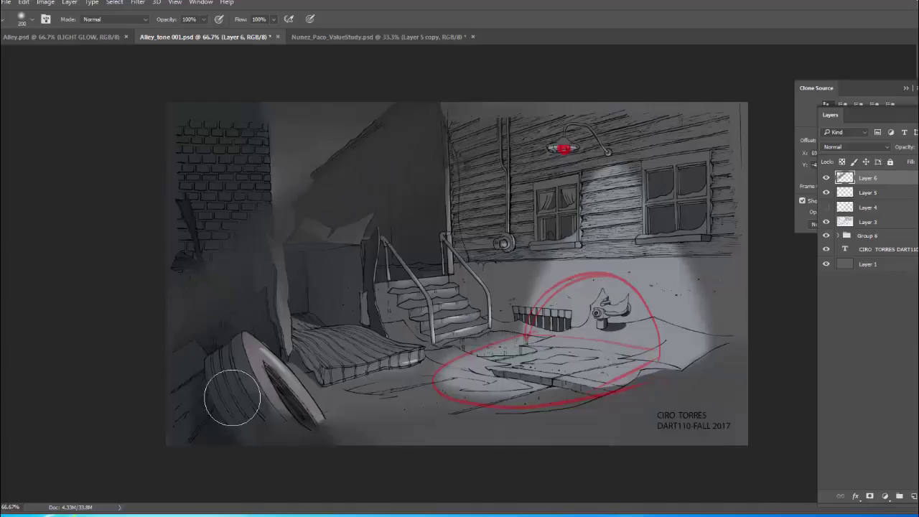
key("ctrl+z")
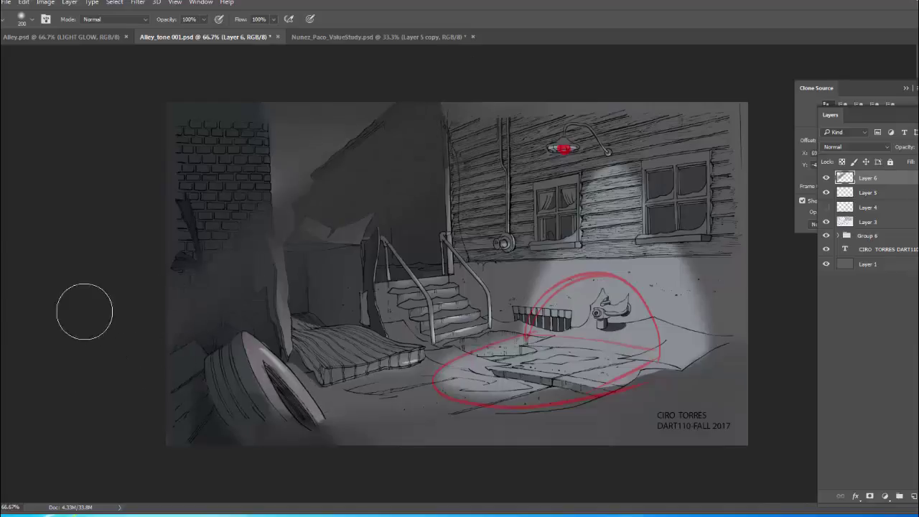
key("ctrl+alt+z")
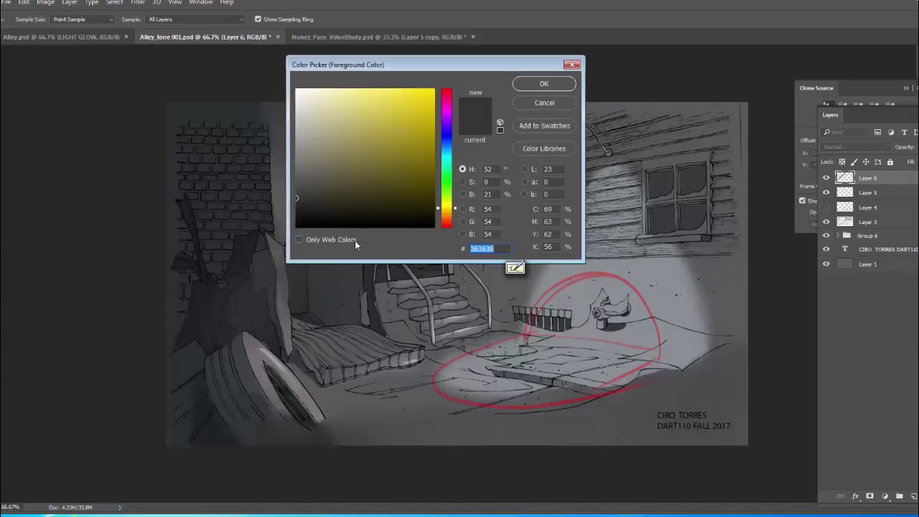
Choose a darker grey, set the brush opacity to 10%, and shade the brick wall, debris and upper house wall.
left_click_drag(305, 201, 296, 216)
left_click(544, 85)
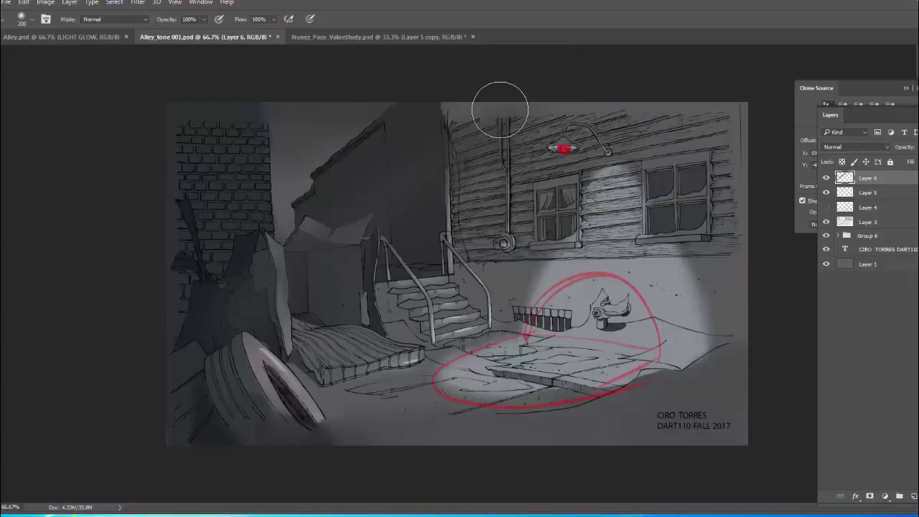
key("1")
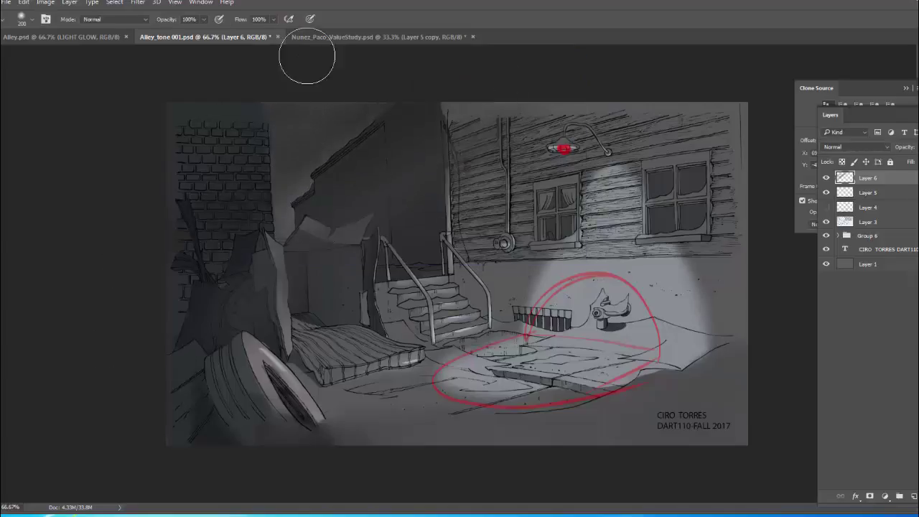
mouse_move(176, 90)
left_mouse_down()
mouse_move(152, 399)
mouse_move(169, 115)
mouse_move(177, 155)
mouse_move(145, 411)
mouse_move(207, 155)
mouse_move(214, 208)
mouse_move(170, 409)
mouse_move(246, 127)
mouse_move(199, 352)
mouse_move(260, 86)
mouse_move(250, 301)
mouse_move(226, 78)
mouse_move(219, 363)
mouse_move(193, 80)
mouse_move(179, 349)
mouse_move(175, 70)
mouse_move(166, 304)
mouse_move(190, 251)
mouse_move(156, 485)
mouse_move(216, 193)
mouse_move(178, 354)
left_mouse_up()
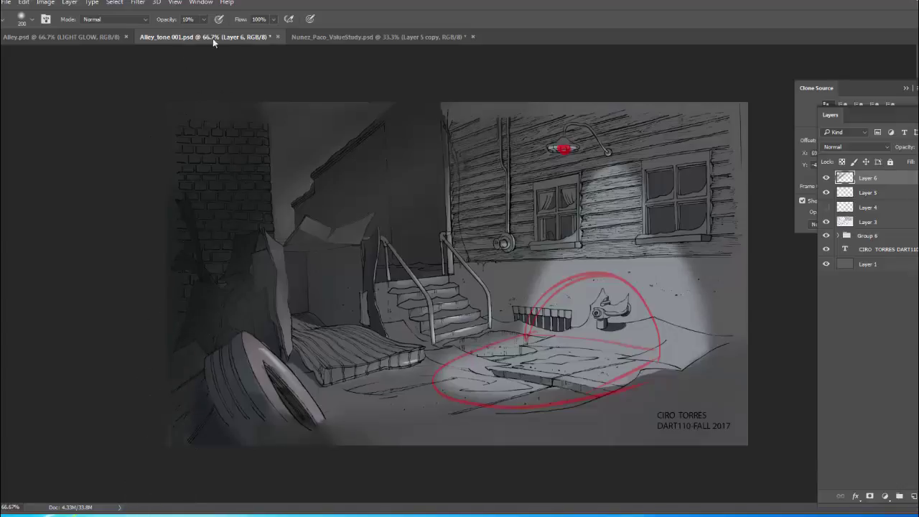
mouse_move(669, 180)
left_mouse_down()
mouse_move(647, 110)
mouse_move(622, 107)
mouse_move(726, 250)
mouse_move(618, 108)
mouse_move(766, 339)
mouse_move(643, 87)
mouse_move(783, 261)
mouse_move(657, 87)
mouse_move(772, 216)
mouse_move(714, 94)
mouse_move(770, 159)
mouse_move(726, 95)
mouse_move(776, 170)
mouse_move(700, 97)
mouse_move(807, 217)
mouse_move(677, 117)
mouse_move(678, 165)
mouse_move(758, 251)
mouse_move(630, 123)
mouse_move(767, 279)
mouse_move(633, 157)
mouse_move(690, 205)
mouse_move(670, 150)
mouse_move(525, 94)
mouse_move(410, 89)
mouse_move(416, 261)
mouse_move(393, 88)
mouse_move(377, 222)
mouse_move(368, 106)
mouse_move(339, 119)
mouse_move(289, 244)
mouse_move(503, 87)
mouse_move(415, 188)
mouse_move(554, 68)
mouse_move(419, 199)
mouse_move(439, 156)
mouse_move(518, 77)
mouse_move(533, 101)
mouse_move(460, 205)
mouse_move(586, 88)
mouse_move(447, 250)
mouse_move(569, 100)
mouse_move(440, 226)
mouse_move(526, 109)
mouse_move(407, 147)
mouse_move(538, 85)
left_mouse_up()
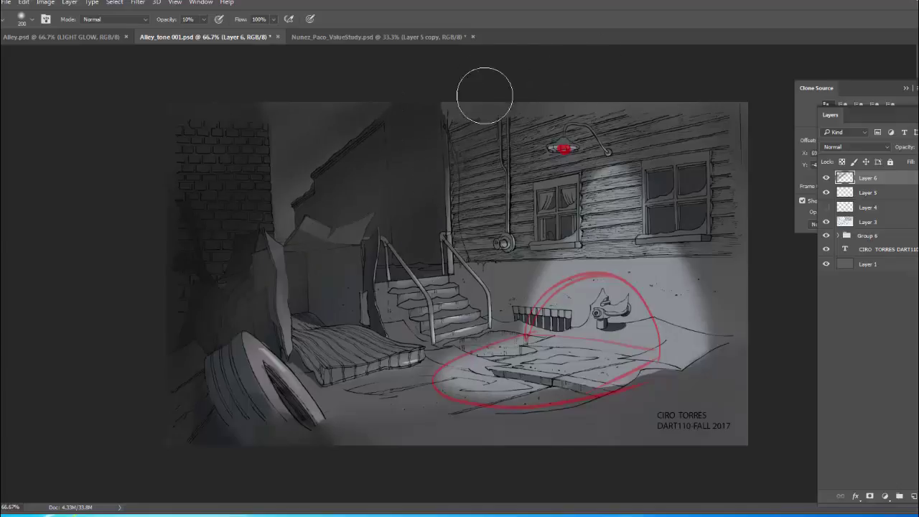
Compare the shading with the red markup of Layer 5 shown and hidden, and leave that layer hidden.
left_click(825, 193)
left_click(825, 192)
left_click(825, 193)
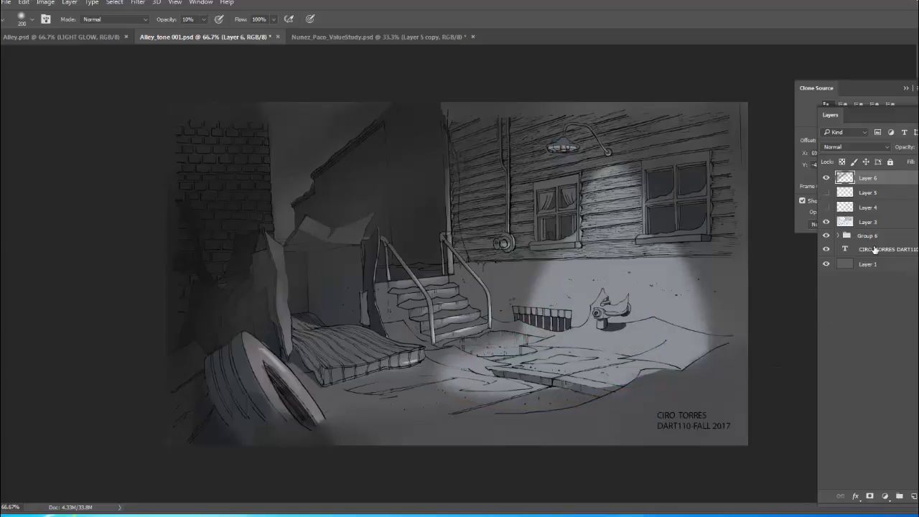
Add a new layer above Layer 6 and set the foreground colour to eeeeee.
left_click(912, 498)
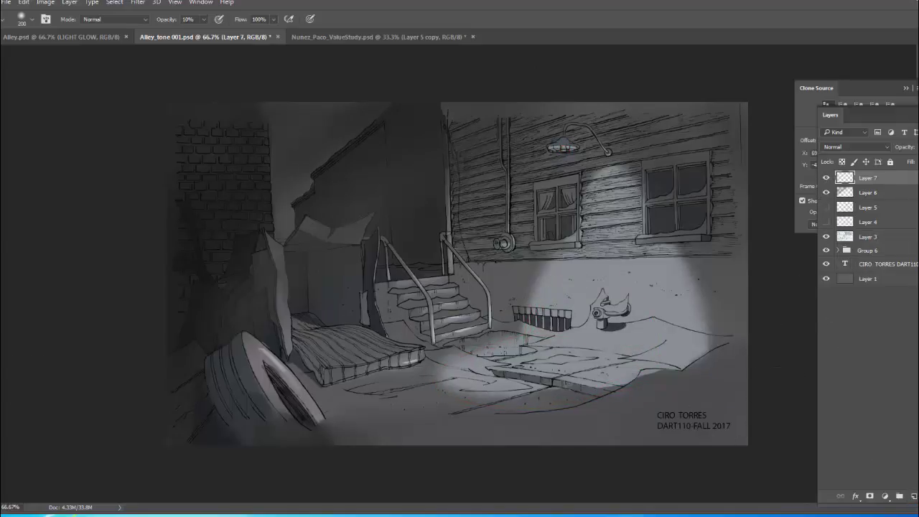
type("eeeeee")
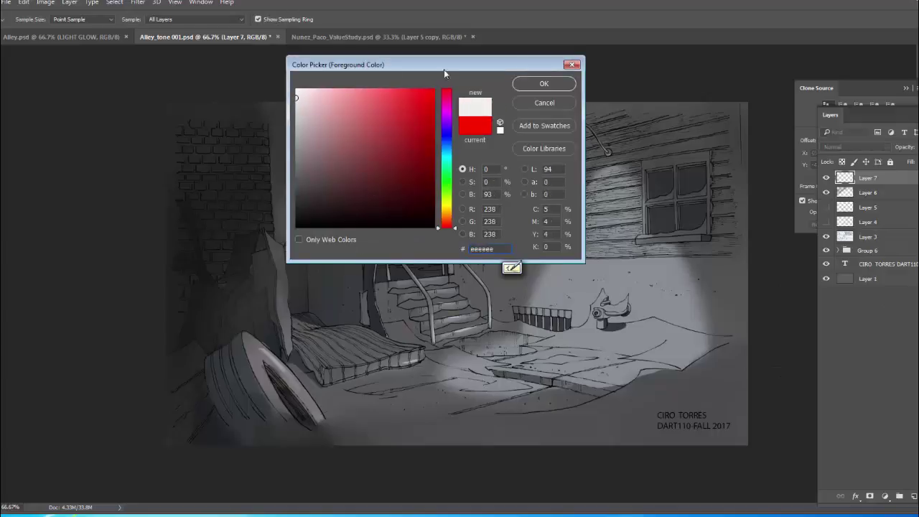
left_click(543, 83)
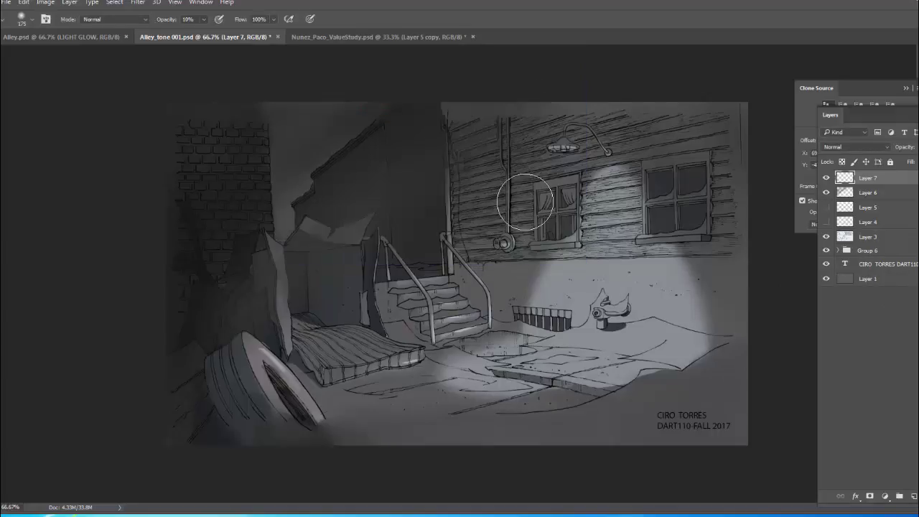
Shrink the brush, set its opacity to 40%, and dab a small bright spot on the lamp's bulb.
key("bracketleft")
key("bracketleft")
key("bracketleft")
key("bracketleft")
key("bracketleft")
key("bracketleft")
key("bracketleft")
key("bracketleft")
key("bracketleft")
key("bracketleft")
key("bracketleft")
key("4")
key("bracketleft")
key("bracketleft")
key("bracketleft")
left_click(563, 150)
Enlarge the brush to 125 px and dab a wider glow over the lamp's bulb.
key("bracketright")
key("bracketright")
key("bracketright")
key("bracketright")
key("bracketright")
key("bracketright")
key("bracketright")
key("bracketright")
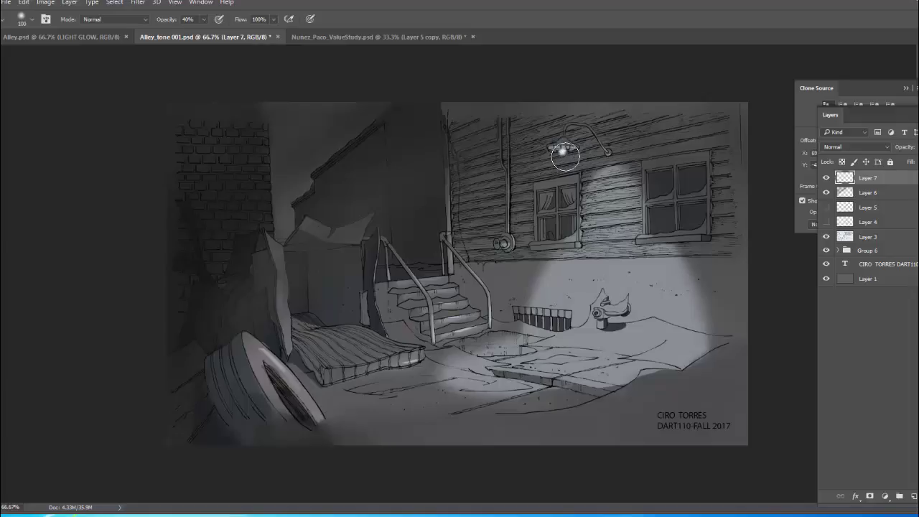
key("bracketright")
left_click(563, 152)
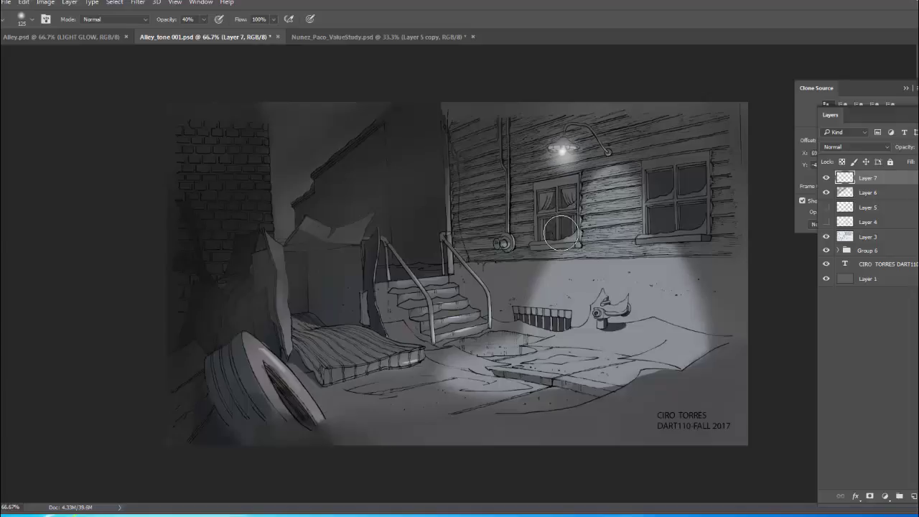
key("e")
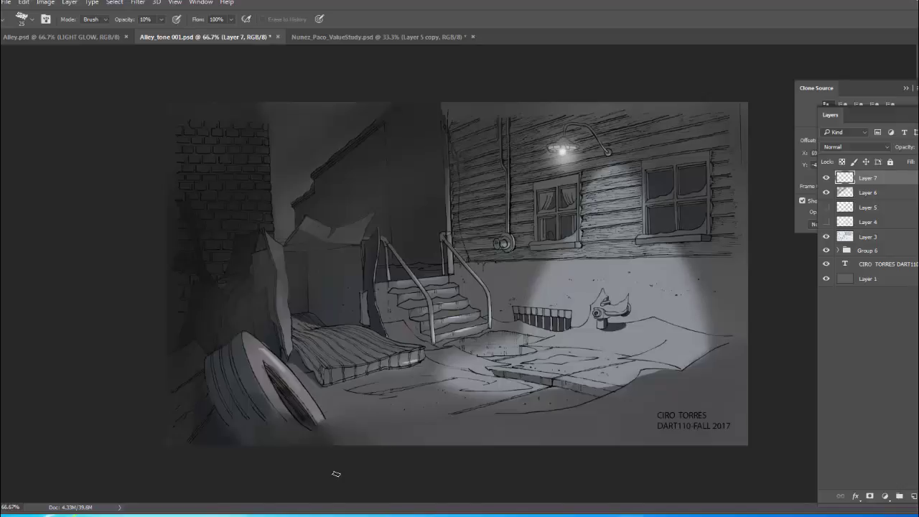
key("b")
left_click_drag(592, 284, 564, 307)
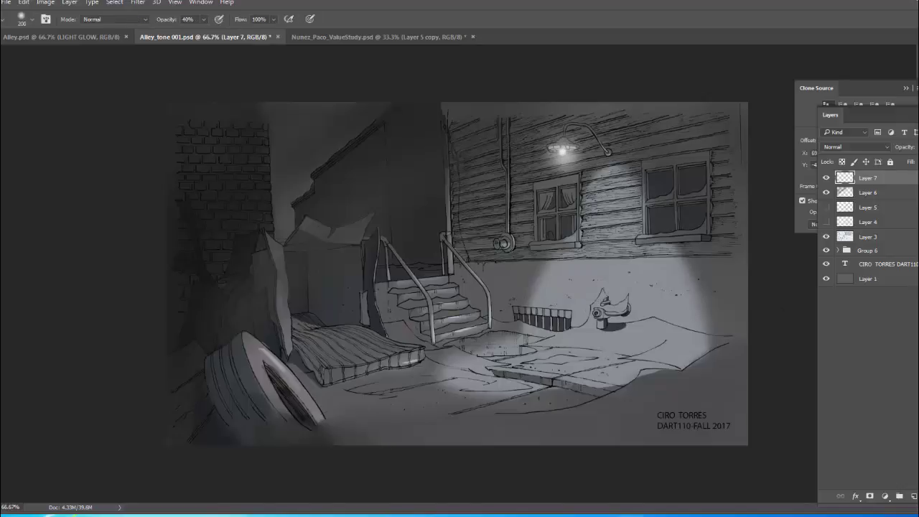
left_click(898, 496)
left_click(913, 496)
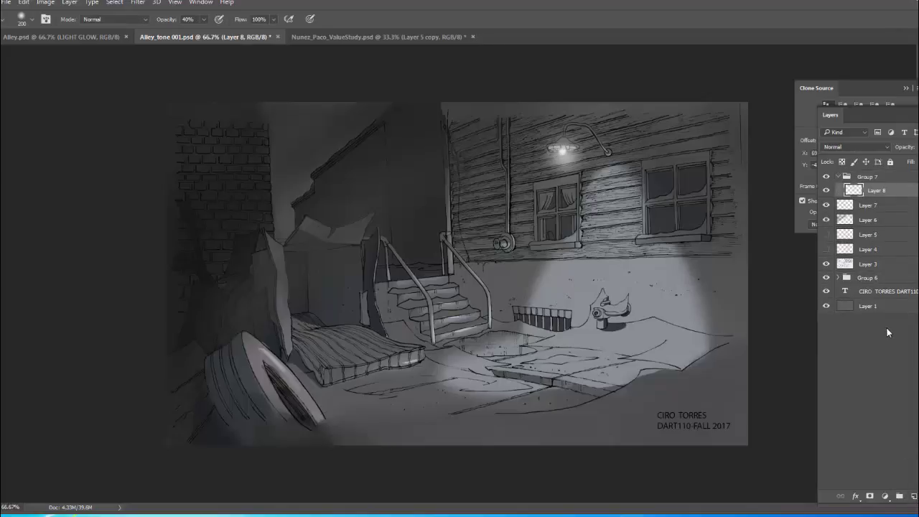
key("ctrl+alt+z")
key("ctrl+alt+z")
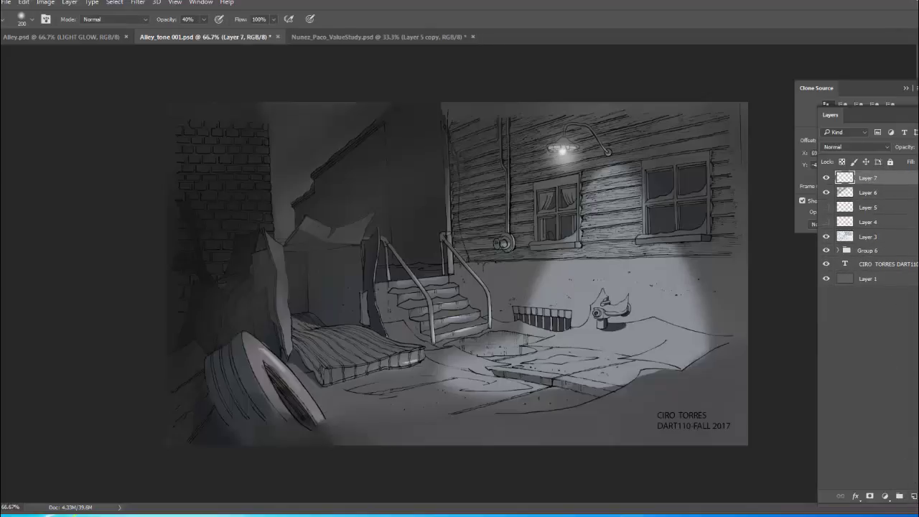
Add a new layer above Layer 7 and brush a faint wide glow over the lit wall at 800 px and 10% opacity.
left_click(913, 496)
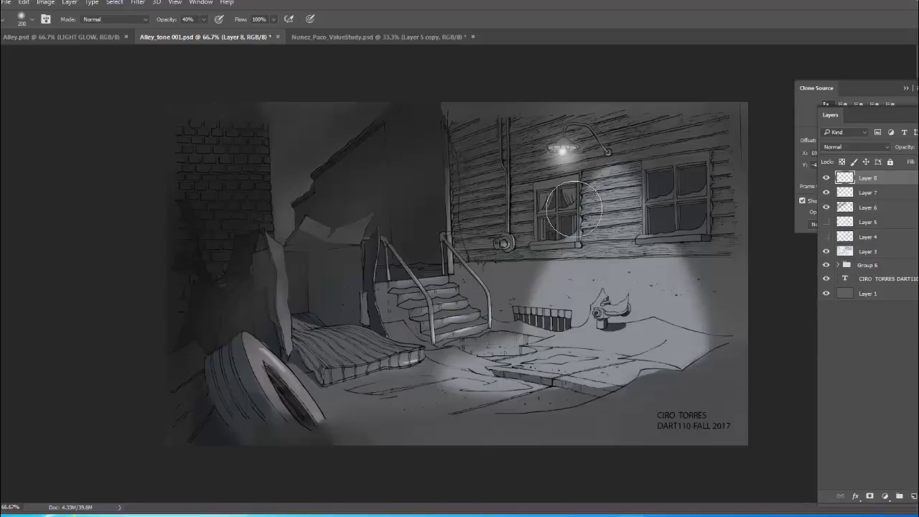
key("bracketright")
key("bracketright")
key("bracketright")
key("bracketright")
key("bracketright")
key("bracketright")
key("bracketright")
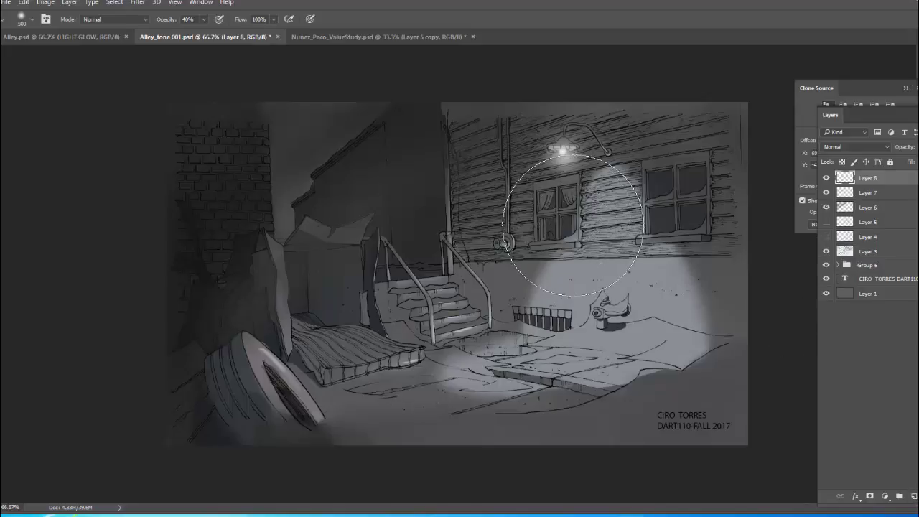
key("bracketright")
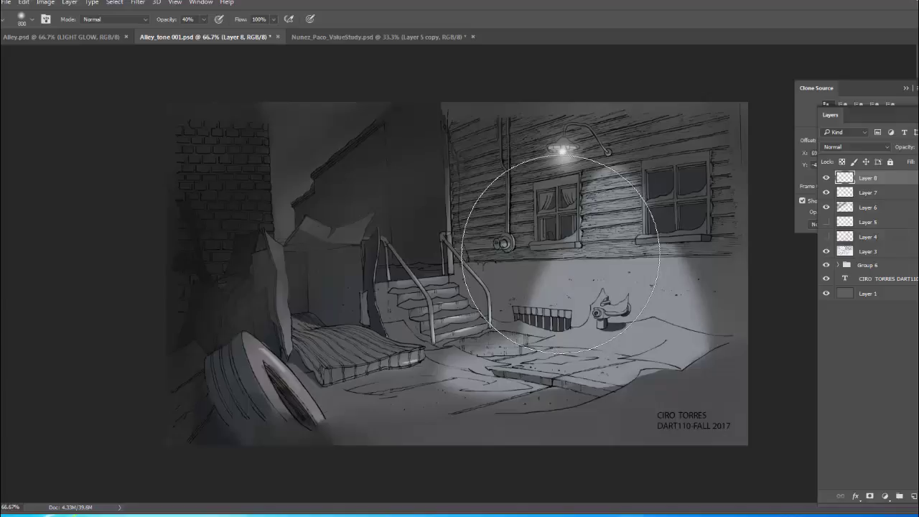
key("bracketright")
key("bracketright")
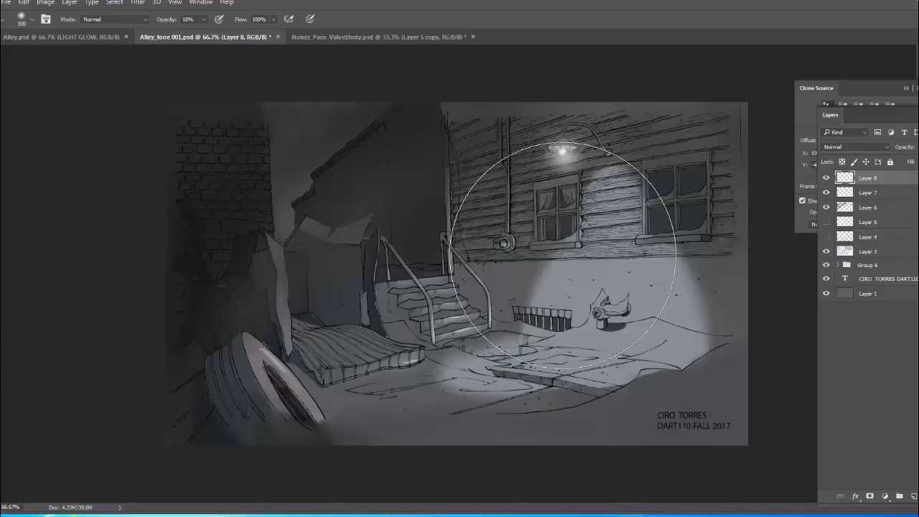
left_click(562, 254)
mouse_move(552, 298)
left_mouse_down()
mouse_move(531, 301)
mouse_move(617, 288)
left_mouse_up()
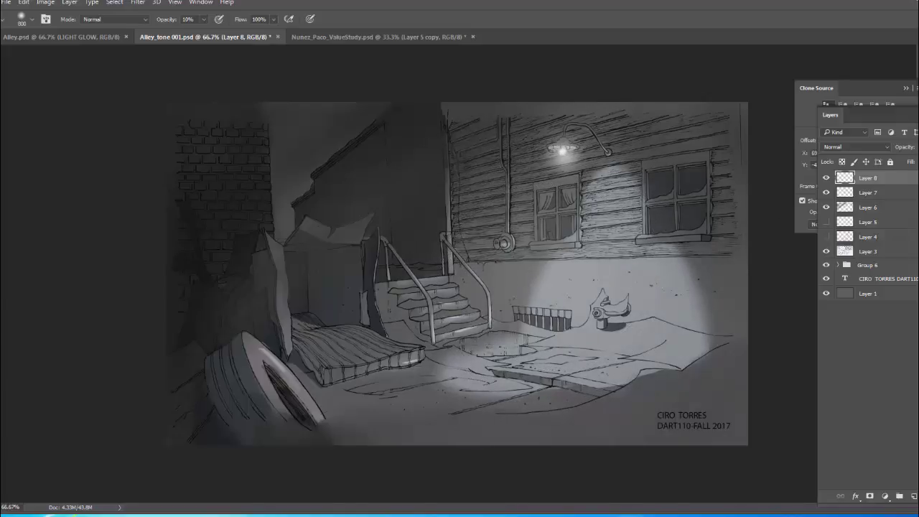
Reduce the brush to 200 px and build up a soft halo around the lamp on Layer 7.
left_click(888, 191)
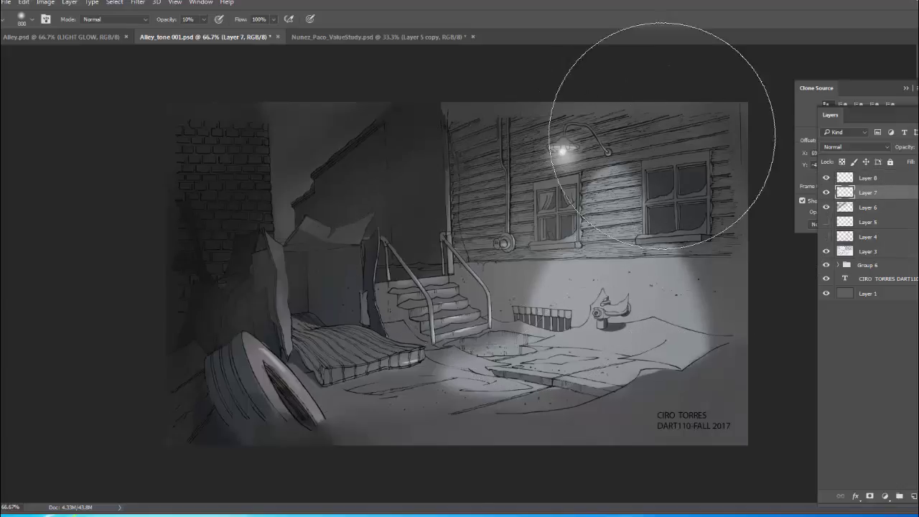
key("bracketleft")
key("bracketleft")
key("bracketleft")
key("bracketleft")
key("bracketleft")
key("bracketleft")
key("bracketleft")
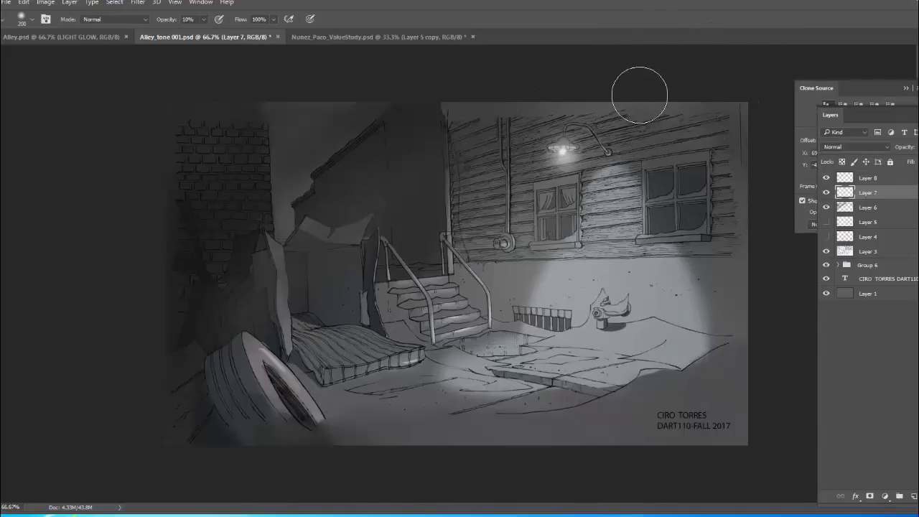
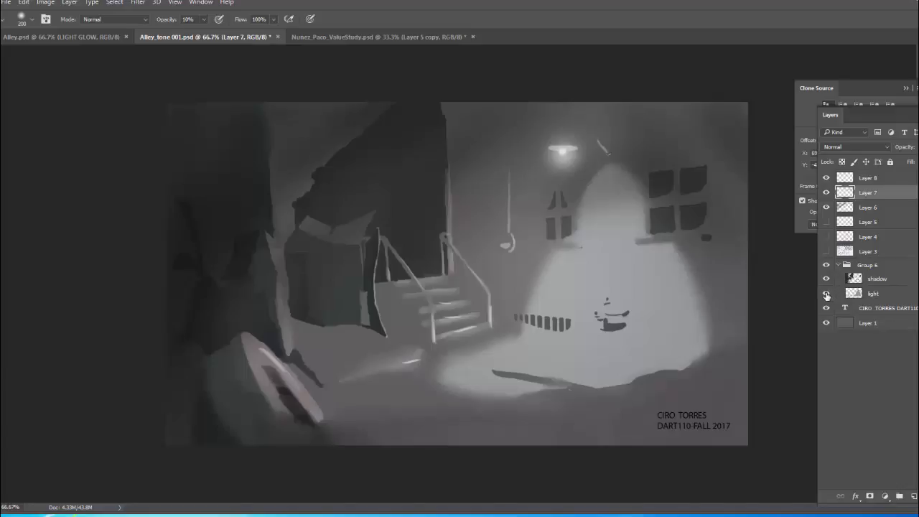
Erase the upper part and edges of the light cone on the light layer with the eraser at 100% opacity.
left_click(825, 294)
left_click(825, 294)
left_click(895, 295)
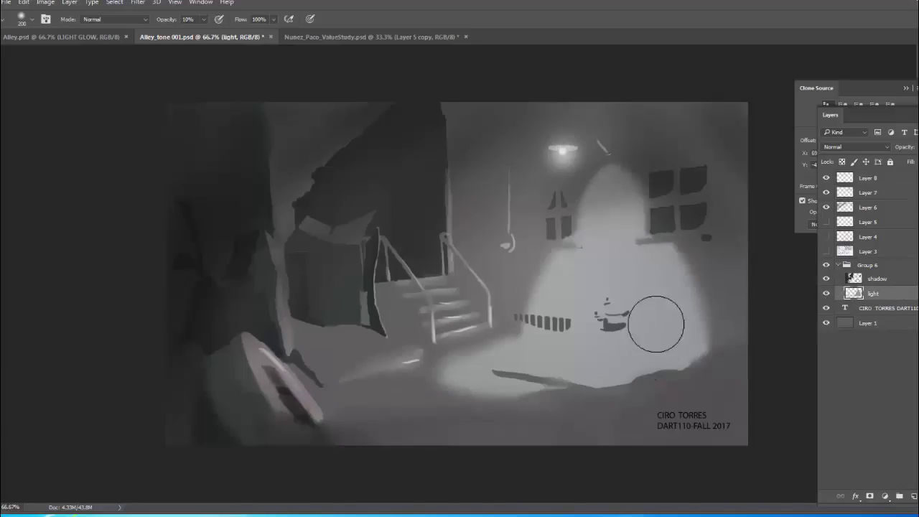
key("e")
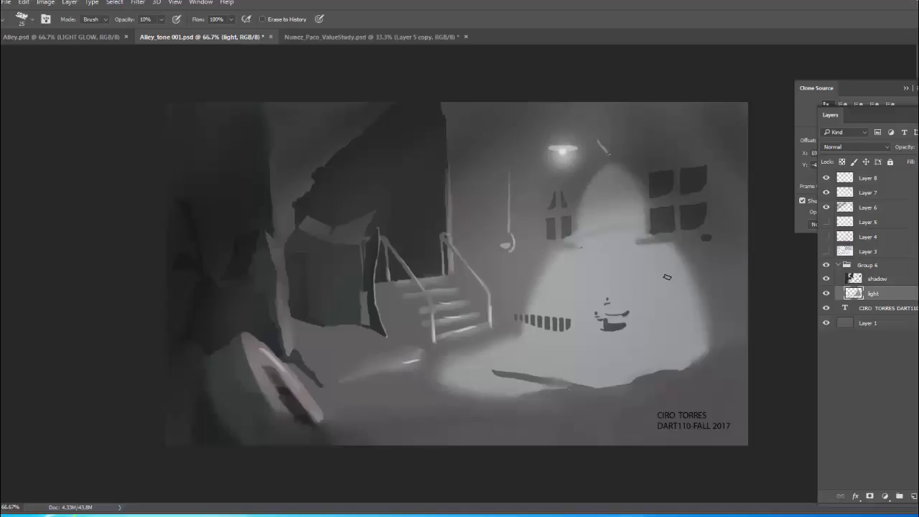
mouse_move(681, 253)
left_mouse_down()
mouse_move(667, 224)
mouse_move(577, 236)
mouse_move(645, 203)
mouse_move(628, 184)
mouse_move(585, 188)
left_mouse_up()
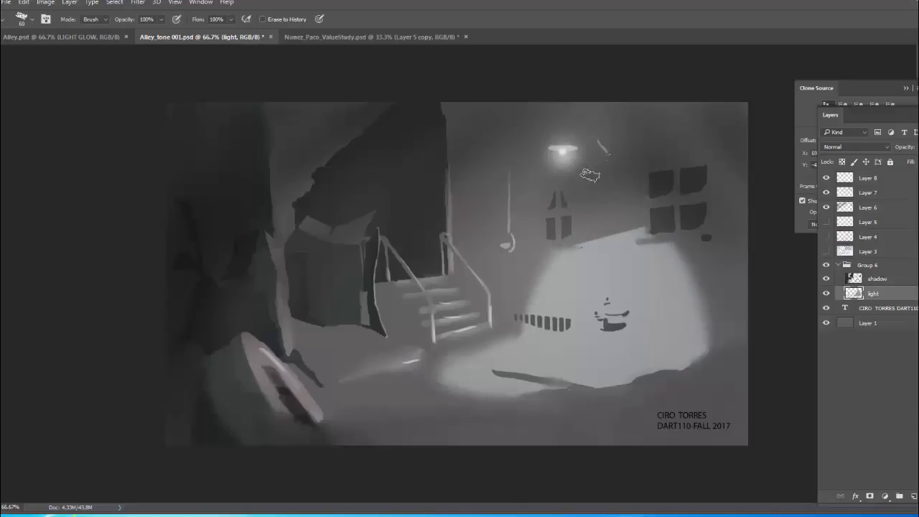
mouse_move(546, 283)
left_mouse_down()
mouse_move(580, 246)
mouse_move(520, 313)
mouse_move(541, 266)
mouse_move(523, 318)
mouse_move(557, 255)
mouse_move(529, 320)
mouse_move(552, 267)
mouse_move(605, 232)
mouse_move(650, 229)
mouse_move(687, 264)
mouse_move(710, 319)
mouse_move(636, 226)
mouse_move(698, 297)
mouse_move(718, 370)
mouse_move(700, 292)
mouse_move(711, 350)
mouse_move(673, 259)
mouse_move(647, 233)
mouse_move(616, 230)
mouse_move(599, 233)
mouse_move(669, 245)
mouse_move(641, 232)
mouse_move(587, 245)
mouse_move(554, 273)
mouse_move(480, 386)
left_mouse_up()
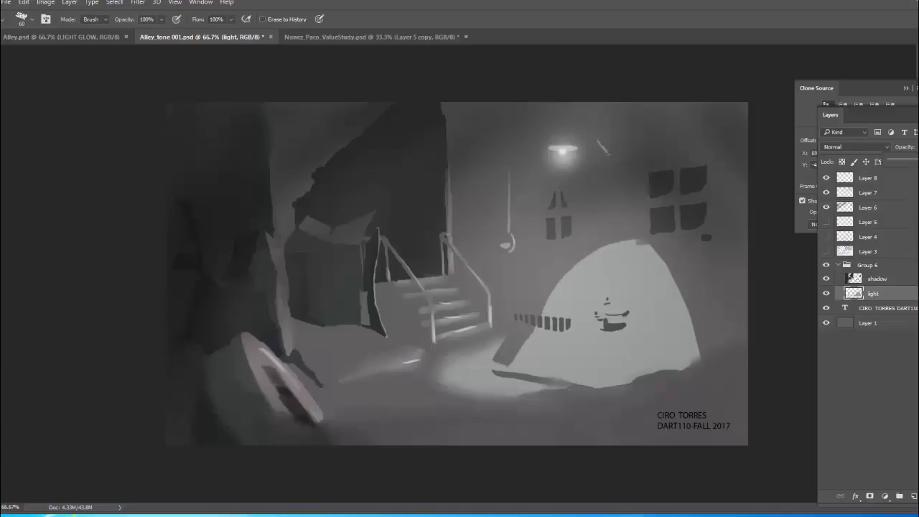
Lower the light layer's opacity, show the Layer 3 line art, and trim the cone further using Layer 5's red markup as reference.
left_click_drag(911, 159, 894, 160)
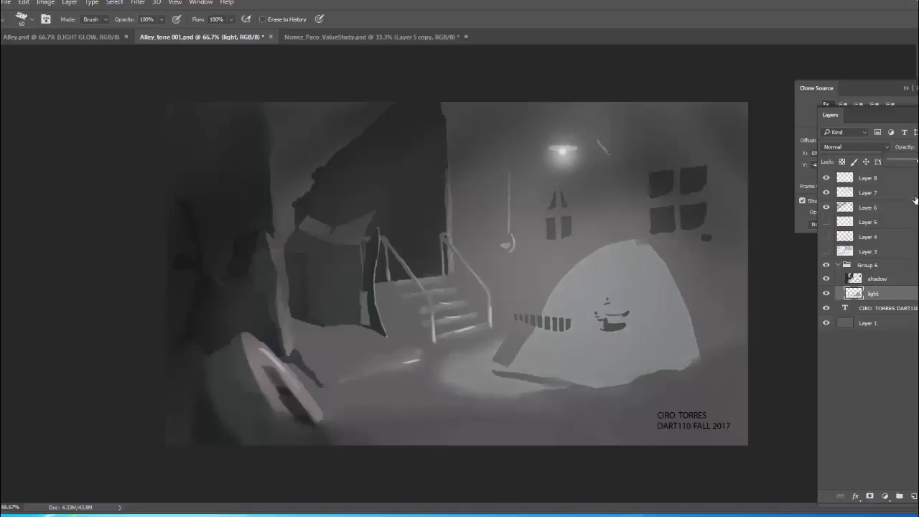
left_click(825, 252)
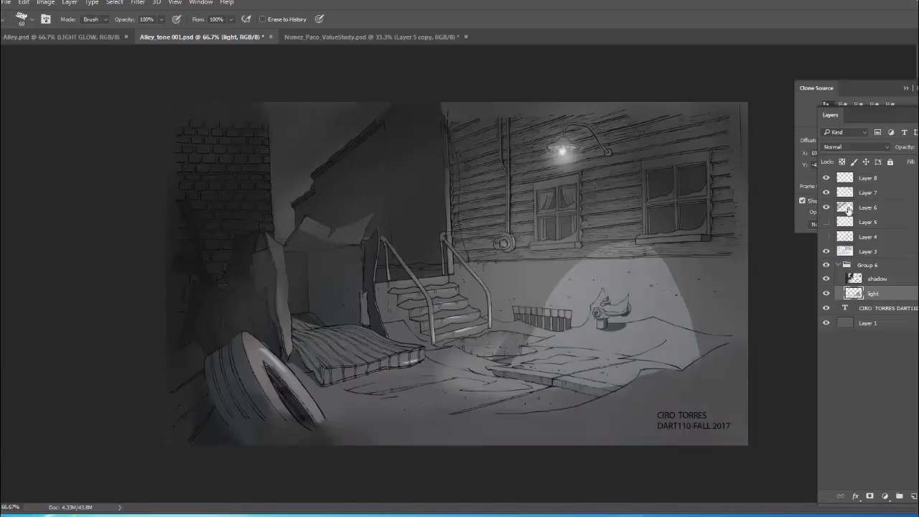
left_click(826, 223)
left_click(826, 222)
left_click(826, 222)
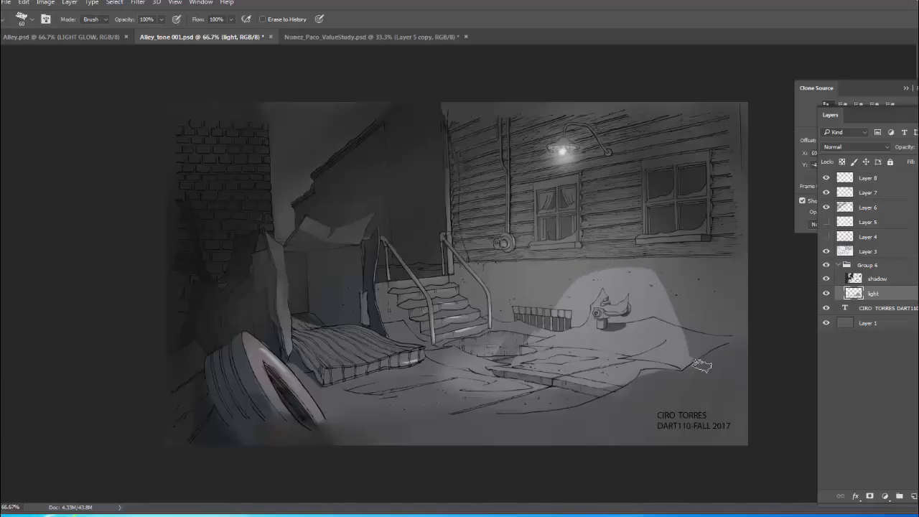
Compare the drawing with the light layer, Layer 7 and the markup of Layers 5 and 4 shown and hidden.
left_click(825, 293)
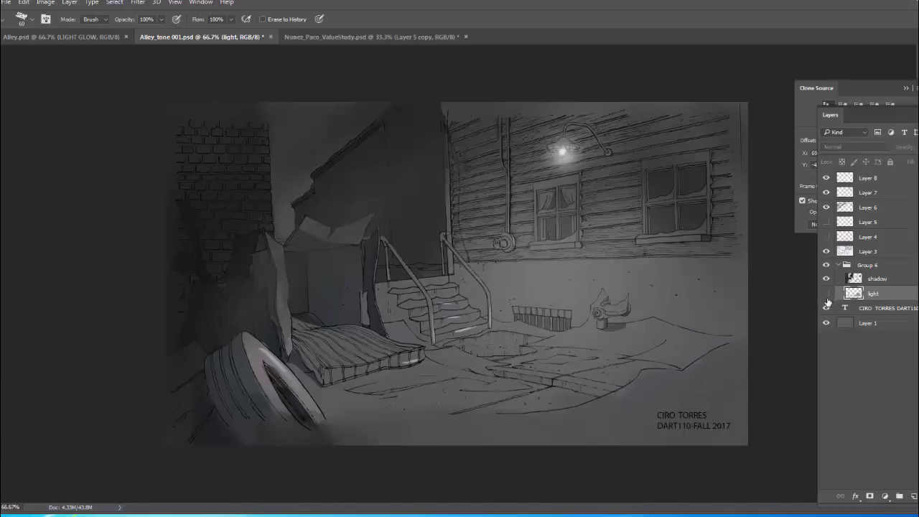
left_click(826, 292)
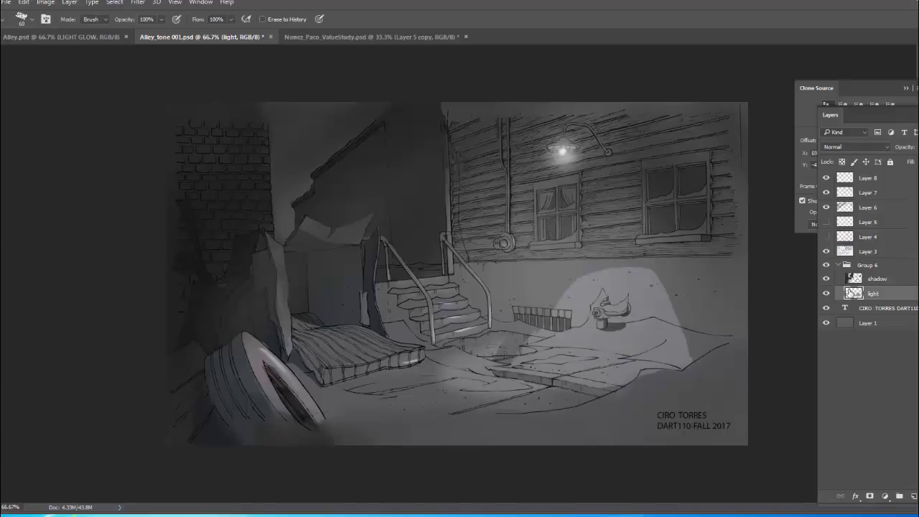
left_click(828, 223)
left_click(828, 221)
left_click(826, 194)
left_click(826, 193)
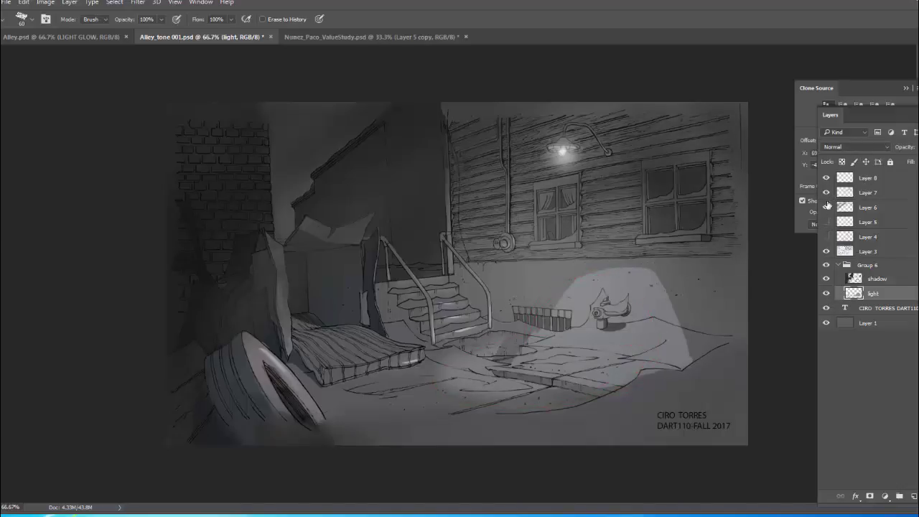
left_click(886, 210)
left_click(826, 223)
left_click(826, 222)
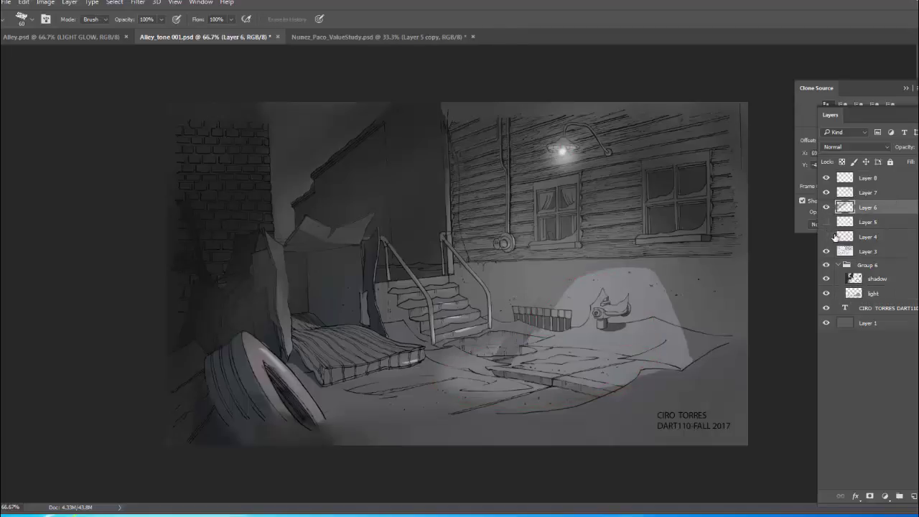
left_click(826, 237)
left_click(826, 237)
Check what Layers 8 and 7 contribute by toggling their visibility, and rename Layer 7 as L.
left_click(873, 194)
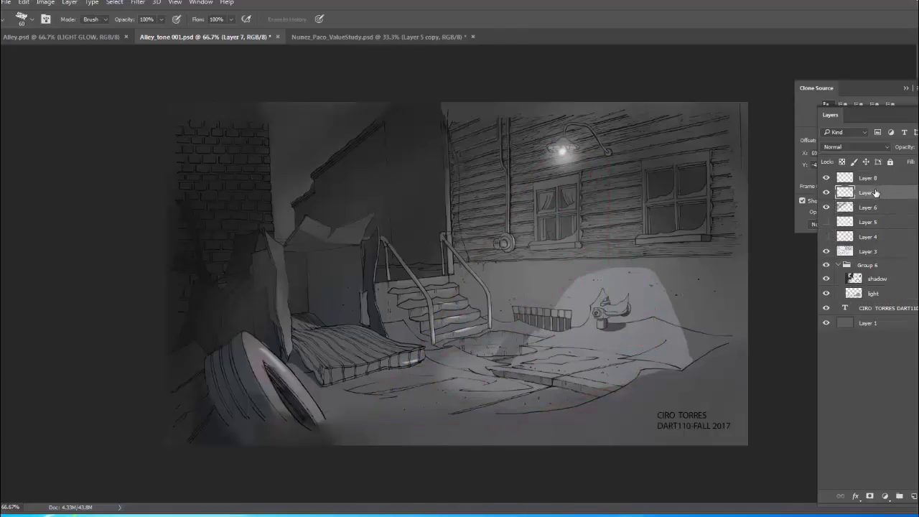
left_click(826, 178)
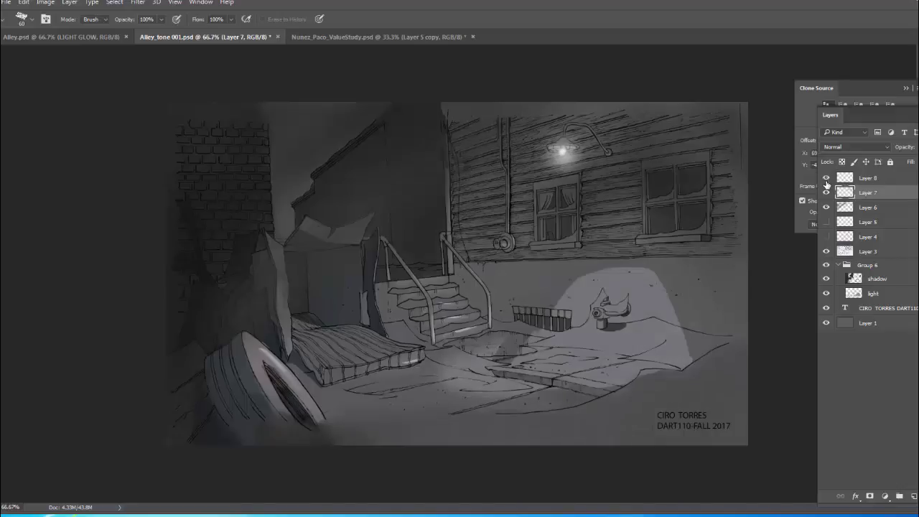
left_click(826, 178)
left_click(826, 178)
left_click(826, 178)
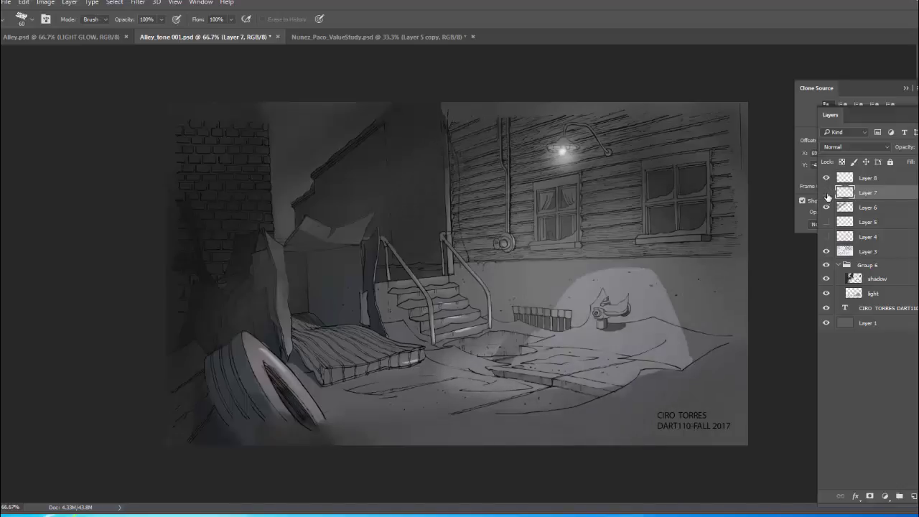
left_click(826, 193)
left_click(826, 193)
double_click(869, 192)
type("L")
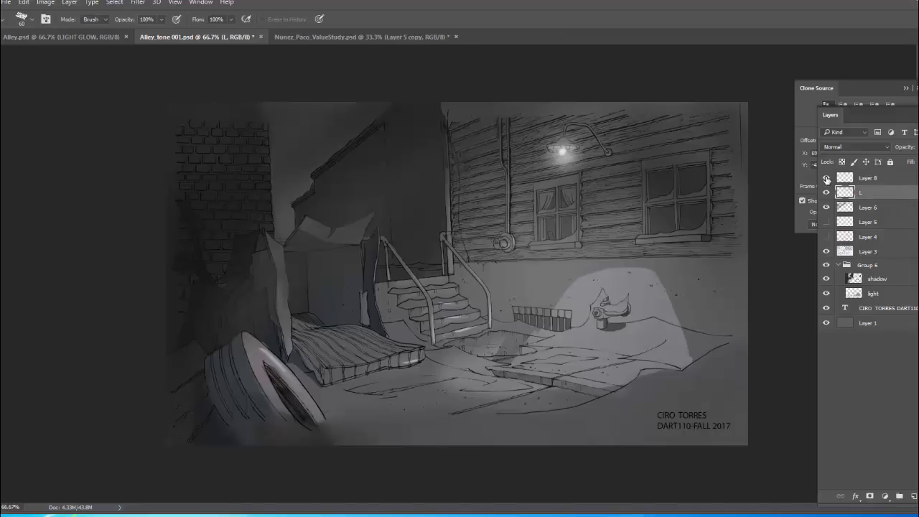
Move Layer 8 below layer L and merge it with Layer 6, naming the merged layer D.
left_click(826, 178)
left_click(826, 178)
left_click(827, 207)
left_click(827, 207)
left_click_drag(873, 179, 875, 206)
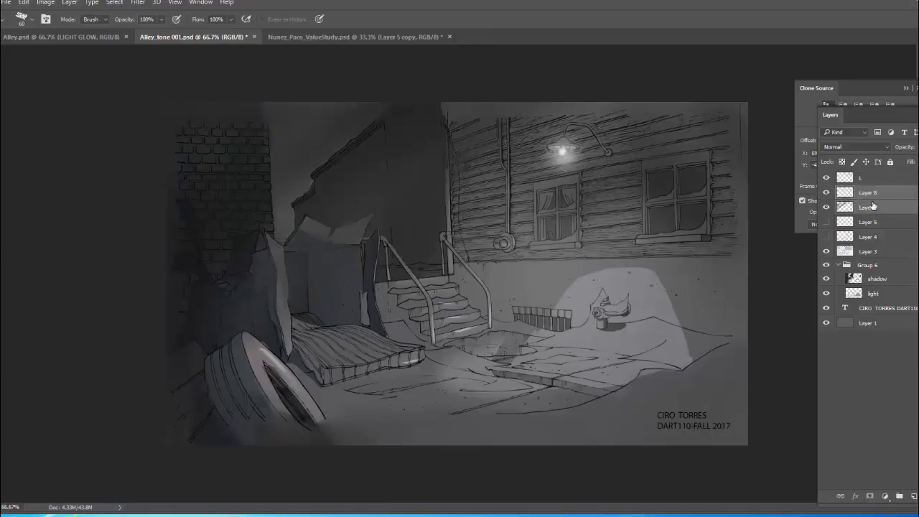
key("ctrl+e")
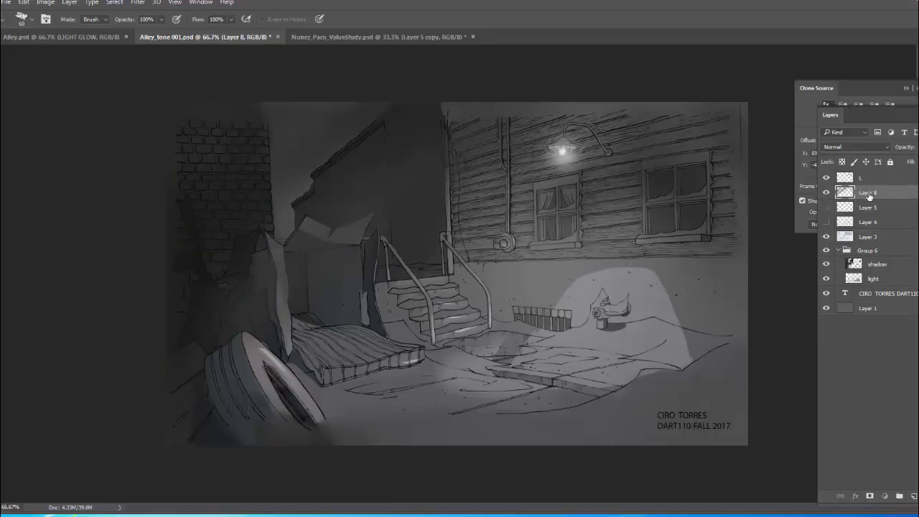
double_click(867, 191)
key("Return")
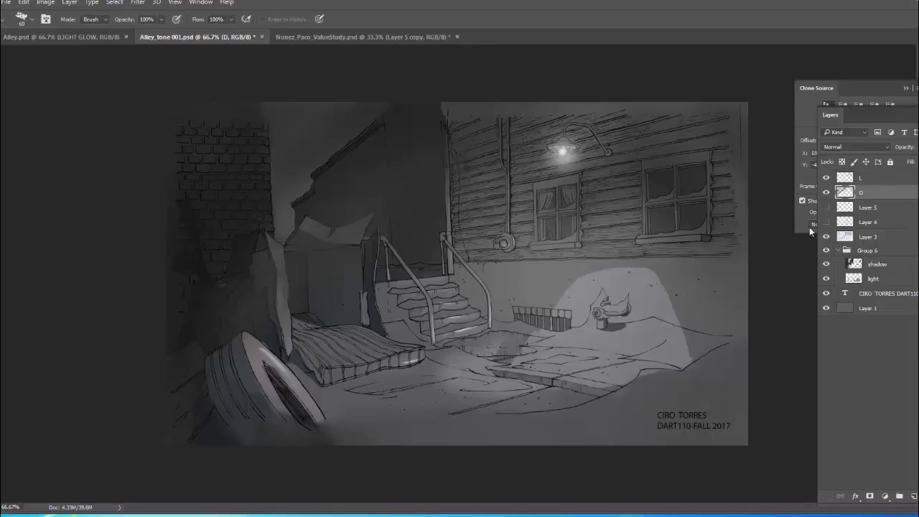
Collapse Group 6 and darken the brick wall, tire and outer edges of the scene on layer D with a 200 px brush at 10% opacity.
left_click(837, 251)
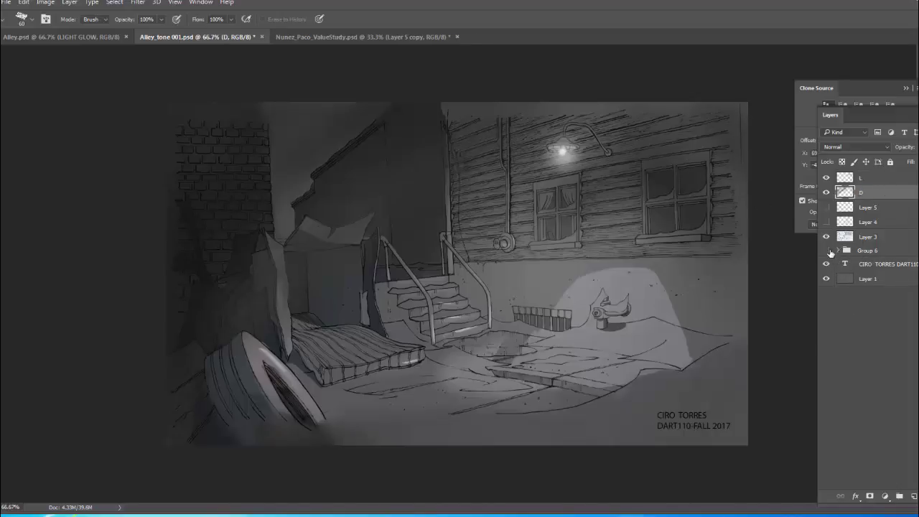
left_click(825, 250)
left_click(825, 250)
key("b")
right_click(420, 128)
key("Return")
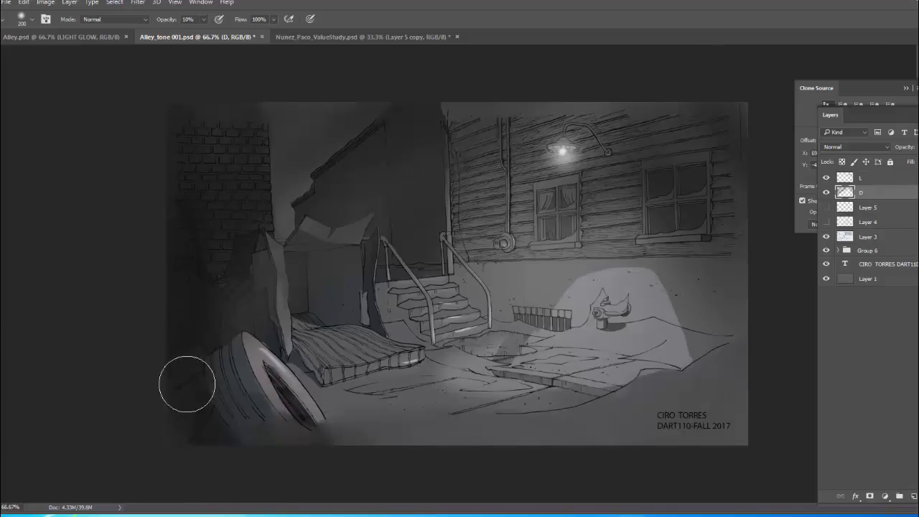
mouse_move(187, 384)
left_mouse_down()
mouse_move(216, 336)
mouse_move(271, 450)
mouse_move(225, 375)
mouse_move(226, 353)
mouse_move(315, 468)
mouse_move(241, 378)
mouse_move(243, 358)
mouse_move(333, 478)
mouse_move(216, 330)
mouse_move(240, 389)
mouse_move(265, 416)
mouse_move(215, 287)
left_mouse_up()
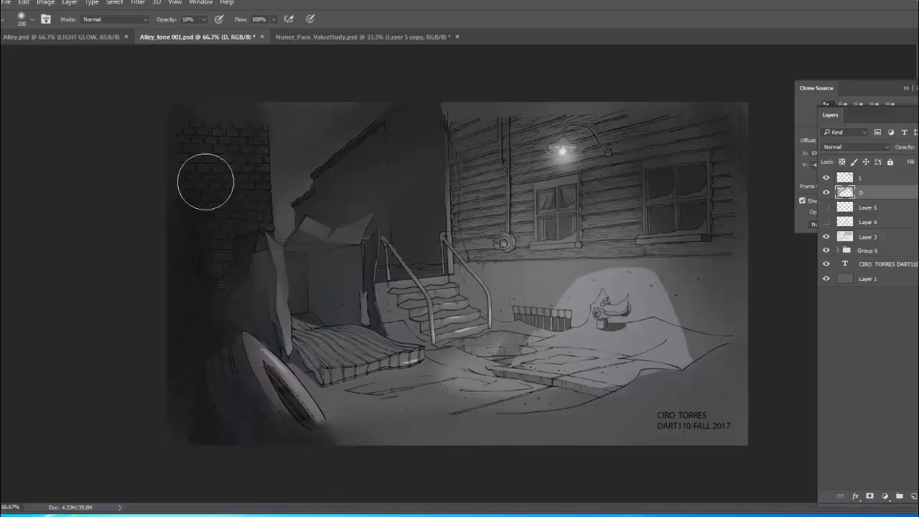
mouse_move(206, 182)
left_mouse_down()
mouse_move(169, 208)
mouse_move(177, 181)
mouse_move(244, 195)
mouse_move(253, 147)
left_mouse_up()
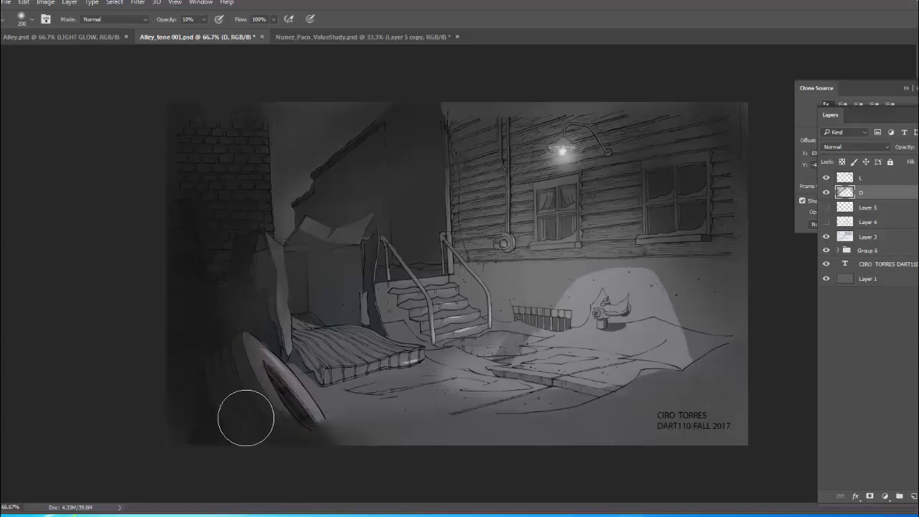
mouse_move(245, 418)
left_mouse_down()
mouse_move(332, 174)
mouse_move(304, 201)
mouse_move(254, 218)
mouse_move(269, 139)
mouse_move(364, 88)
mouse_move(191, 150)
mouse_move(174, 74)
mouse_move(185, 302)
mouse_move(310, 474)
mouse_move(299, 463)
mouse_move(389, 448)
left_mouse_up()
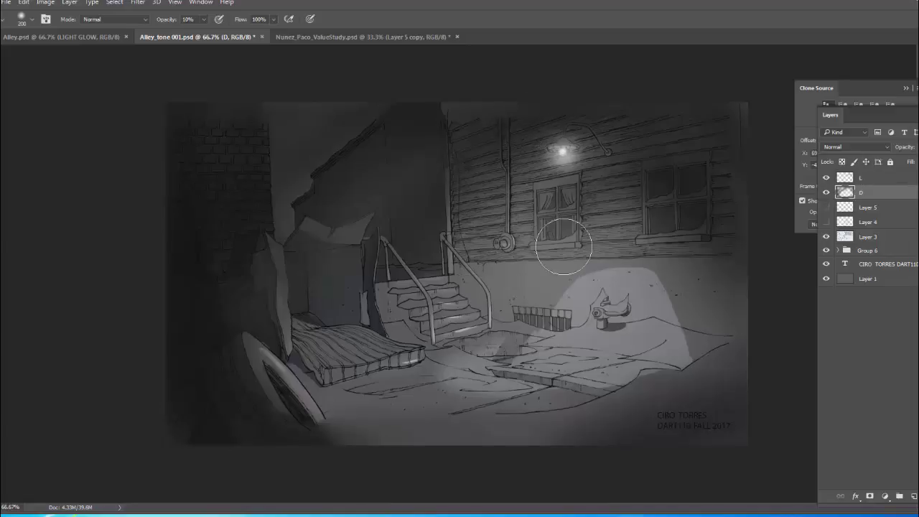
Show the red markup of Layers 5 and 4, merge both into one layer, and undo the extra merge into Layer 3.
left_click(826, 207)
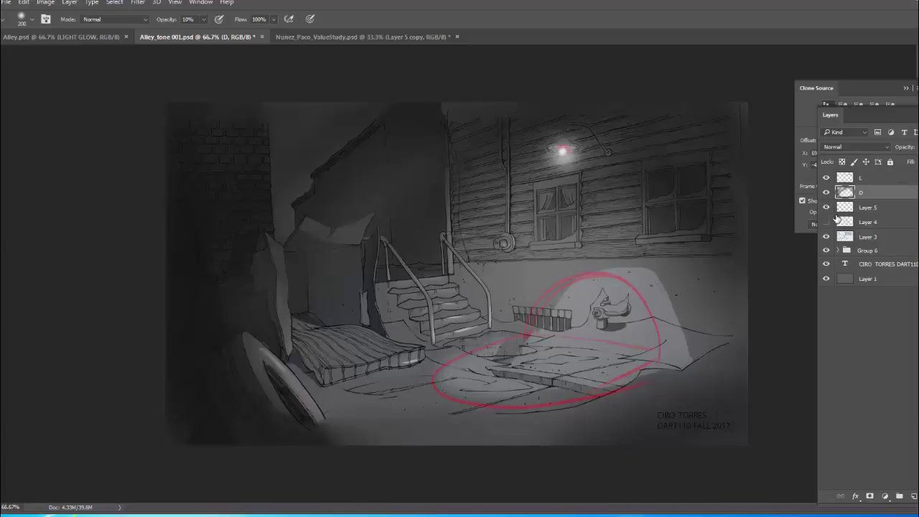
left_click(826, 222)
left_click(883, 222)
left_click(886, 209, "shift")
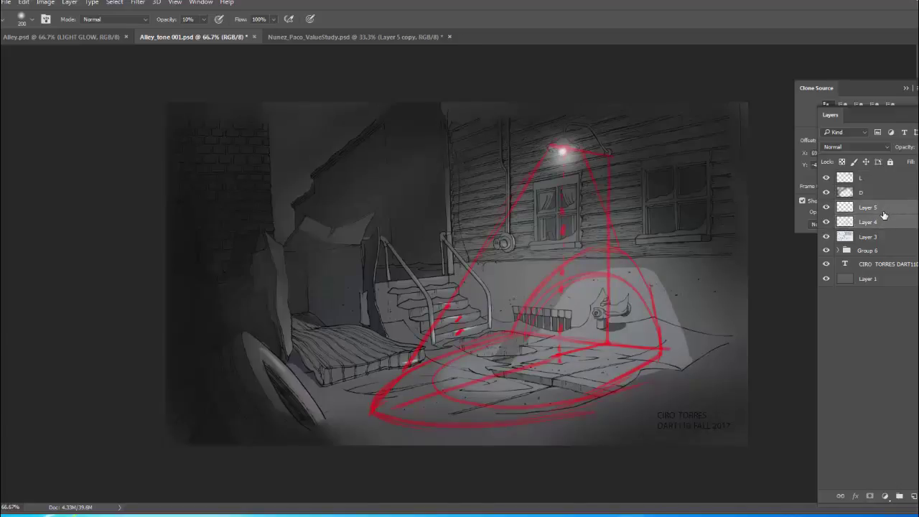
key("ctrl+e")
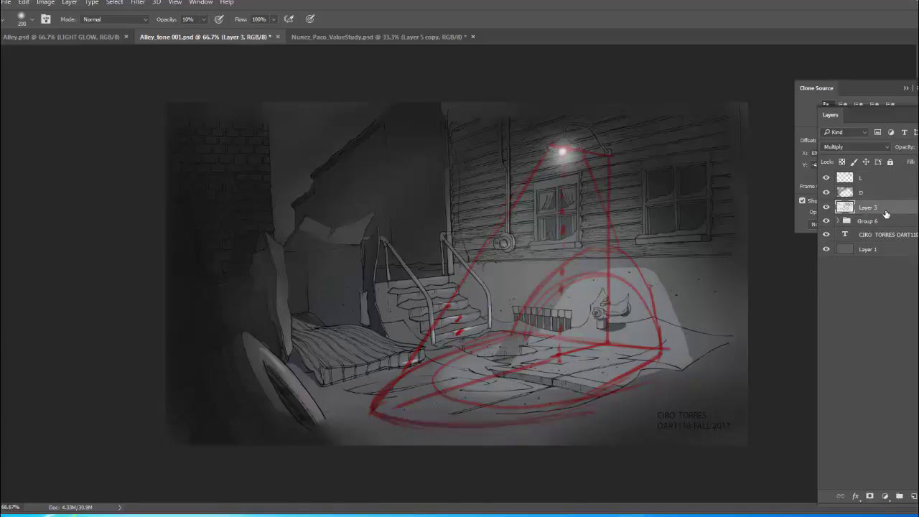
key("ctrl+z")
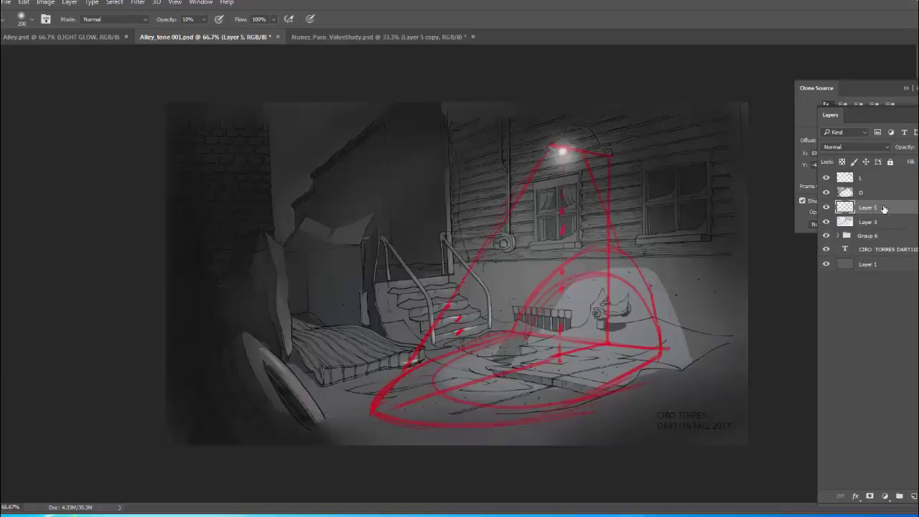
Compare the drawing with and without the merged Layer 5 markup, leaving the markup hidden.
left_click(825, 207)
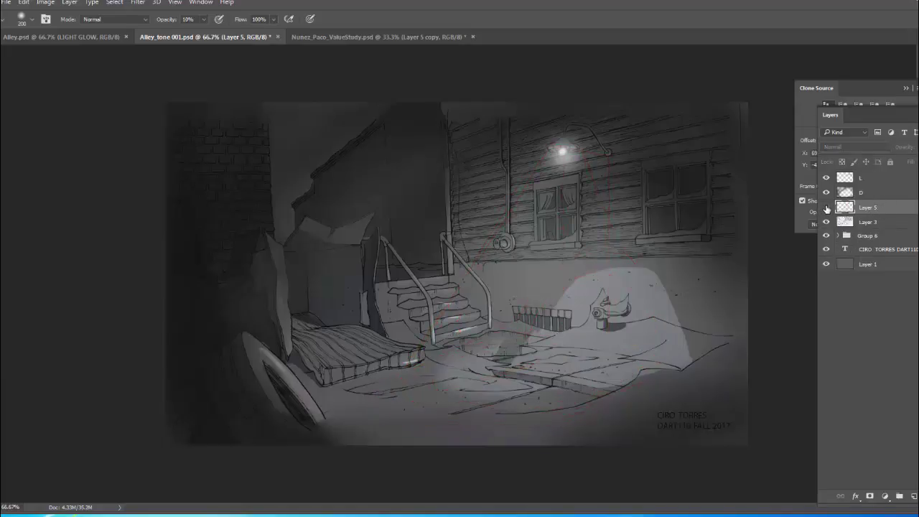
left_click(825, 207)
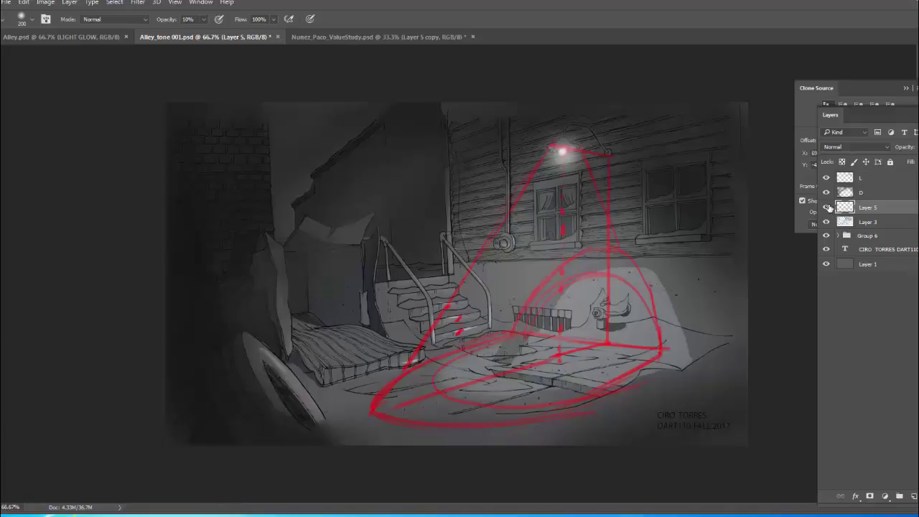
left_click(825, 206)
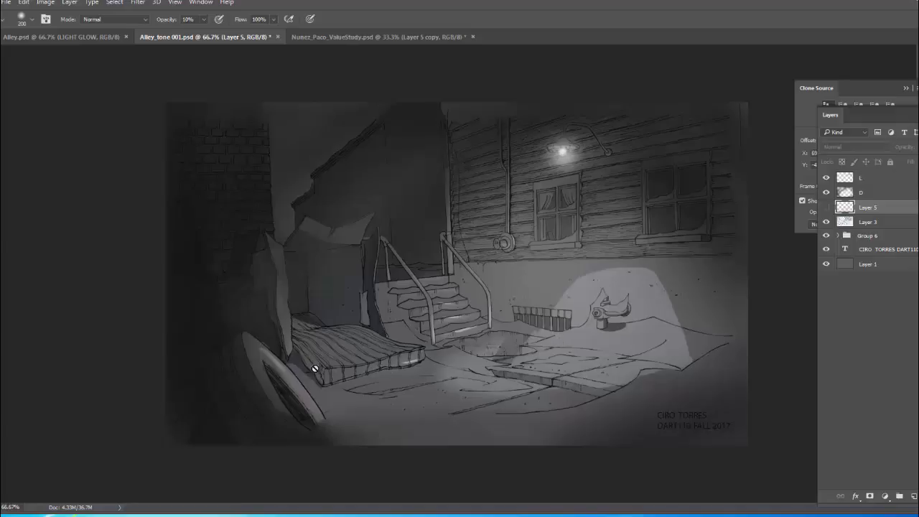
Reduce the brush to 50 px and deepen the darks around the cardboard box and mattress on layer D.
left_click(865, 192)
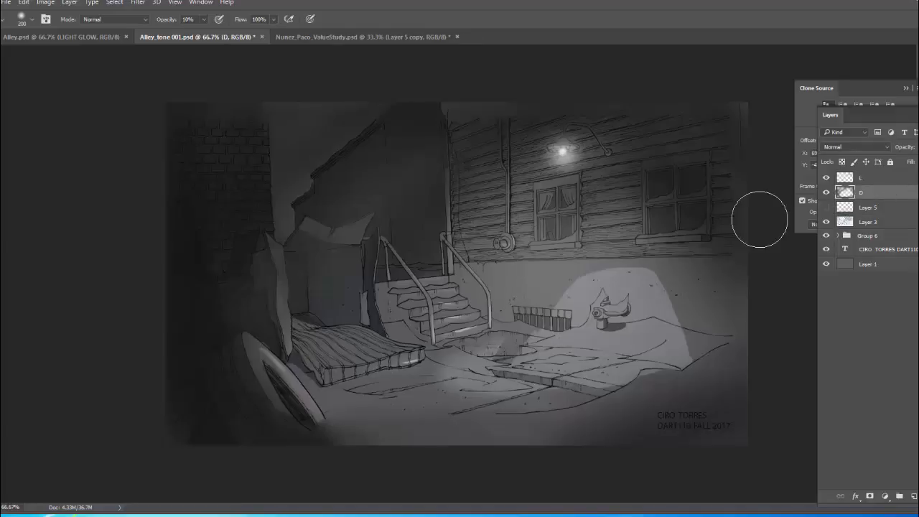
key("bracketleft")
key("bracketleft")
key("bracketleft")
key("bracketleft")
key("bracketleft")
key("bracketleft")
key("bracketleft")
key("bracketleft")
key("bracketleft")
key("bracketleft")
key("bracketleft")
key("bracketleft")
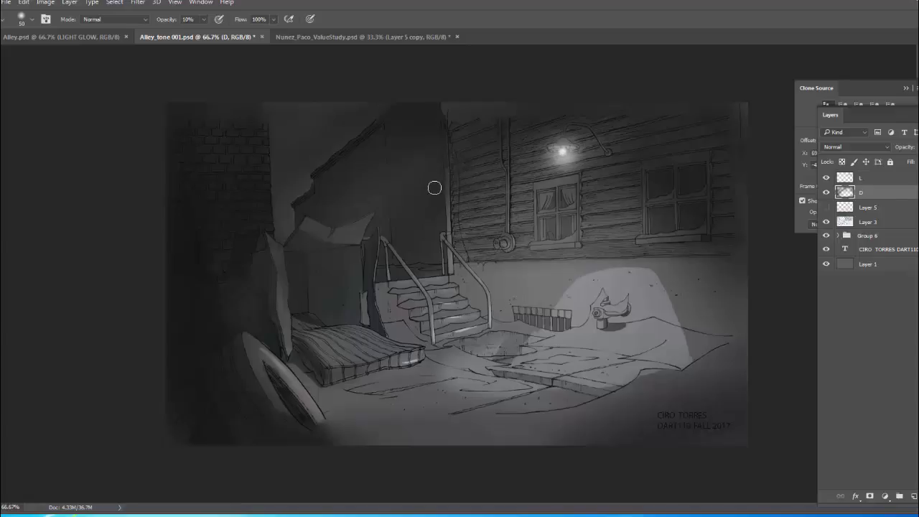
Compare the drawing with Layer 3's line art and the dark layer D shown and hidden.
left_click(826, 222)
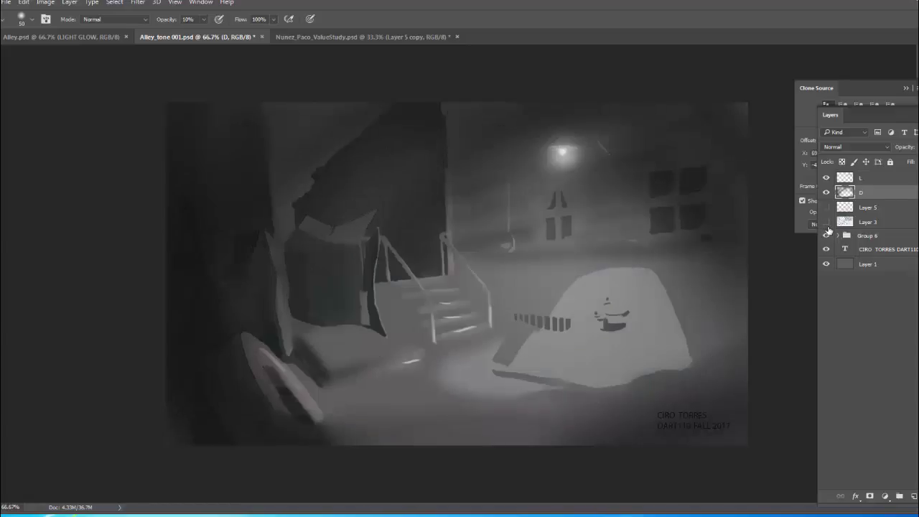
left_click(826, 223)
left_click(826, 193)
left_click(825, 192)
left_click(825, 222)
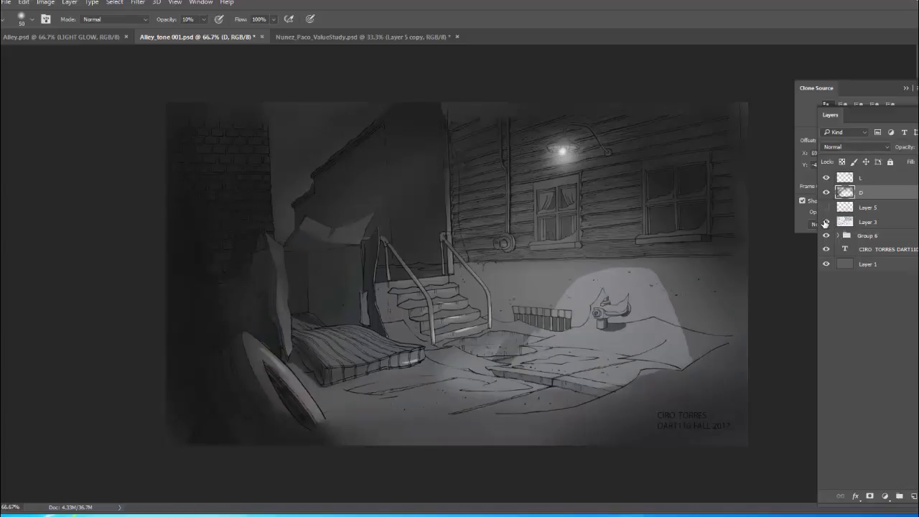
Lower Layer 3's opacity and paint highlights on the mattress top and pavement edges on layer L with a 35 px brush at 40% opacity.
left_click(896, 218)
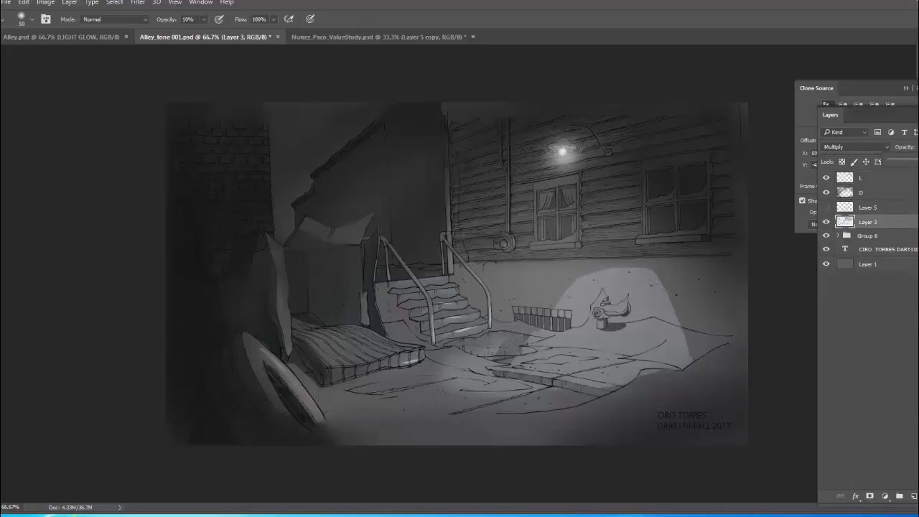
left_click_drag(913, 162, 904, 162)
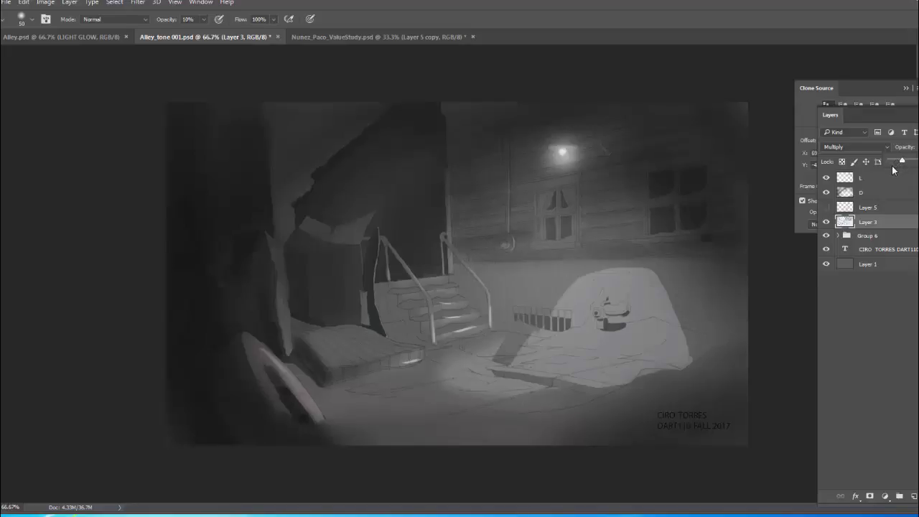
left_click(893, 179)
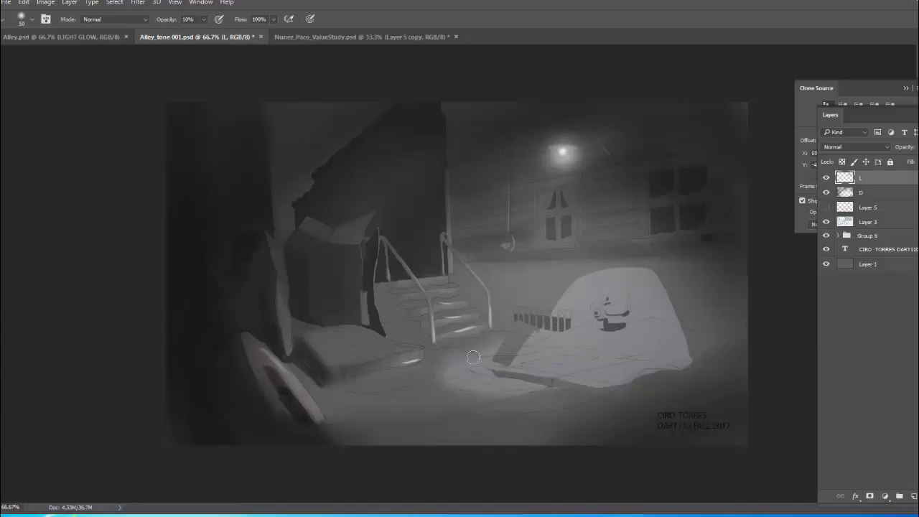
key("bracketleft")
key("bracketleft")
key("bracketleft")
mouse_move(396, 350)
left_mouse_down()
mouse_move(313, 371)
mouse_move(419, 332)
left_mouse_up()
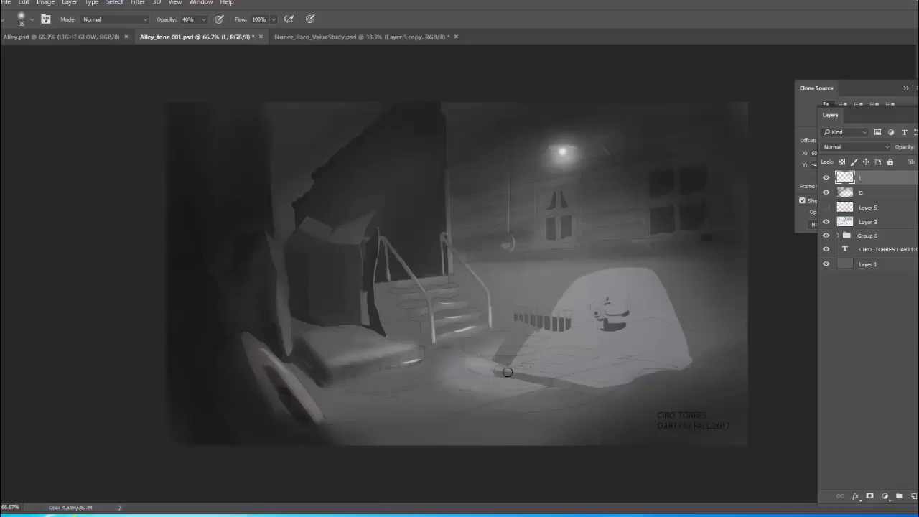
key("4")
mouse_move(506, 372)
left_mouse_down()
mouse_move(450, 350)
mouse_move(571, 383)
mouse_move(556, 379)
mouse_move(556, 343)
mouse_move(582, 341)
mouse_move(541, 344)
mouse_move(589, 339)
left_mouse_up()
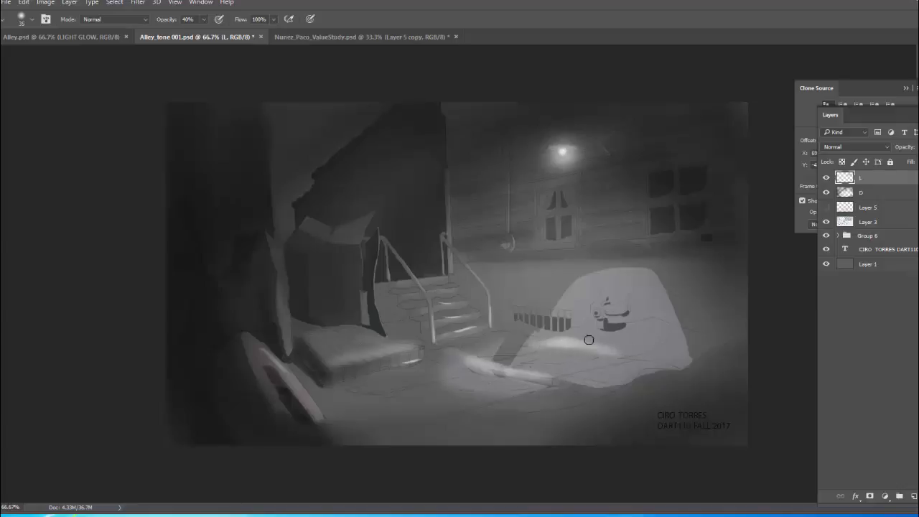
Paint thin highlights along the sills and crossbars of both windows with a 20 px brush, lowering its opacity to 20%.
key("bracketleft")
key("bracketleft")
key("bracketleft")
left_click_drag(649, 200, 694, 199)
left_click_drag(657, 236, 682, 235)
left_click_drag(568, 240, 537, 242)
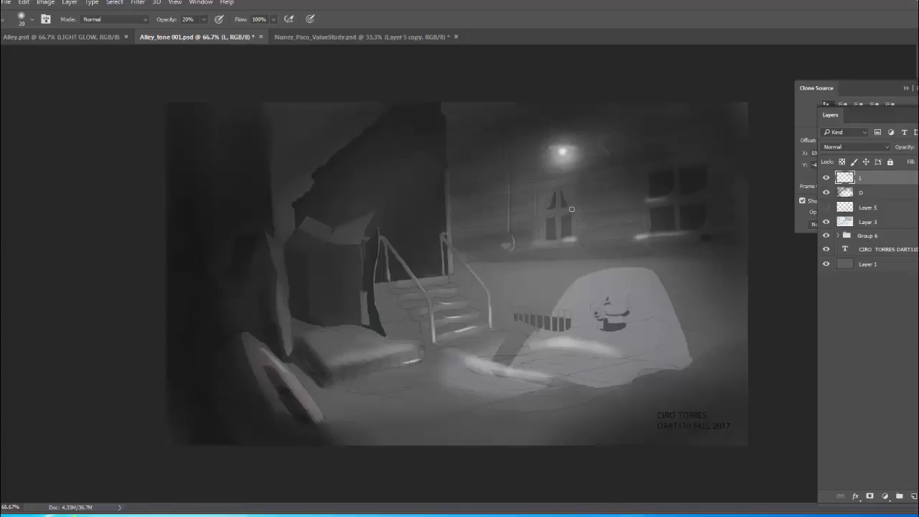
mouse_move(571, 212)
left_mouse_down()
mouse_move(533, 215)
mouse_move(550, 240)
mouse_move(527, 242)
left_mouse_up()
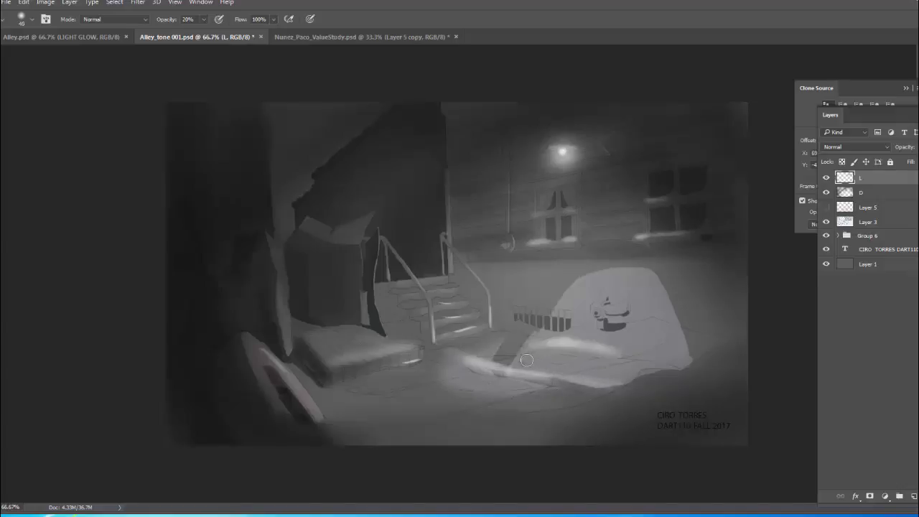
Blend the light across the ground beside the light pool with a larger soft brush at 20% and 10% opacity.
key("bracketright")
key("bracketright")
key("bracketright")
key("bracketright")
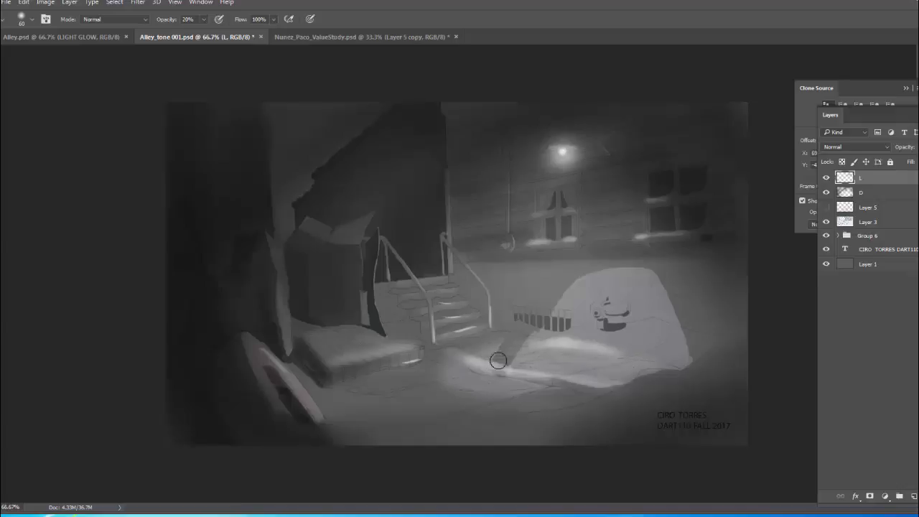
key("1")
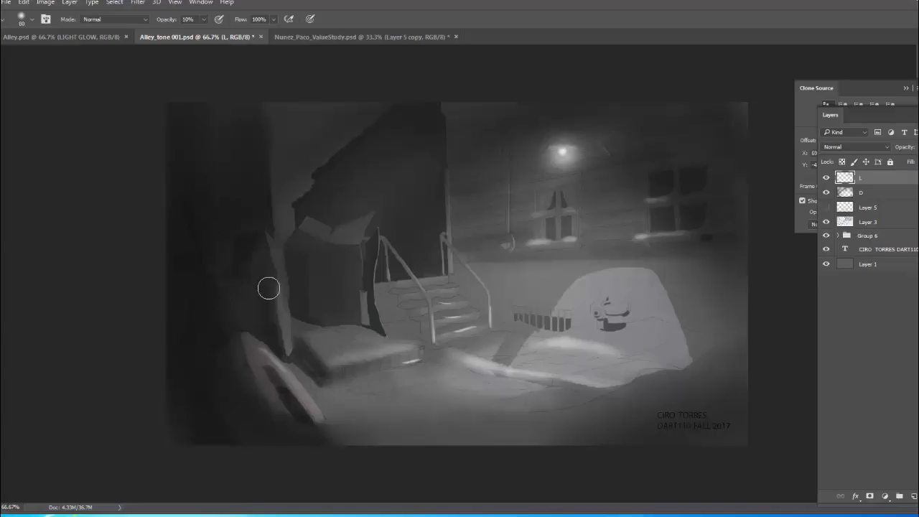
Add faint highlights to the dark shapes above the tire with a smaller brush at 10% opacity, and merge layer D with layer L.
key("bracketleft")
key("bracketleft")
key("bracketleft")
key("bracketleft")
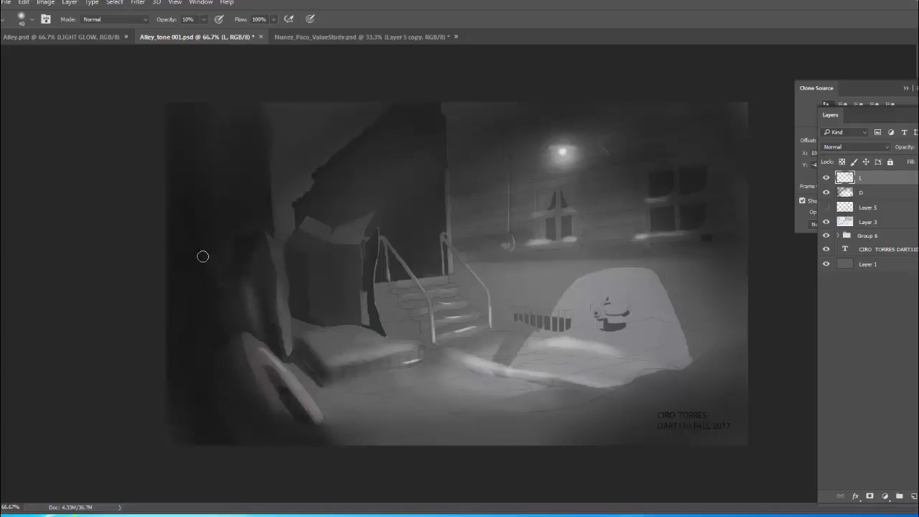
key("bracketleft")
key("bracketleft")
left_click(884, 191)
key("Delete")
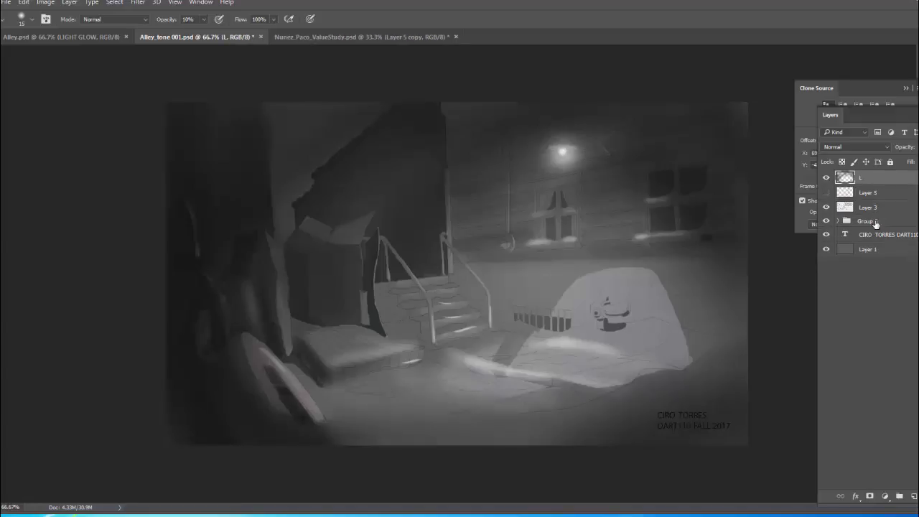
Hide layer L, sample the original light cone's grey 7b7b7d and a second grey 7d8183 as foreground colours, and show L again.
left_click(826, 178)
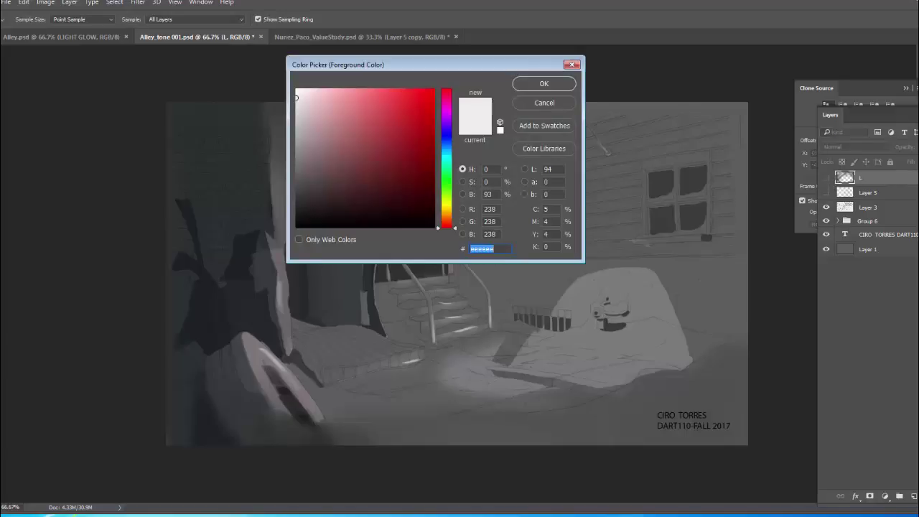
left_click(627, 281)
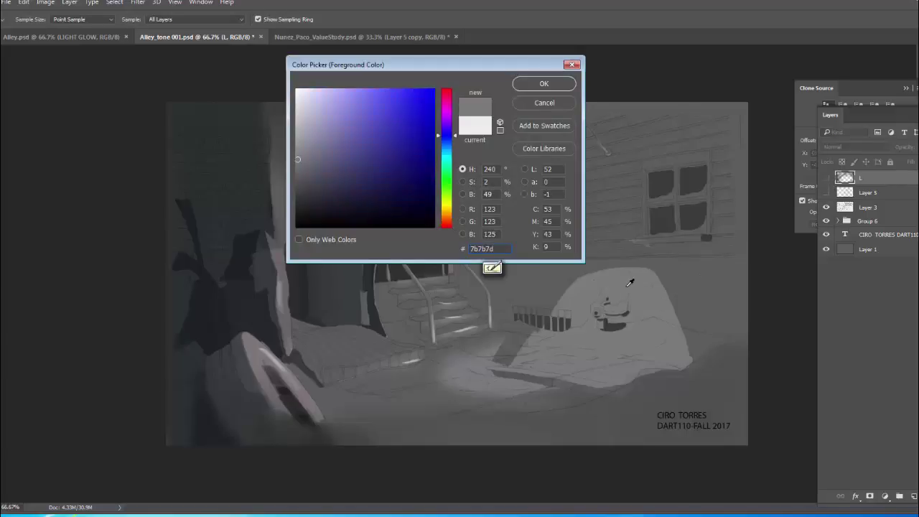
left_click(557, 85)
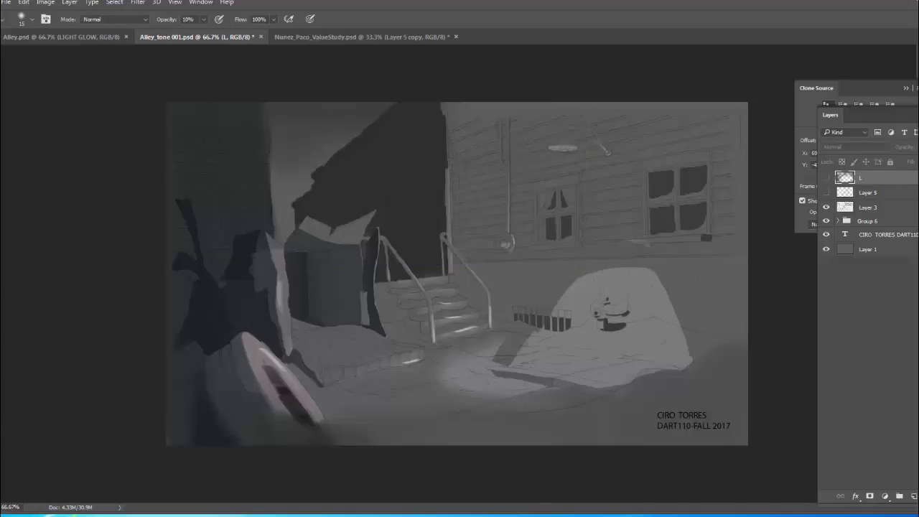
left_click_drag(427, 67, 303, 57)
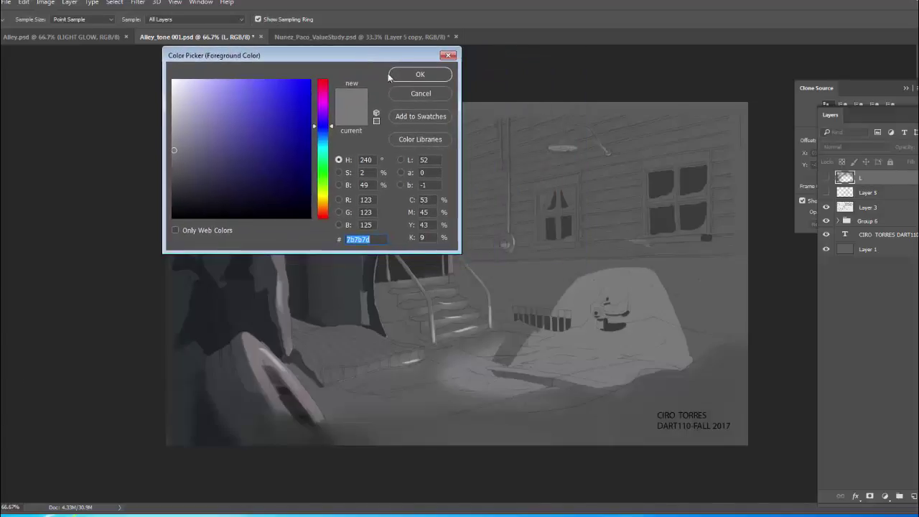
left_click(360, 263)
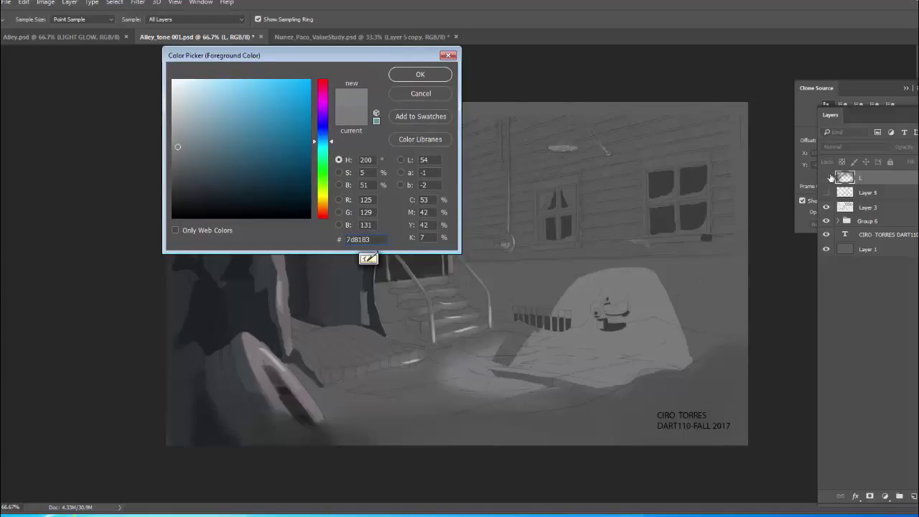
left_click(419, 74)
left_click(825, 177)
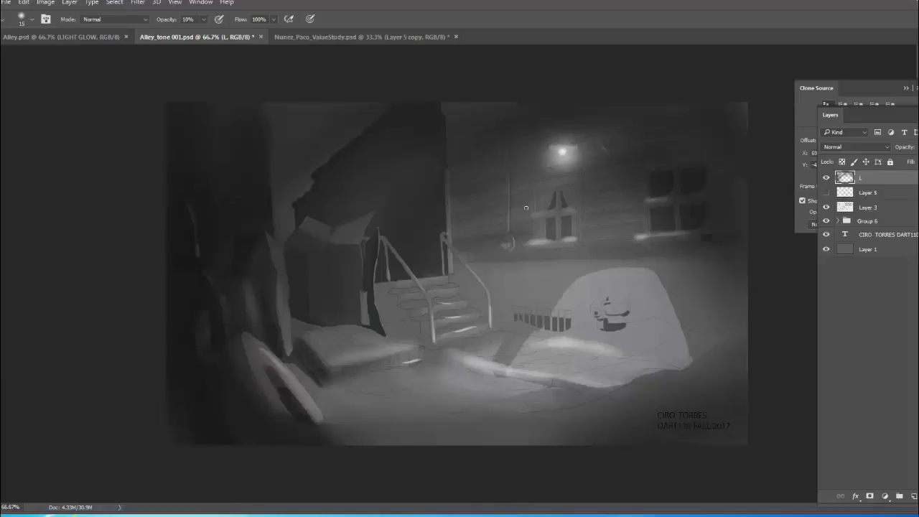
Compare sampled greys from the lamp, the light pool, the curb highlight and the darker ground, keeping 666565 as the foreground colour.
left_click(3, 406)
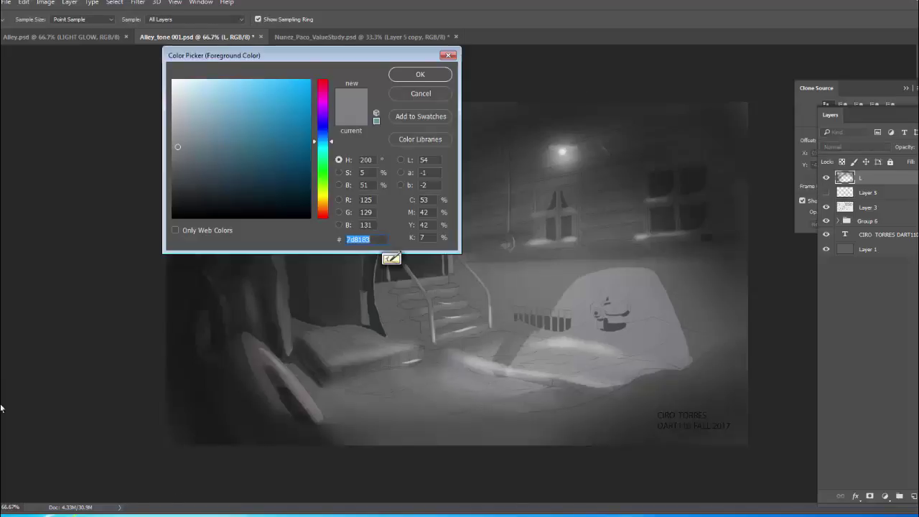
left_click(564, 148)
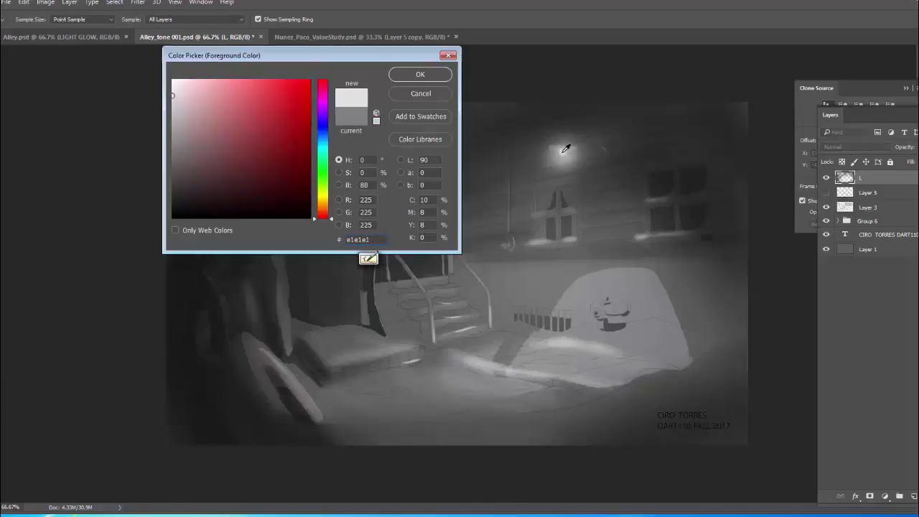
left_click(573, 342)
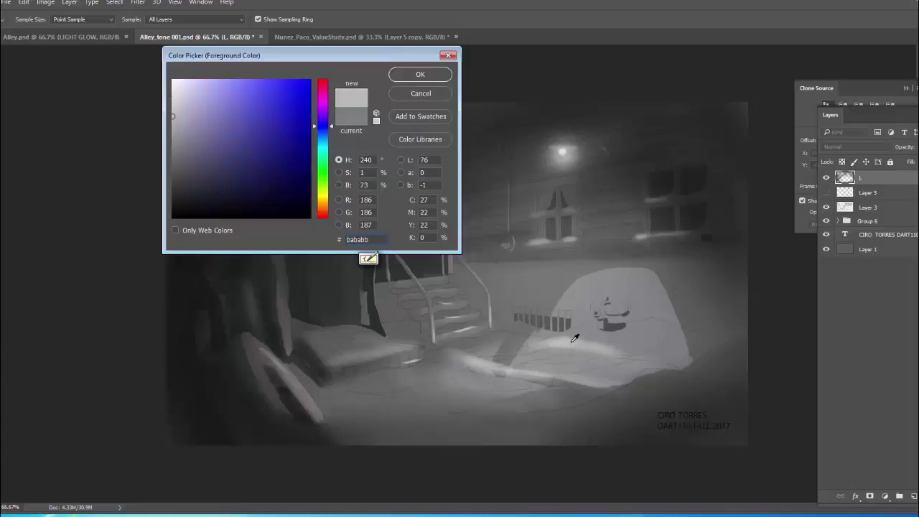
left_click(484, 359)
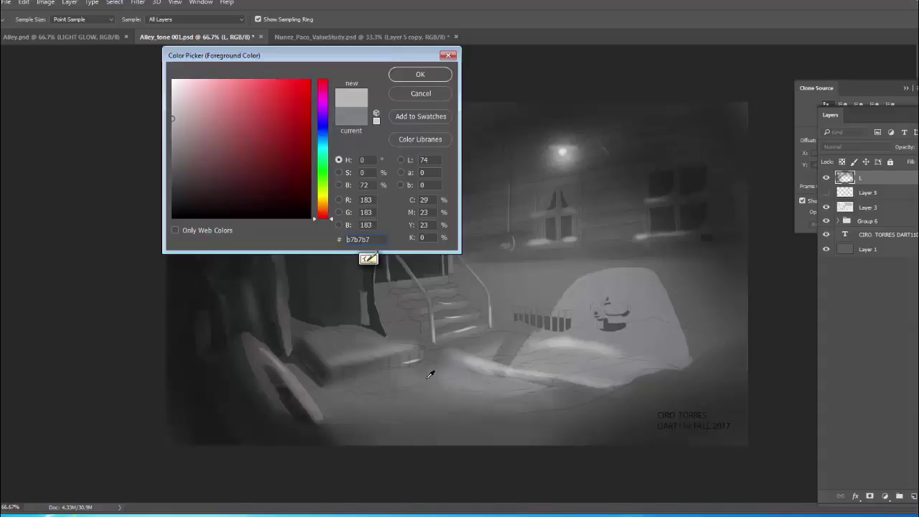
left_click(373, 392)
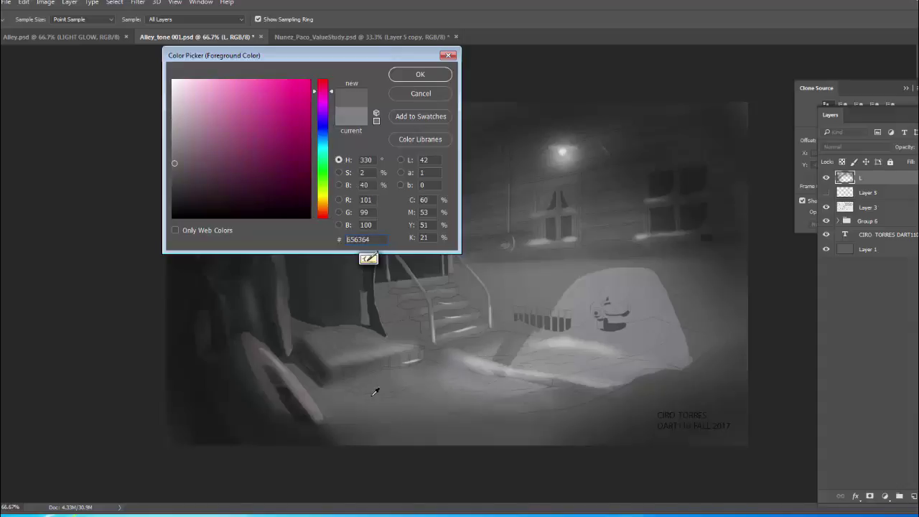
left_click(410, 372)
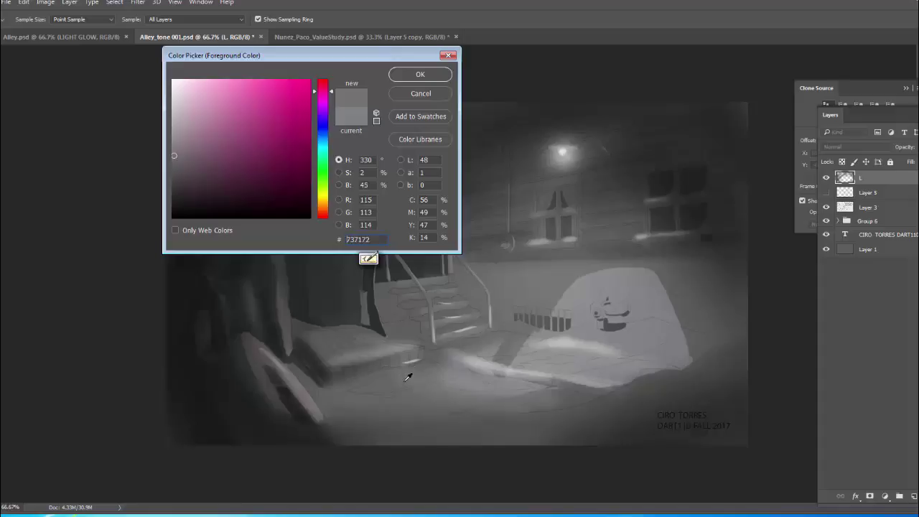
left_click(492, 358)
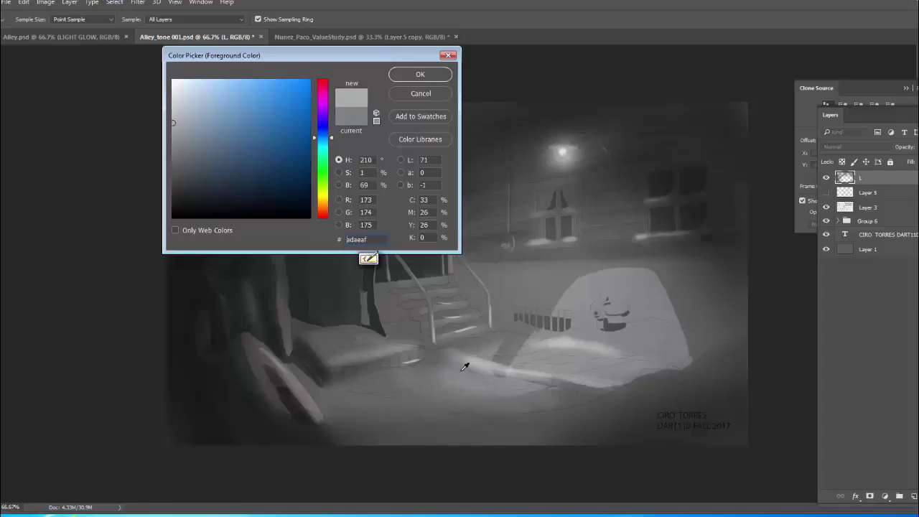
left_click_drag(464, 366, 386, 389)
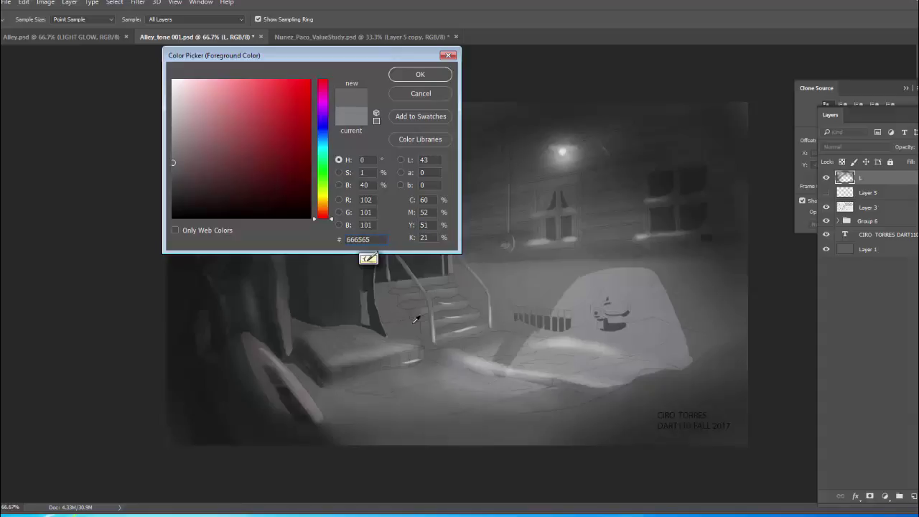
left_click(436, 78)
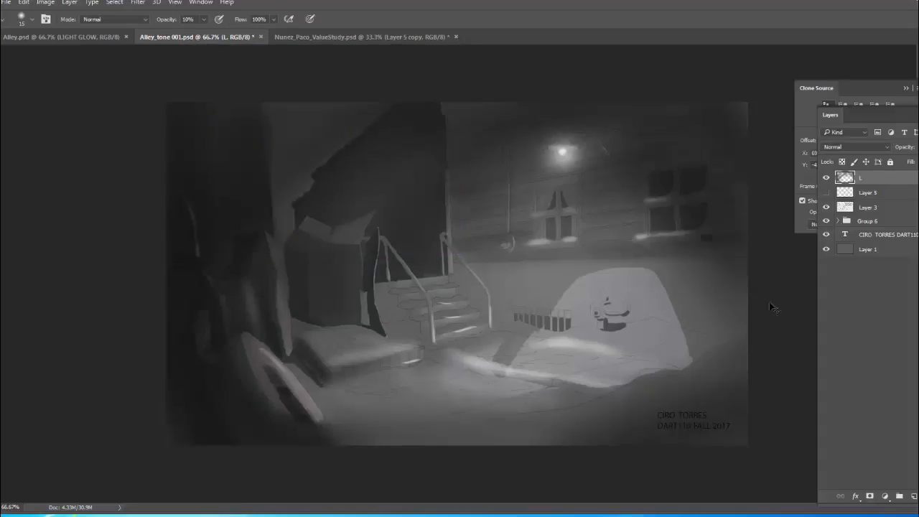
Compare the whole drawing at thumbnail size and at 66.7% with layer L hidden, and show L again.
key("ctrl+minus")
key("ctrl+minus")
key("ctrl+minus")
key("ctrl+minus")
key("ctrl+minus")
key("ctrl+minus")
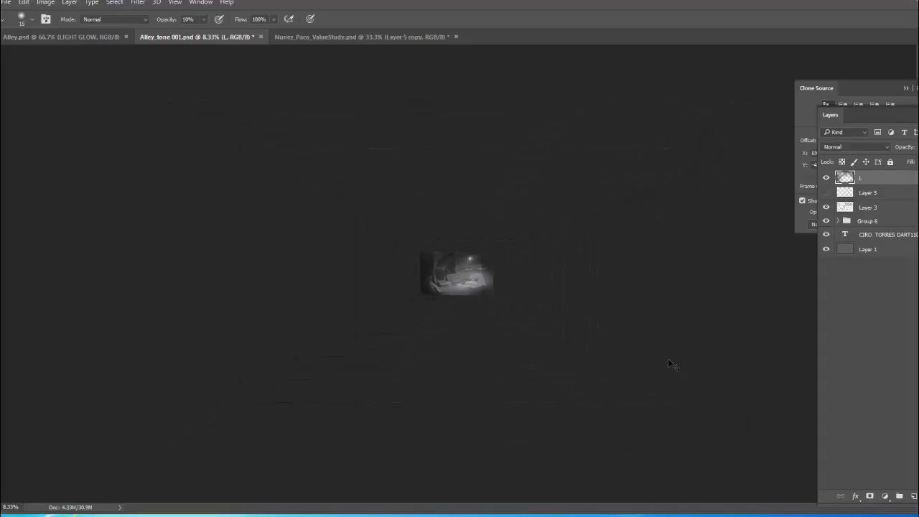
left_click(826, 177)
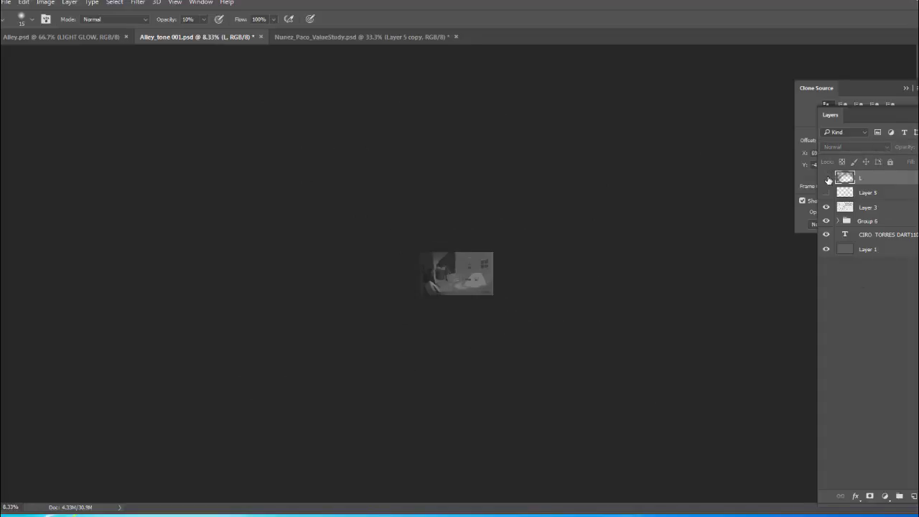
key("ctrl+minus")
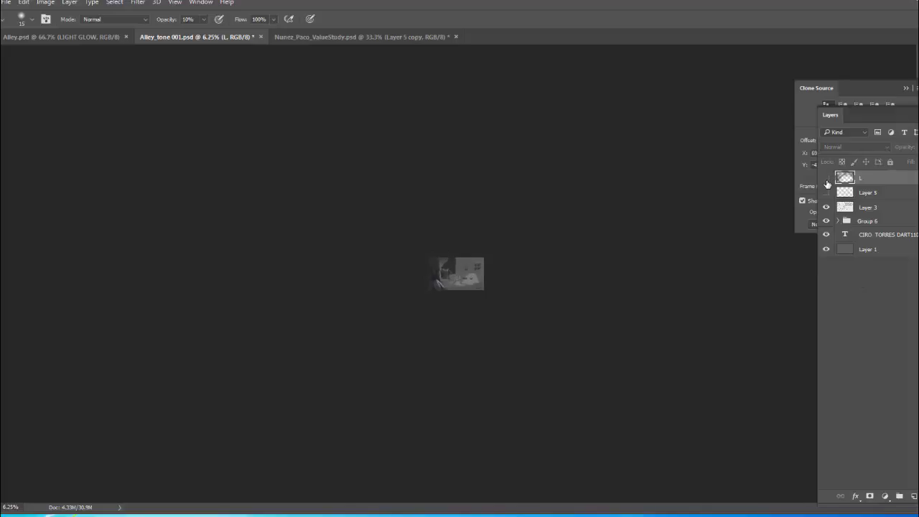
key("ctrl+plus")
key("ctrl+plus")
key("ctrl+plus")
key("ctrl+plus")
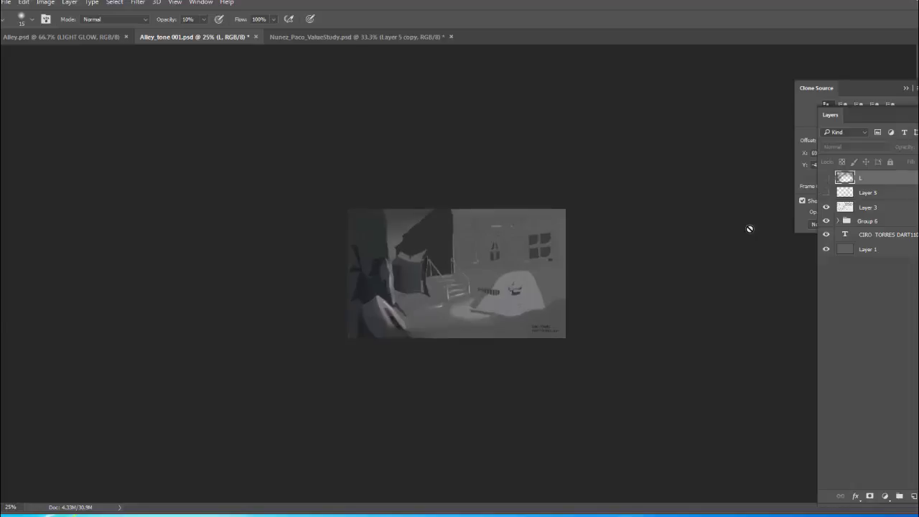
key("ctrl+plus")
key("ctrl+plus")
key("ctrl+plus")
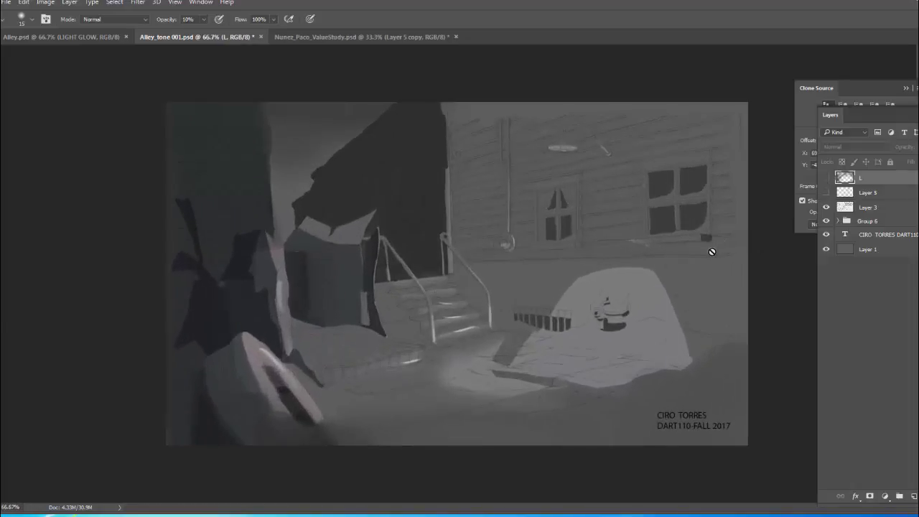
left_click(825, 177)
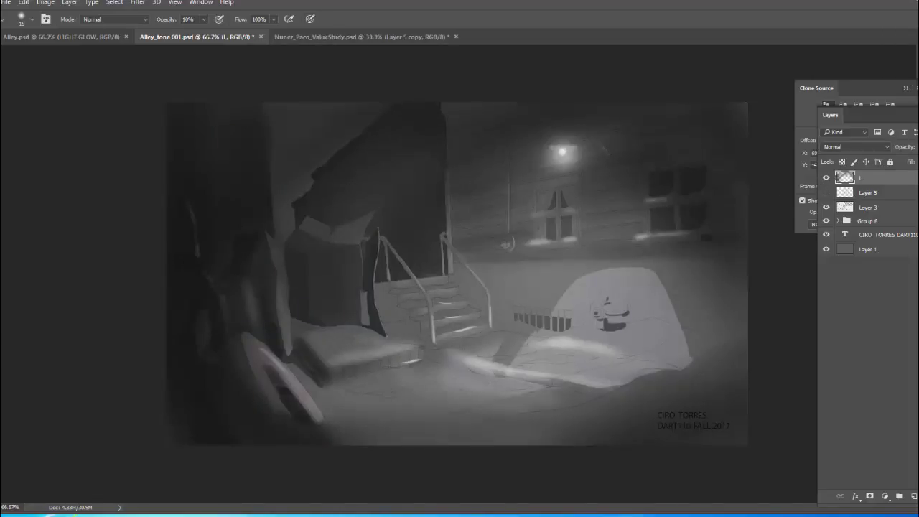
Switch to Alley.psd and toggle the LIGHT GLOW and LINES layers to look for the red light guides.
left_click(29, 36)
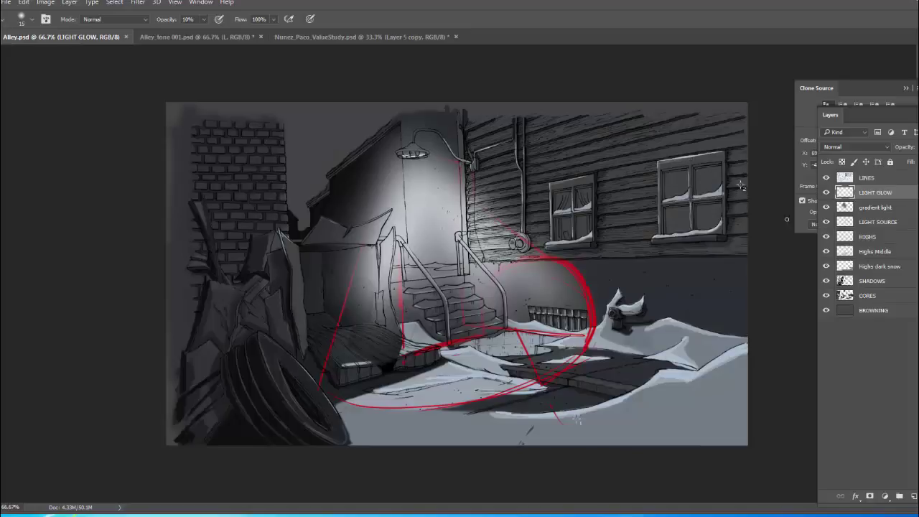
left_click(826, 192)
left_click(825, 193)
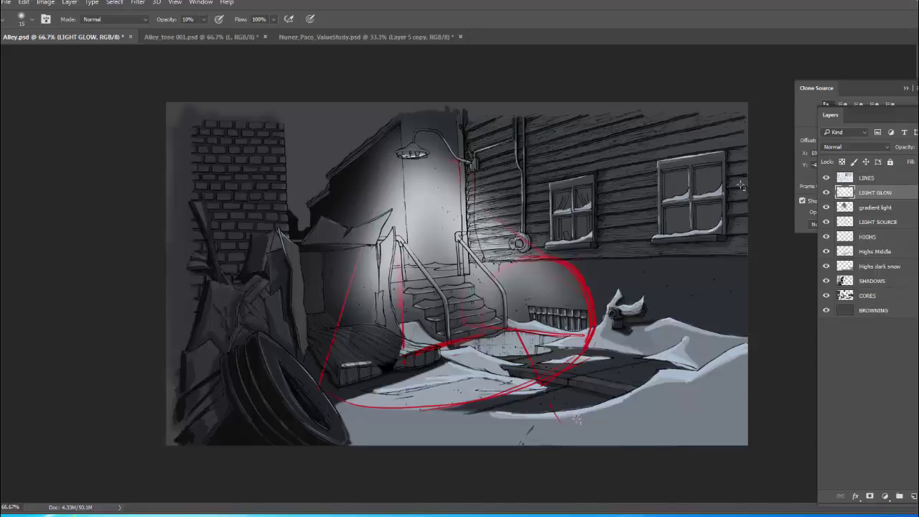
left_click(889, 310)
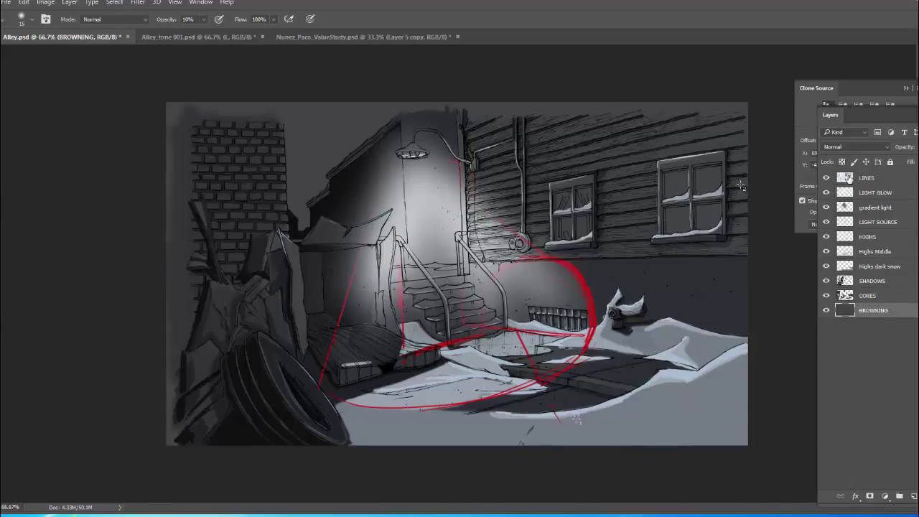
left_click(826, 178)
left_click(826, 178)
right_click(588, 273)
left_click(597, 280)
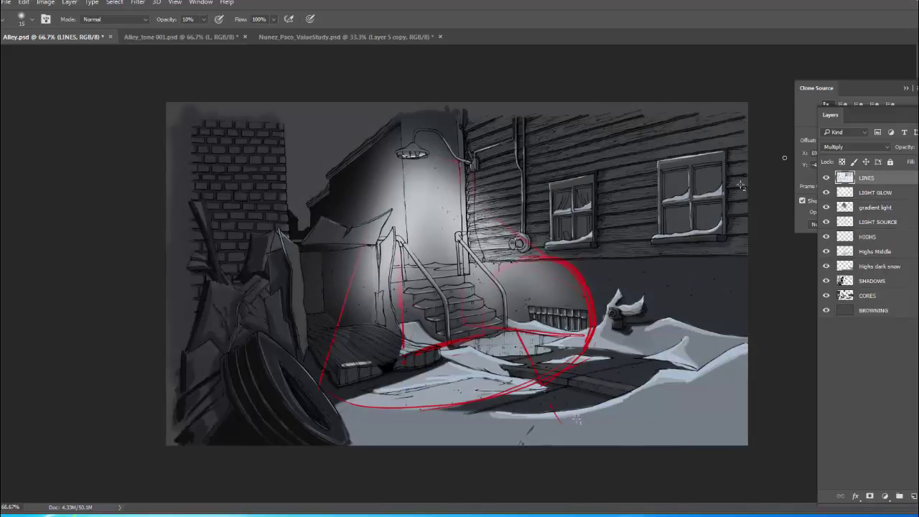
left_click(826, 178)
left_click(826, 178)
left_click(826, 178)
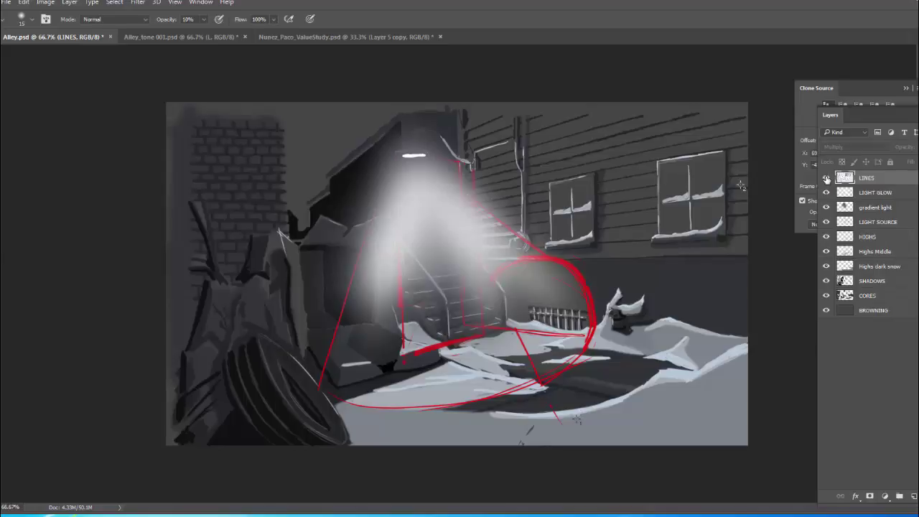
left_click(826, 178)
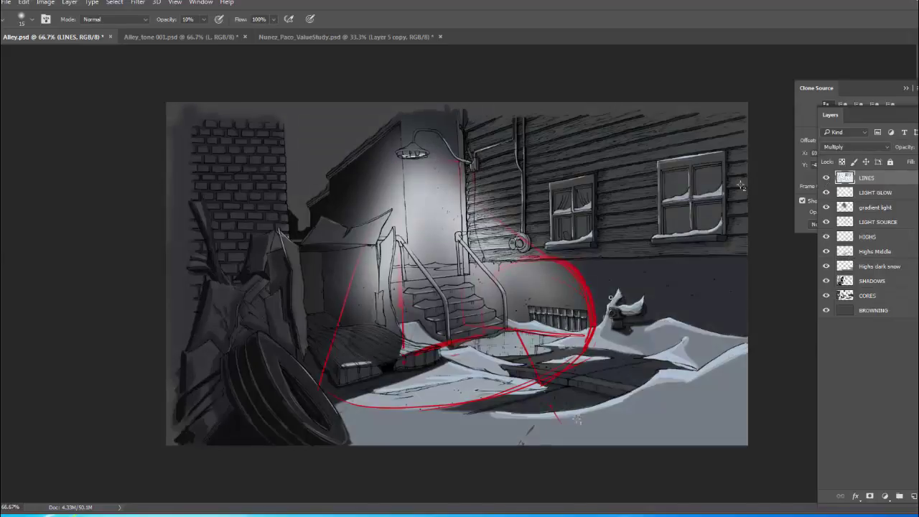
Select the LIGHT SOURCE layer from the red guide lines and hide it.
right_click(592, 317, "ctrl")
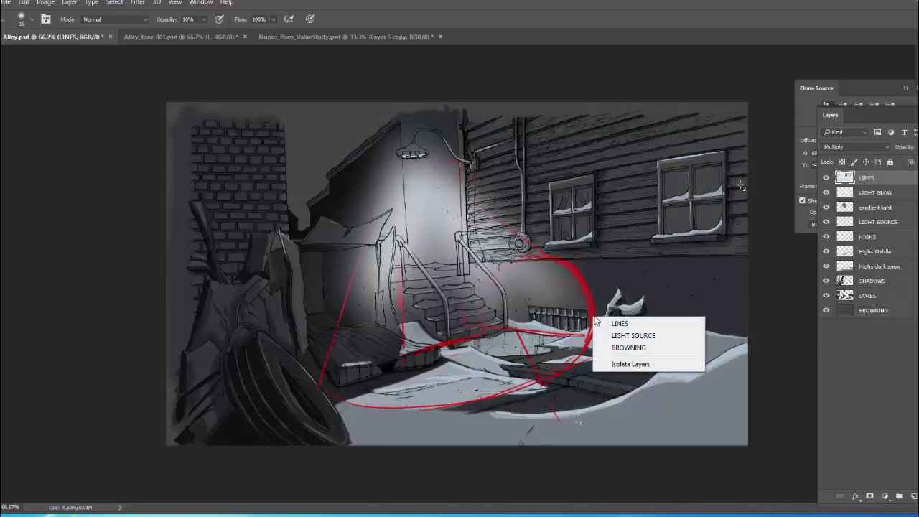
left_click(636, 336)
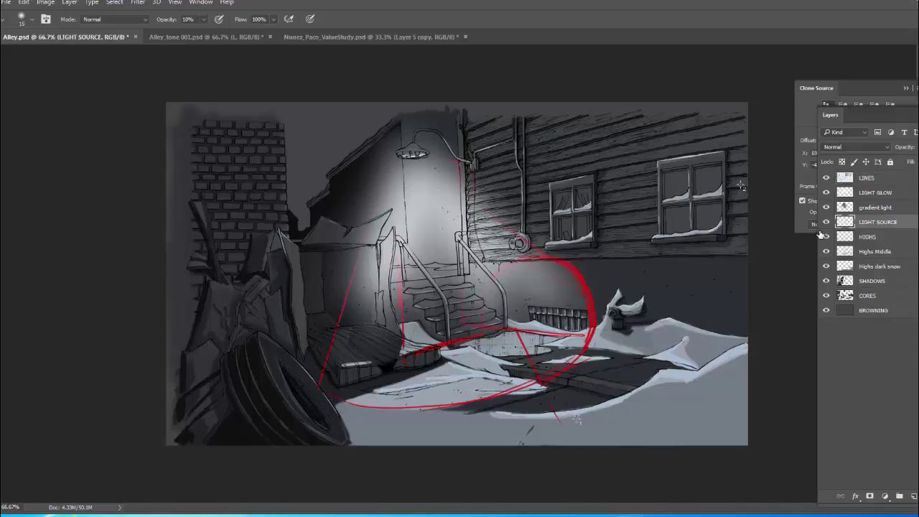
left_click(826, 222)
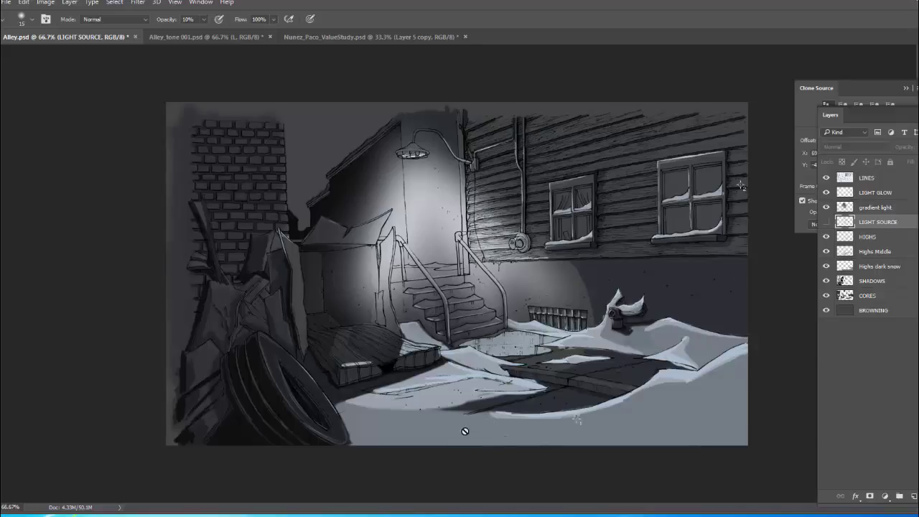
Toggle the BROWNING and Highs dark snow layers to check which holds the foreground snow, leaving Highs dark snow selected.
left_click(897, 309)
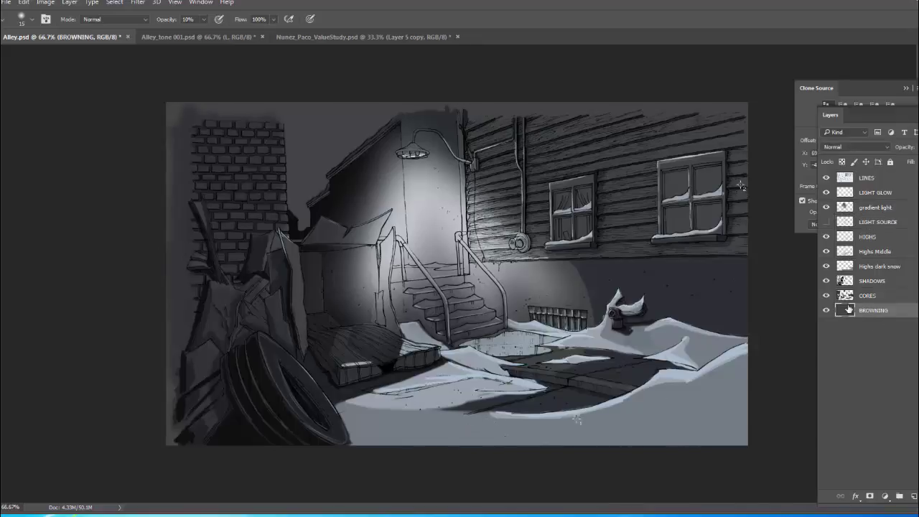
left_click(826, 310)
left_click(826, 310)
right_click(666, 419, "ctrl")
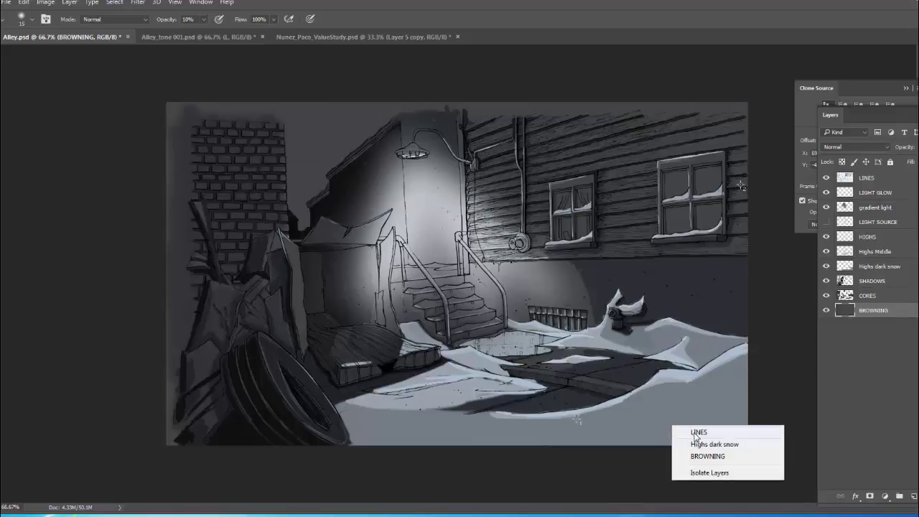
left_click(695, 432)
right_click(576, 436, "ctrl")
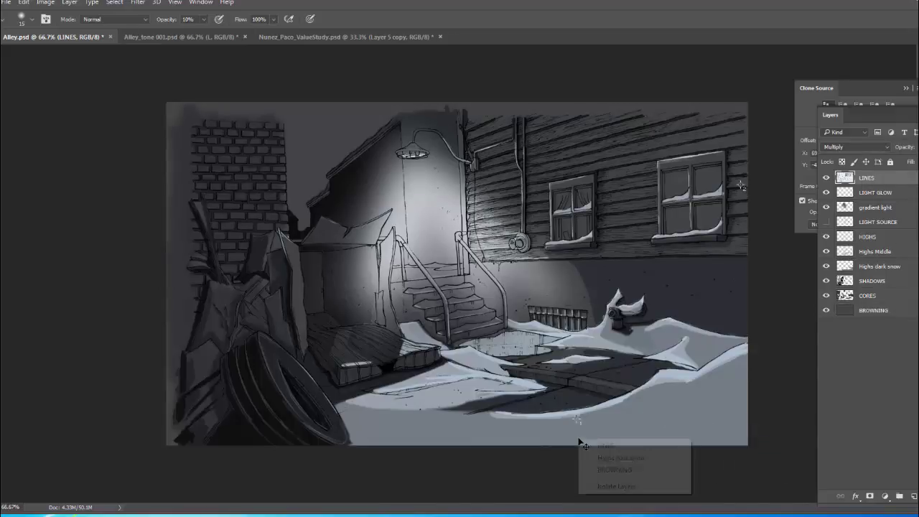
left_click(621, 457)
left_click(825, 266)
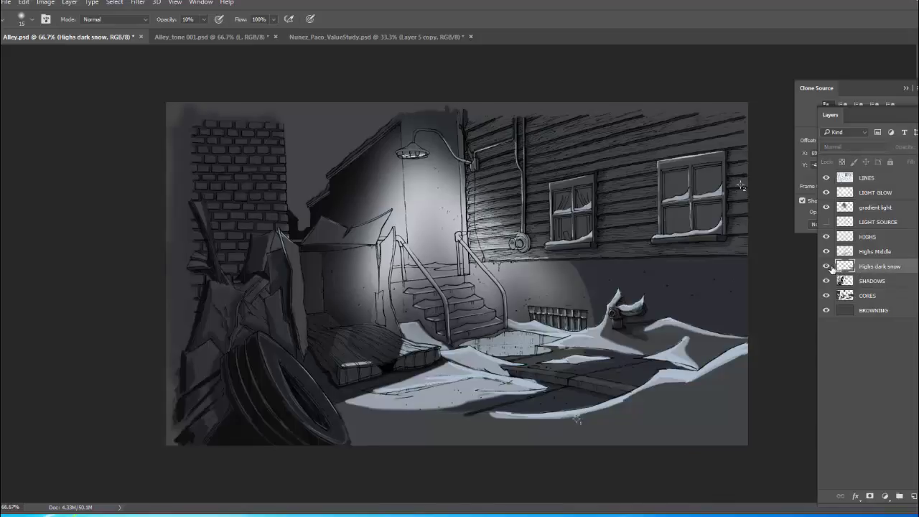
left_click(826, 266)
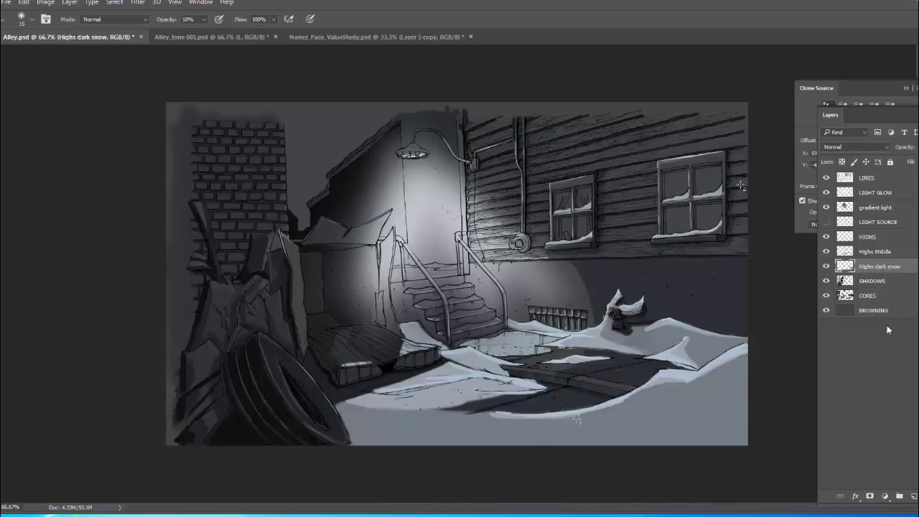
Duplicate the Highs dark snow layer and move the copy above LIGHT GLOW, directly below LINES.
right_click(902, 268)
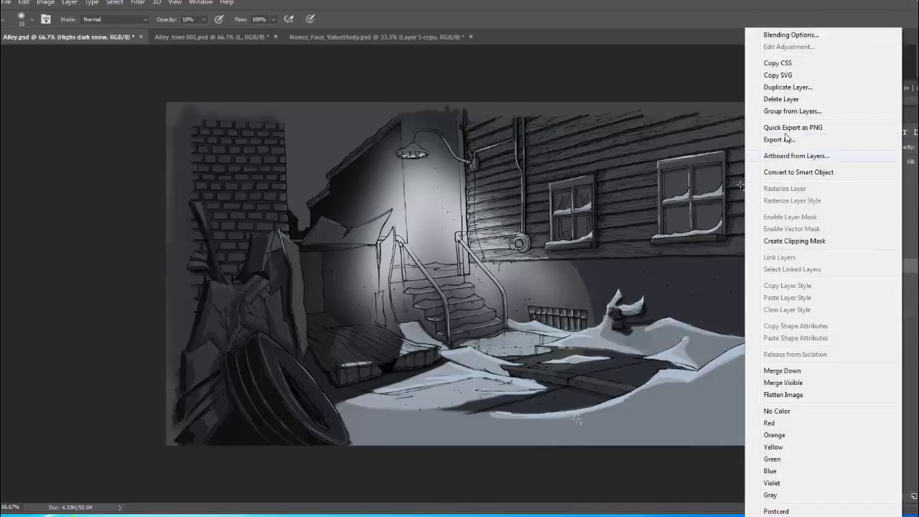
left_click(794, 88)
left_click(581, 155)
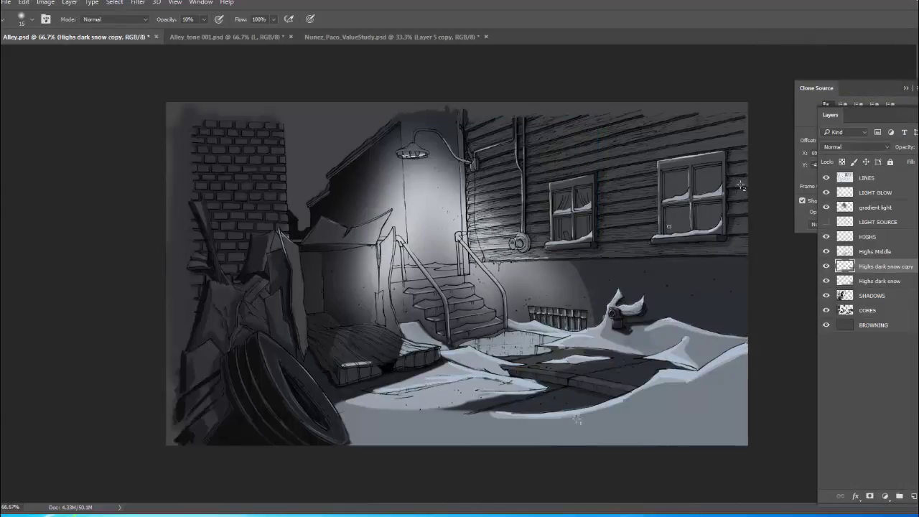
left_click_drag(904, 217, 905, 188)
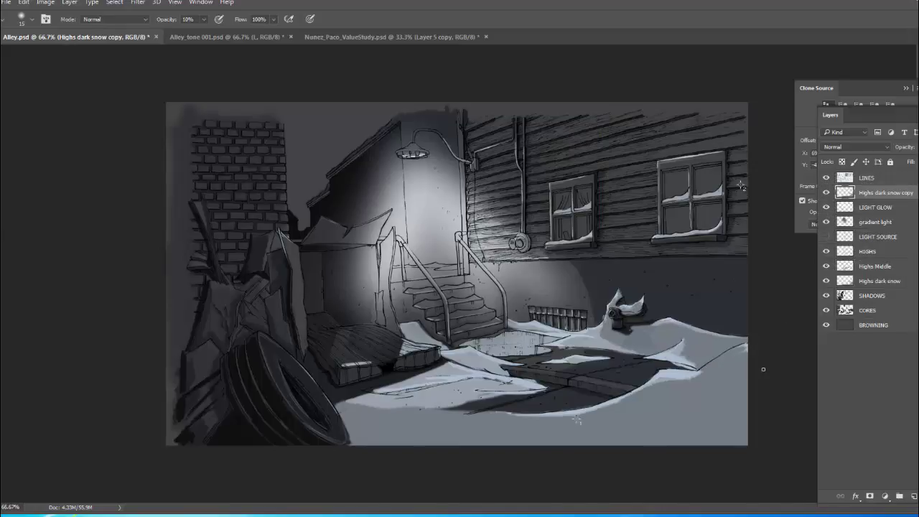
Try darkening the Highs dark snow copy layer with Levels, setting the midtone input to 0.68, and undo it.
key("ctrl+l")
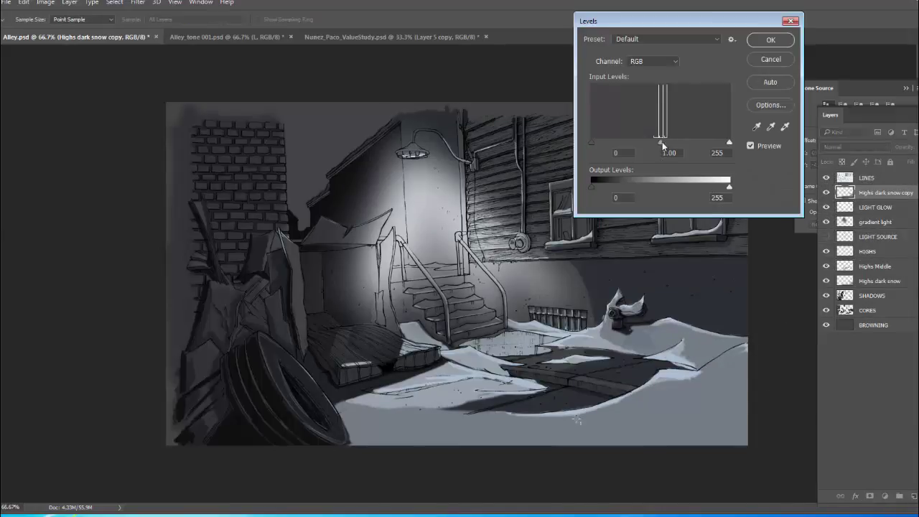
left_click_drag(662, 141, 681, 152)
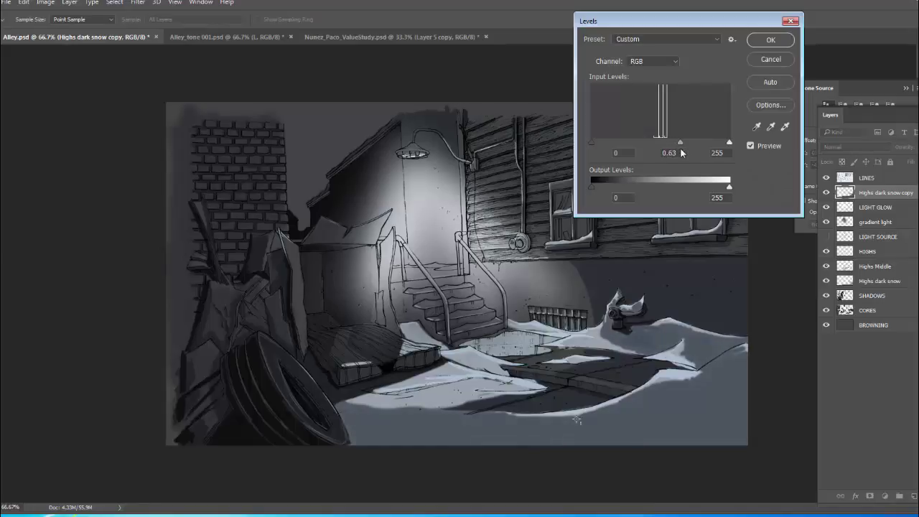
left_click(679, 153)
key("Up")
key("Up")
key("Up")
key("Up")
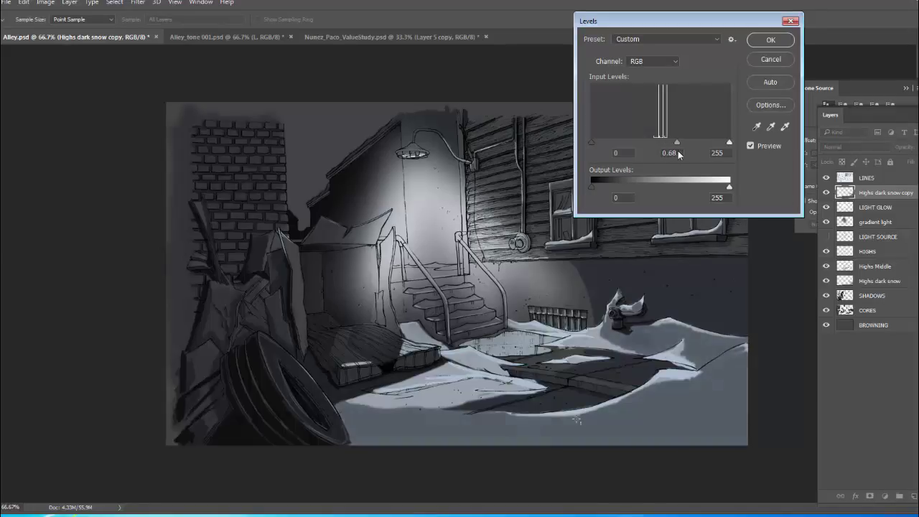
left_click(768, 41)
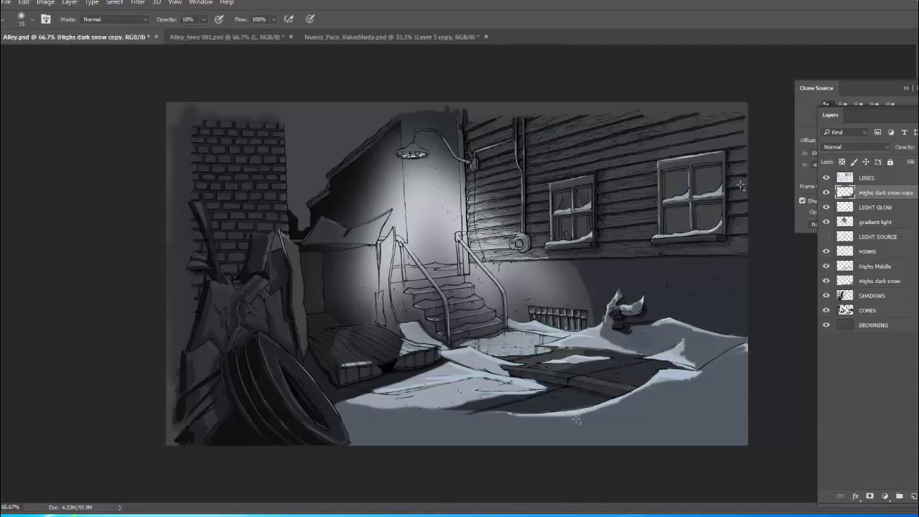
key("ctrl+z")
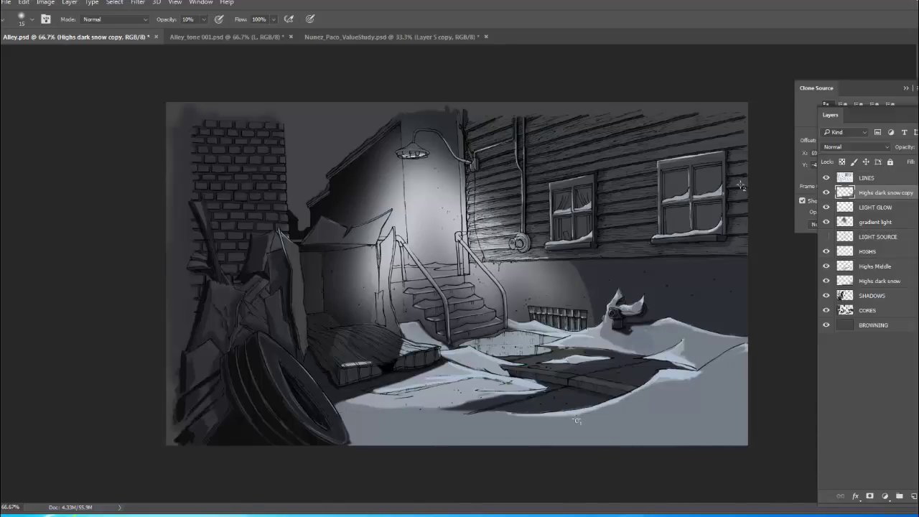
Darken the lower edge of the foreground snow on Highs dark snow copy with the soft 200 px brush at 10% opacity.
right_click(692, 435)
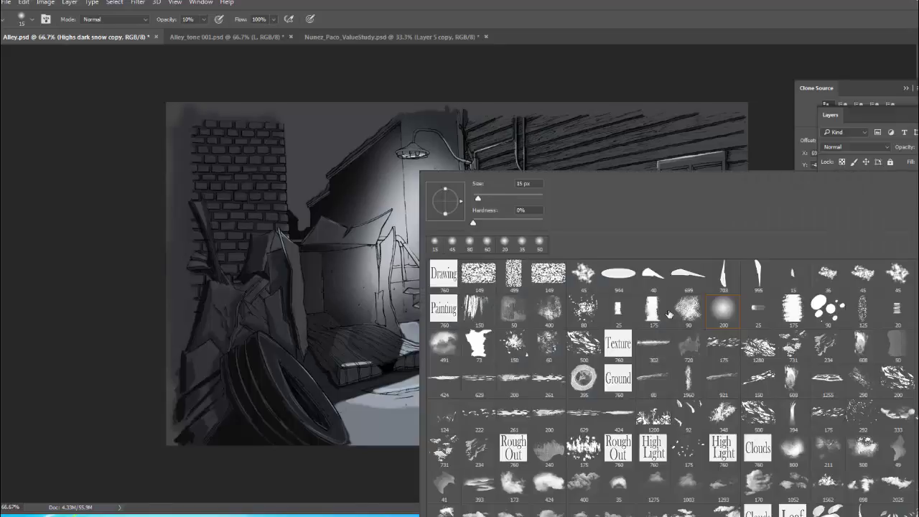
left_click(722, 312)
left_click(134, 394)
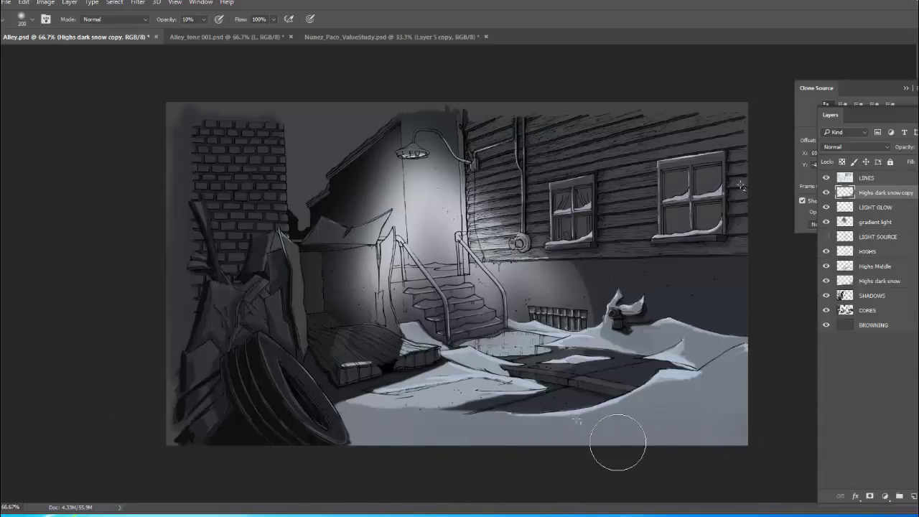
mouse_move(615, 438)
left_mouse_down()
mouse_move(381, 443)
mouse_move(607, 439)
mouse_move(487, 453)
left_mouse_up()
left_click(848, 429)
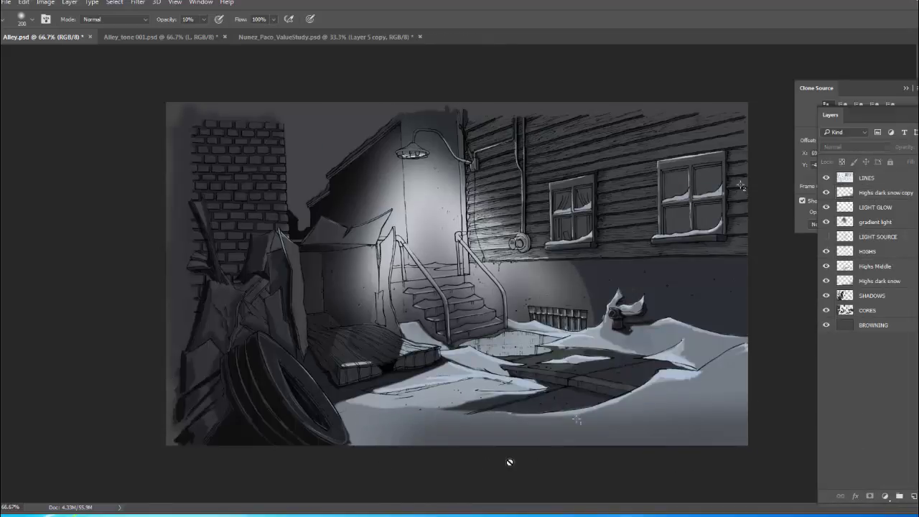
left_click(509, 462)
left_click(416, 202)
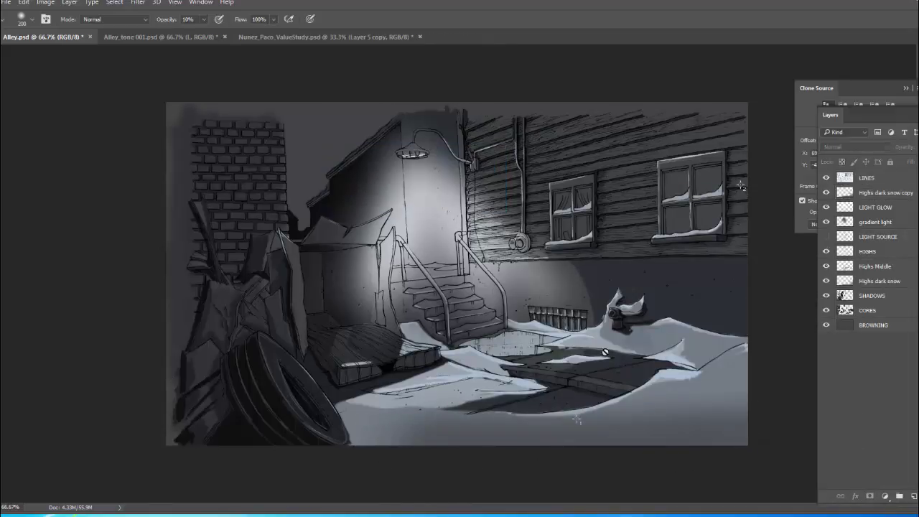
left_click(752, 431)
left_click(429, 196)
left_click(854, 194)
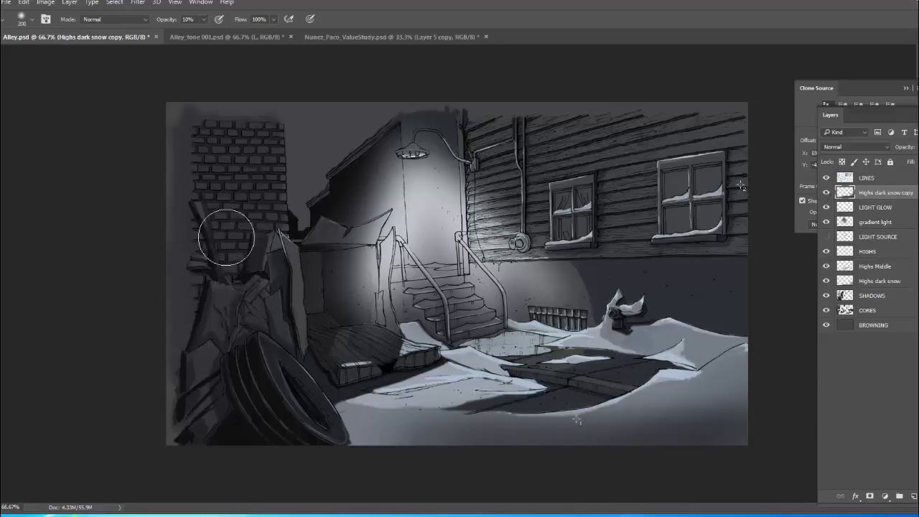
Reduce the soft brush to 125 px and darken the brick chimney, junk pile and adjoining outer edge of the picture.
key("bracketleft")
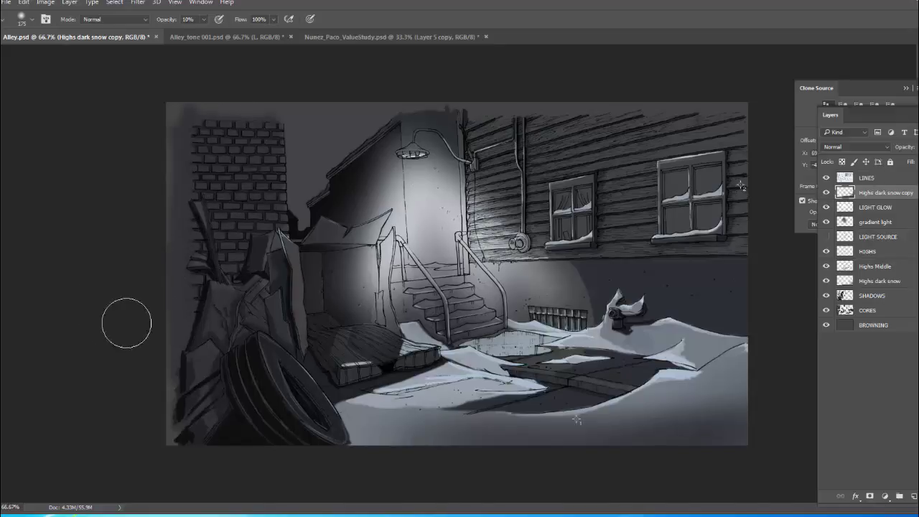
key("bracketleft")
key("bracketleft")
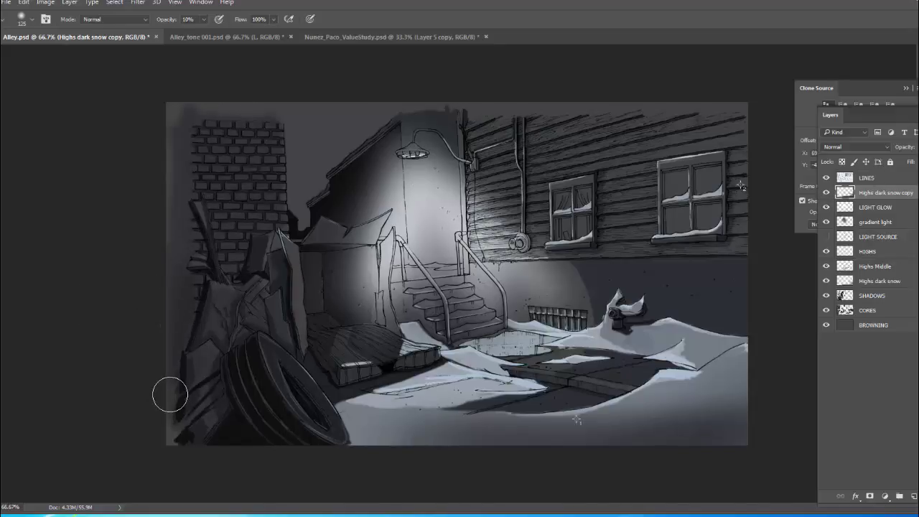
mouse_move(169, 395)
left_mouse_down()
mouse_move(190, 349)
mouse_move(191, 318)
mouse_move(215, 281)
mouse_move(197, 257)
mouse_move(184, 280)
mouse_move(194, 188)
mouse_move(223, 280)
mouse_move(205, 176)
mouse_move(190, 364)
mouse_move(215, 199)
mouse_move(236, 415)
left_mouse_up()
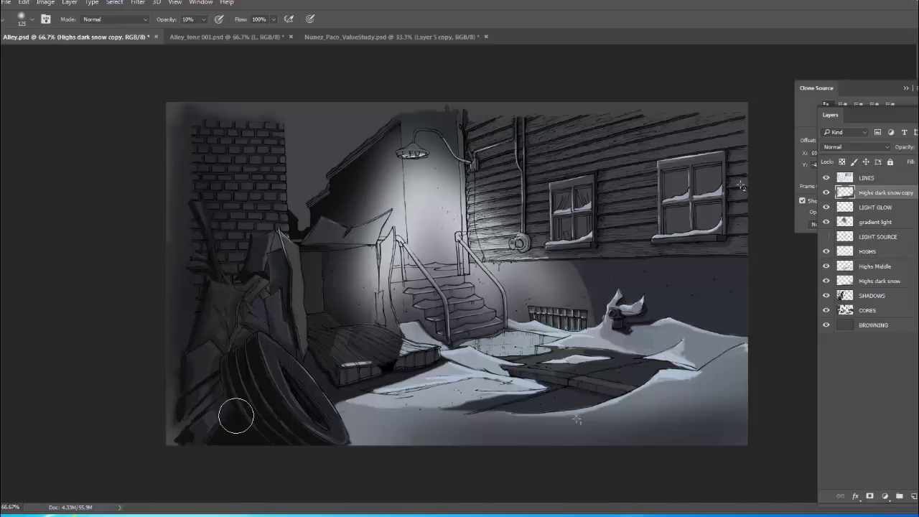
Toggle Highs dark snow copy and LIGHT GLOW to compare their effect, and leave LIGHT GLOW hidden.
left_click(826, 193)
left_click(826, 194)
left_click(826, 208)
left_click(826, 207)
left_click(826, 207)
left_click(826, 208)
left_click(826, 208)
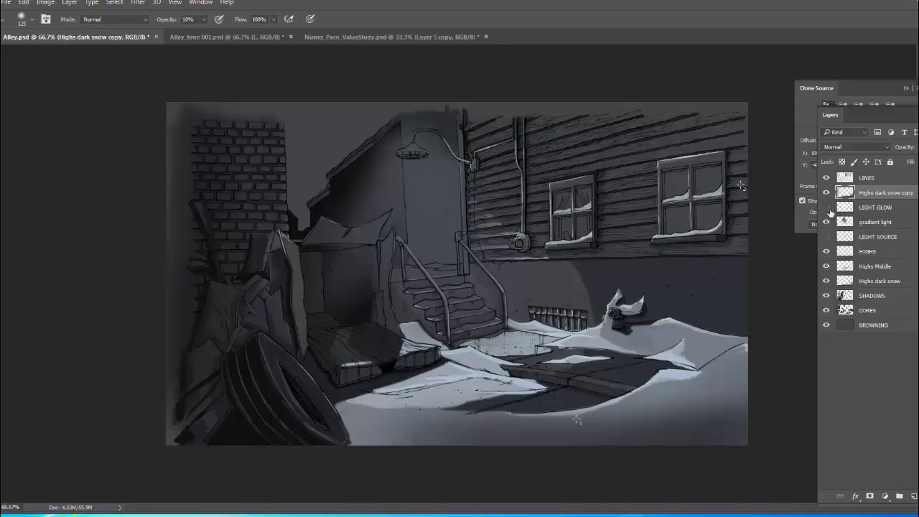
left_click(826, 208)
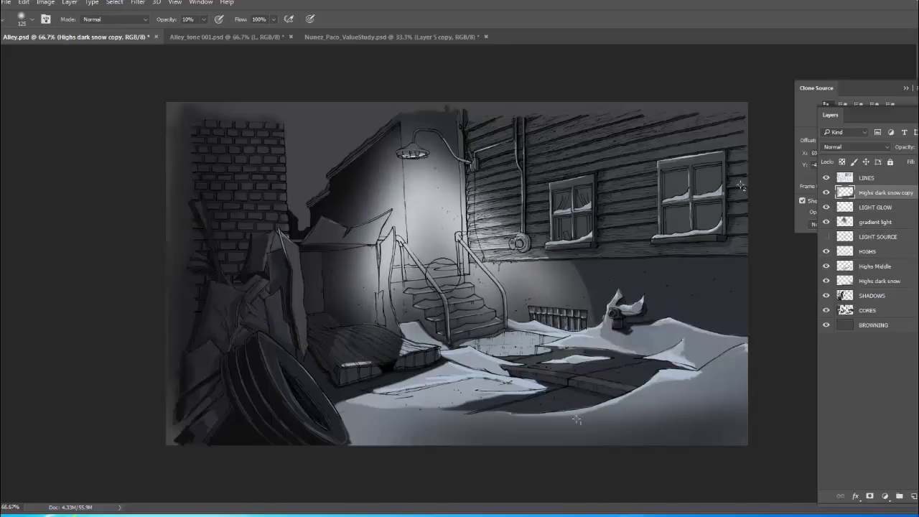
left_click(826, 207)
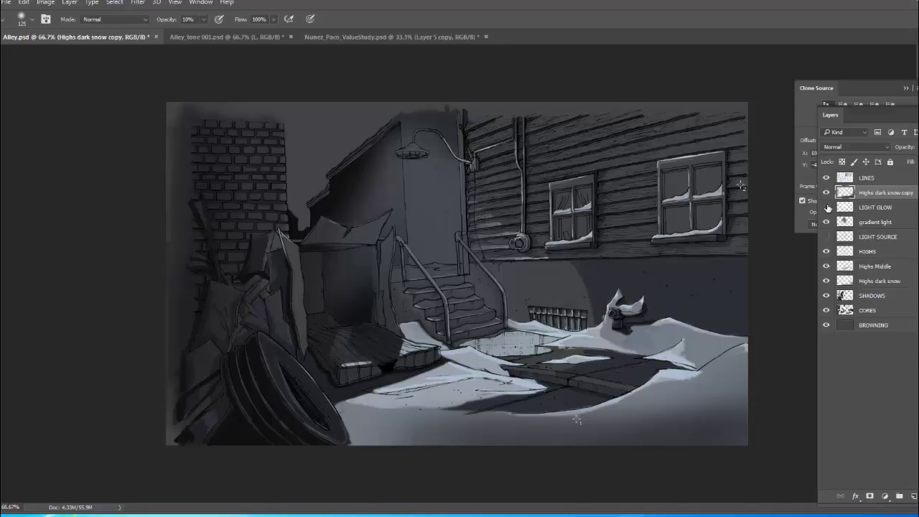
Add a new layer above Highs dark snow copy and set the foreground color to off-white f4f0f0.
left_click(911, 498)
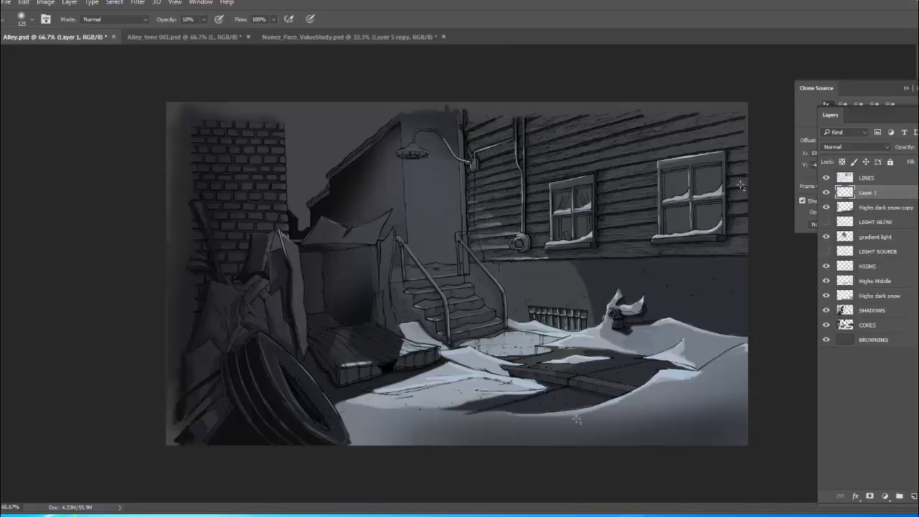
left_click(172, 80)
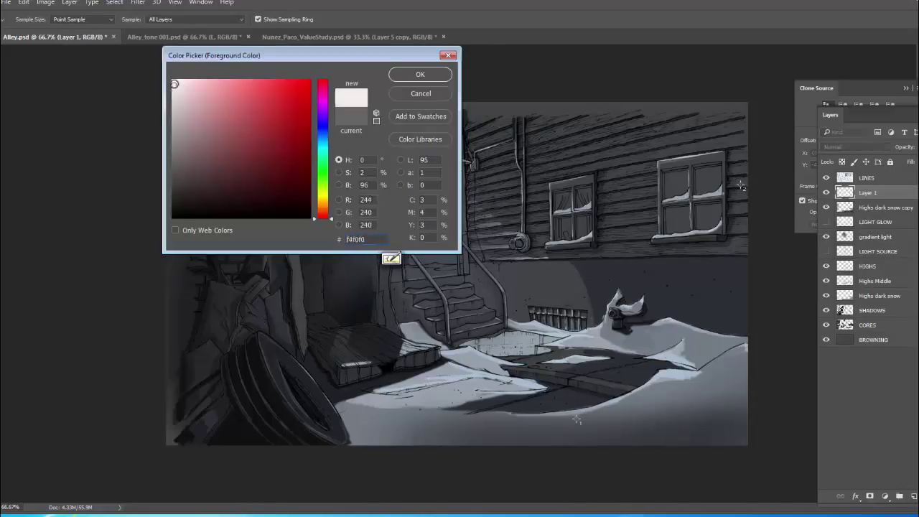
left_click(431, 71)
Paint the lamp's bright bulb on the new layer at 60% opacity, try a wide 250 px glow below it and undo that glow.
key("bracketleft")
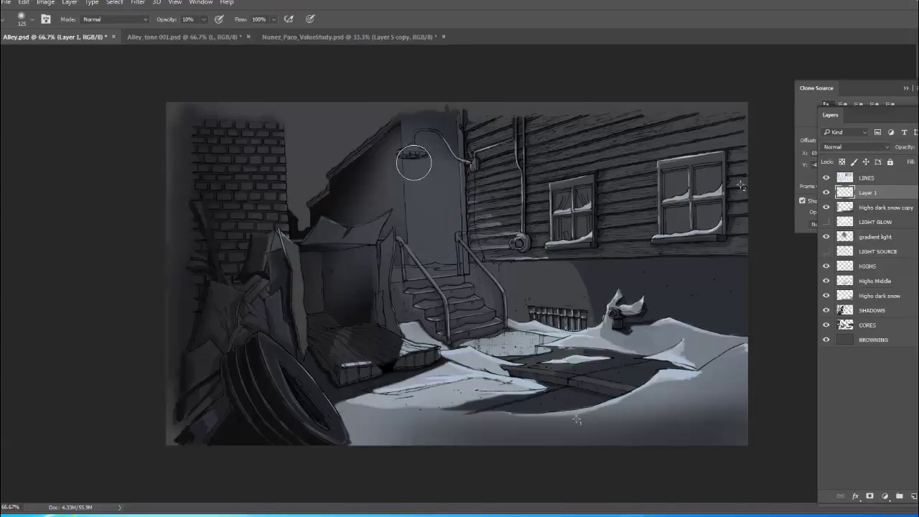
key("bracketleft")
key("bracketleft")
key("bracketleft")
key("bracketleft")
key("bracketright")
key("bracketright")
key("bracketright")
key("bracketright")
key("bracketright")
key("bracketright")
key("bracketright")
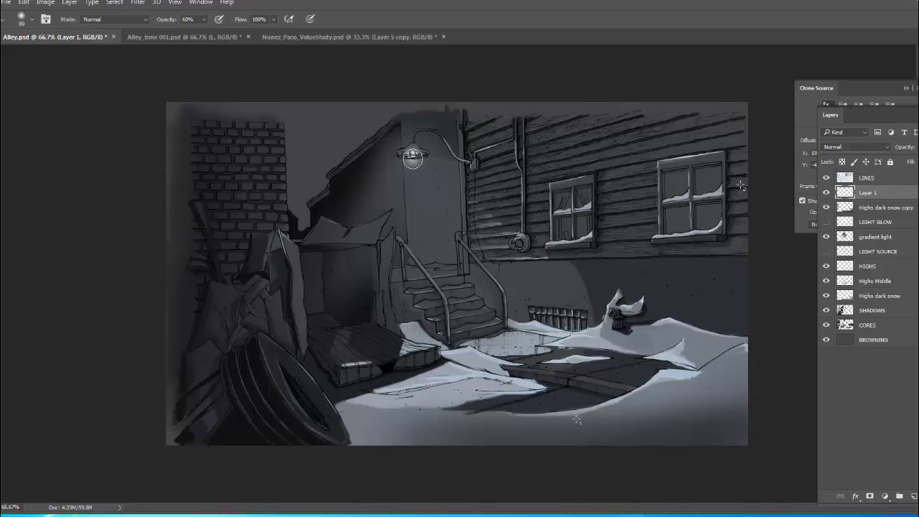
left_click(414, 173)
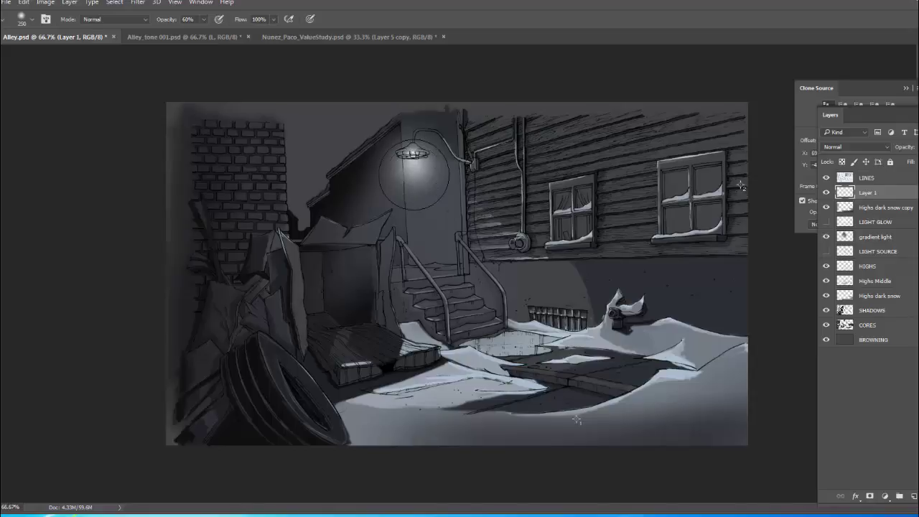
key("ctrl+z")
Build up a soft glow around the lamp at 10% opacity, working from a 250 px brush to smaller sizes.
key("1")
key("bracketright")
mouse_move(422, 183)
left_mouse_down()
mouse_move(406, 170)
mouse_move(414, 160)
mouse_move(443, 185)
left_mouse_up()
key("bracketleft")
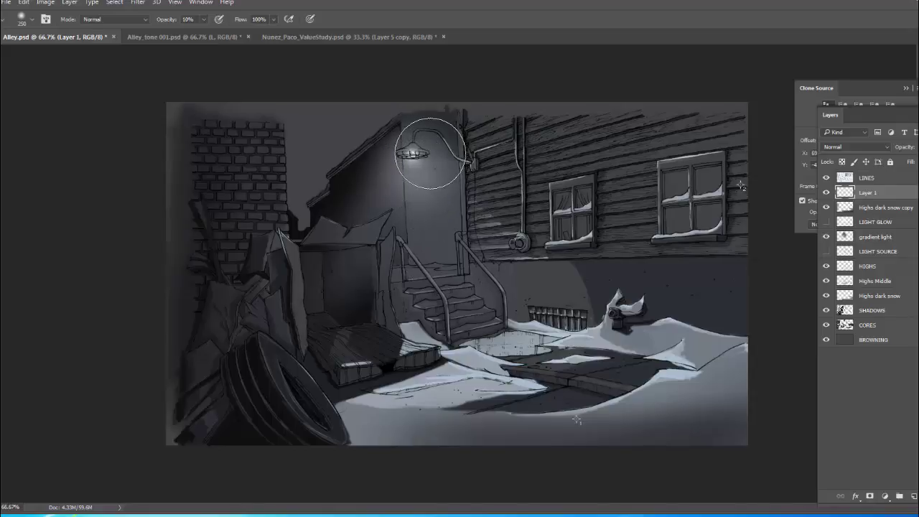
key("bracketleft")
key("bracketleft")
key("bracketleft")
key("bracketleft")
key("bracketleft")
key("bracketleft")
key("bracketleft")
key("bracketleft")
key("bracketleft")
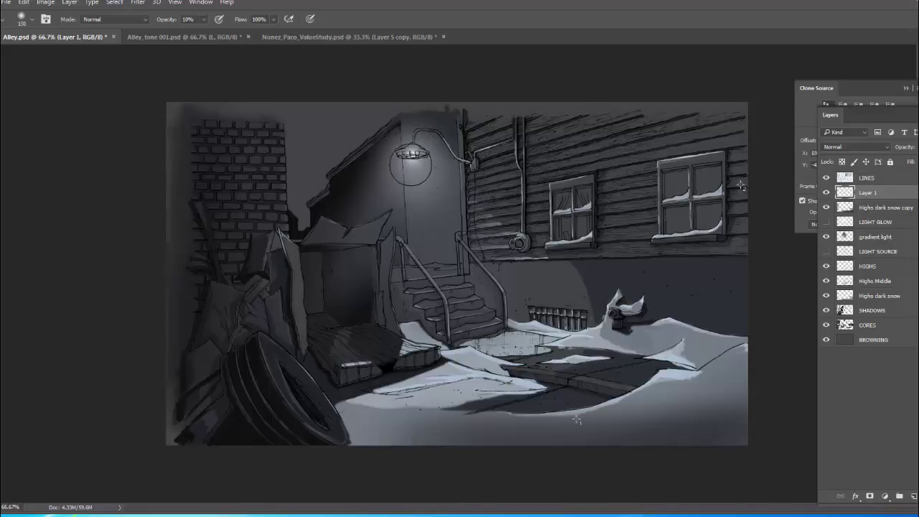
key("bracketleft")
key("bracketleft")
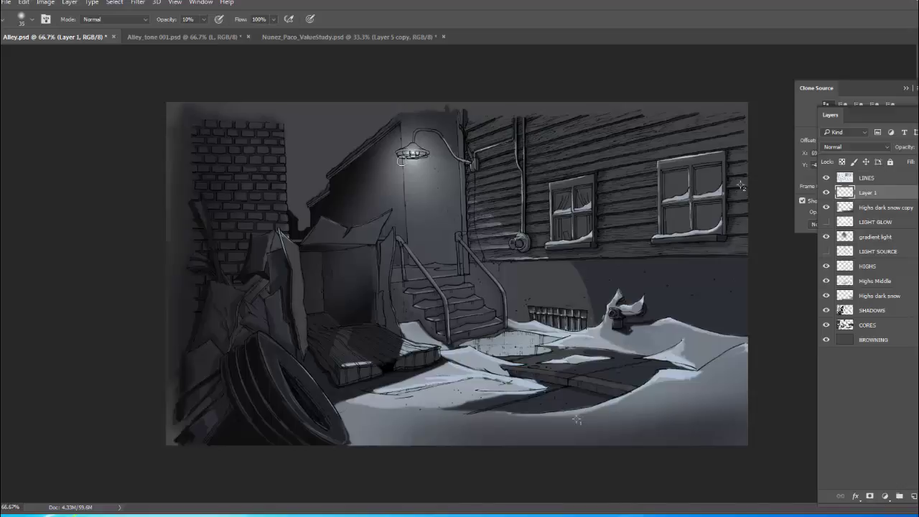
key("bracketleft")
key("bracketleft")
key("bracketleft")
Choose the rectangular 25 px brush and paint lamplight accents on the basement wall beside the stairs, varying its size and using 10% and 40% opacity.
right_click(576, 420)
left_click(617, 308)
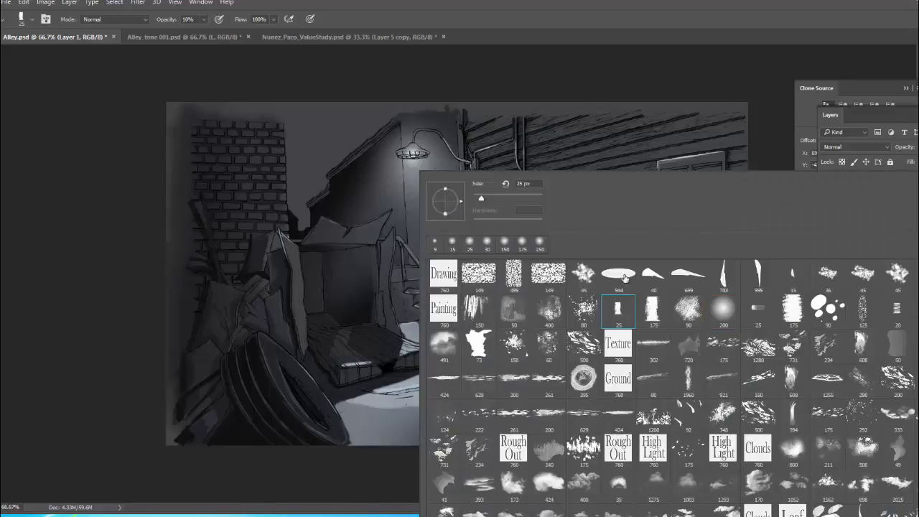
left_click(609, 92)
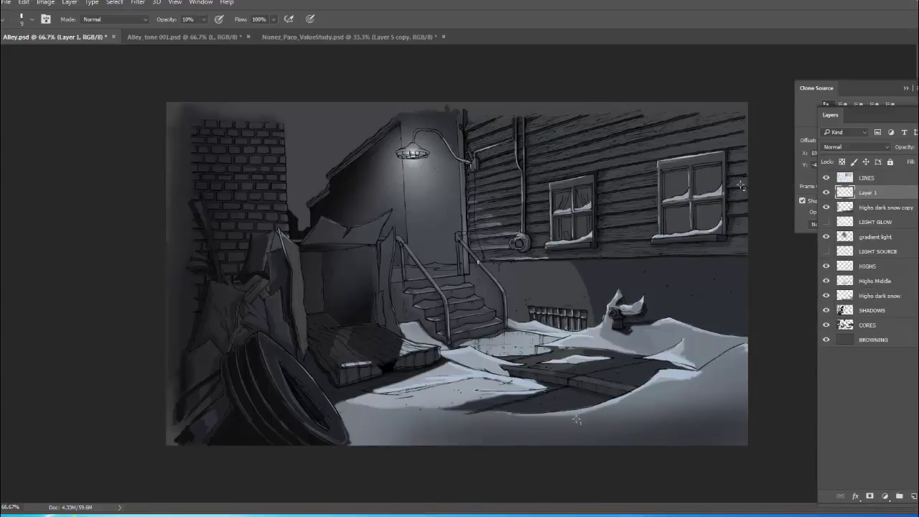
key("bracketright")
key("bracketright")
key("bracketright")
key("bracketright")
key("bracketright")
key("bracketright")
key("bracketright")
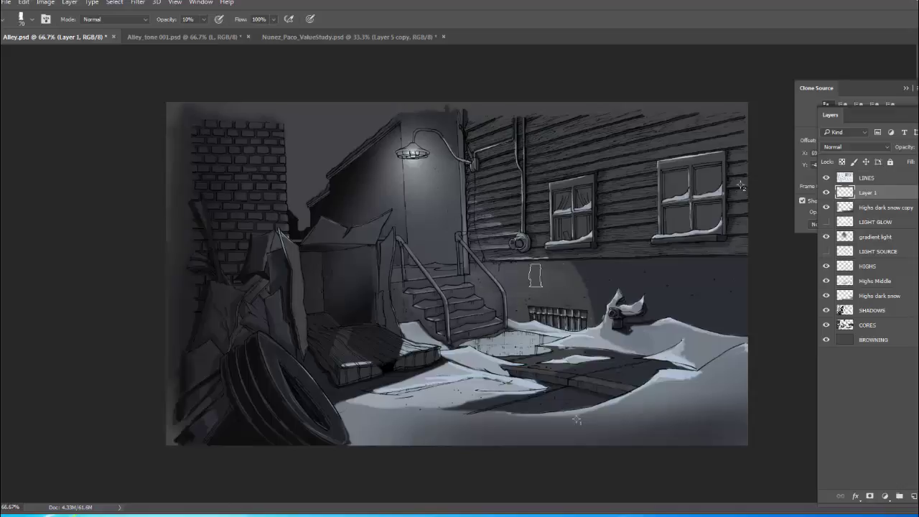
key("bracketleft")
key("bracketleft")
key("bracketleft")
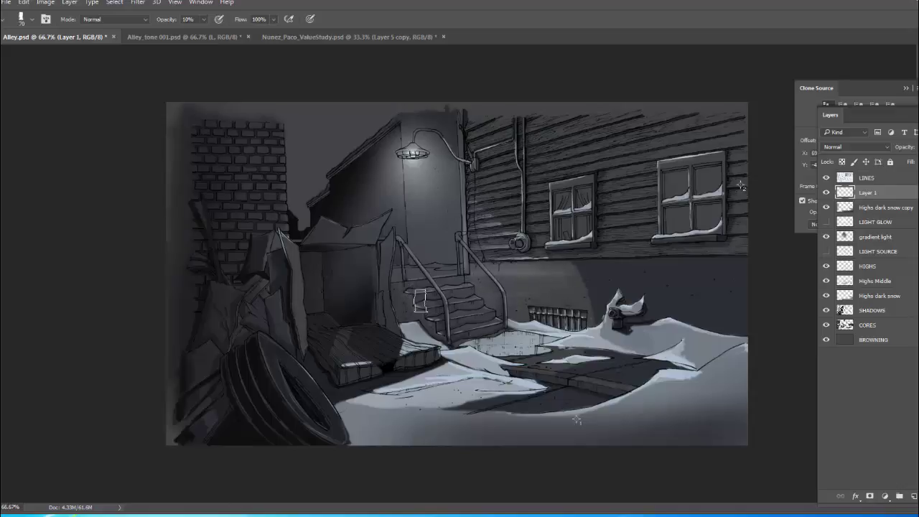
key("4")
key("bracketleft")
key("bracketleft")
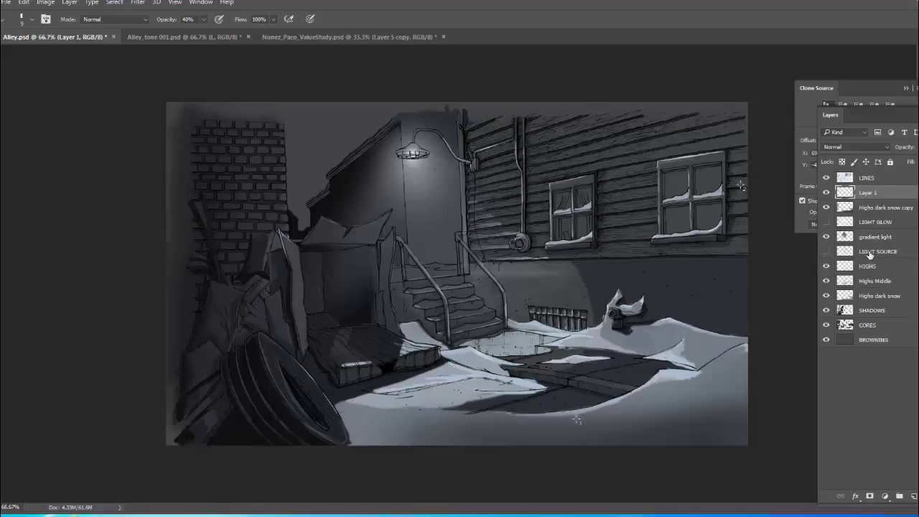
Select the LINES layer from the line art on the canvas and lower its opacity to fade the outlines.
right_click(358, 382, "ctrl")
left_click(384, 388)
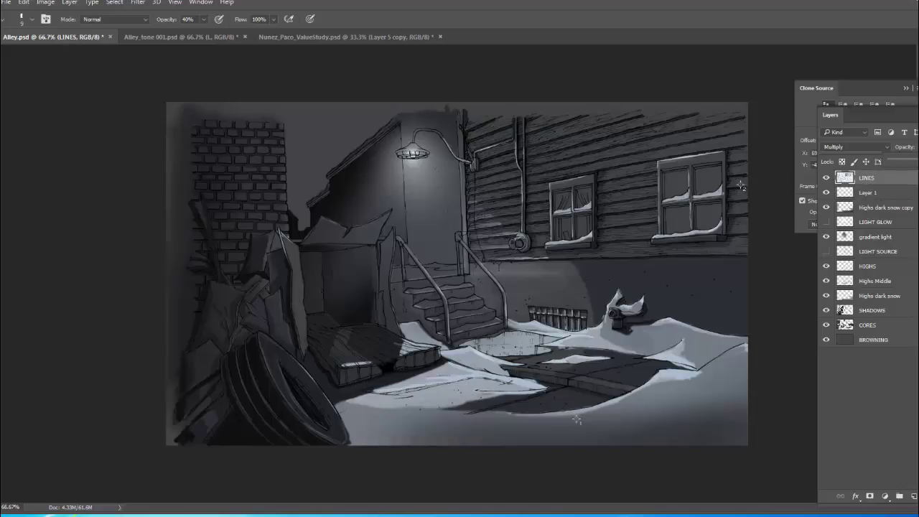
left_click_drag(474, 216, 502, 188)
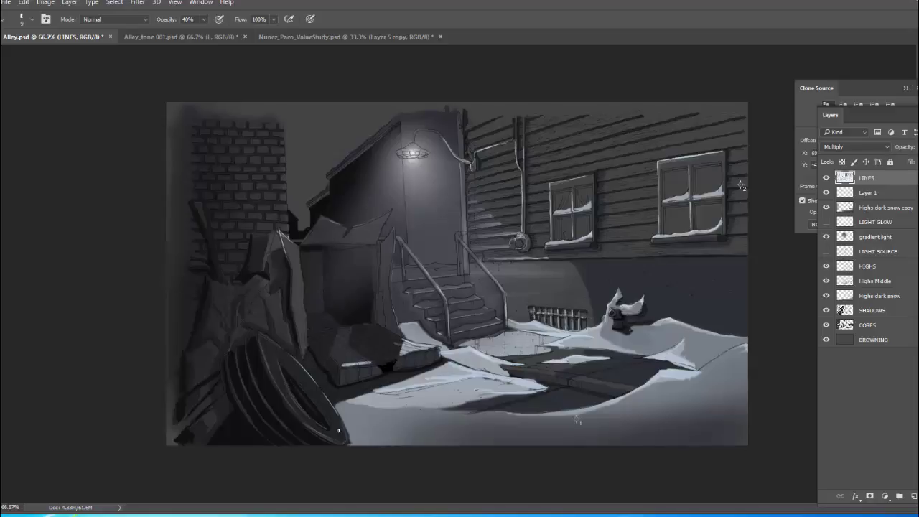
Select Layer 1 and toggle its visibility to check the painted lamplight.
left_click(881, 191)
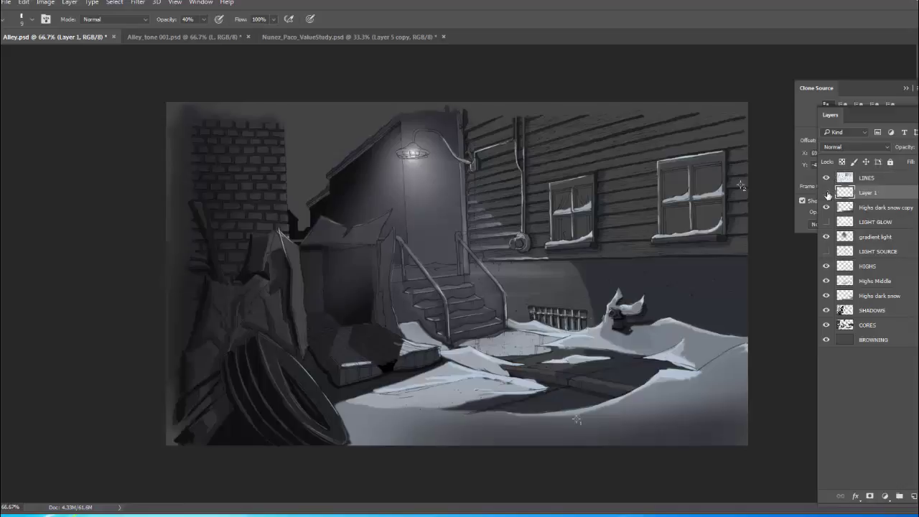
left_click(826, 193)
left_click(827, 194)
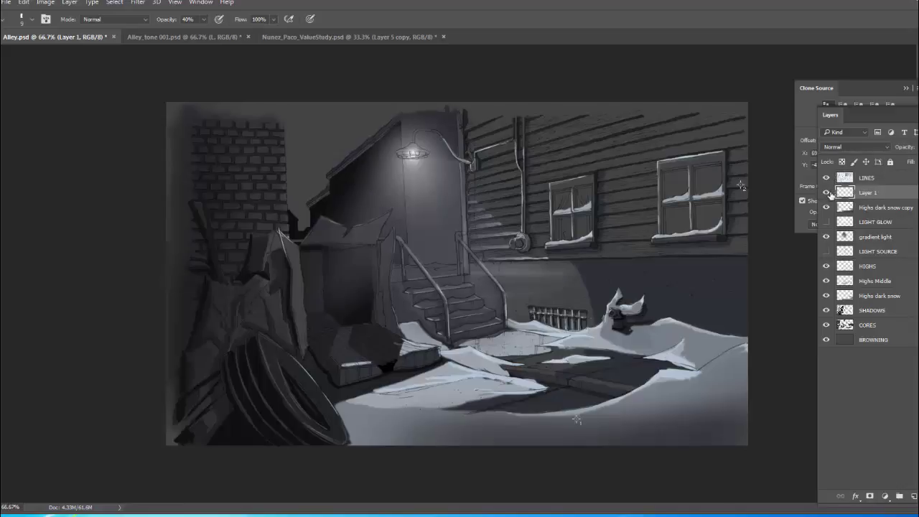
Select Highs dark snow copy and darken the tire and junk pile with the rectangular brush at 40% opacity, enlarged to about 45 px.
left_click(885, 207)
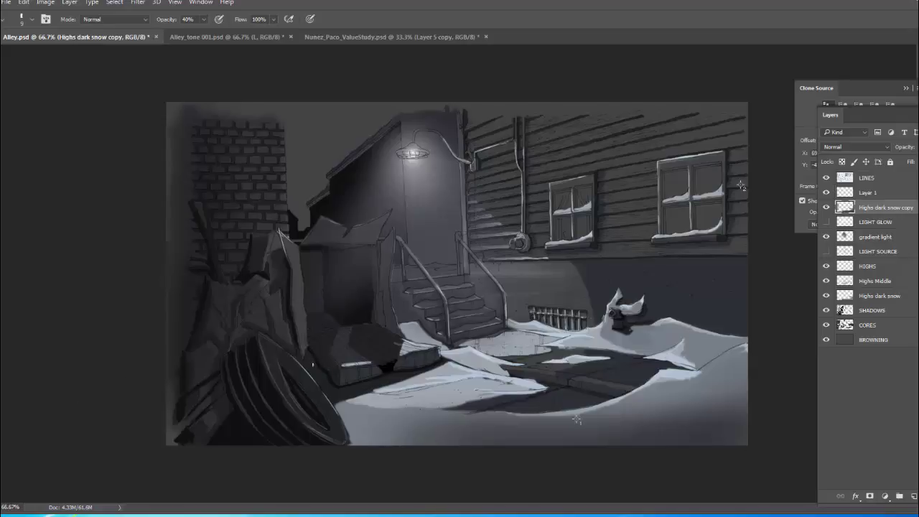
key("bracketright")
key("bracketright")
key("bracketright")
key("bracketright")
key("bracketright")
key("bracketleft")
key("bracketleft")
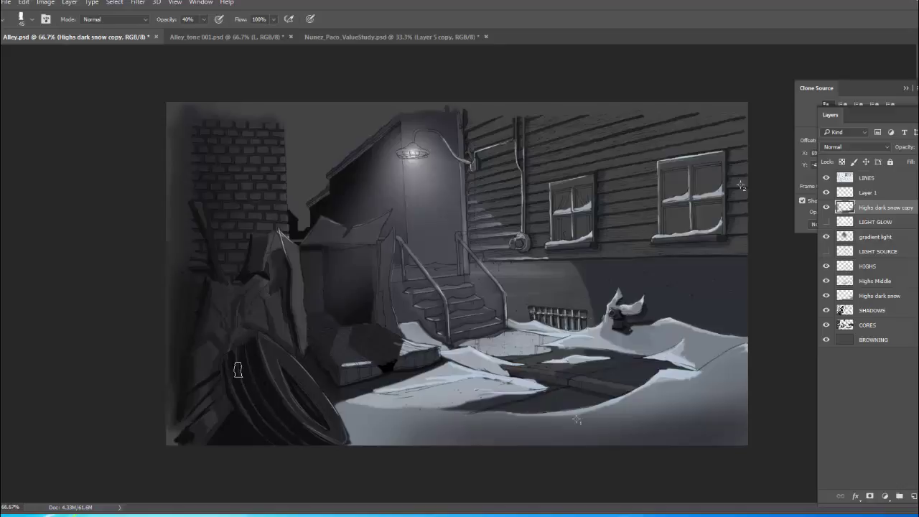
Darken the tire, junk pile and lower brick wall with the rectangular brush, enlarging it to about 60 px and lowering opacity to 10%.
key("bracketright")
key("bracketright")
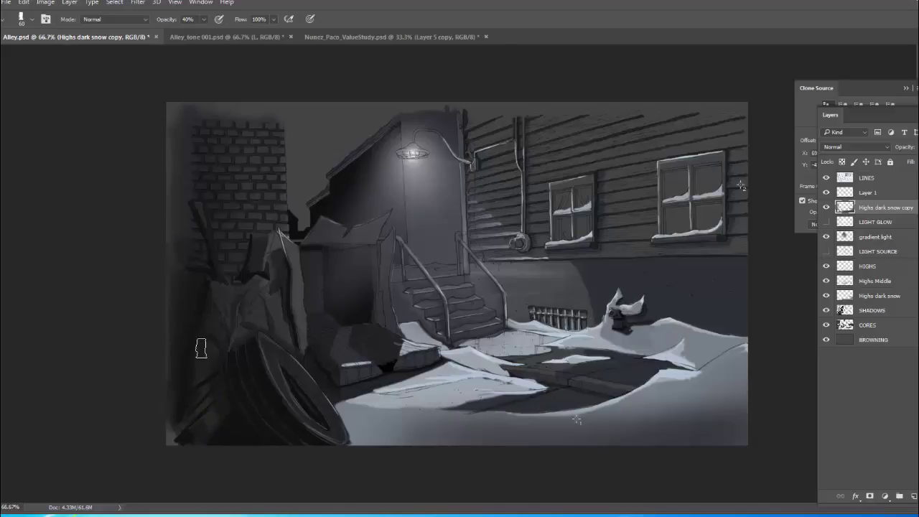
key("bracketright")
key("bracketright")
key("bracketright")
key("bracketright")
key("1")
key("bracketleft")
key("bracketleft")
key("bracketleft")
key("bracketleft")
mouse_move(260, 322)
left_mouse_down()
mouse_move(240, 340)
mouse_move(236, 324)
mouse_move(235, 335)
mouse_move(246, 309)
left_mouse_up()
key("bracketright")
key("bracketright")
key("bracketright")
key("bracketright")
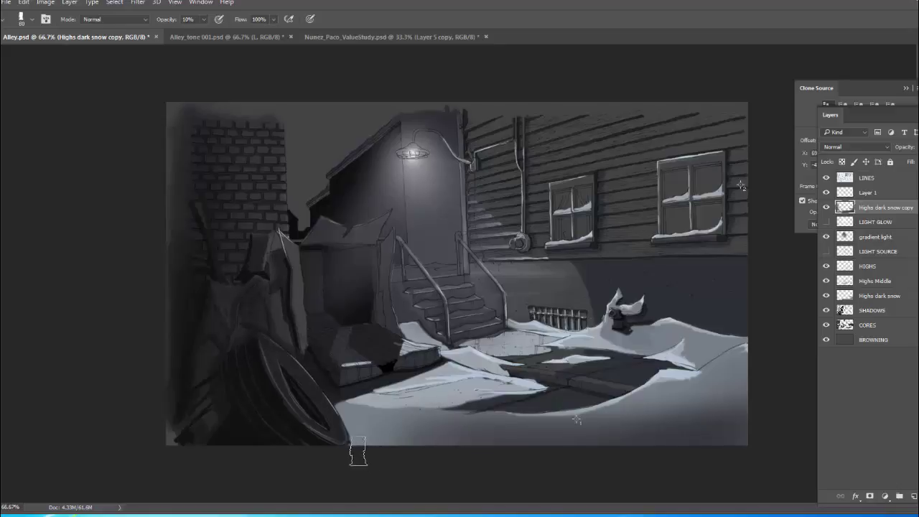
Reselect Highs dark snow copy and shade the foreground snow with the rectangular brush at 10% opacity, resized between about 60 and 90 px.
key("bracketright")
key("bracketright")
left_click(596, 454)
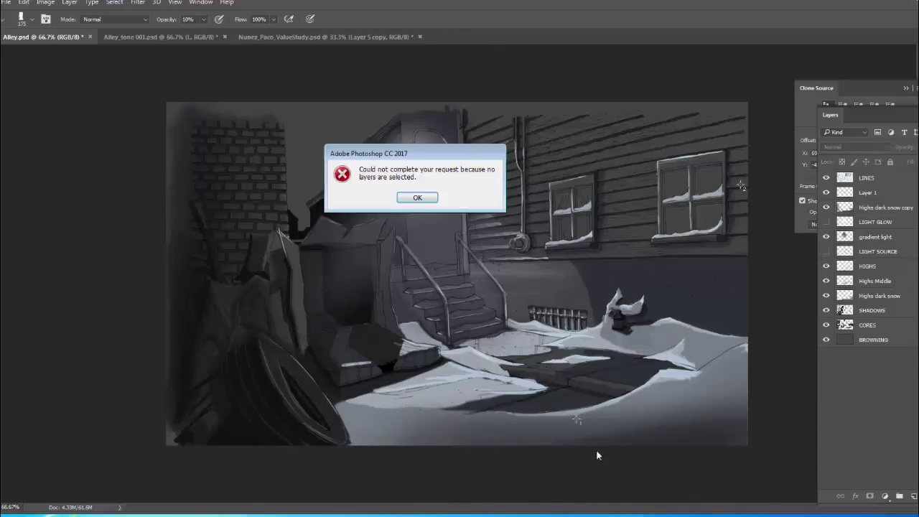
left_click(419, 199)
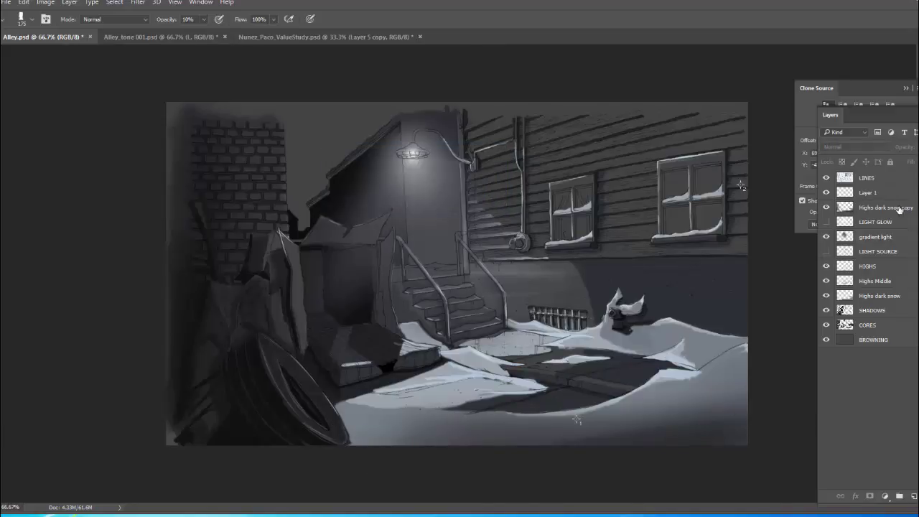
left_click(886, 207)
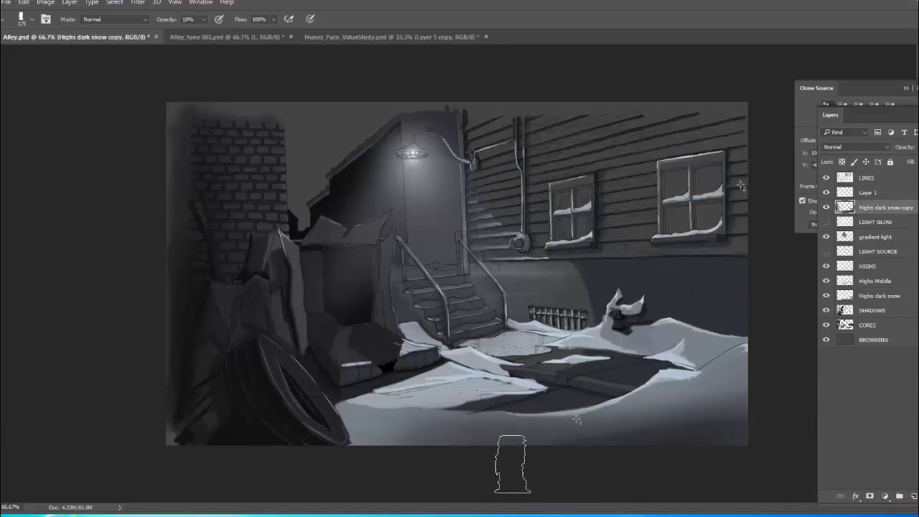
key("bracketleft")
key("bracketleft")
key("bracketleft")
key("bracketleft")
key("bracketleft")
key("bracketleft")
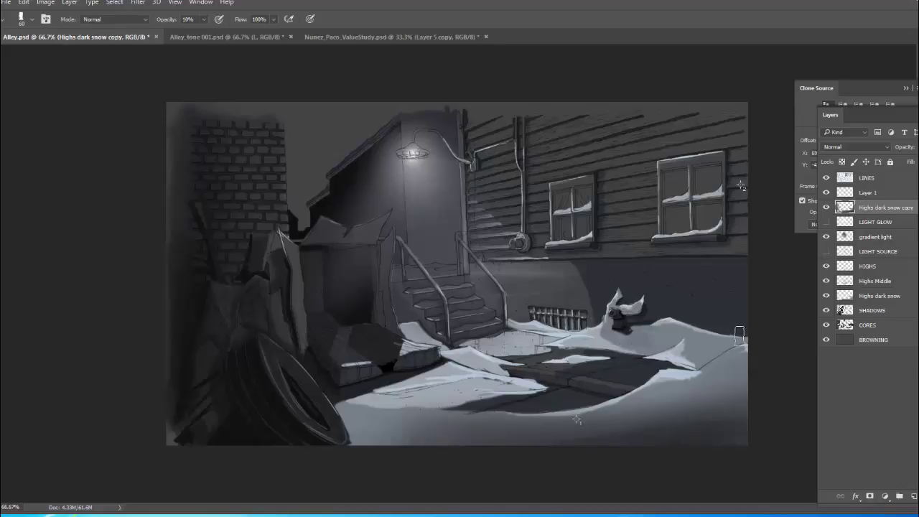
key("bracketright")
key("bracketright")
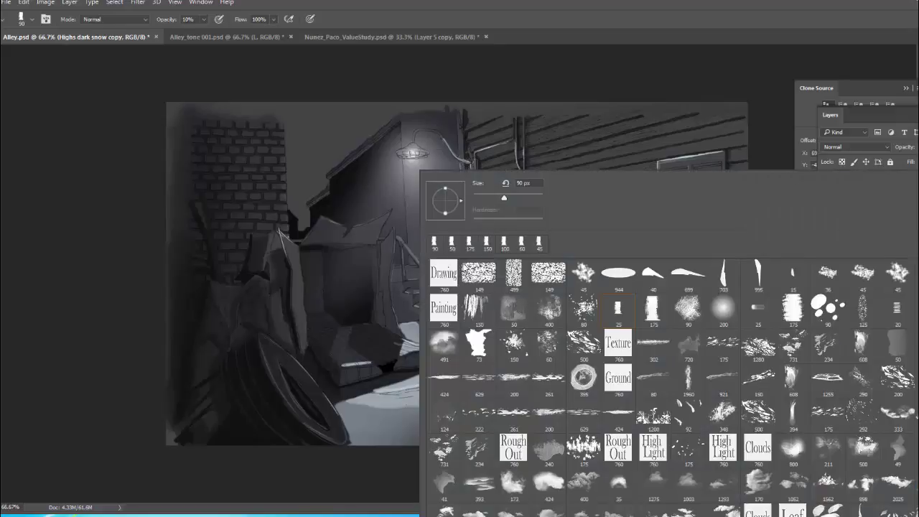
Choose the soft round 200 px brush and darken the house siding and windows at 10% opacity, varying its size between about 250 and 50 px.
right_click(421, 172)
left_click(723, 310)
key("Return")
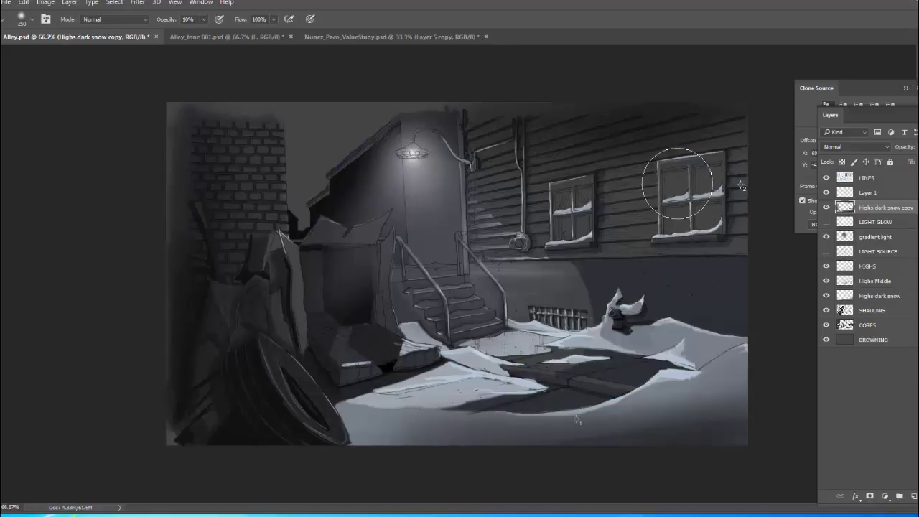
key("bracketleft")
key("bracketleft")
key("bracketleft")
key("bracketleft")
key("bracketleft")
key("bracketleft")
key("bracketleft")
key("bracketleft")
key("bracketleft")
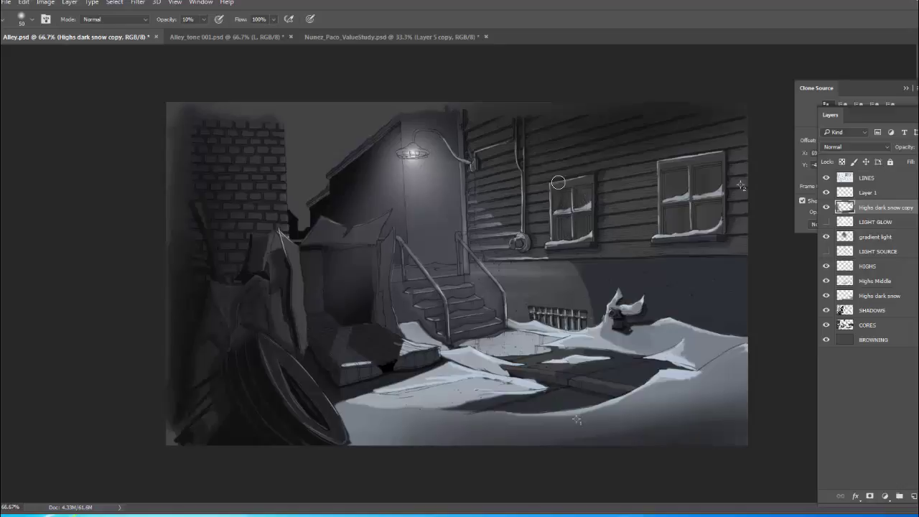
key("bracketright")
key("bracketright")
key("bracketright")
key("bracketright")
key("bracketright")
Set the foreground color to near-black 0d0d0e by sampling a dark area beside the building.
left_click(2, 381)
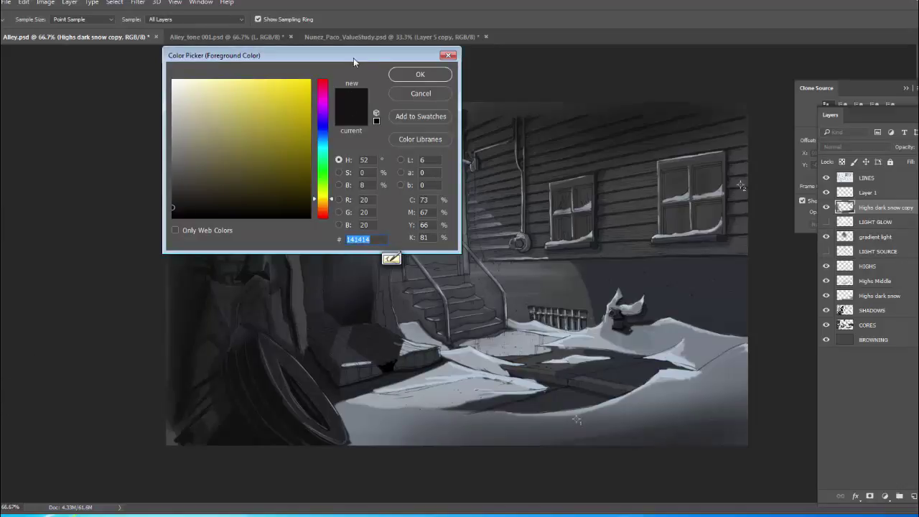
left_click_drag(356, 57, 567, 58)
left_click(597, 262)
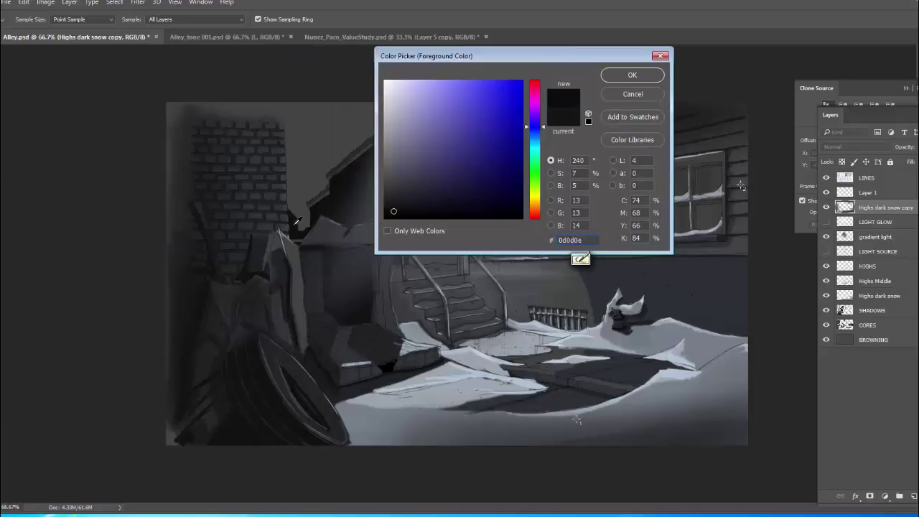
left_click(620, 78)
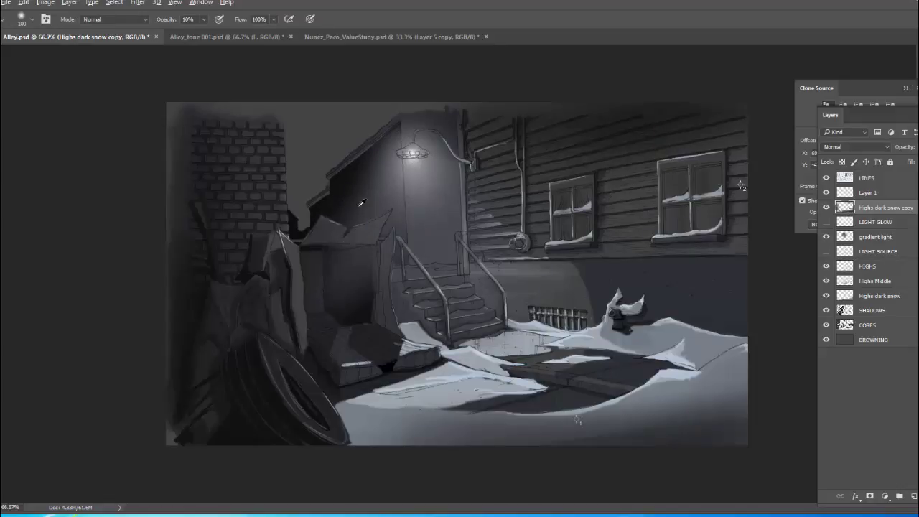
Reduce the soft round brush to about 60 px and switch to the rectangular 25 px brush.
key("bracketleft")
key("bracketleft")
key("bracketleft")
right_click(363, 179)
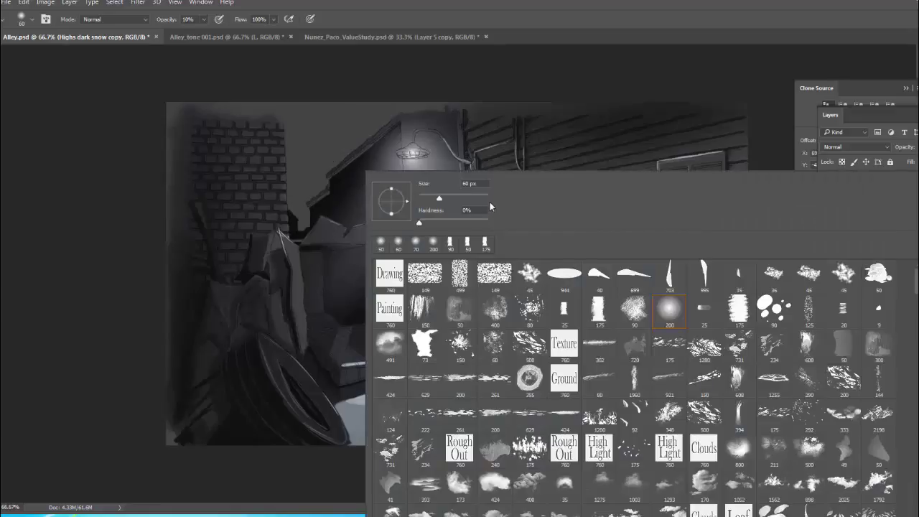
left_click_drag(440, 195, 438, 198)
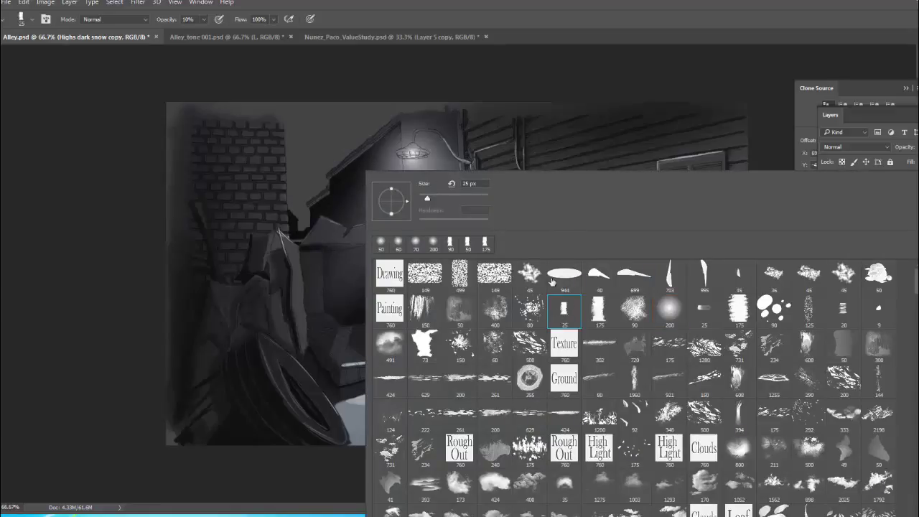
left_click(563, 308)
key("Return")
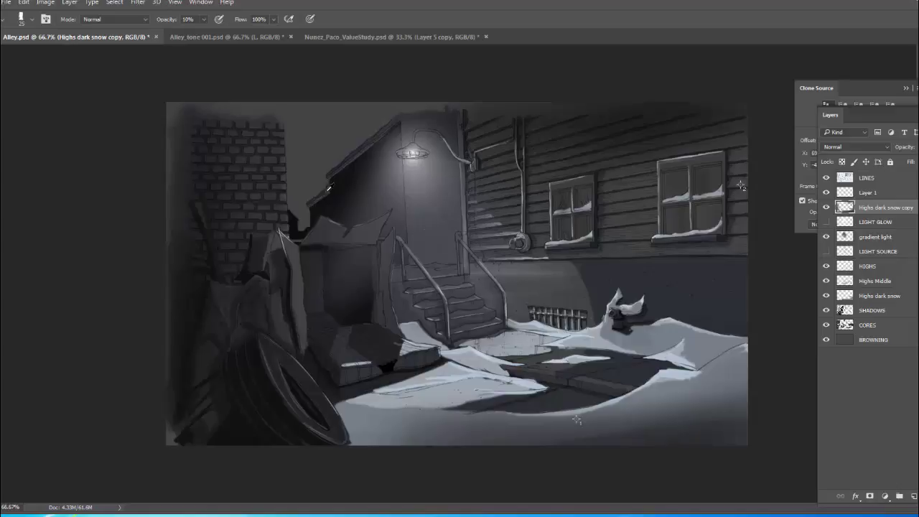
Check which layer holds the dark building shadow by selecting LINES and Highs dark snow copy from the canvas and toggling the latter's visibility.
right_click(330, 215, "ctrl")
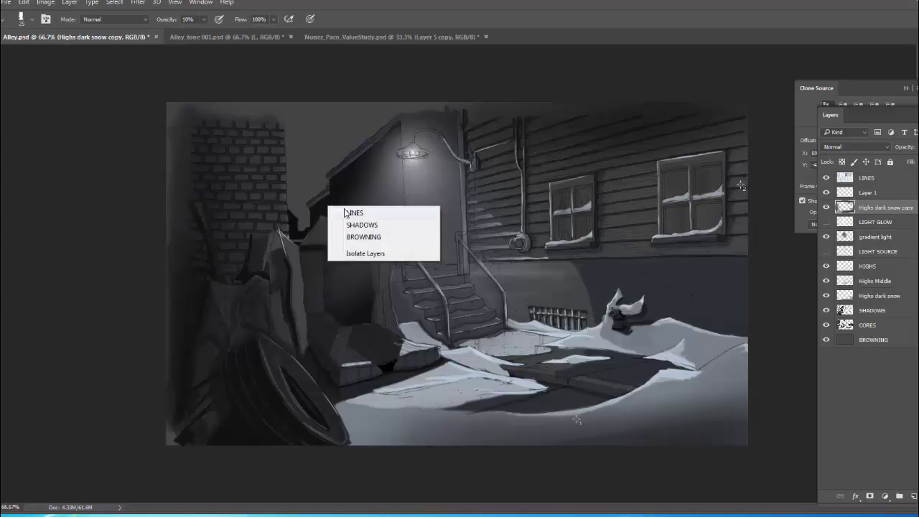
left_click(343, 212)
right_click(324, 220, "ctrl")
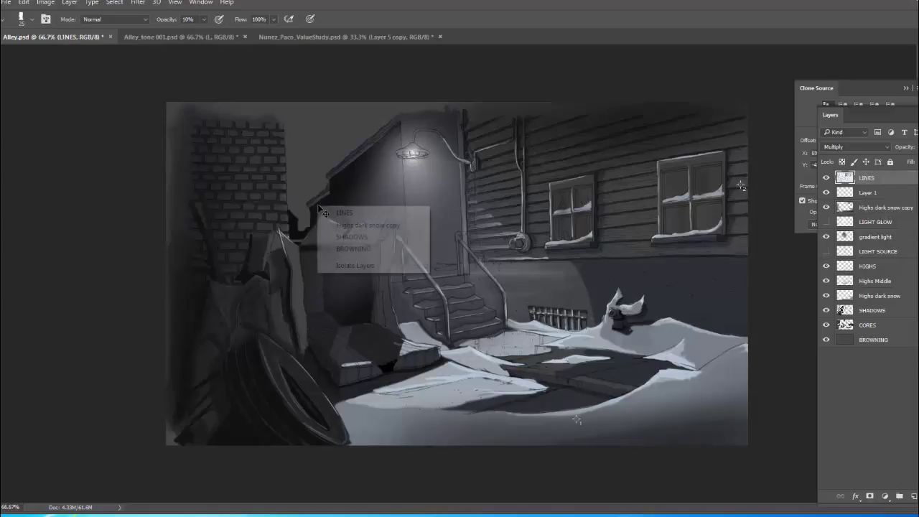
left_click(359, 225)
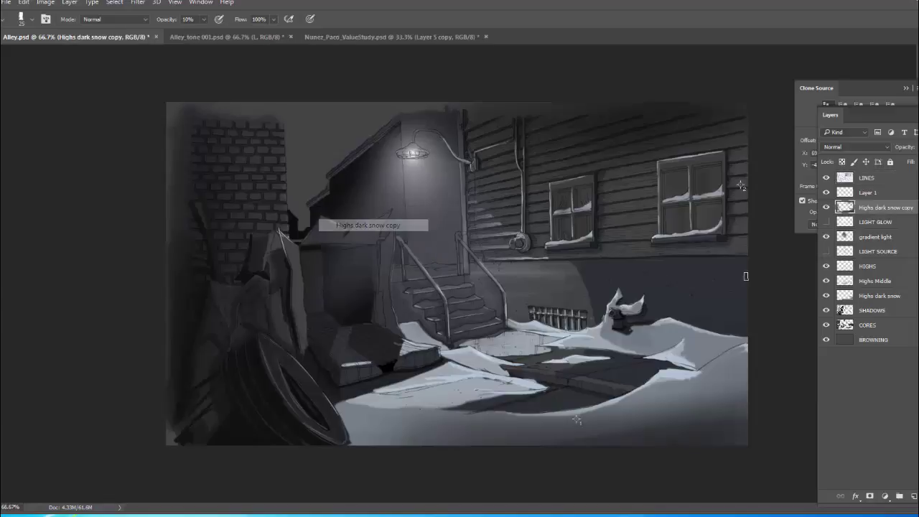
left_click(825, 207)
left_click(825, 208)
Select the SHADOWS layer, toggle its visibility to check it, and lighten the shadow on the building's side with the Eraser at 10% opacity.
right_click(337, 209, "ctrl")
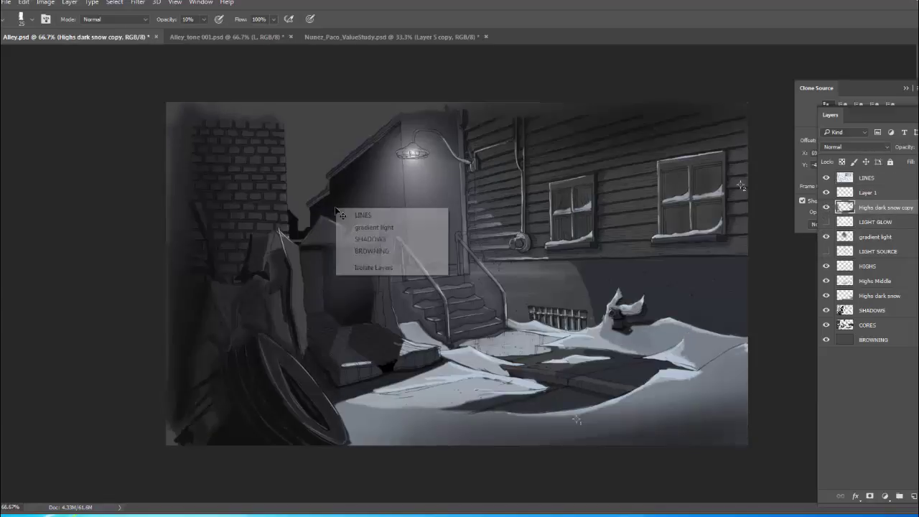
left_click(368, 242)
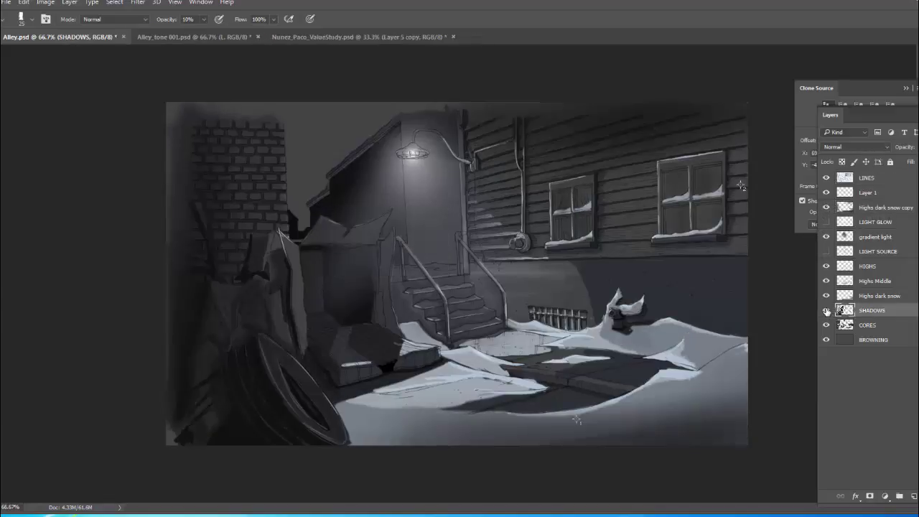
left_click(826, 310)
left_click(826, 310)
left_click(826, 310)
left_click(826, 310)
key("e")
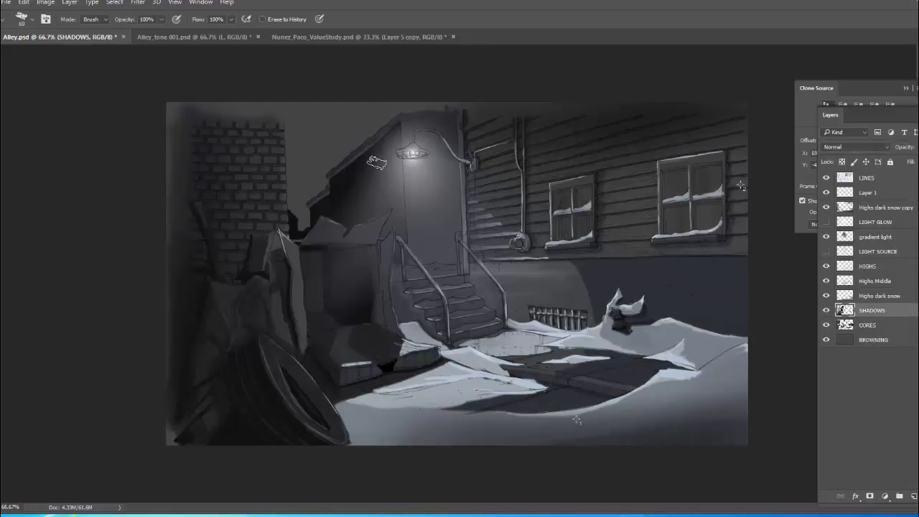
key("1")
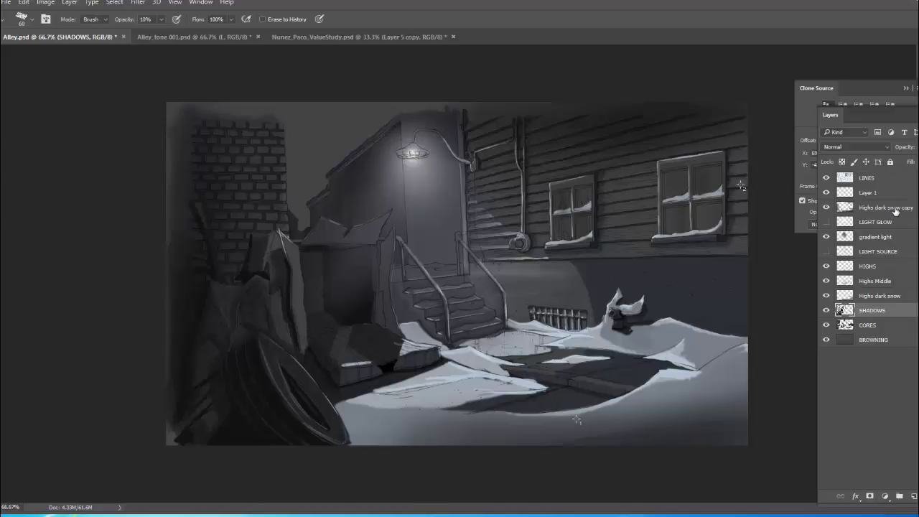
Preview the painting without the LINES layer and merge Layer 1 with Highs dark snow copy.
left_click(826, 178)
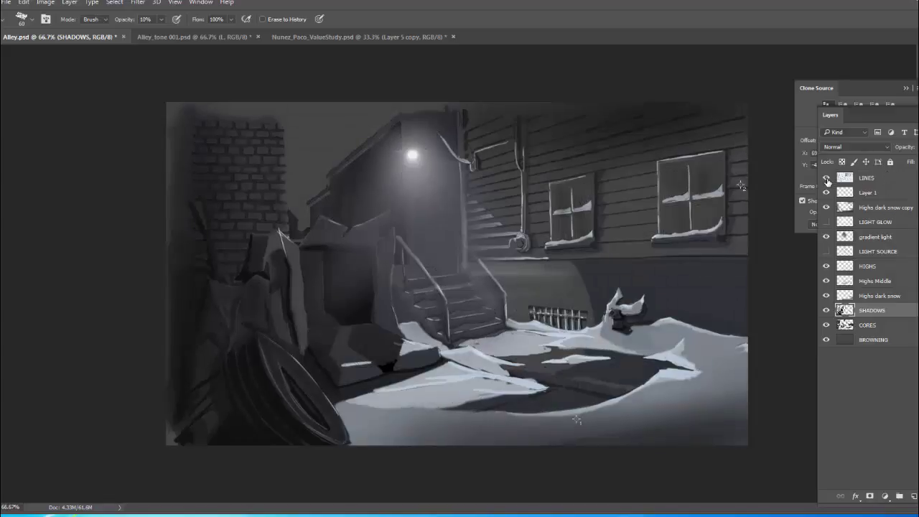
left_click(826, 178)
left_click(871, 183)
left_click(874, 192)
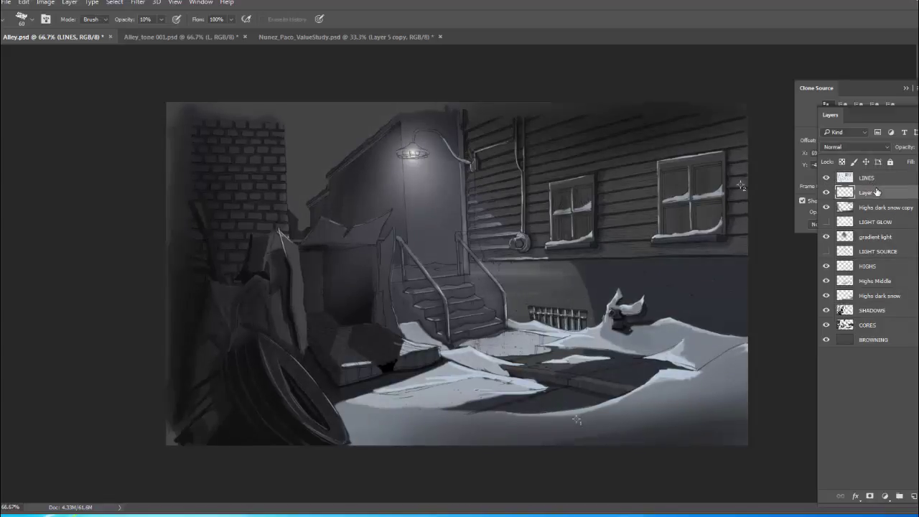
left_click(876, 210, "shift")
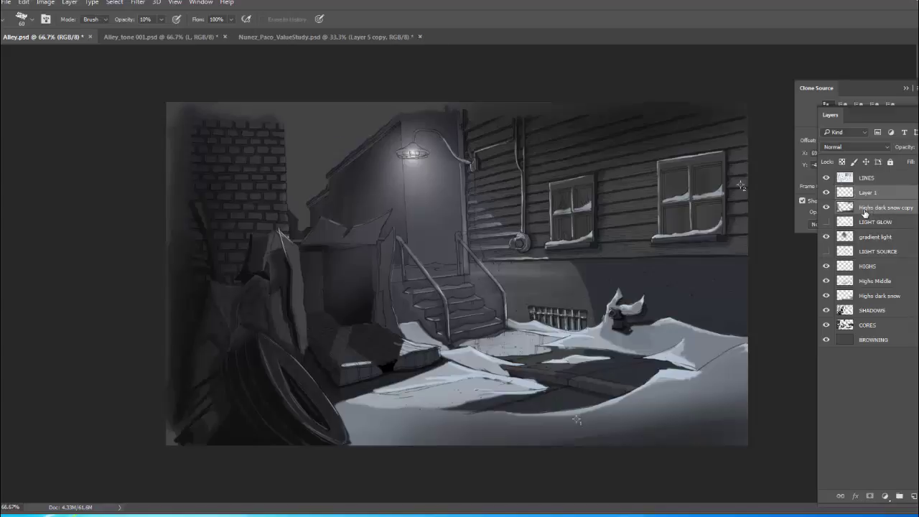
key("ctrl+e")
Toggle the merged Layer 1's visibility to compare the alley before and after the lighting corrections.
left_click(828, 194)
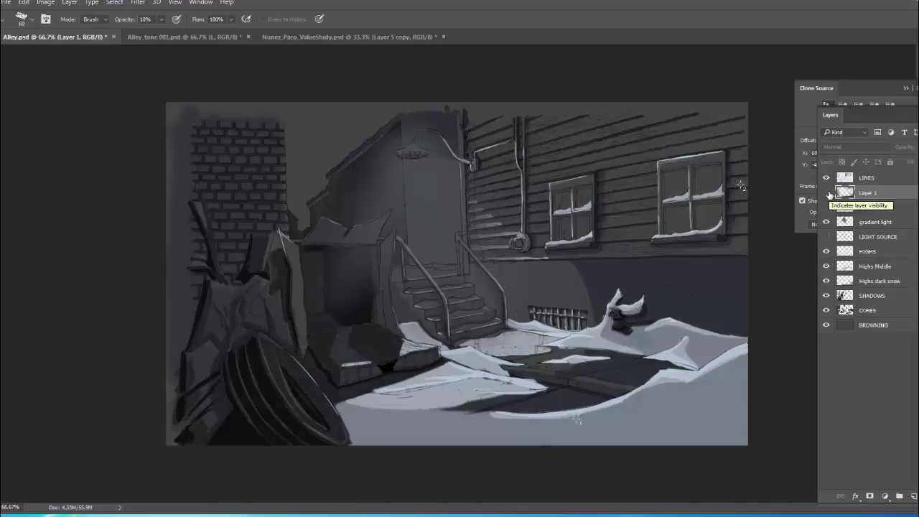
left_click(829, 193)
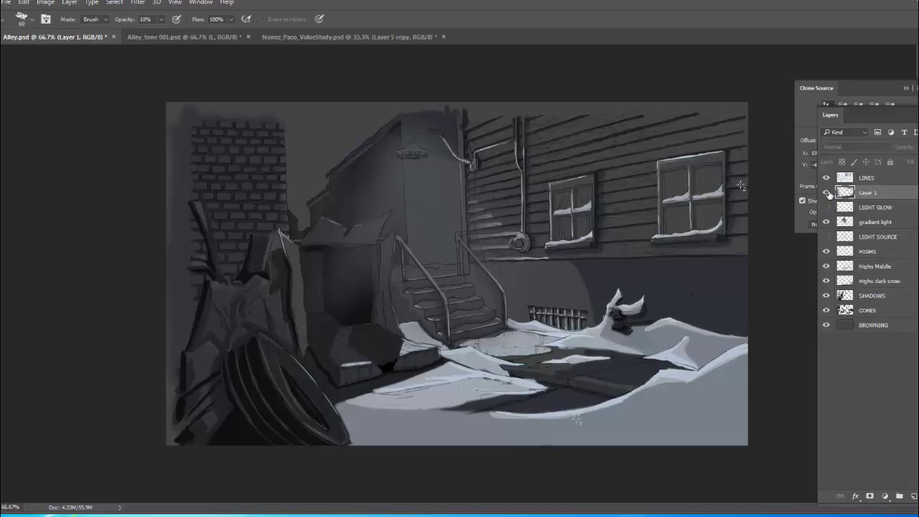
left_click(829, 194)
left_click(829, 194)
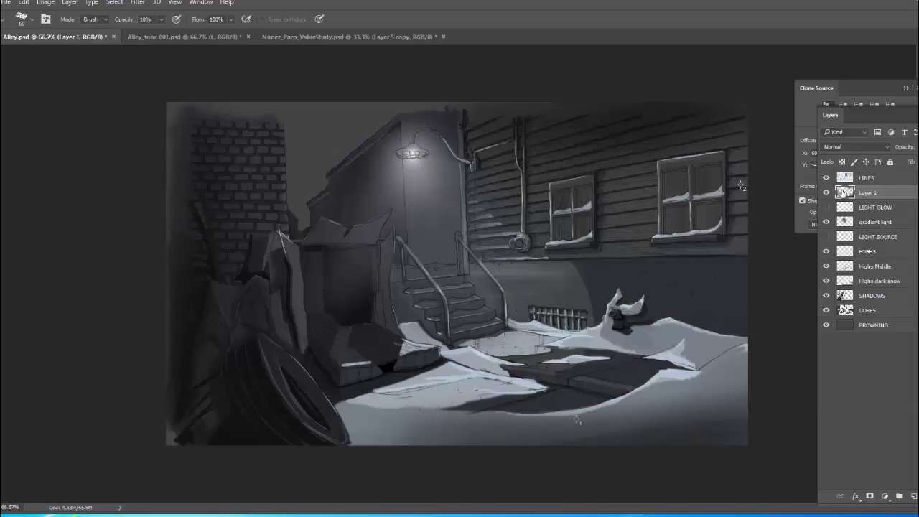
Compare the original LIGHT GLOW layer with the repainted Layer 1 by alternating their visibility, leaving Layer 1 shown and LIGHT GLOW hidden.
left_click(825, 193)
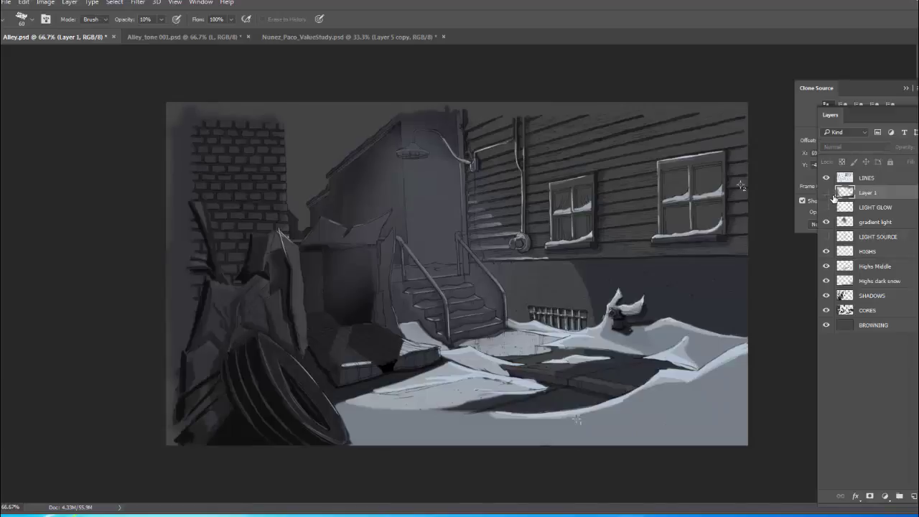
left_click(826, 207)
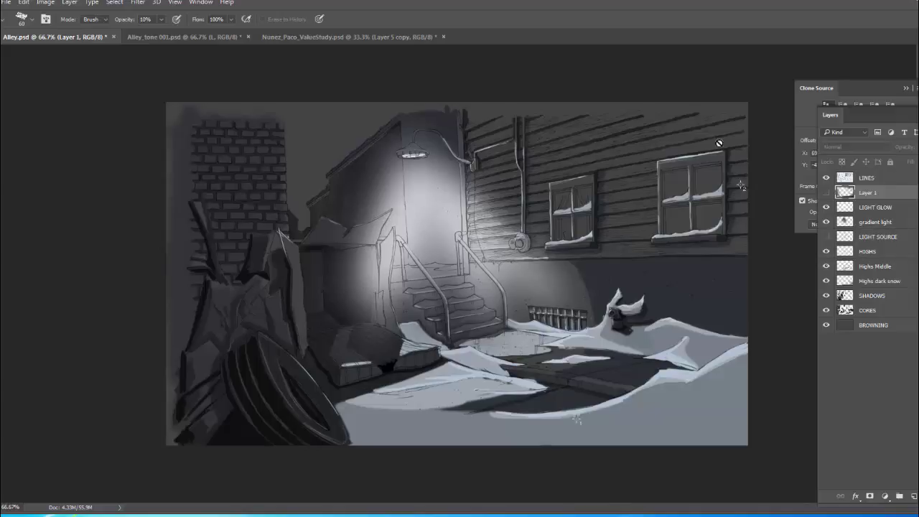
left_click(826, 207)
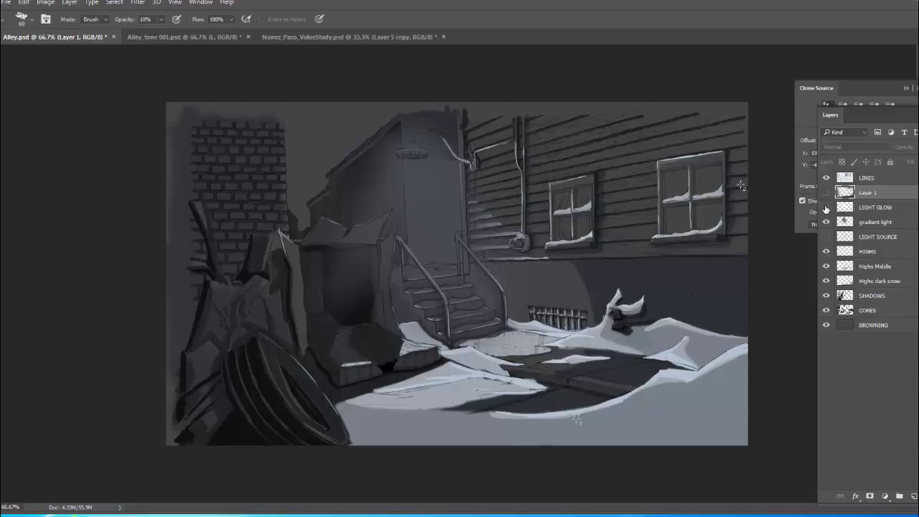
left_click(826, 193)
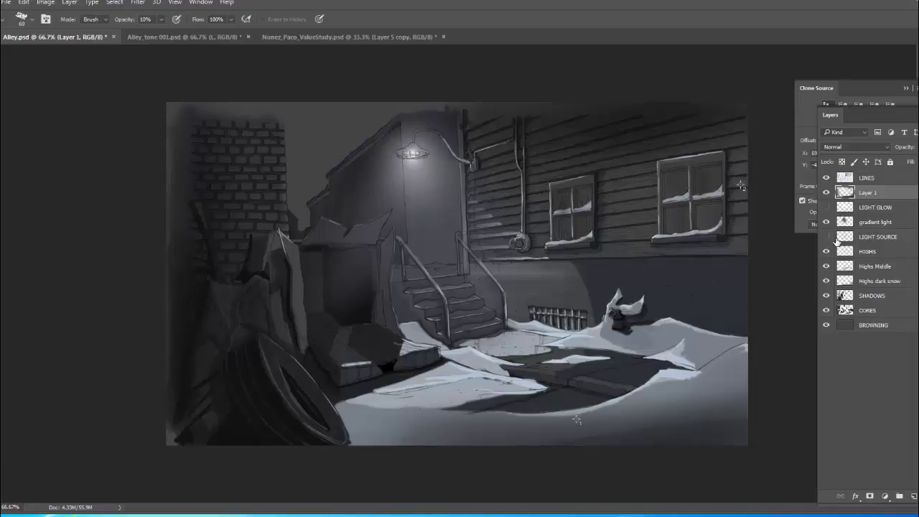
left_click(825, 192)
left_click(825, 208)
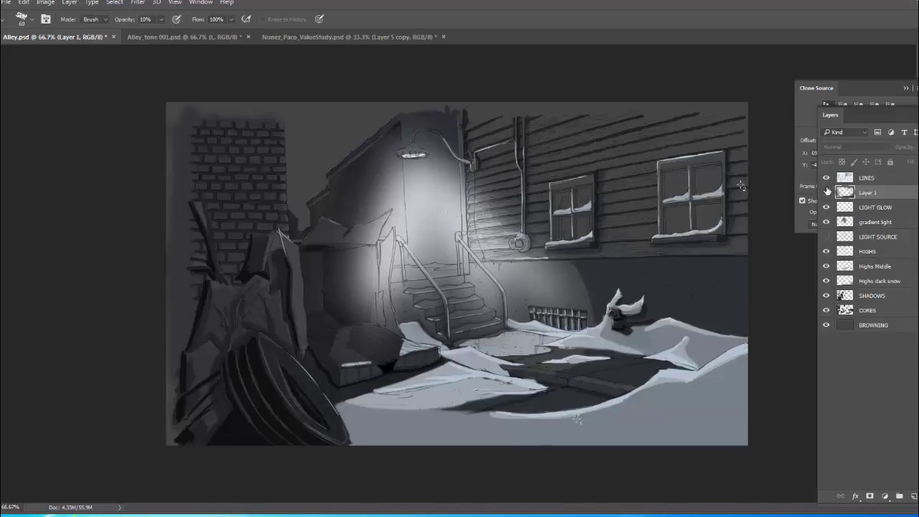
left_click(826, 192)
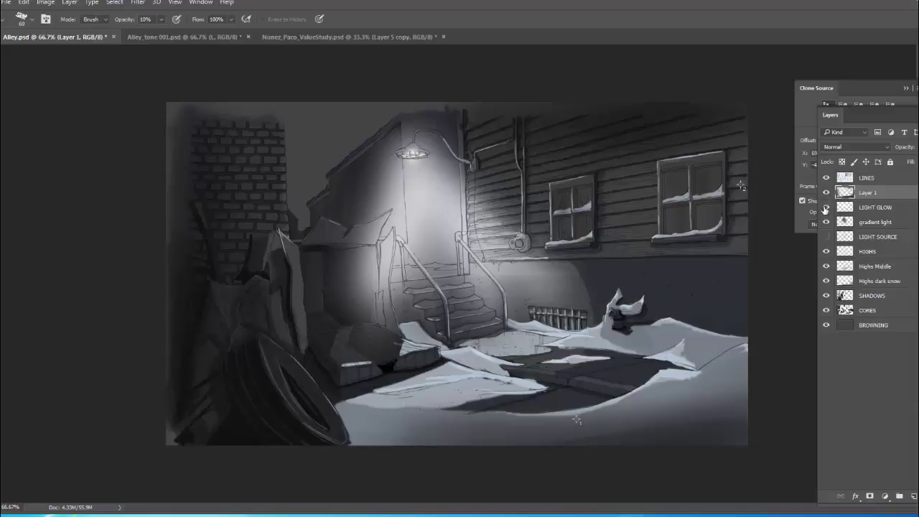
left_click(825, 208)
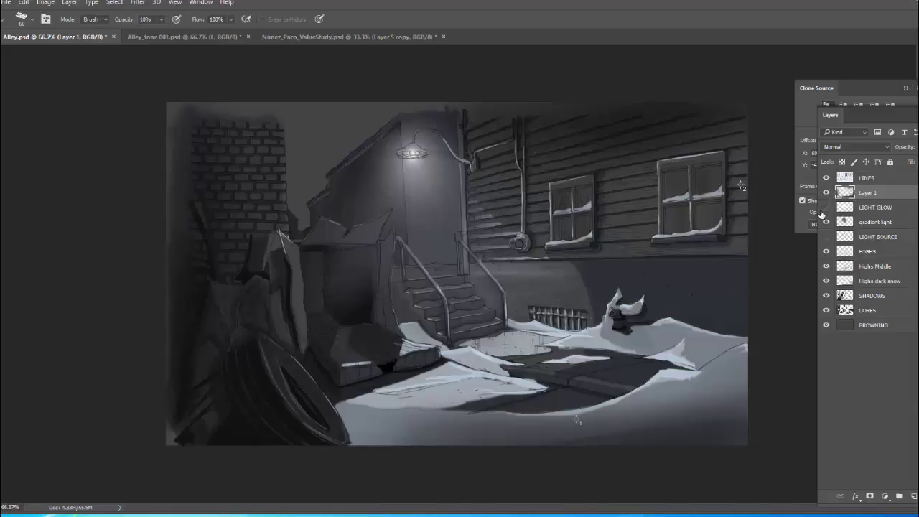